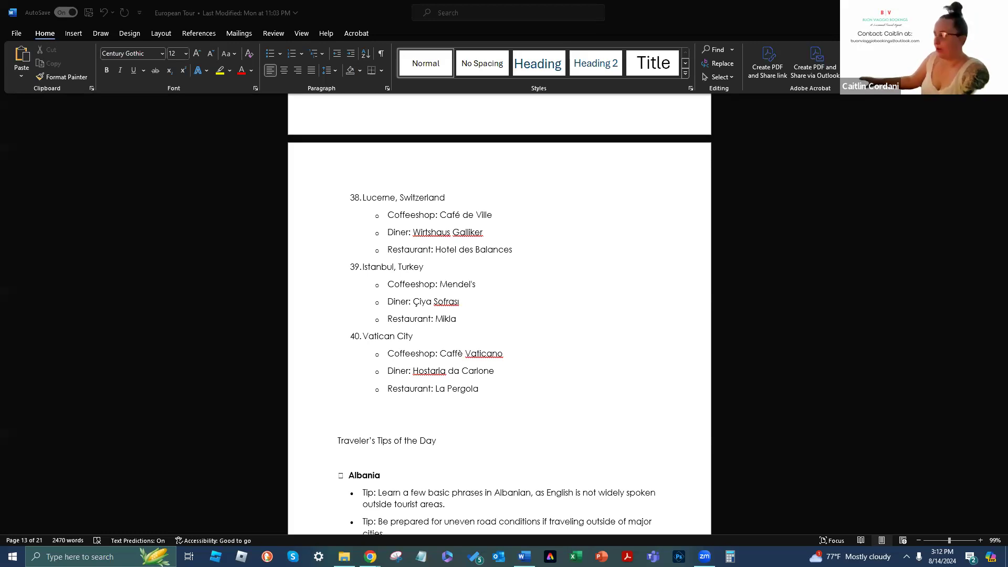
Change the font of the entire European Tour document to Century Gothic
scroll(700, 413, "up", 4)
left_click_drag(1004, 364, 993, 105)
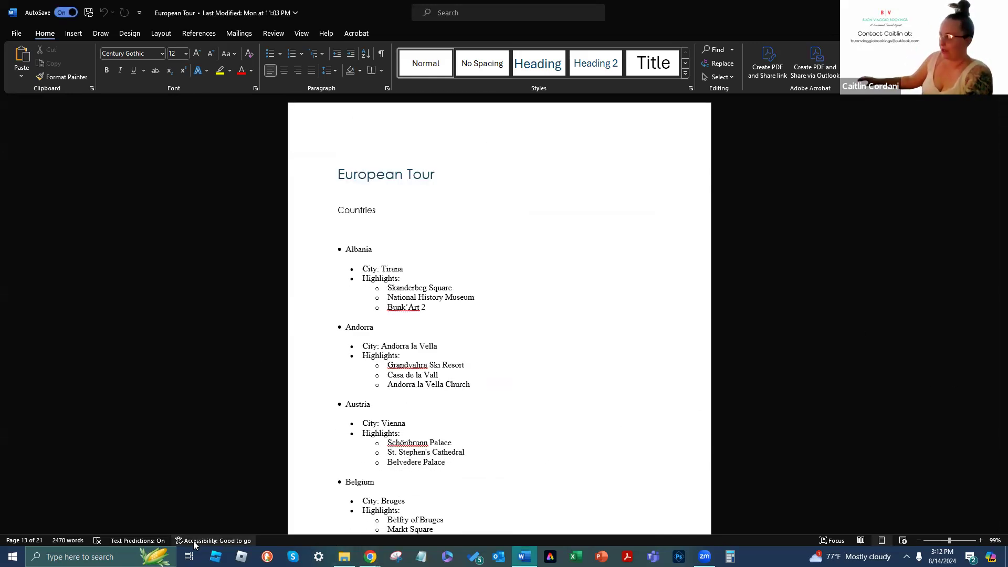
scroll(523, 376, "down", 1)
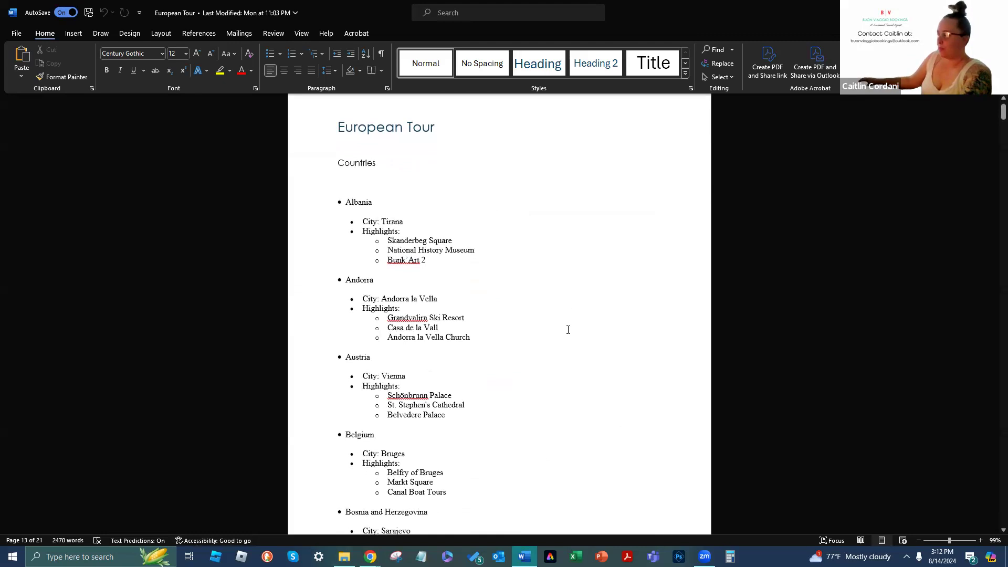
left_click(336, 131)
key("ctrl+a")
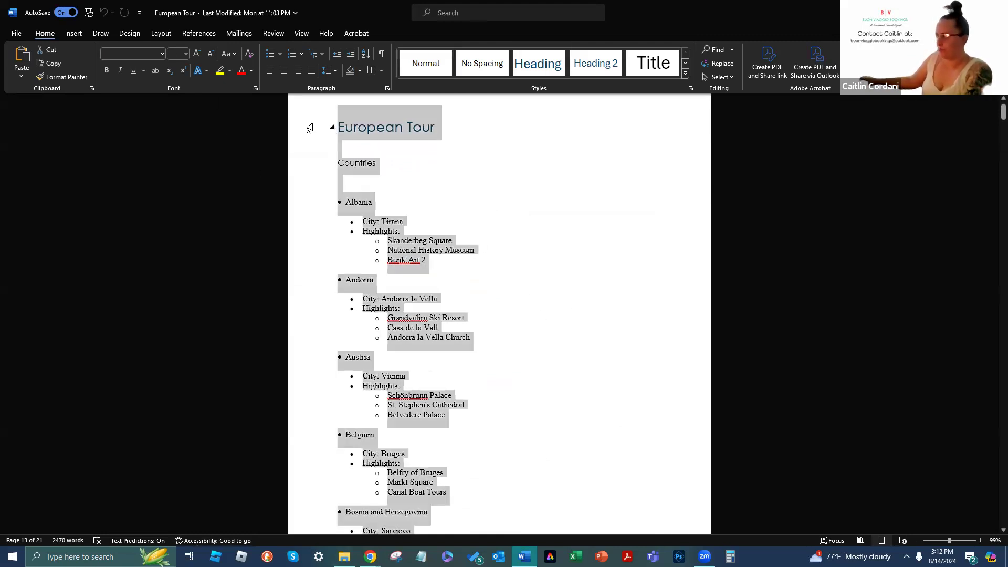
left_click(163, 53)
left_click(152, 134)
left_click(549, 225)
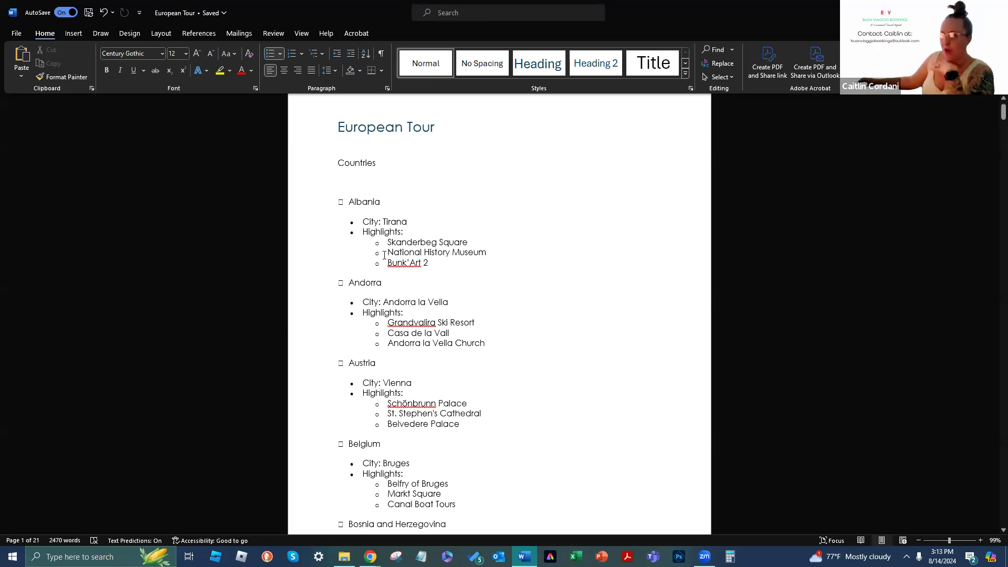
Review the Countries section from Albania to Vatican City, checking each country's city and highlights
scroll(387, 234, "down", 2)
left_click(413, 178)
scroll(414, 179, "down", 1)
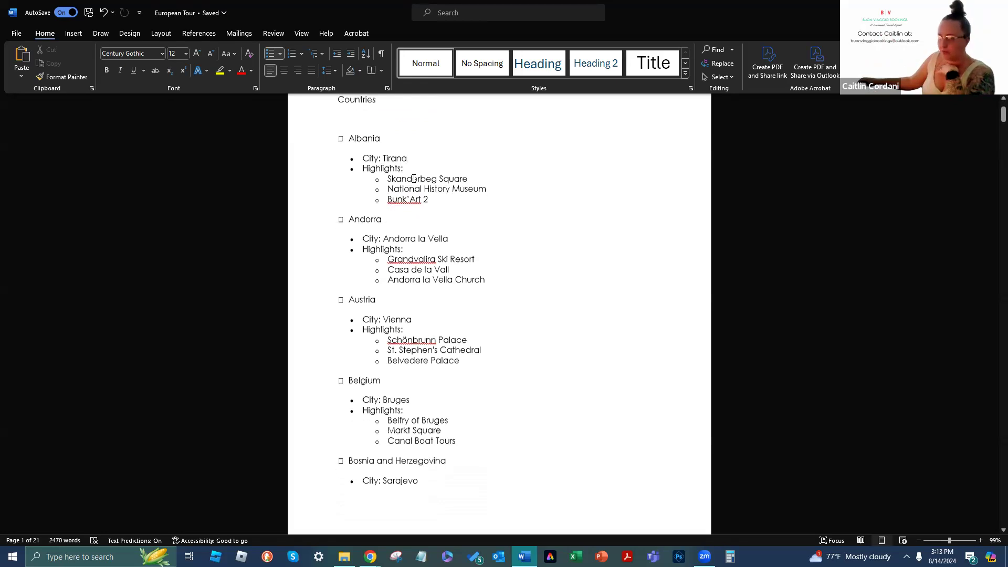
left_click_drag(391, 204, 387, 171)
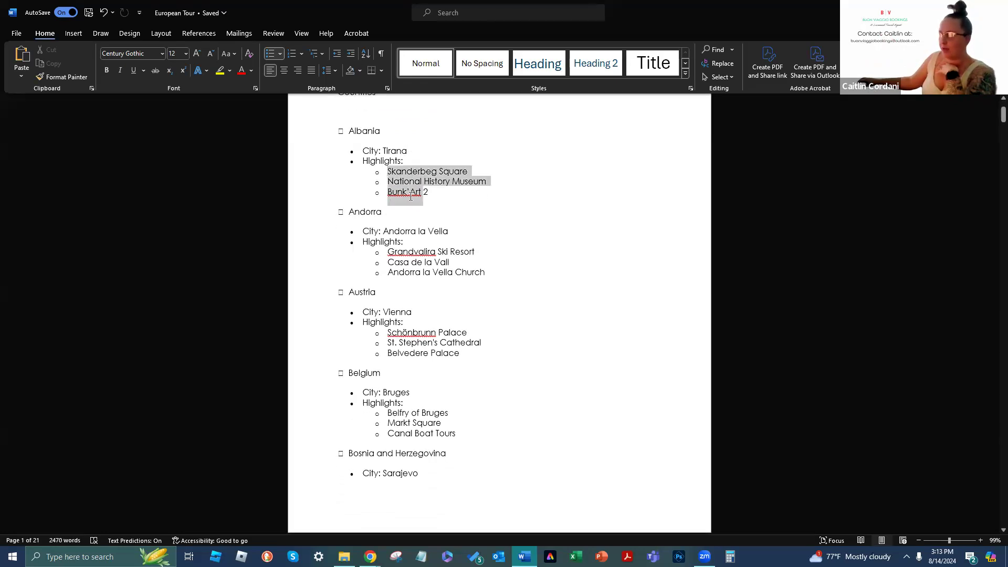
left_click(472, 197)
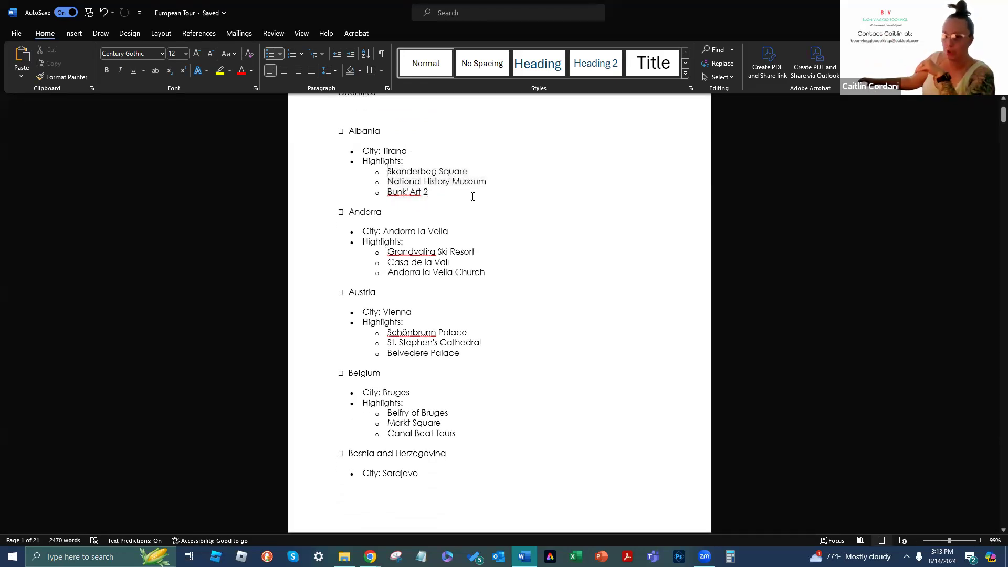
scroll(477, 213, "down", 5)
scroll(485, 242, "down", 8)
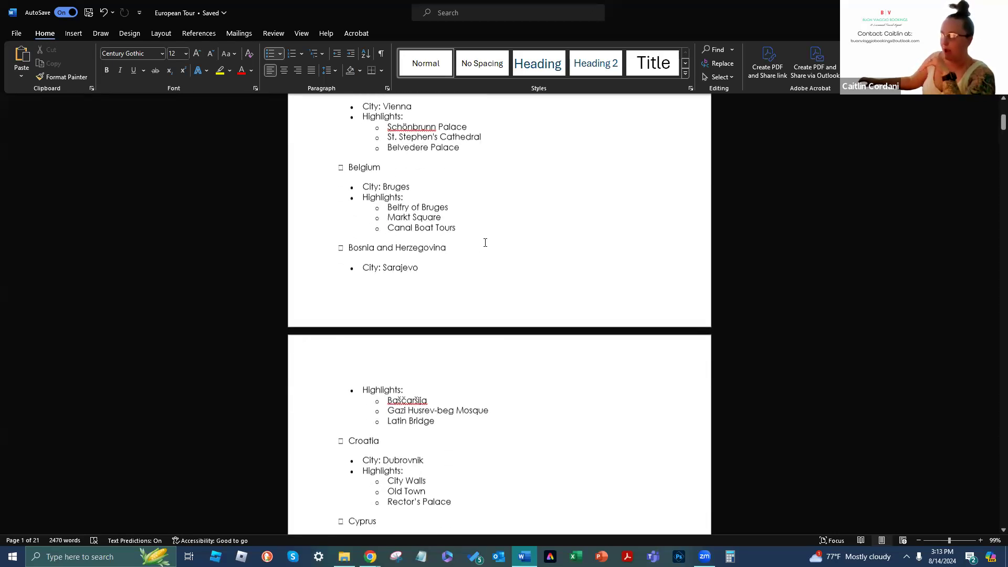
scroll(479, 274, "down", 11)
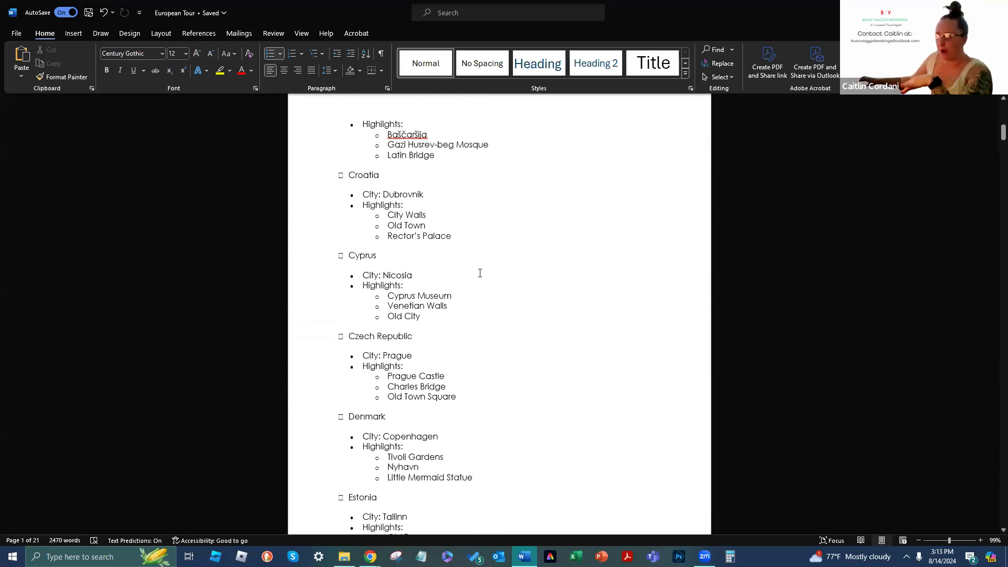
scroll(479, 273, "down", 1)
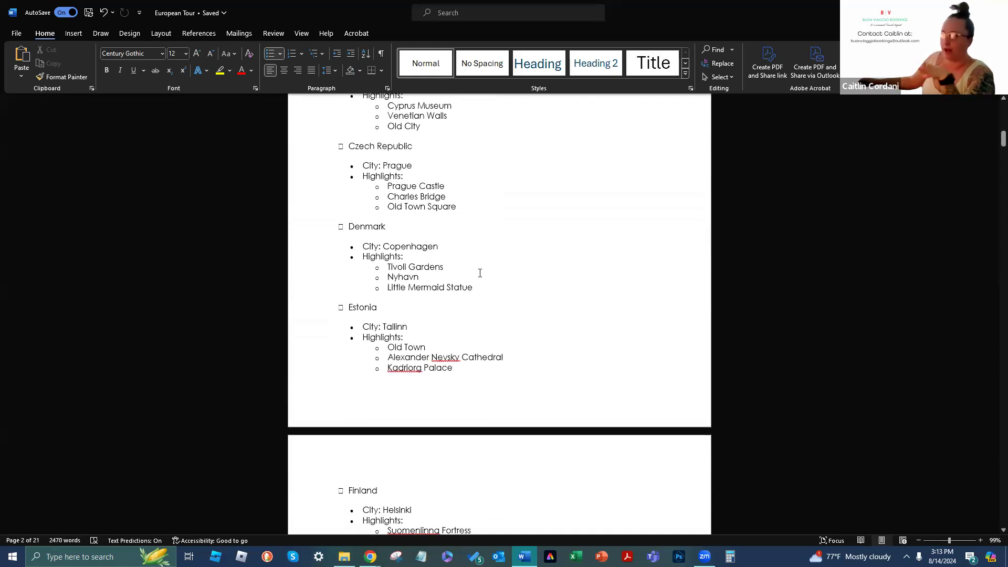
scroll(480, 273, "down", 20)
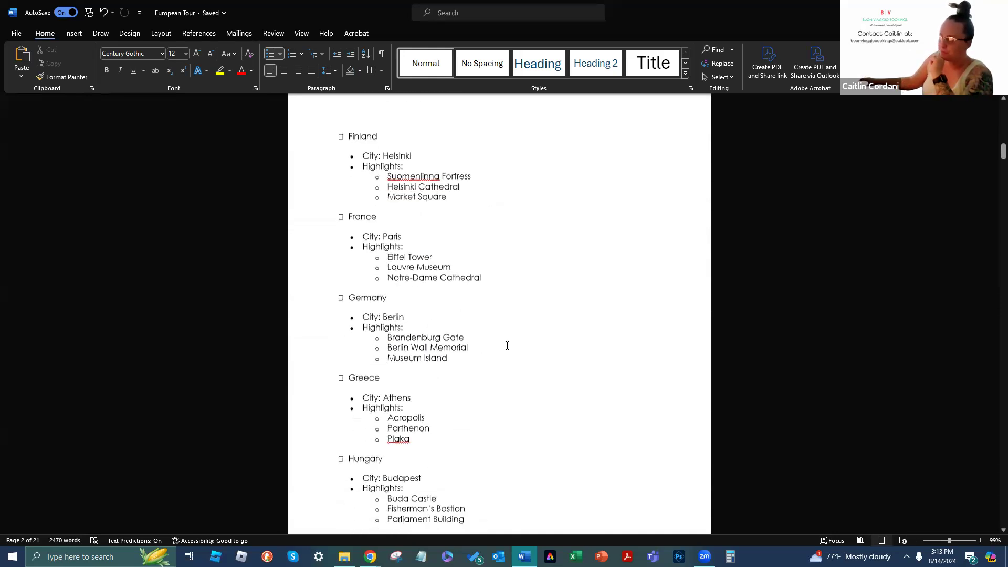
scroll(448, 371, "down", 20)
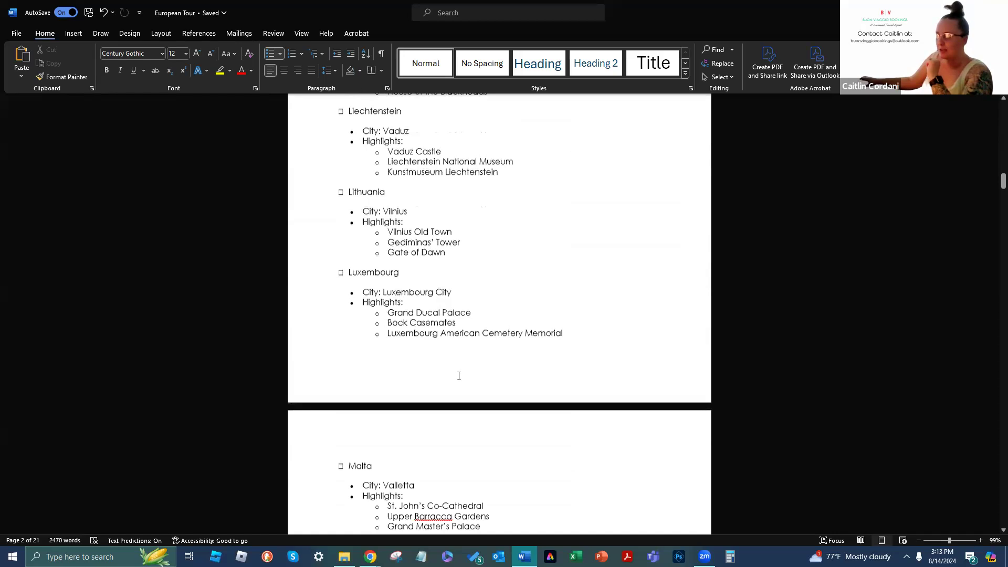
scroll(464, 378, "down", 13)
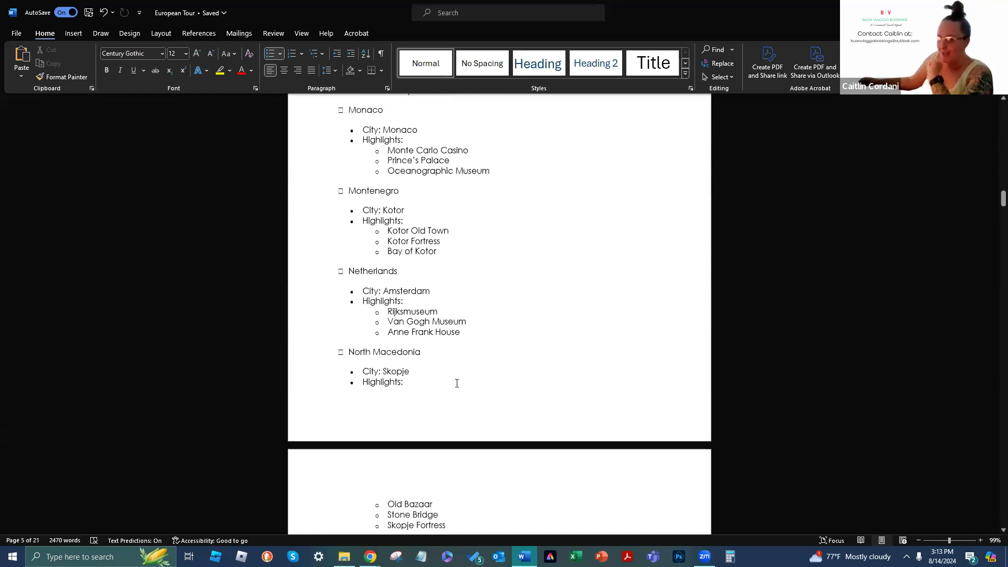
scroll(457, 383, "down", 12)
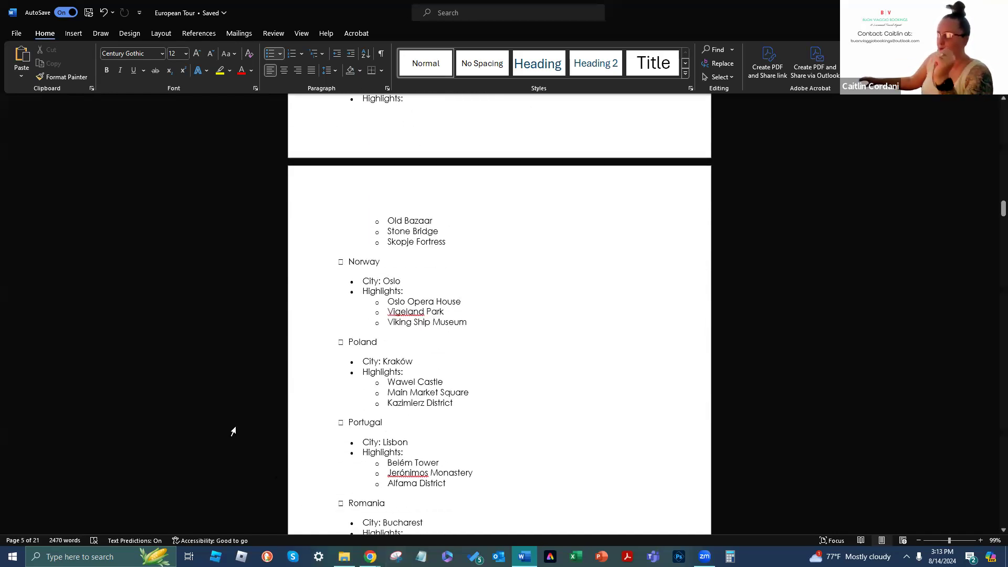
scroll(517, 382, "down", 9)
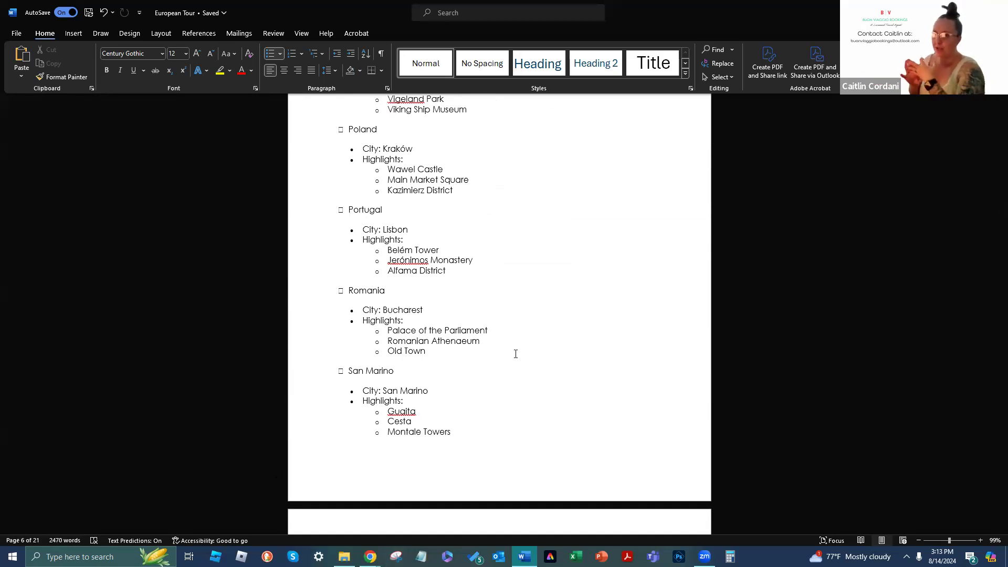
scroll(516, 354, "down", 20)
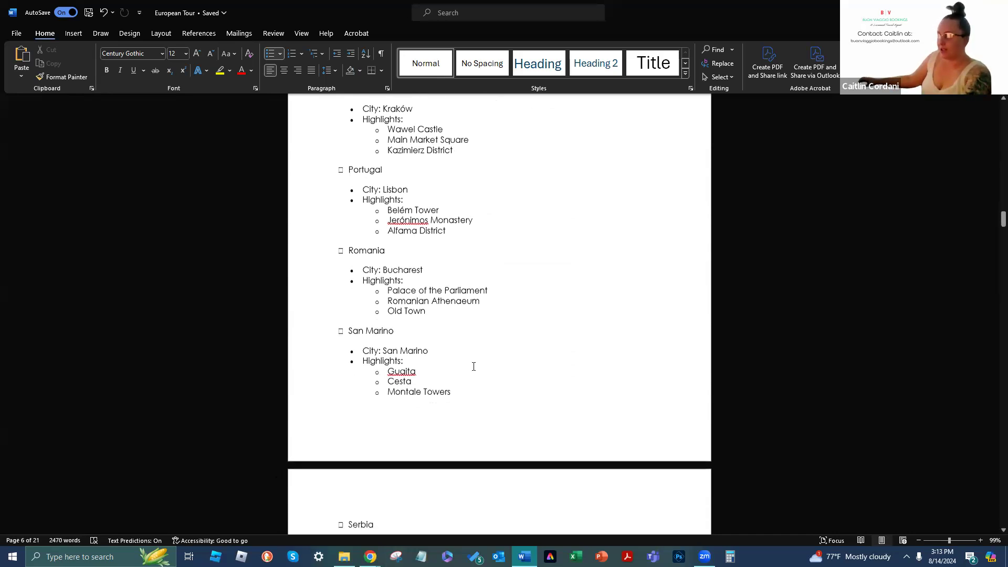
scroll(464, 386, "down", 6)
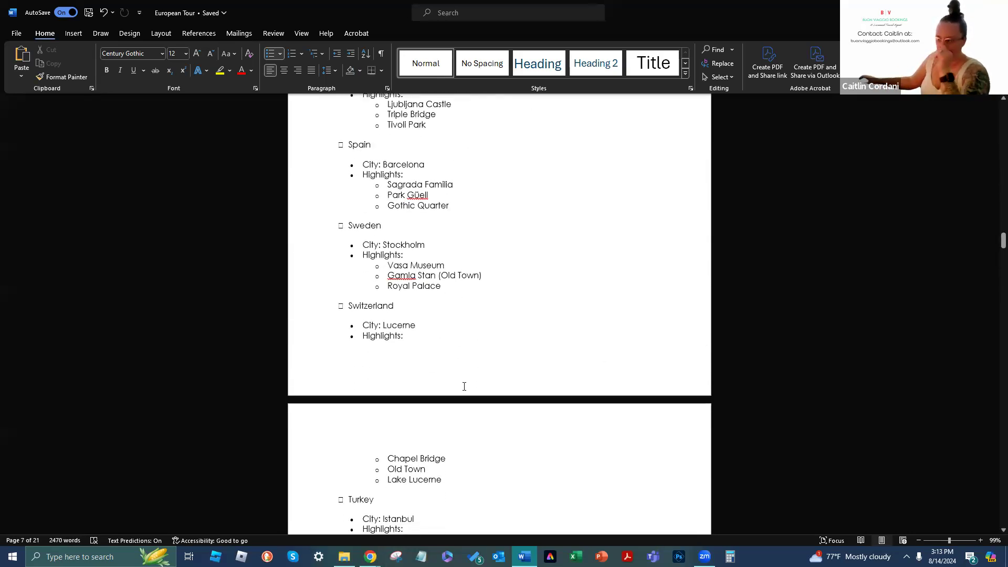
scroll(484, 257, "down", 5)
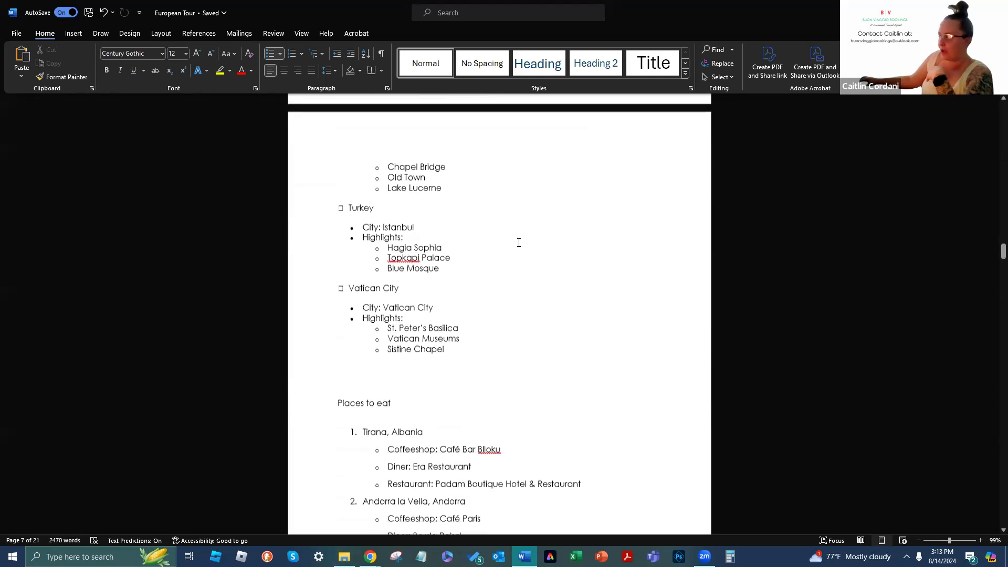
Review the Places to eat section, checking the coffeeshop, diner and restaurant given for each city
scroll(485, 245, "down", 1)
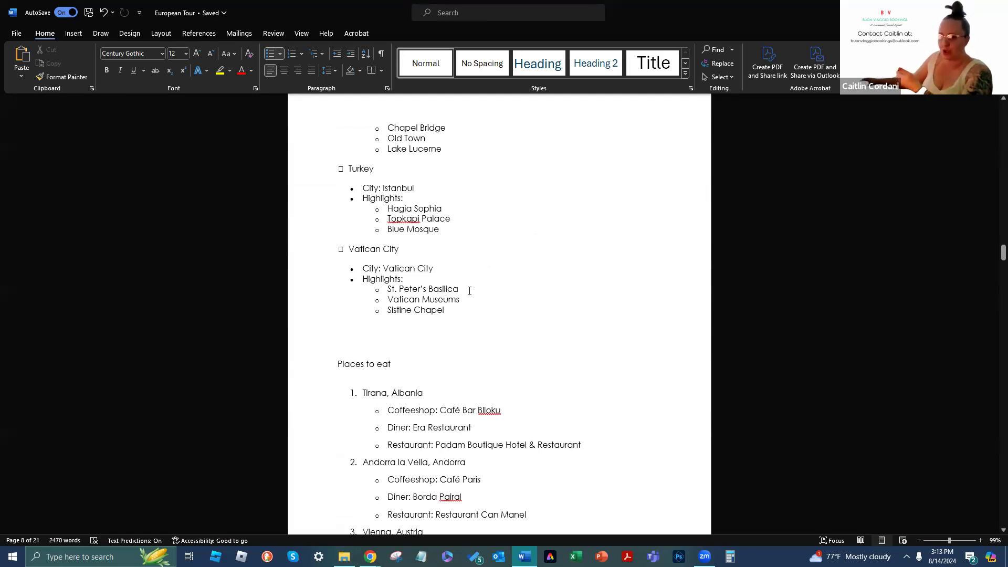
scroll(503, 250, "down", 5)
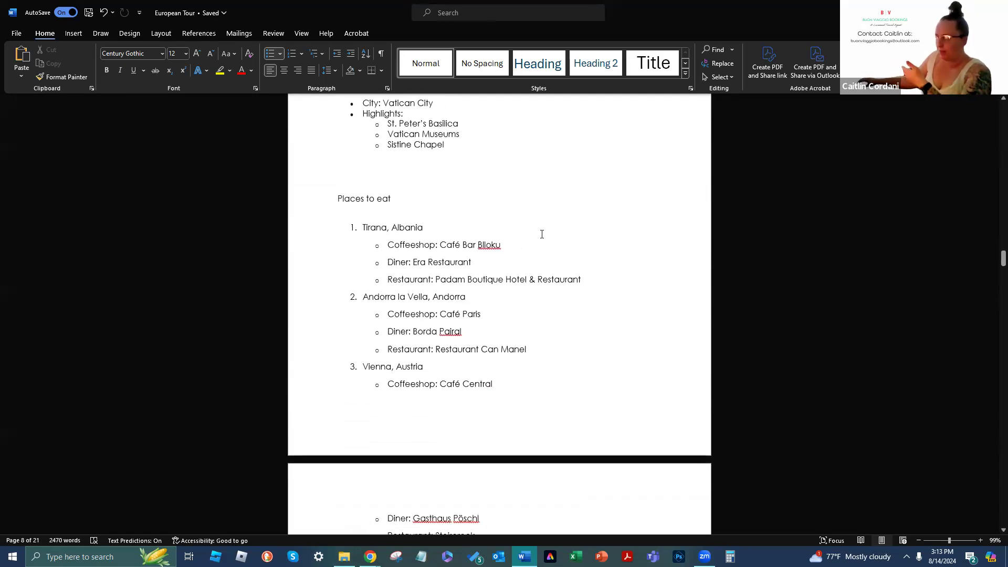
scroll(542, 234, "down", 2)
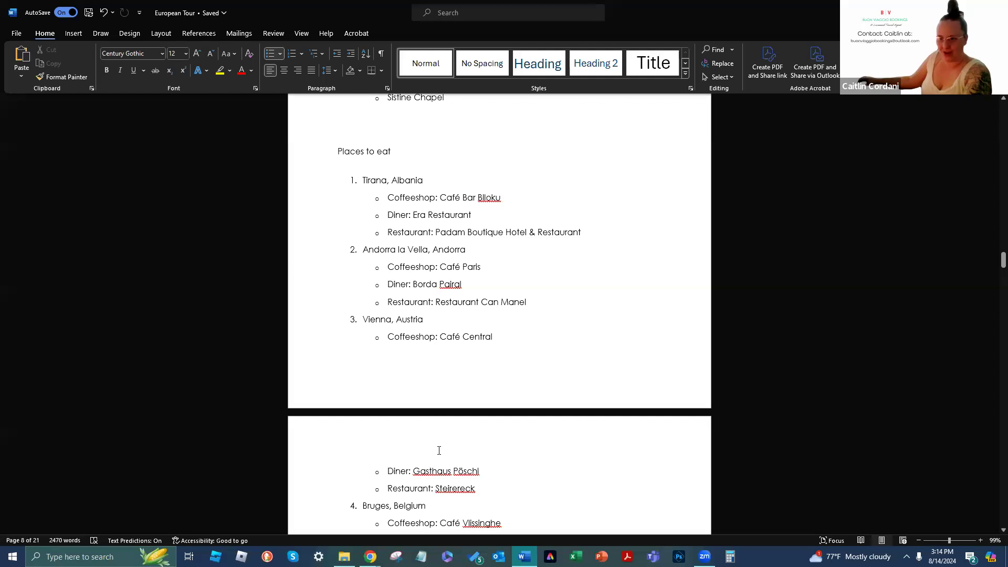
scroll(449, 264, "down", 3)
scroll(448, 264, "up", 2)
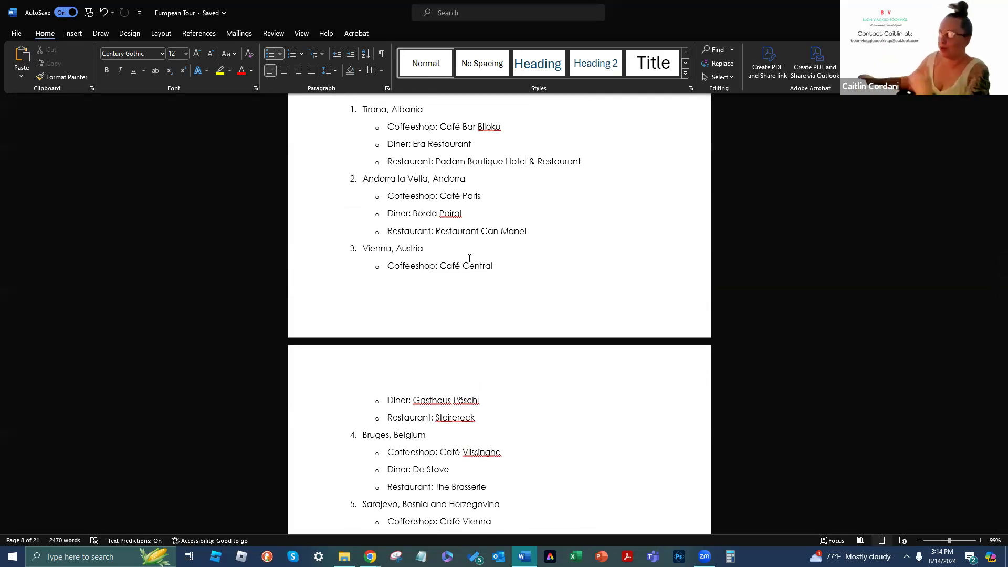
scroll(516, 279, "down", 1)
scroll(516, 279, "down", 5)
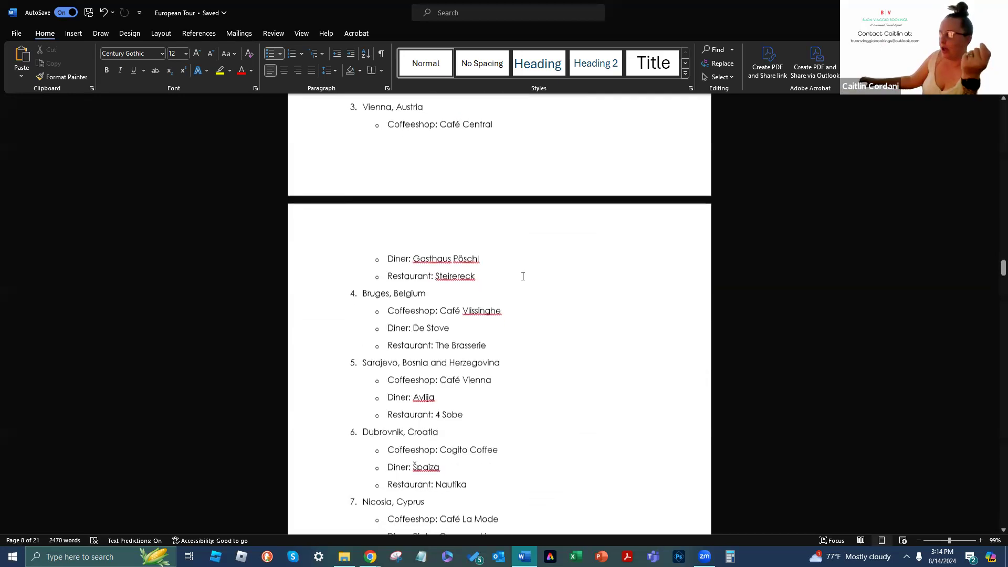
scroll(547, 259, "down", 1)
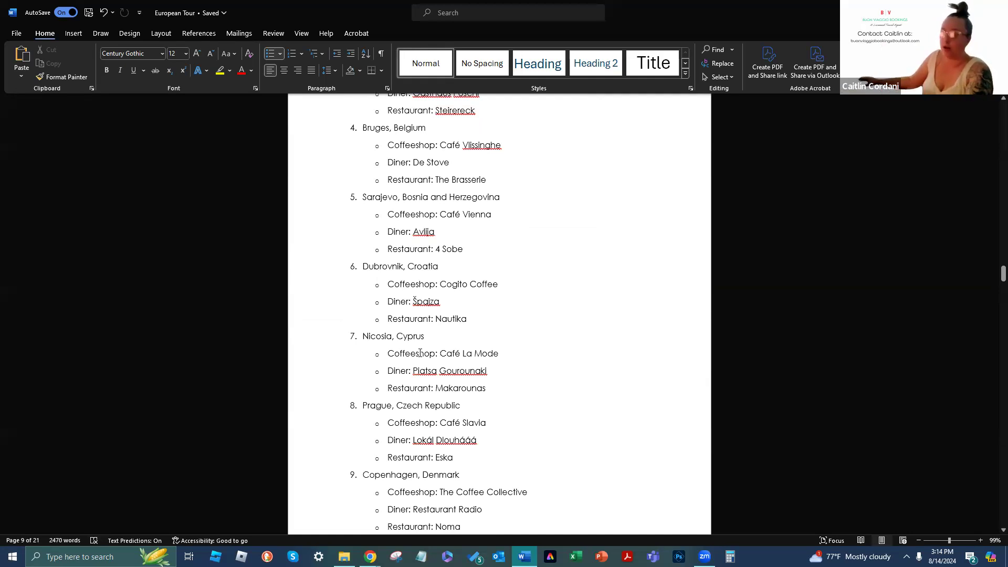
scroll(578, 341, "down", 3)
scroll(555, 342, "down", 5)
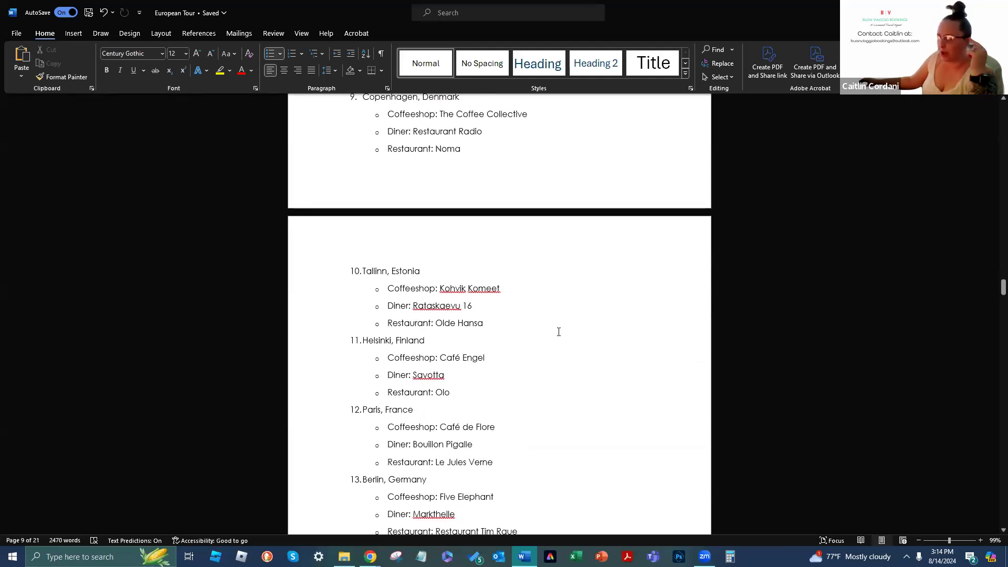
scroll(558, 332, "down", 10)
scroll(558, 326, "down", 14)
scroll(548, 355, "down", 11)
scroll(542, 345, "down", 11)
scroll(538, 277, "down", 10)
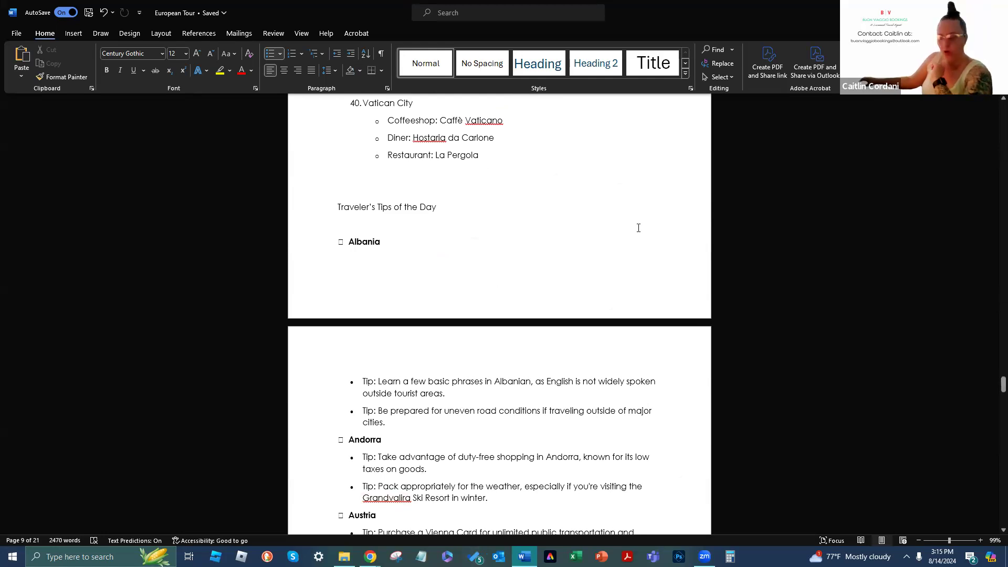
Review the Traveler's Tips of the Day section through to the Vatican City tips
scroll(638, 228, "down", 7)
scroll(630, 256, "down", 12)
scroll(609, 257, "down", 6)
scroll(603, 215, "down", 6)
scroll(594, 255, "down", 6)
scroll(578, 236, "down", 7)
scroll(565, 227, "down", 7)
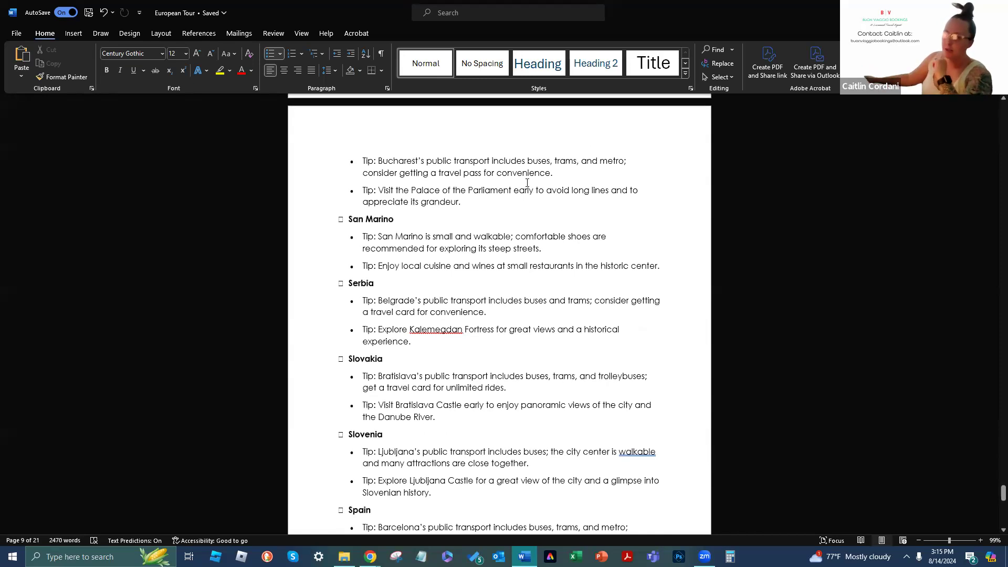
scroll(513, 327, "down", 3)
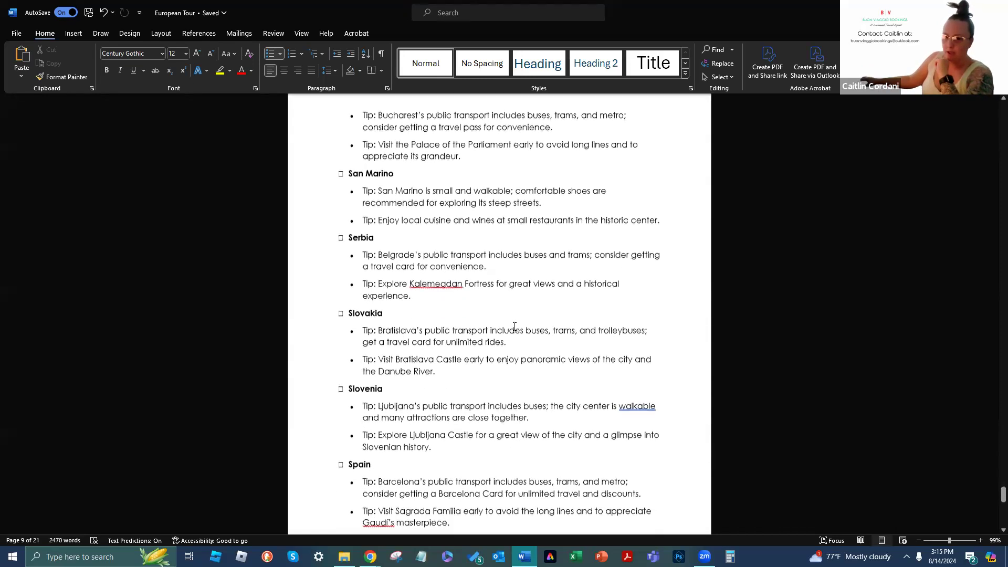
scroll(514, 325, "down", 7)
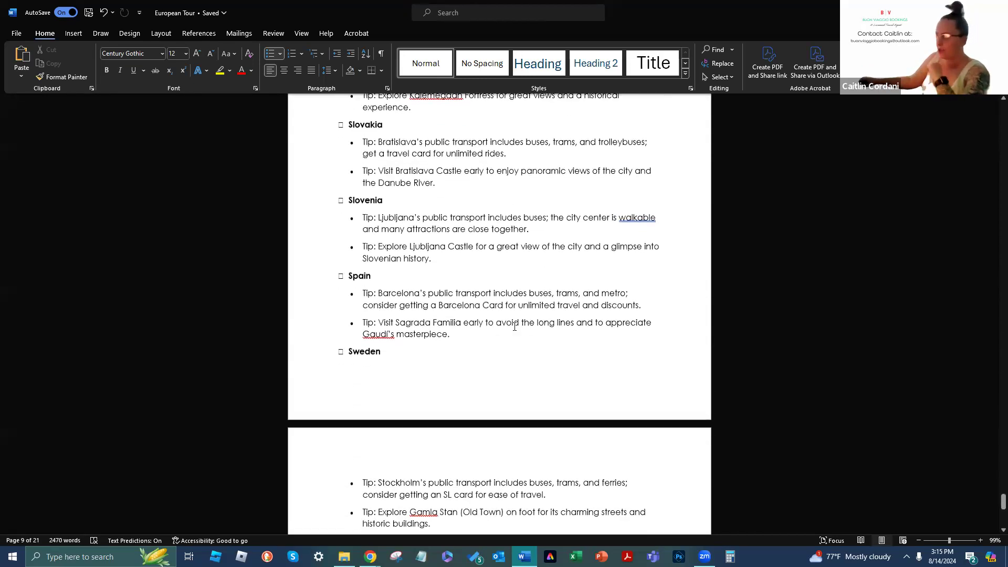
scroll(501, 292, "down", 2)
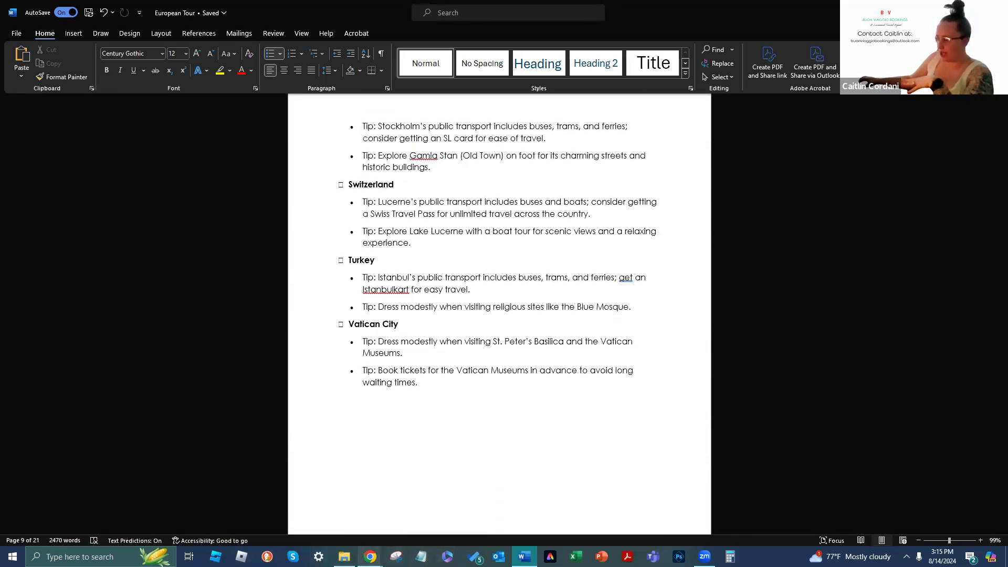
Switch to the ChatGPT conversation in Chrome and copy the luxury accommodations list with three options per country, from Vatican City back to Albania
left_click(370, 557)
left_click(390, 535)
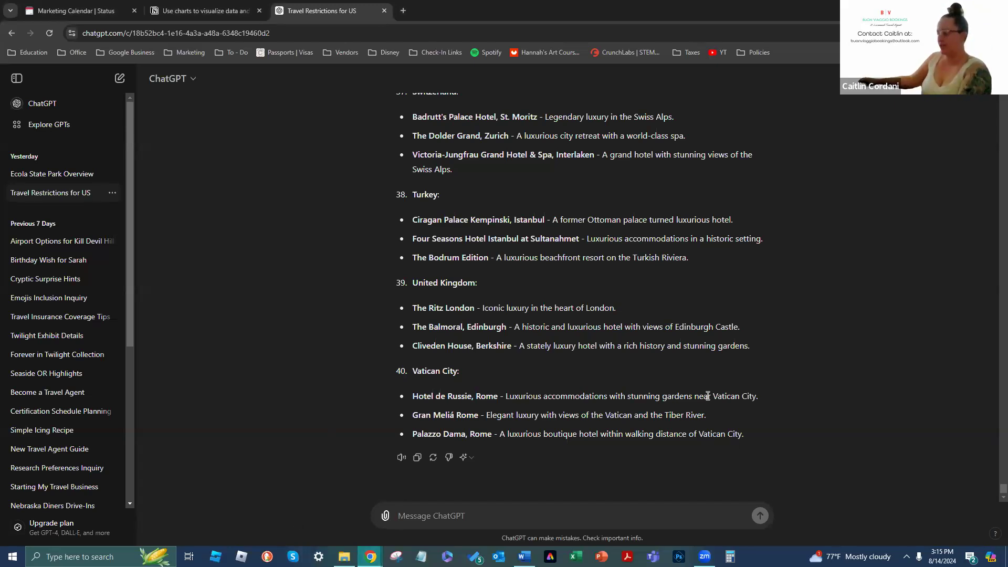
left_click_drag(744, 434, 413, 308)
scroll(483, 393, "up", 12)
scroll(411, 314, "up", 5)
scroll(413, 310, "up", 9)
mouse_move(413, 309)
left_mouse_down()
mouse_move(408, 277)
mouse_move(399, 298)
mouse_move(419, 311)
left_mouse_up()
scroll(413, 284, "up", 11)
scroll(414, 283, "up", 12)
scroll(407, 279, "up", 12)
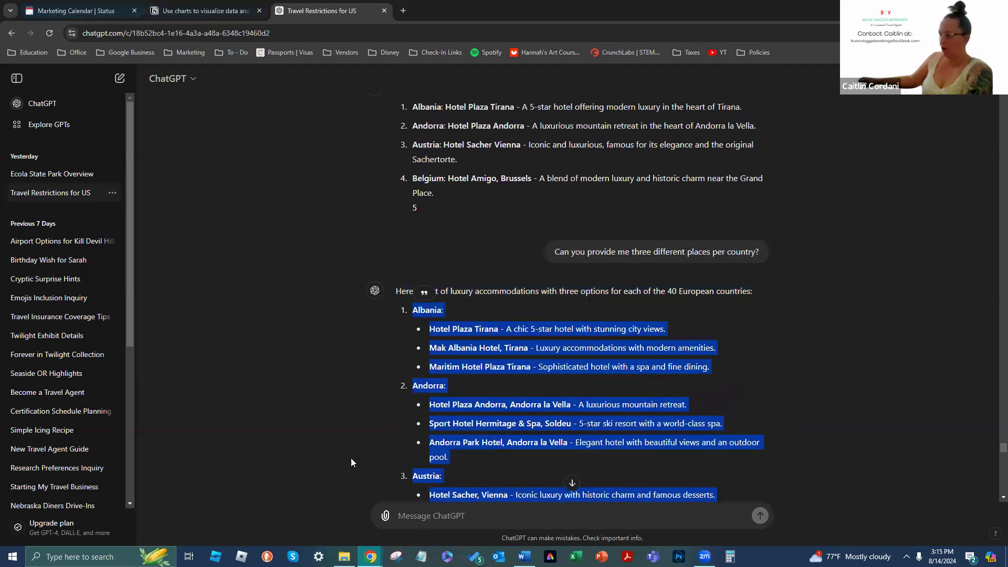
Return to the European Tour document in Word and paste the copied accommodations list below the Vatican City tips
left_click(524, 556)
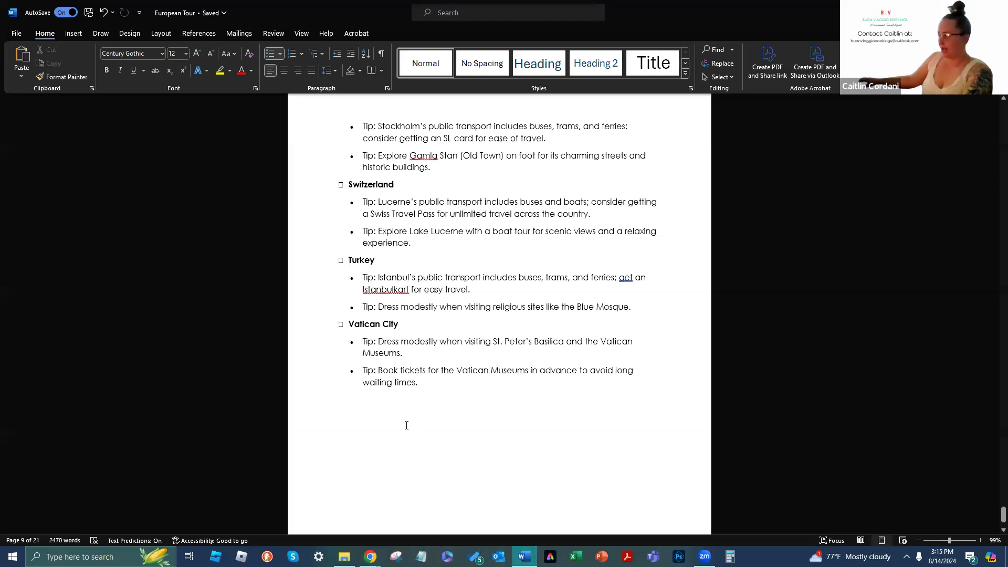
left_click(438, 438)
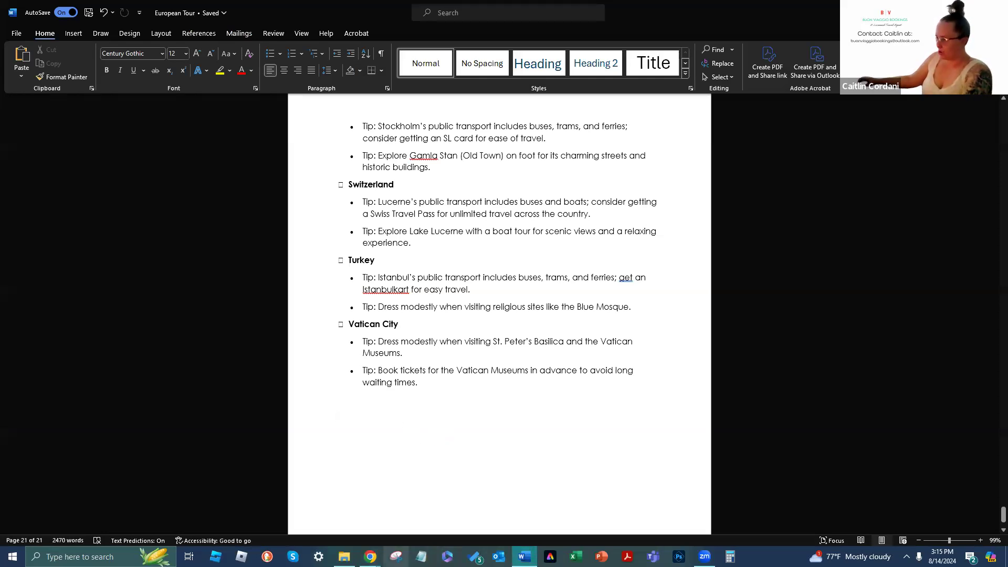
key("ctrl+z")
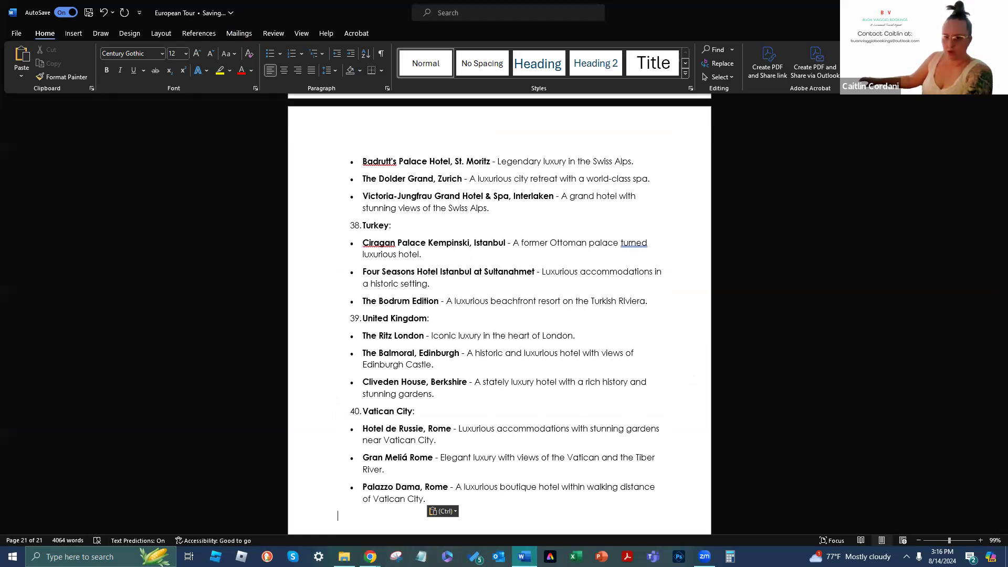
Review the pasted luxury accommodations between North Macedonia and Vatican City, and the country highlights at the start of the document
scroll(627, 358, "up", 2)
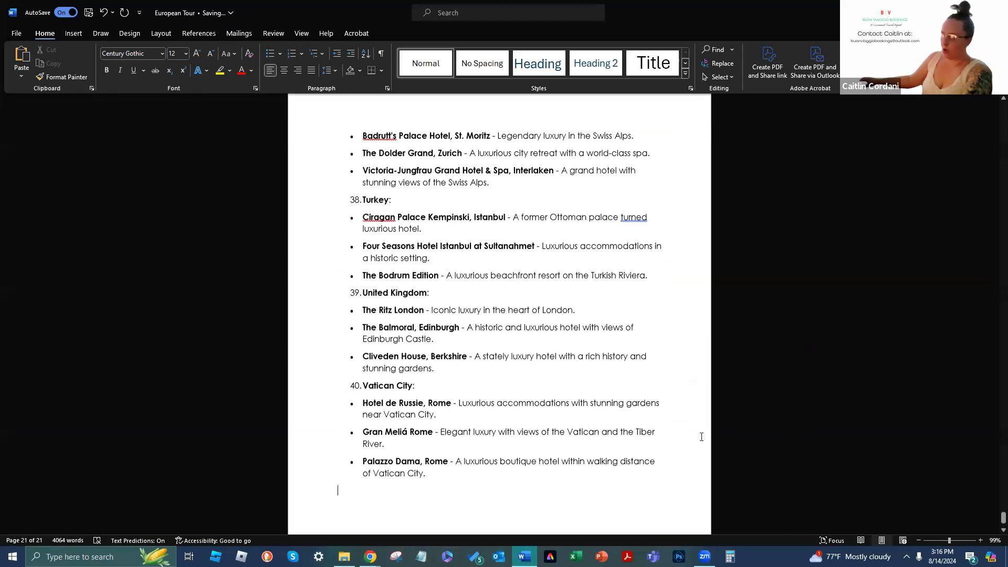
scroll(627, 358, "up", 10)
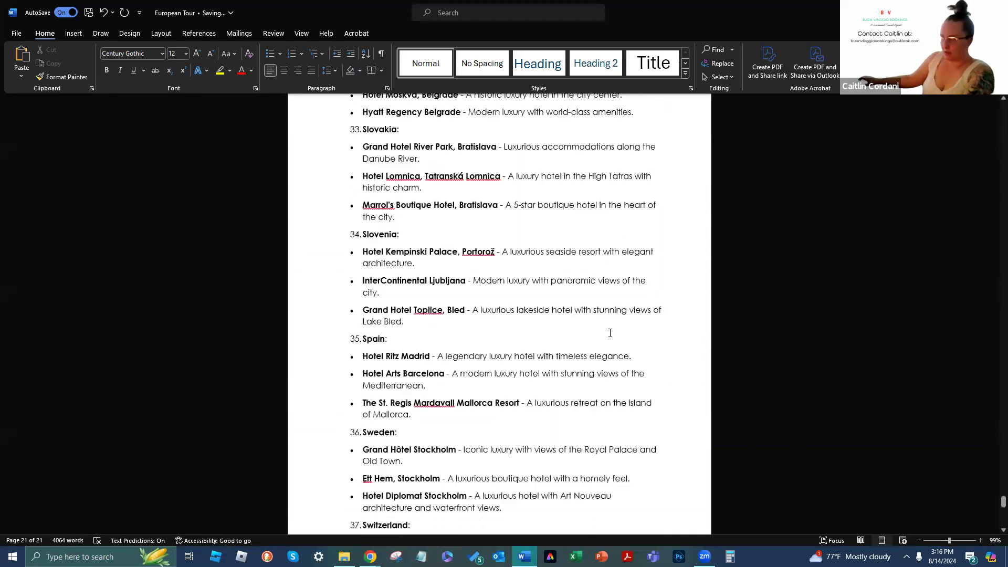
scroll(473, 308, "up", 5)
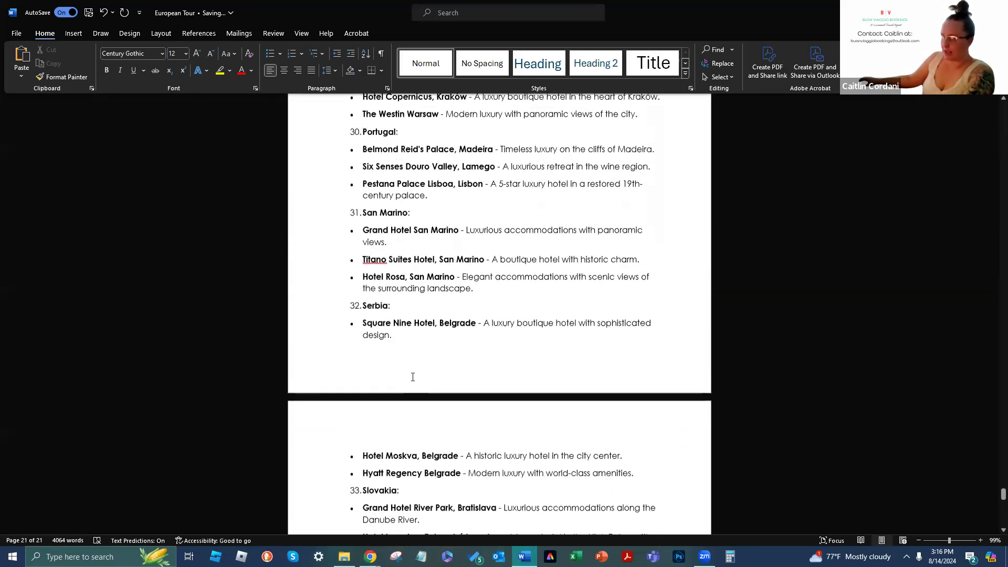
scroll(429, 371, "up", 4)
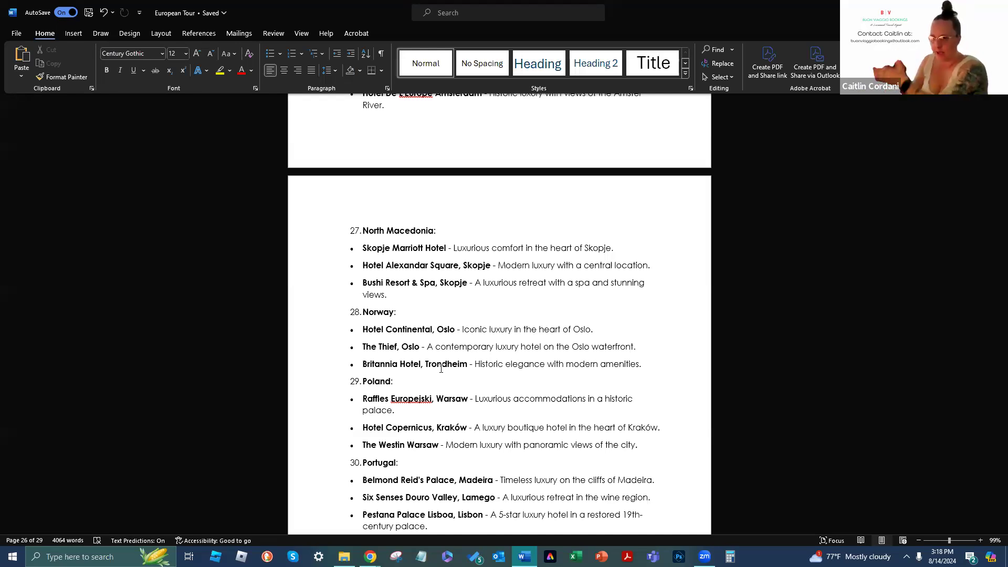
scroll(437, 380, "down", 7)
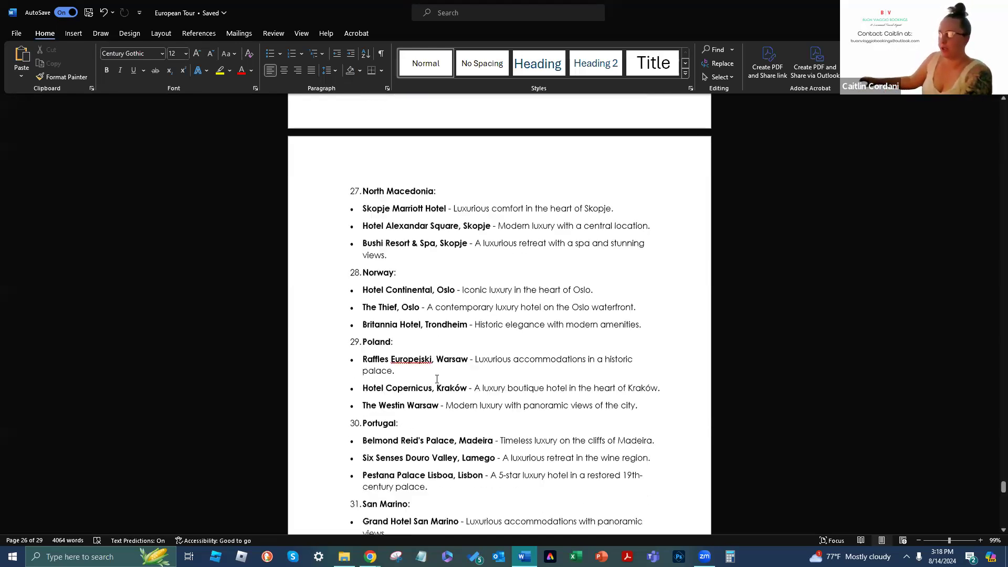
scroll(444, 392, "down", 2)
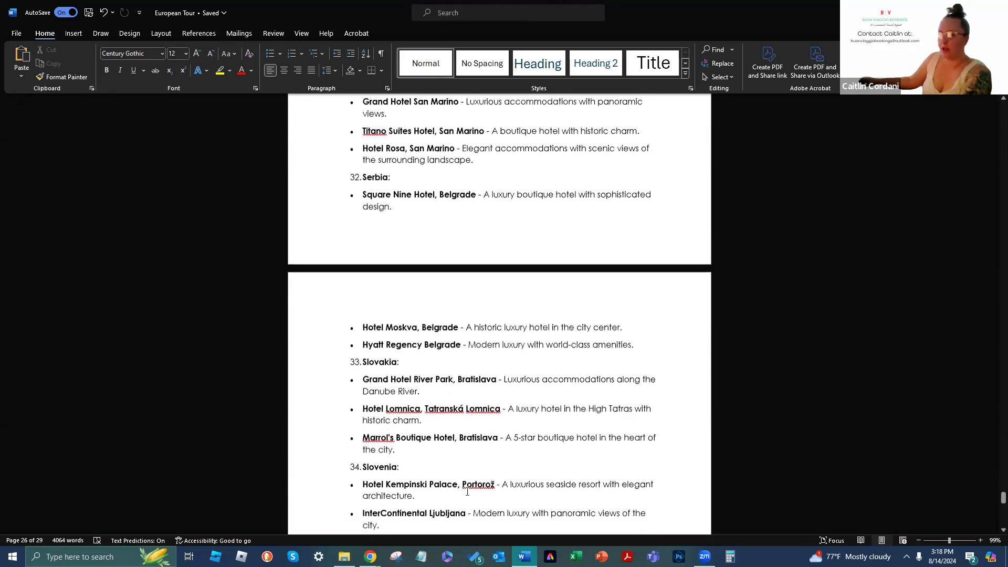
scroll(461, 319, "down", 2)
scroll(461, 319, "down", 7)
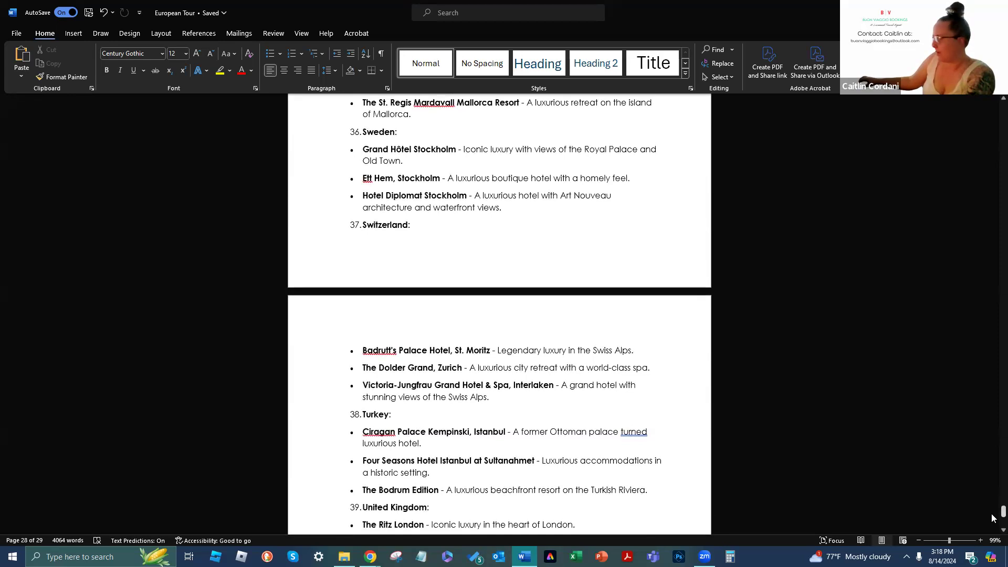
left_click_drag(992, 517, 992, 111)
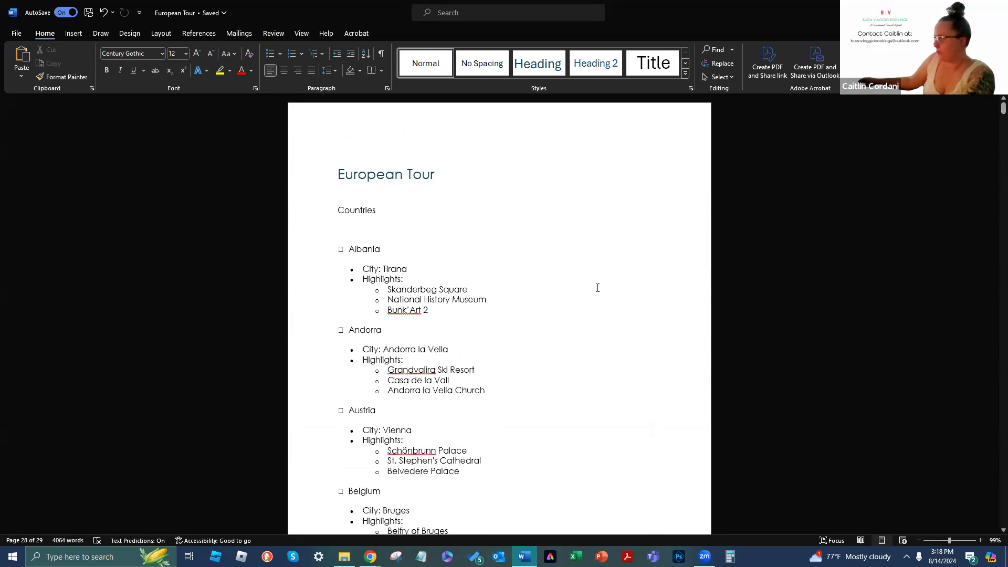
scroll(595, 293, "down", 3)
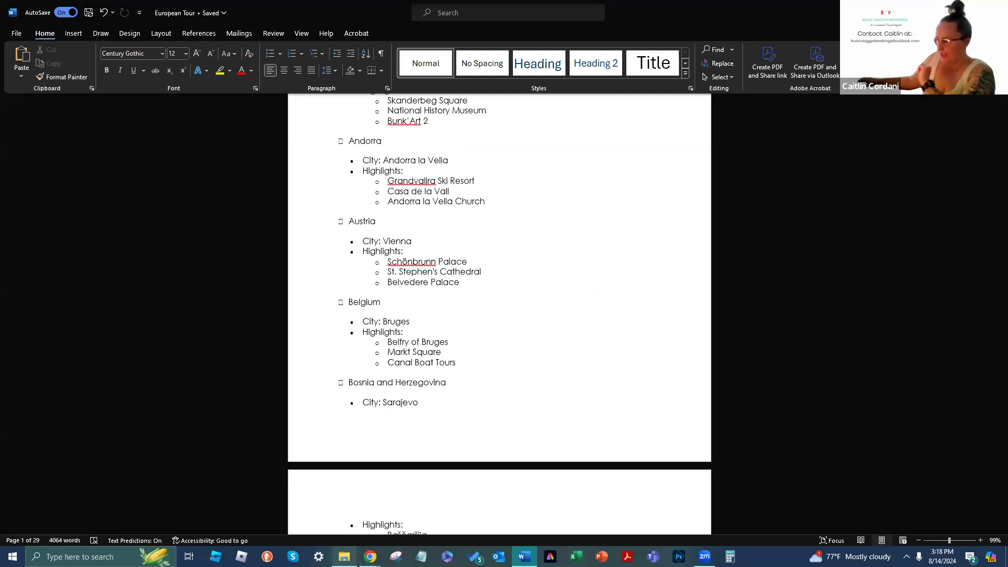
Switch to the ChatGPT conversation in Chrome and ask for public transportation options for each city, including bus, tube, train and taxi options
left_click(371, 557)
left_click(441, 504)
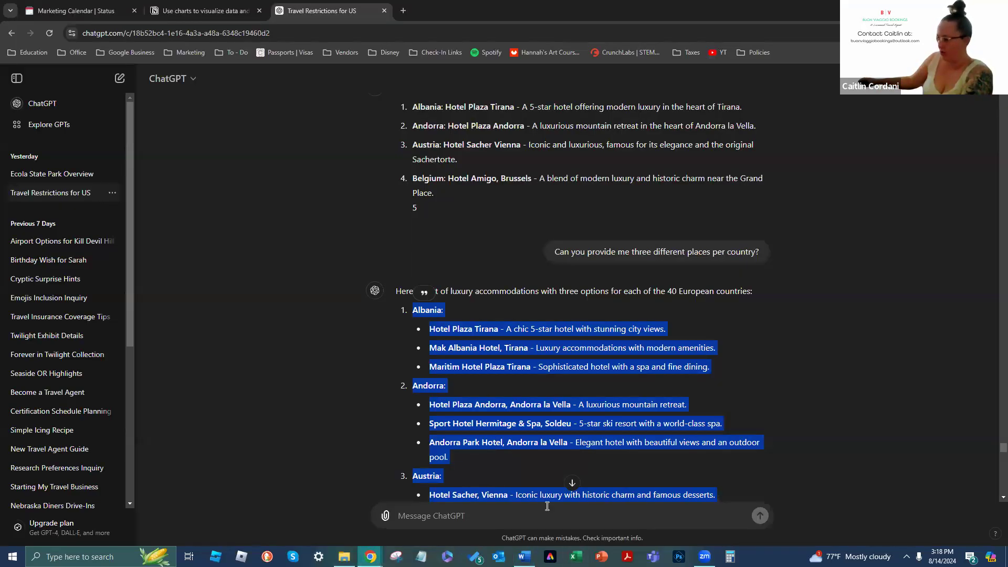
type("Can you p")
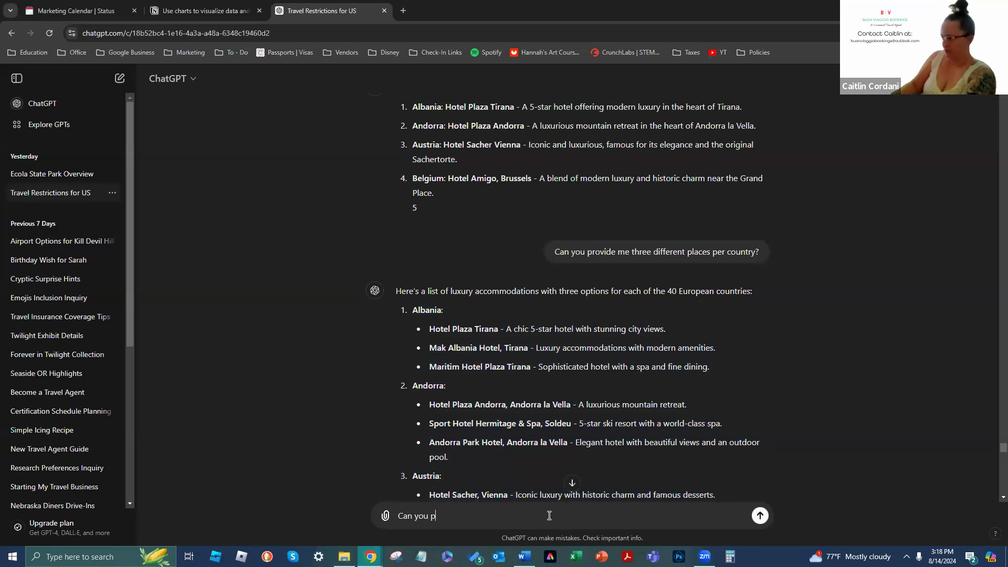
type("rovide me publ")
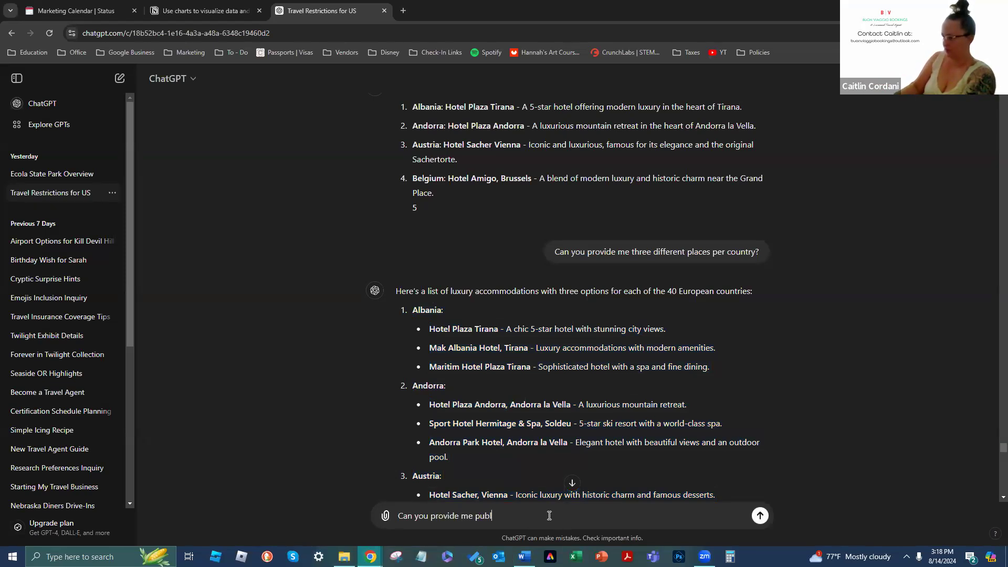
type("ic transport")
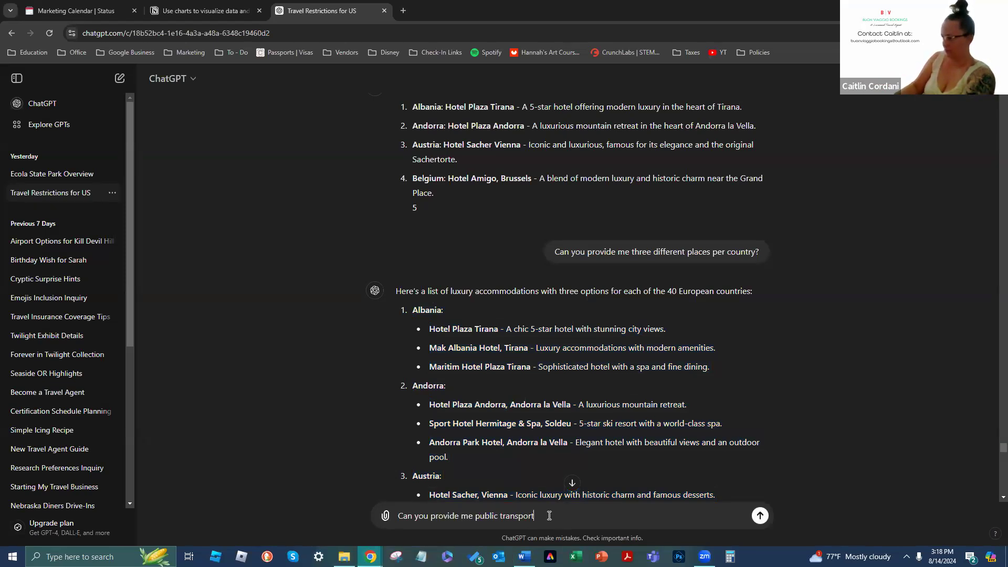
type("ation options for each ")
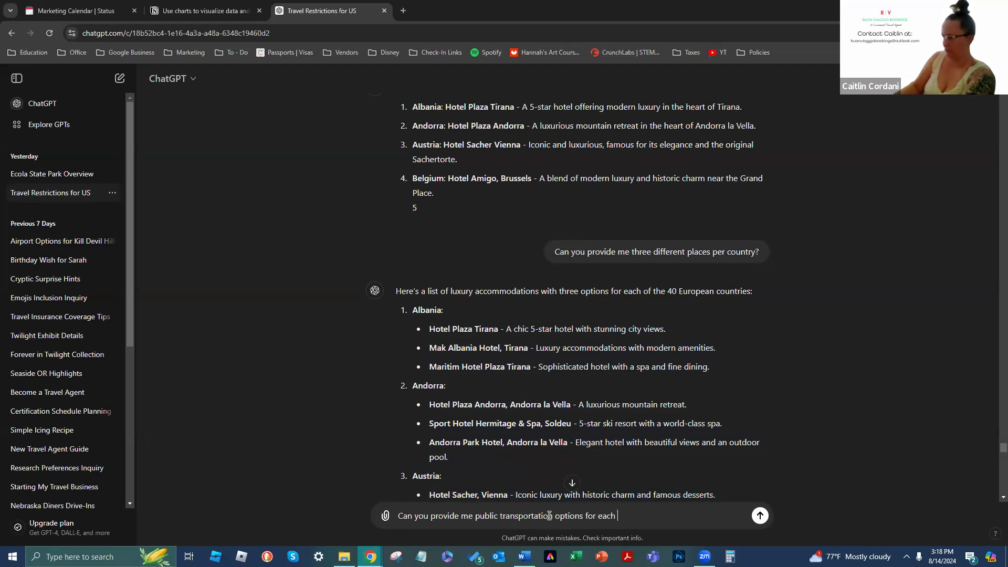
type("city,")
type("including bus, tube, ")
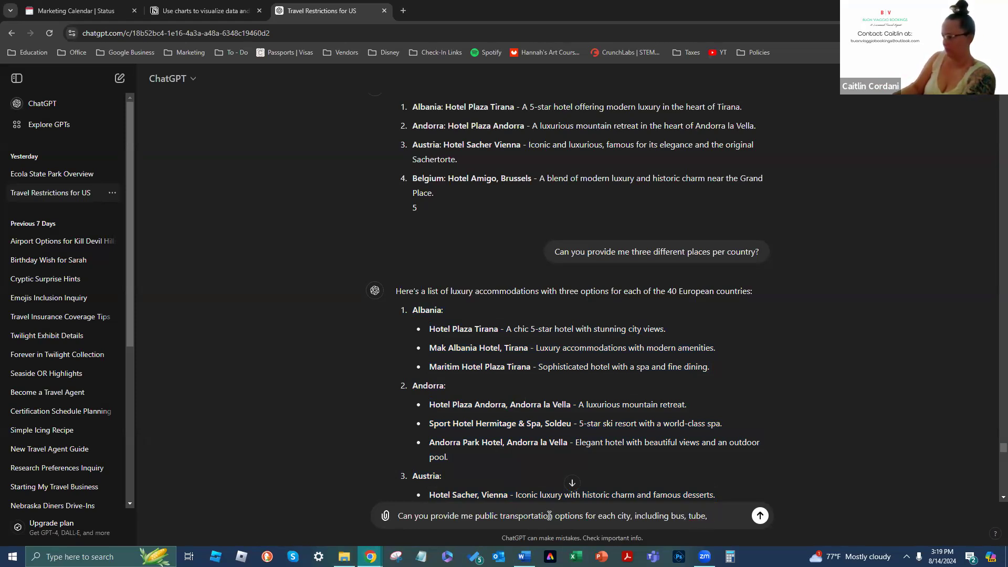
type("train, taxi options?")
key("Return")
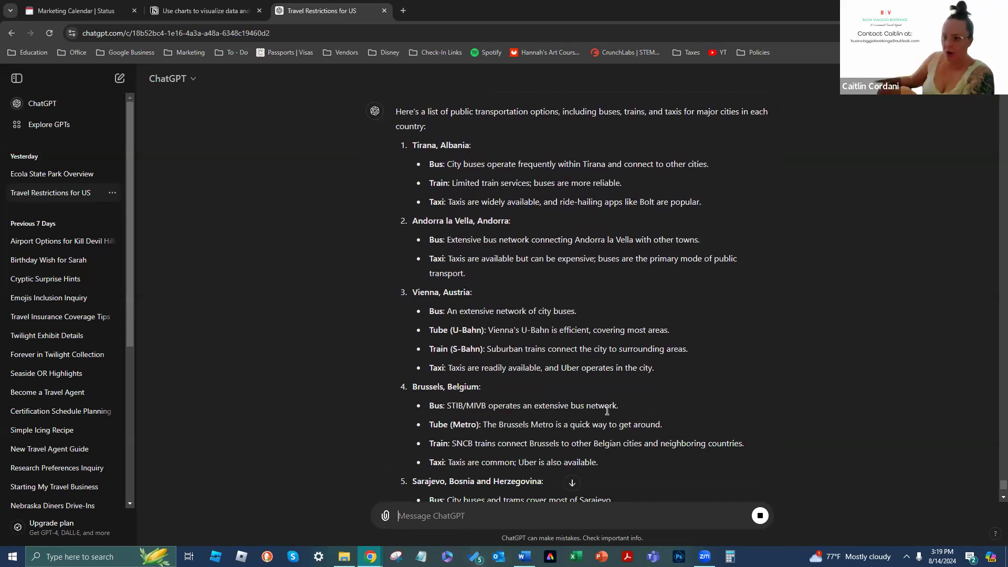
Review the generated public transportation list, checking the bus, tube, train and taxi entries for each city from Tirana through to Monaco
scroll(589, 335, "down", 1)
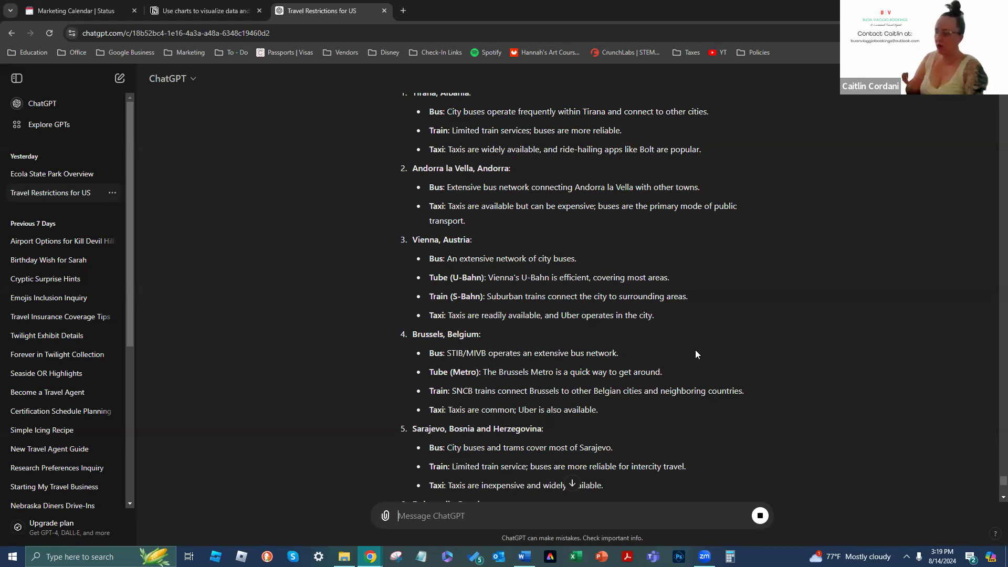
scroll(738, 247, "down", 2)
scroll(740, 248, "down", 3)
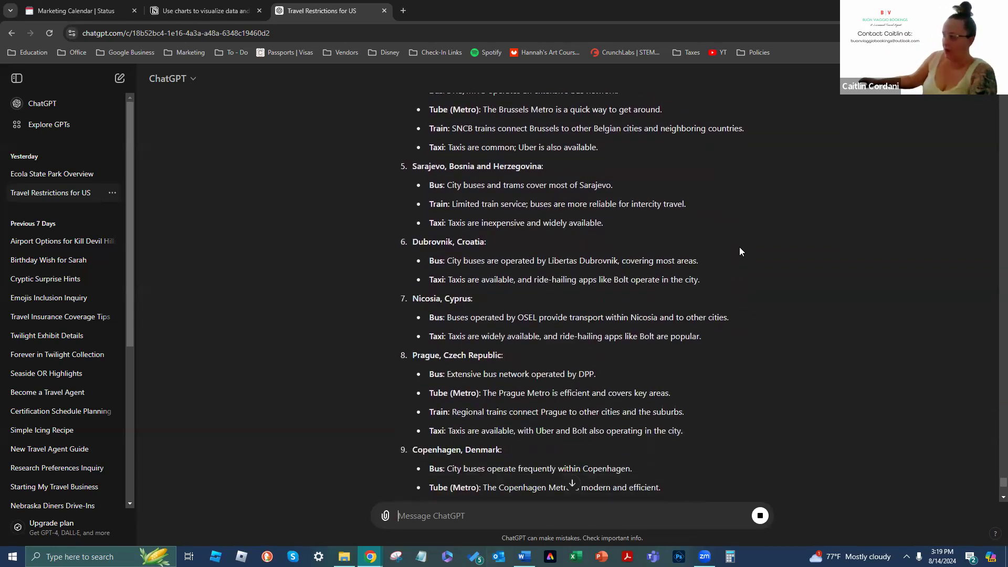
scroll(482, 281, "down", 1)
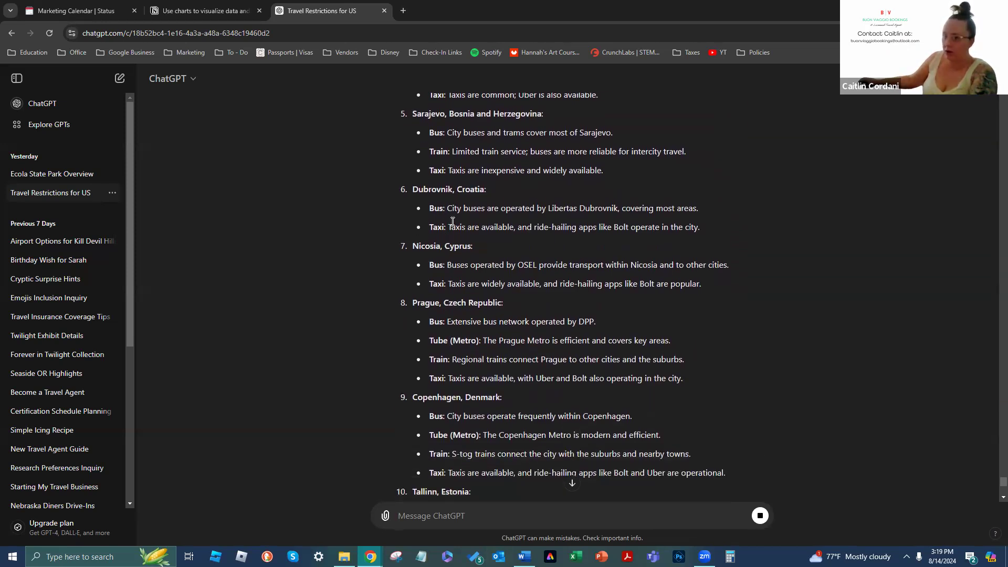
scroll(458, 246, "down", 1)
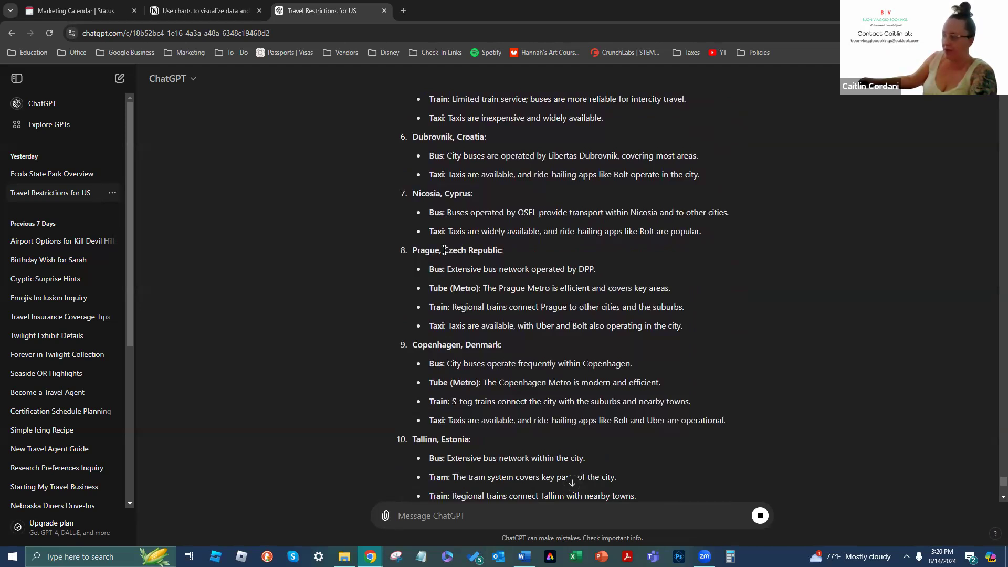
scroll(445, 250, "down", 2)
scroll(489, 351, "down", 3)
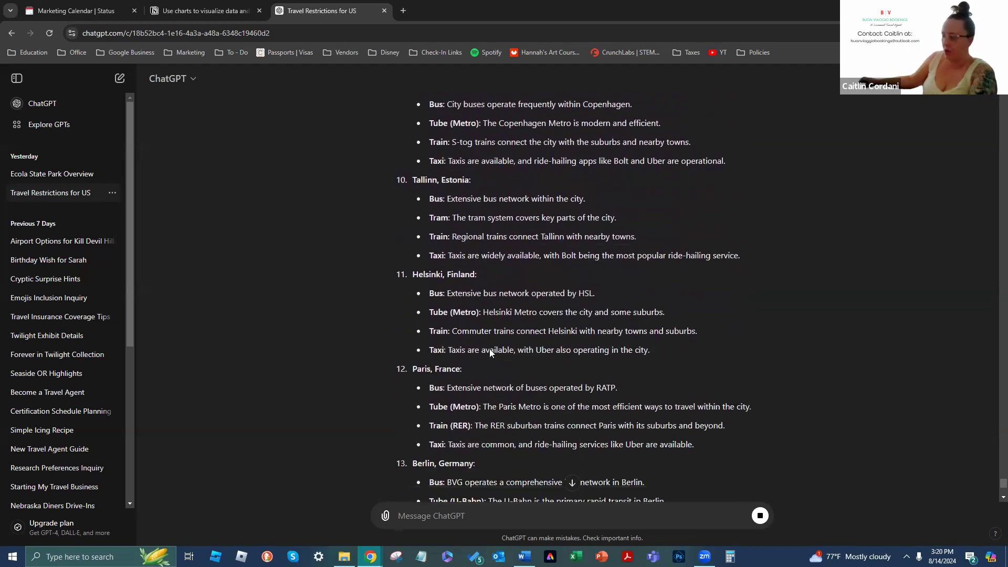
scroll(489, 350, "down", 1)
scroll(488, 346, "down", 2)
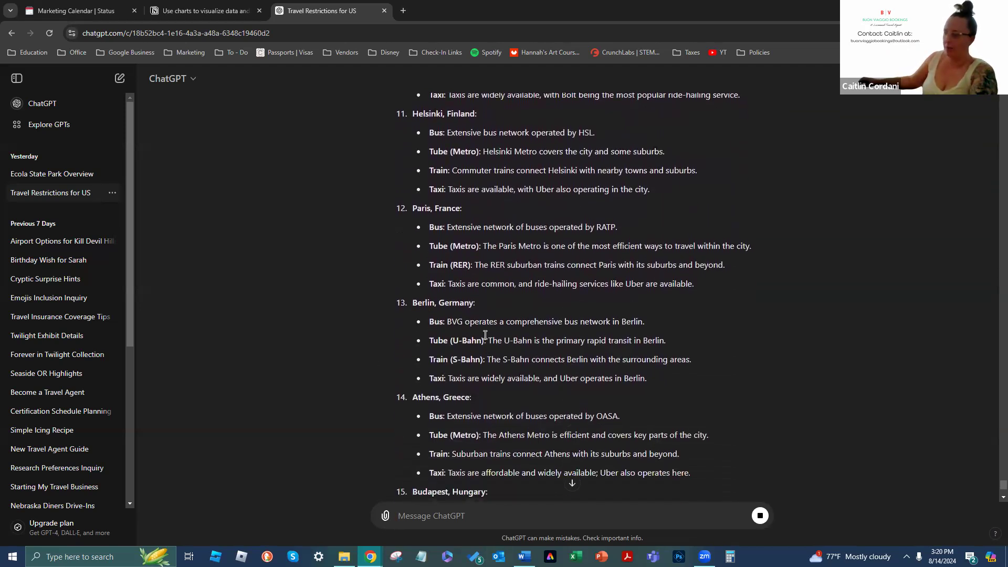
scroll(484, 331, "down", 6)
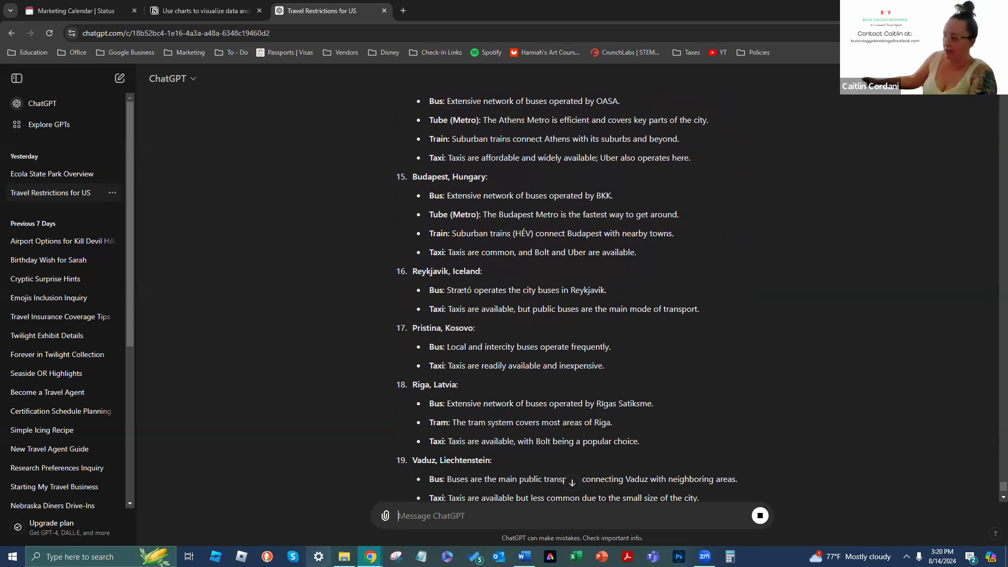
scroll(661, 231, "down", 2)
scroll(639, 257, "down", 2)
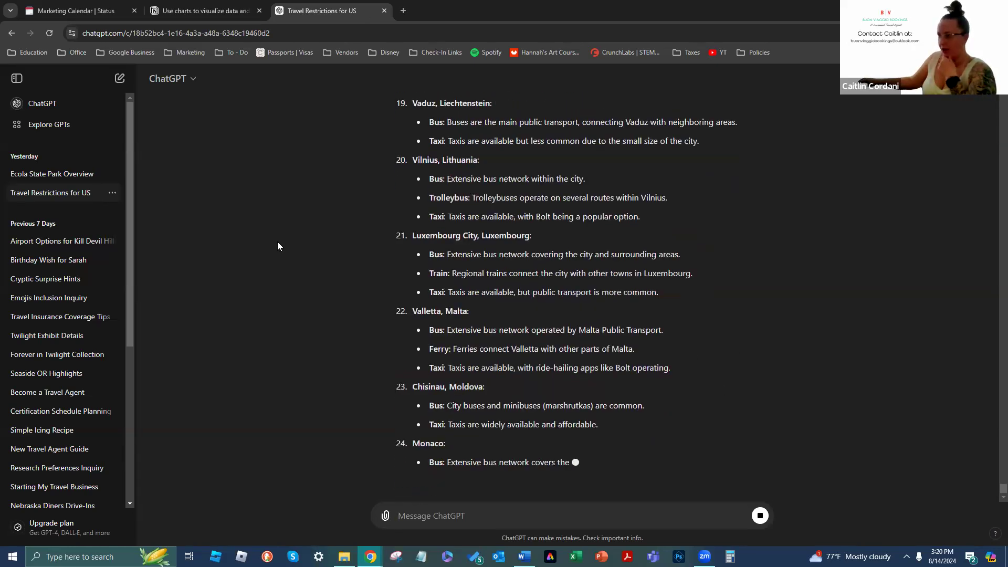
Switch to the Marketing Calendar in Notion, open the Content Planning card from the Idea group as a full page and collapse the sidebar
left_click(192, 6)
left_click(44, 11)
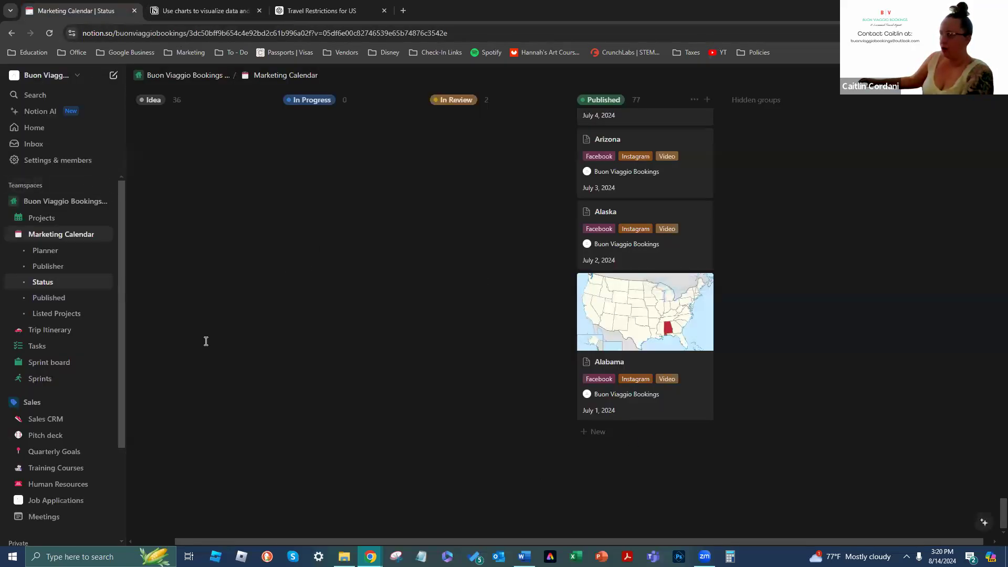
scroll(358, 368, "up", 7)
scroll(358, 367, "up", 15)
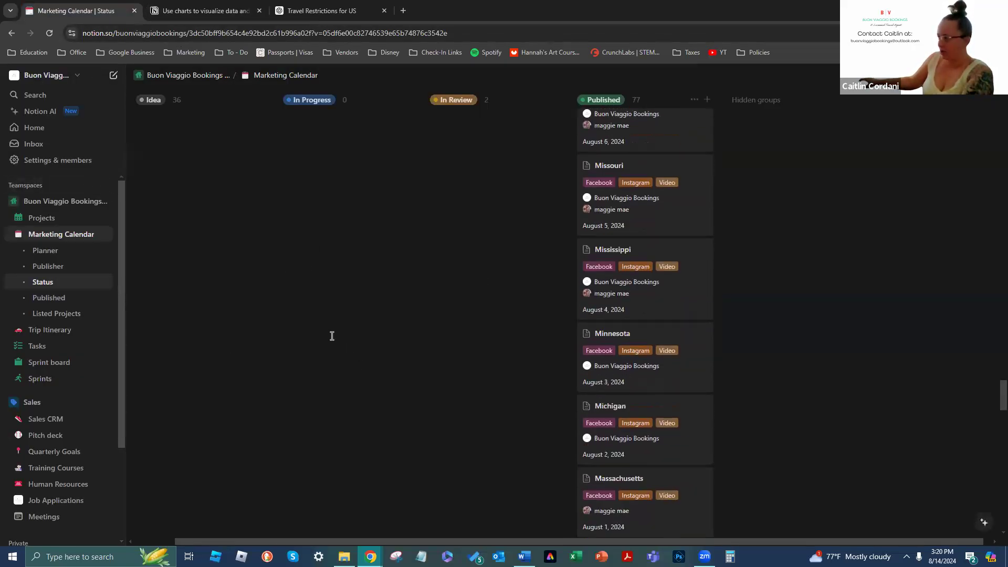
scroll(327, 309, "up", 20)
scroll(313, 291, "down", 9)
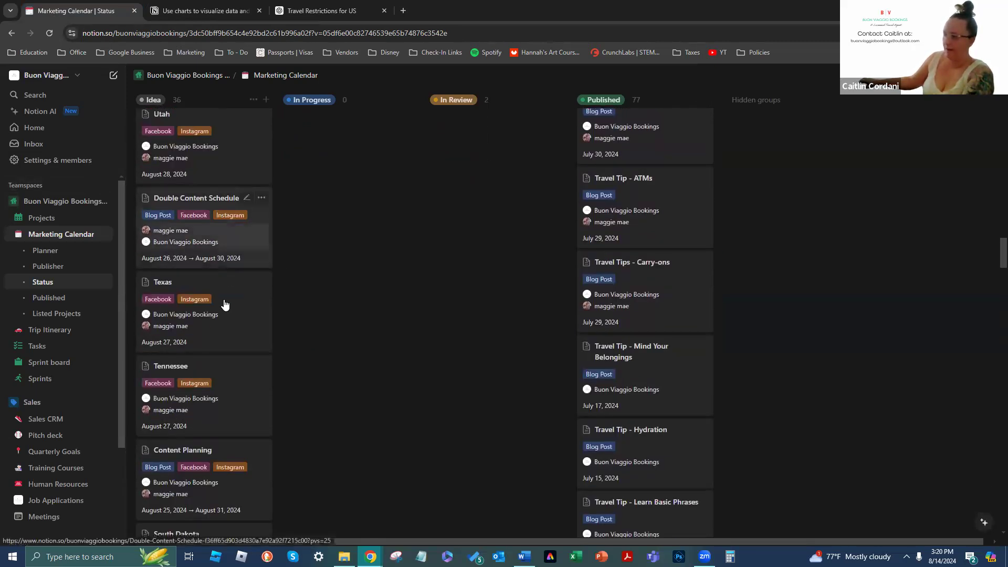
scroll(181, 402, "down", 2)
scroll(181, 393, "down", 1)
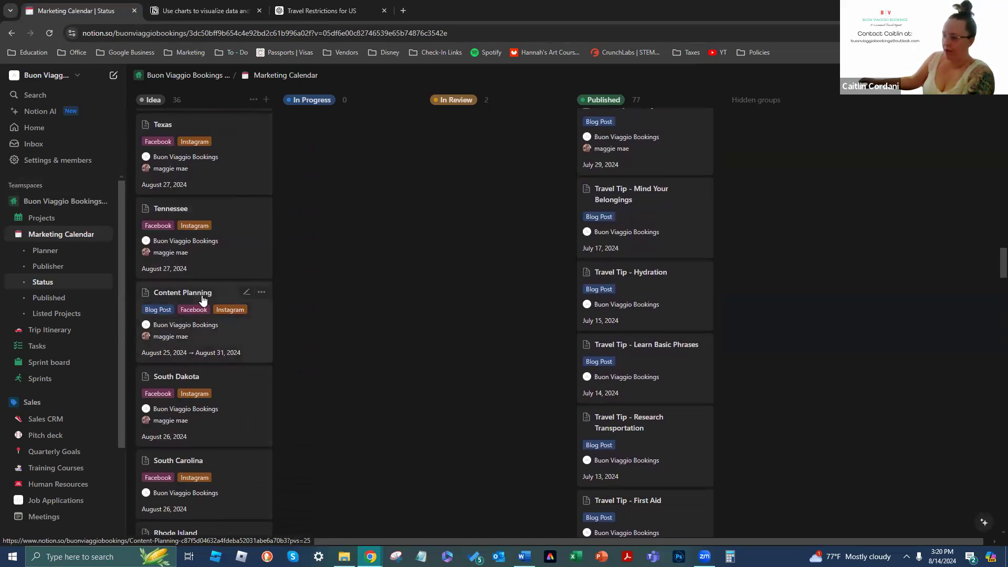
left_click(200, 294)
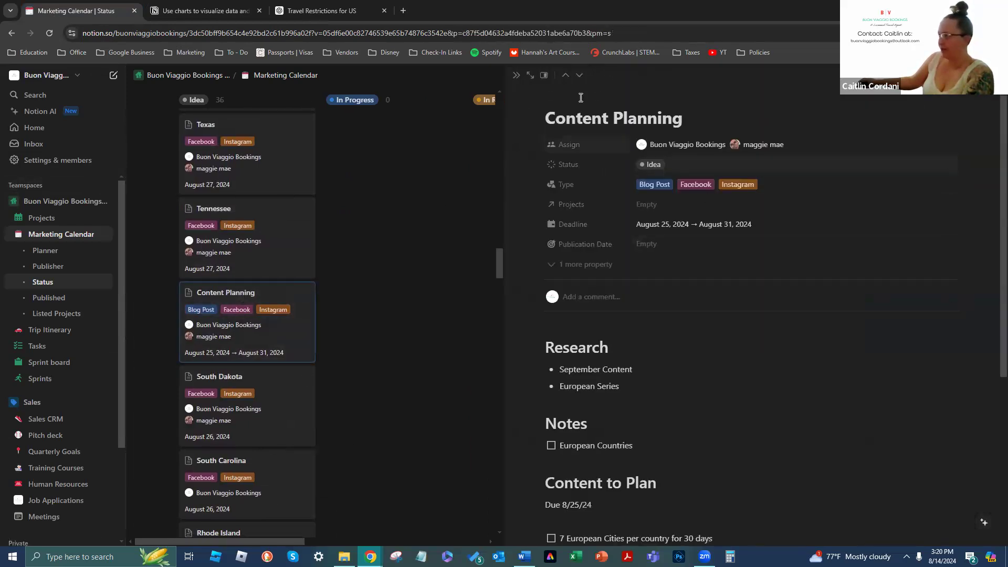
left_click(544, 76)
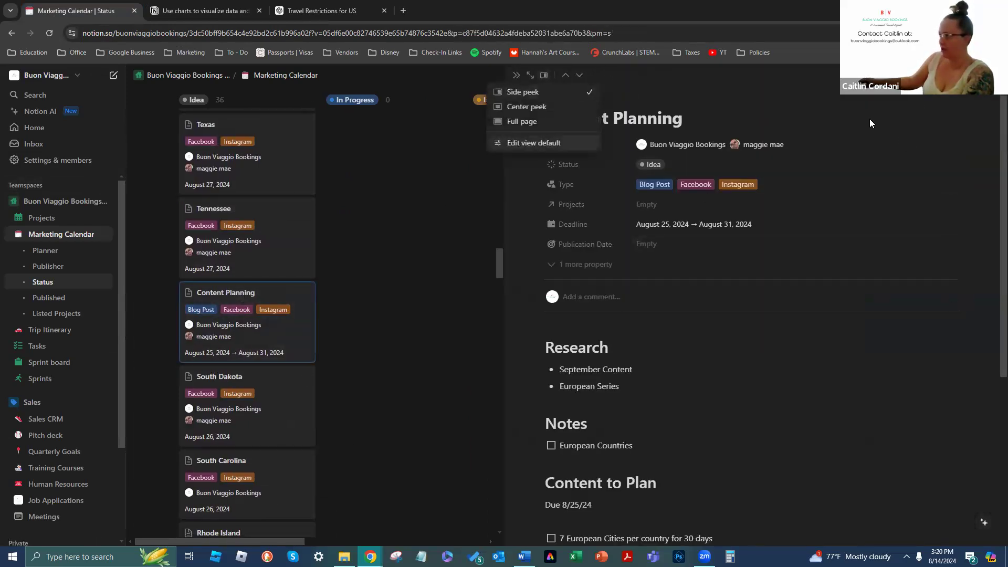
left_click(522, 121)
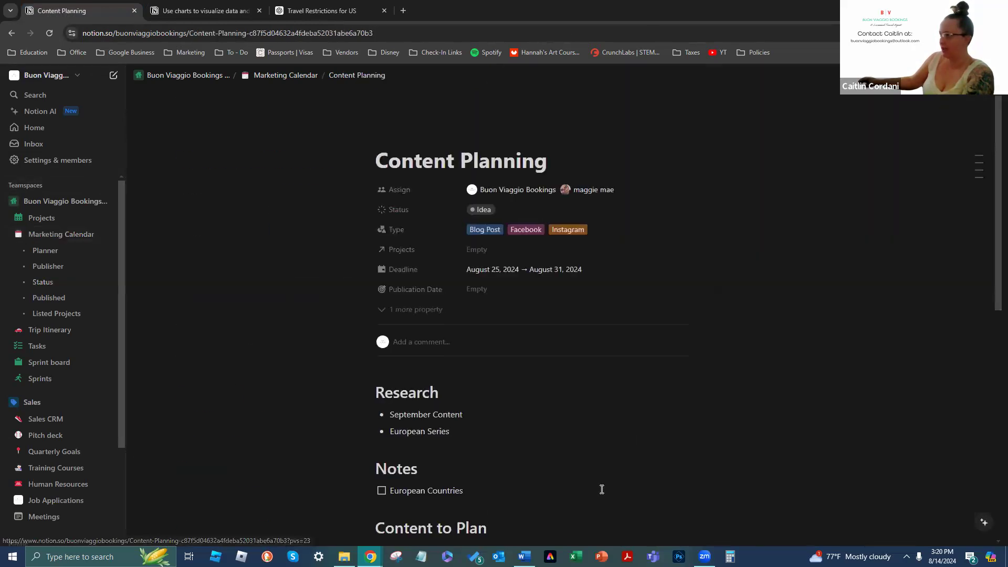
left_click(95, 75)
Examine the Content Planning page's research, notes, content checklist and September scheduling sections
scroll(813, 145, "down", 2)
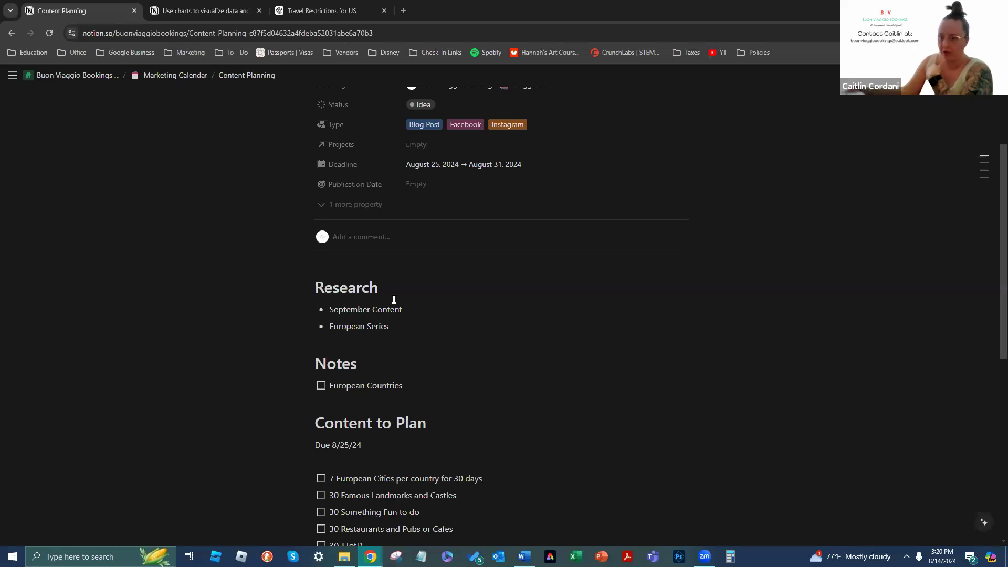
scroll(748, 342, "down", 4)
scroll(745, 341, "down", 2)
scroll(746, 341, "up", 1)
left_click(396, 502)
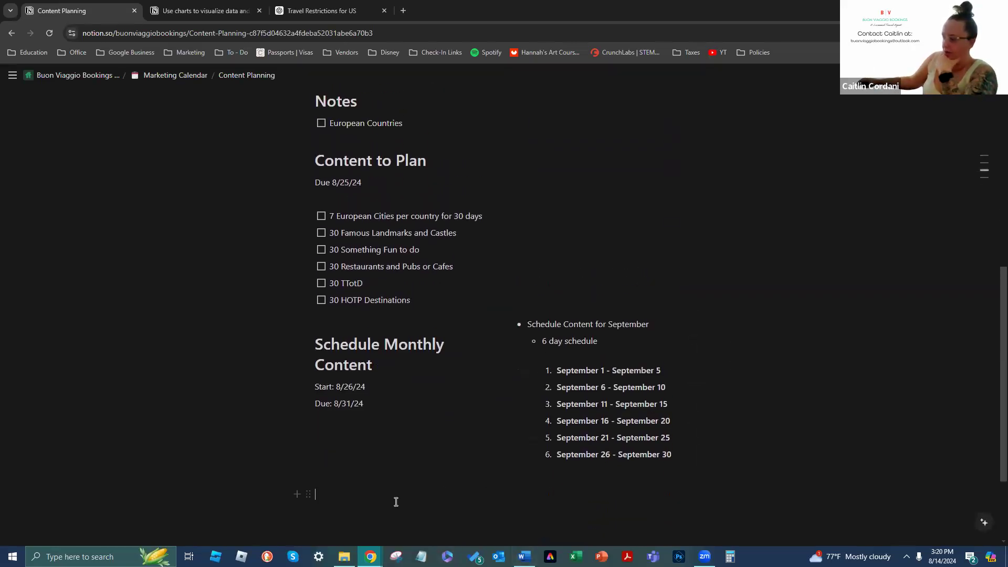
scroll(422, 526, "down", 1)
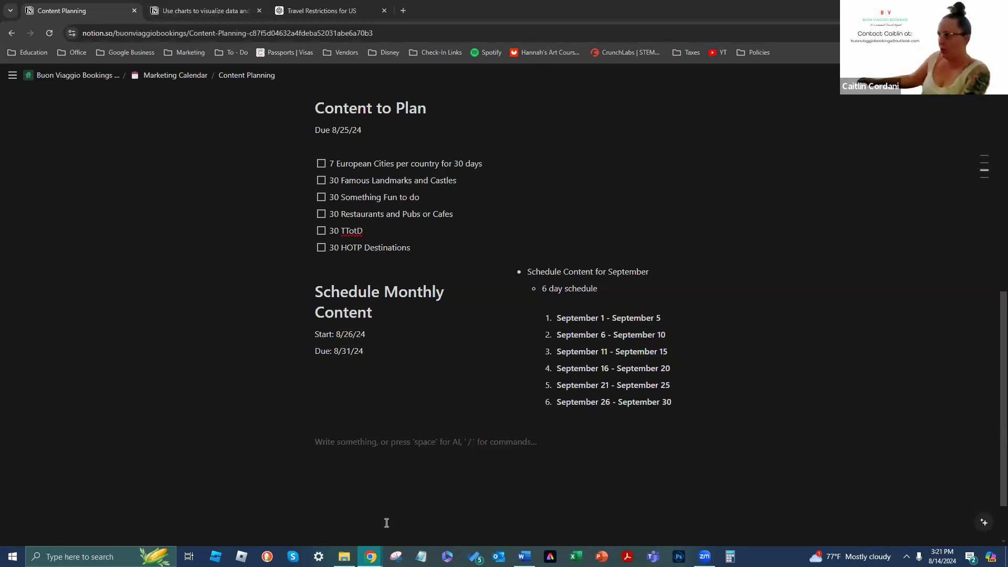
Return to the ChatGPT conversation, continue generating the transportation list, and copy the list from Tirana, Albania through Rome, Vatican City
left_click(317, 6)
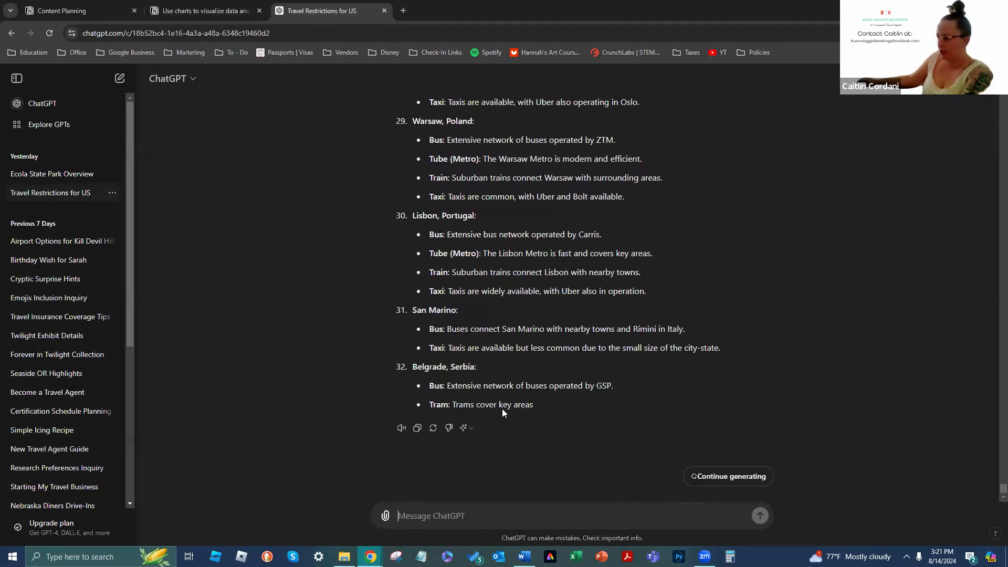
left_click(728, 477)
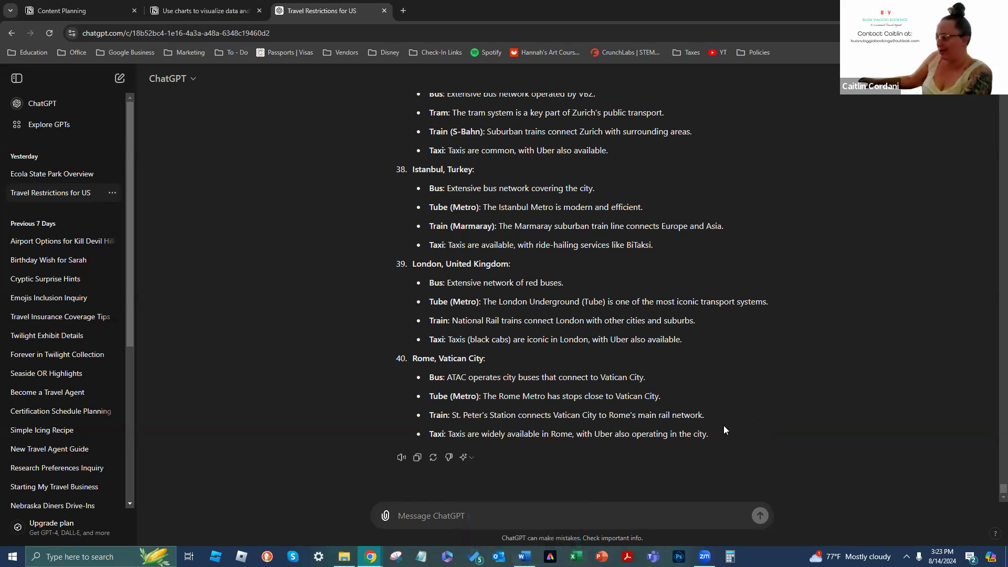
left_click_drag(714, 438, 409, 246)
scroll(561, 428, "up", 2)
scroll(496, 414, "up", 20)
scroll(473, 388, "up", 20)
scroll(423, 290, "up", 20)
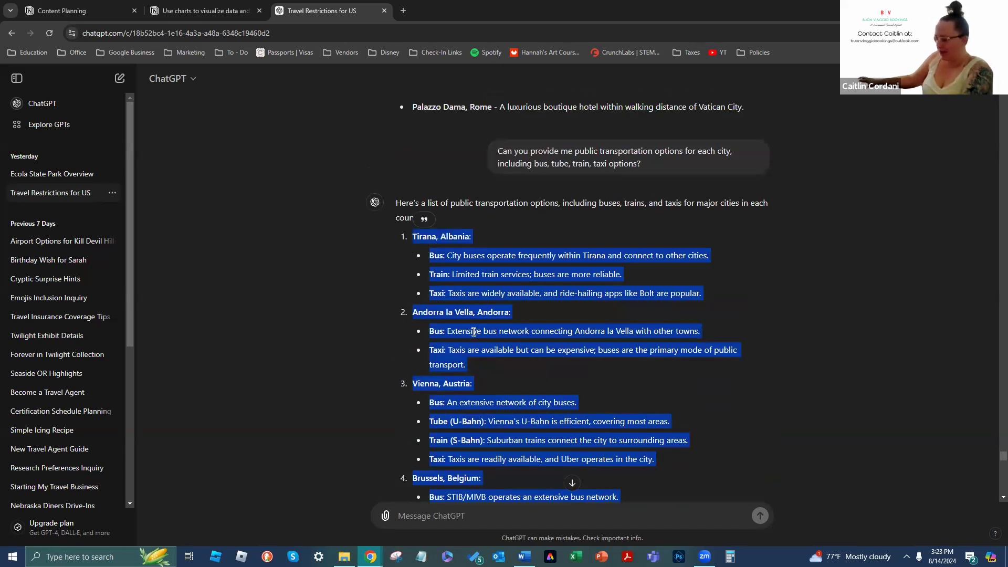
Switch to the European Tour document in Word and paste the copied transportation list at its end
left_click(524, 557)
scroll(724, 410, "down", 10)
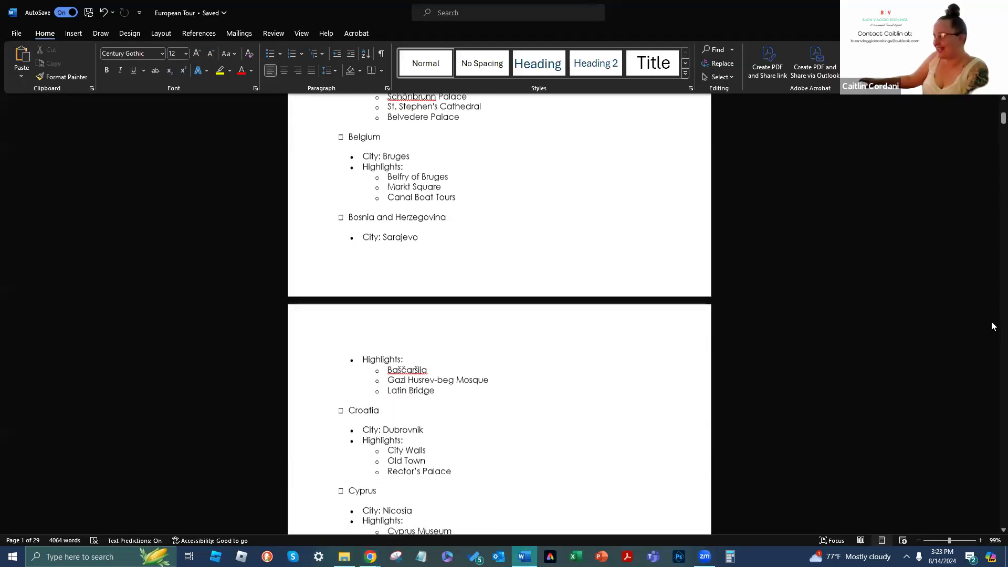
key("ctrl+End")
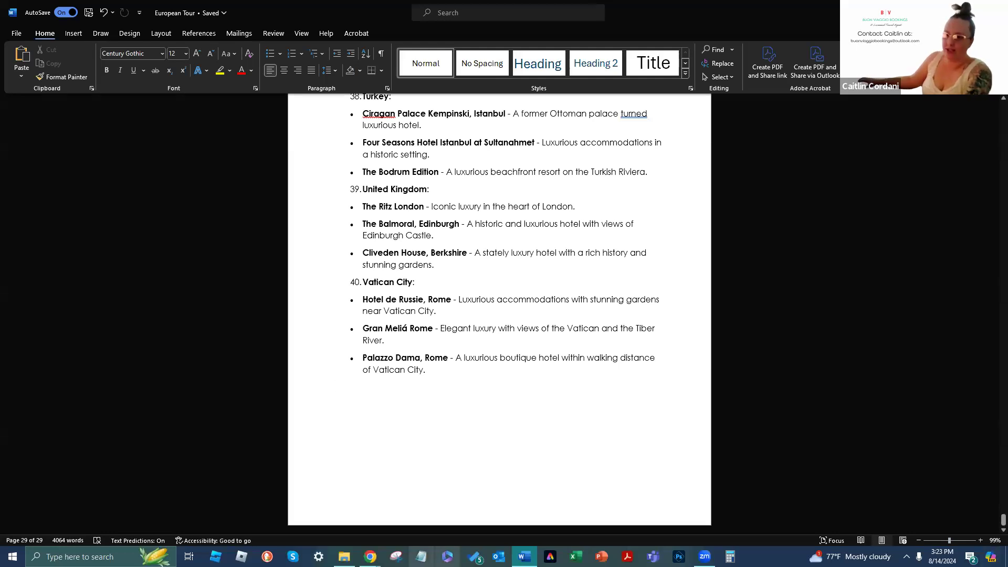
key("ctrl+v")
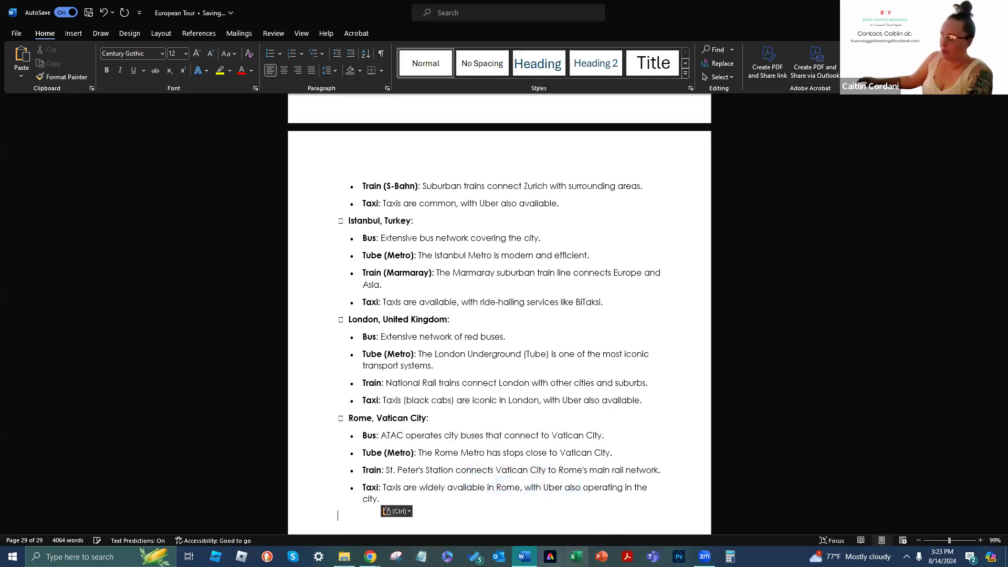
Copy the entire European Tour document and switch back to the ChatGPT conversation in Chrome, ready to write a message
key("ctrl+a")
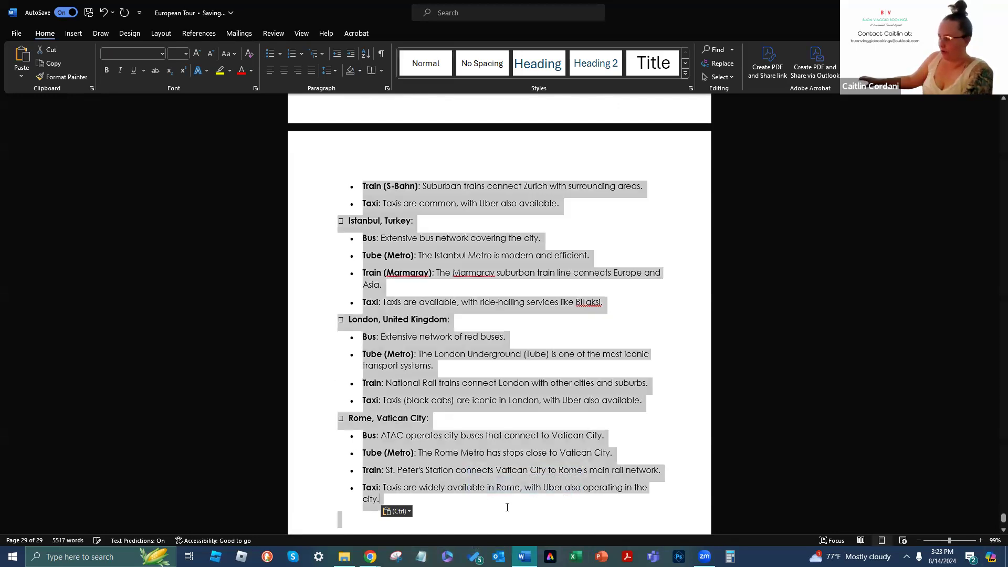
key("ctrl+c")
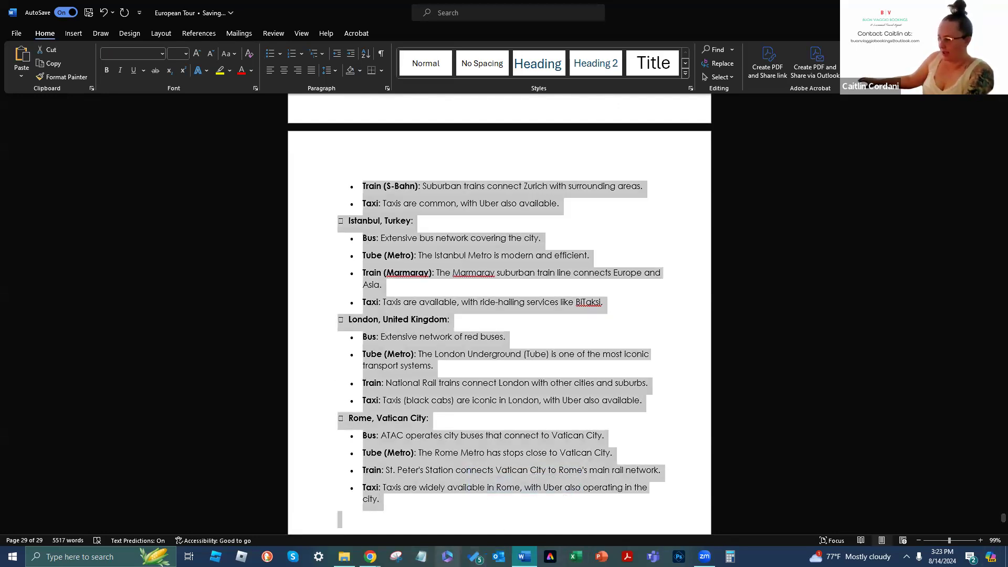
left_click(371, 557)
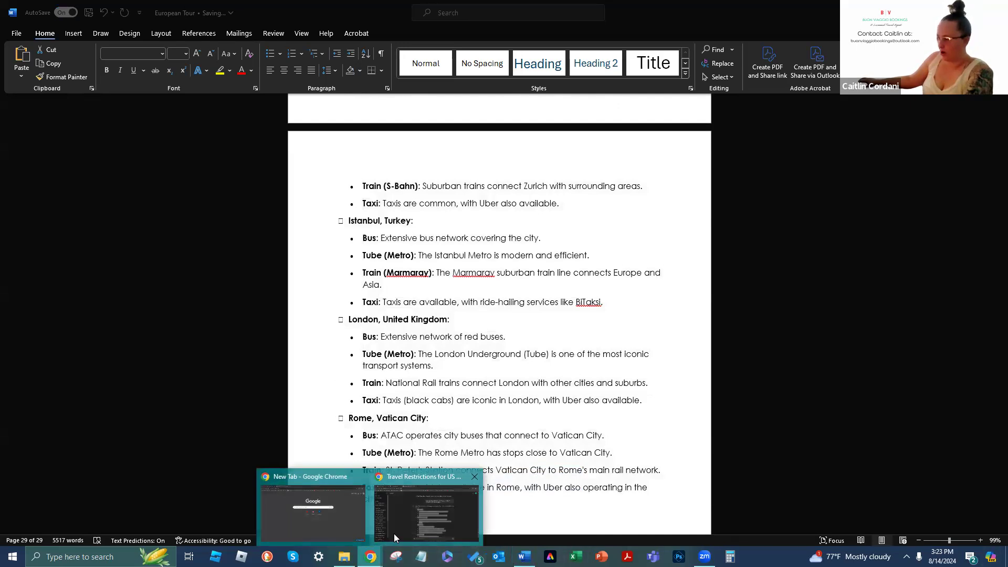
left_click(410, 520)
left_click(478, 509)
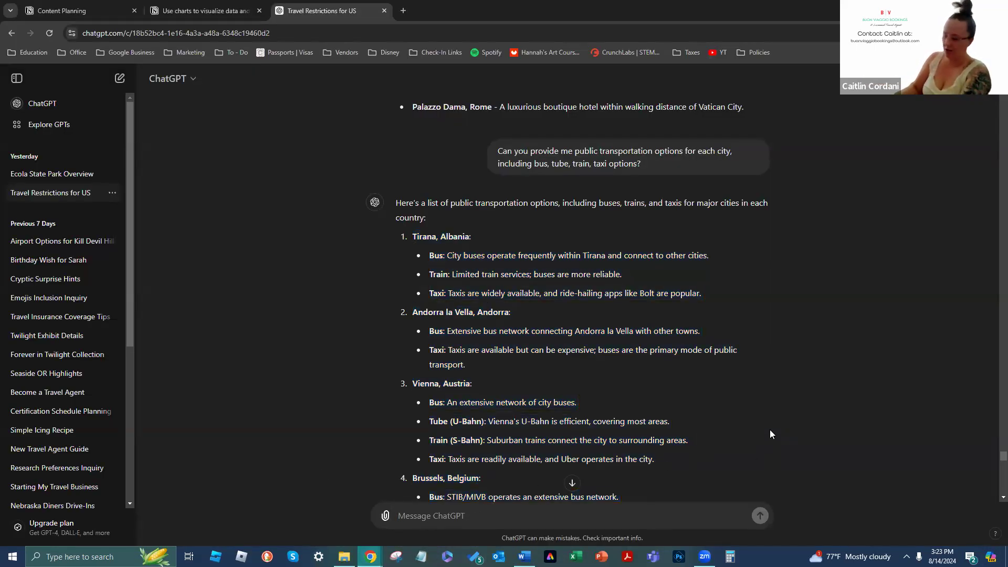
Ask ChatGPT to combine all lists into one with each country listed once and its options beneath, include the copied document, and retry the response
type("Hey chat, can you combine all these lists so the cou8n")
key("BackSpace")
key("BackSpace")
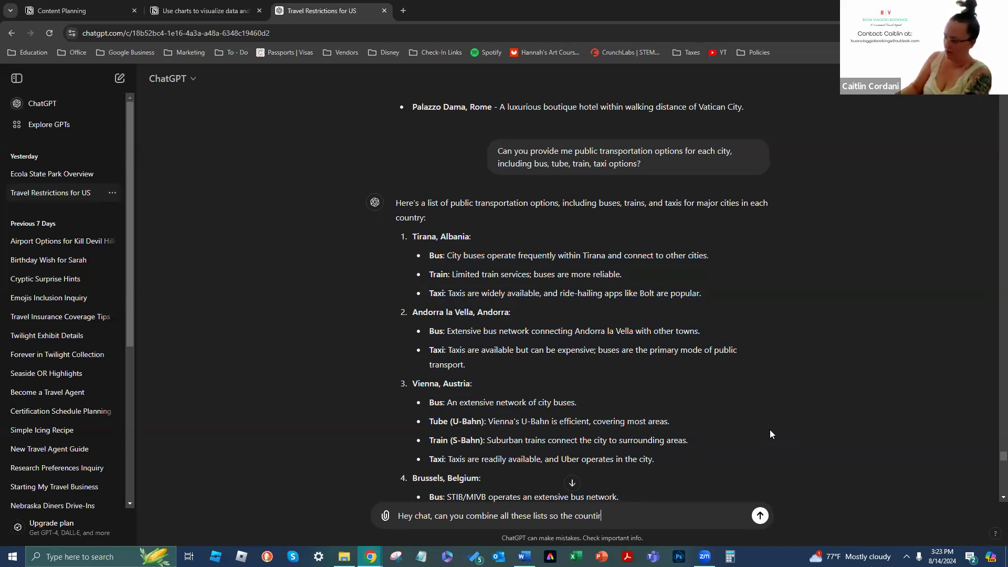
type("nties are only risted once, ")
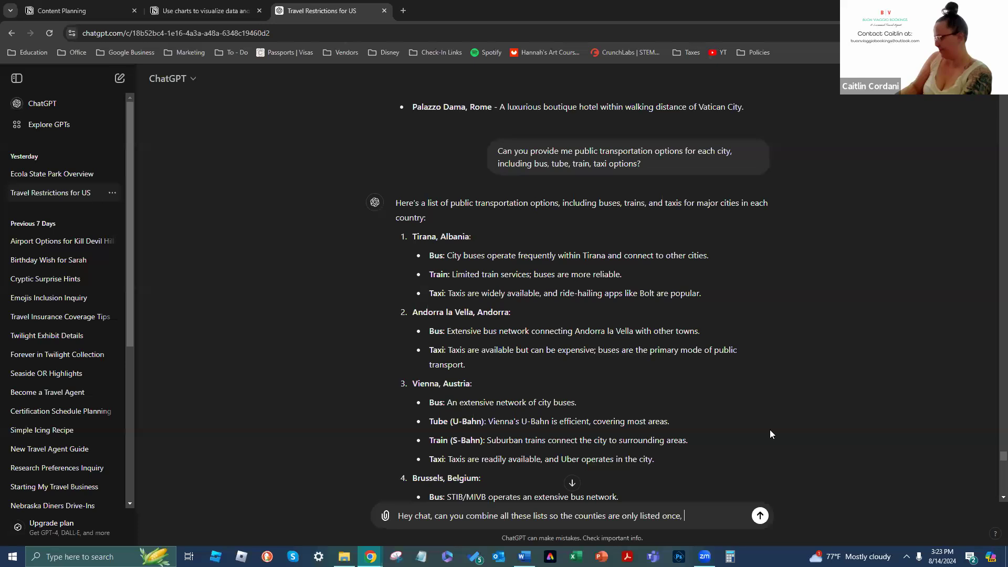
type("and all the options are under the ")
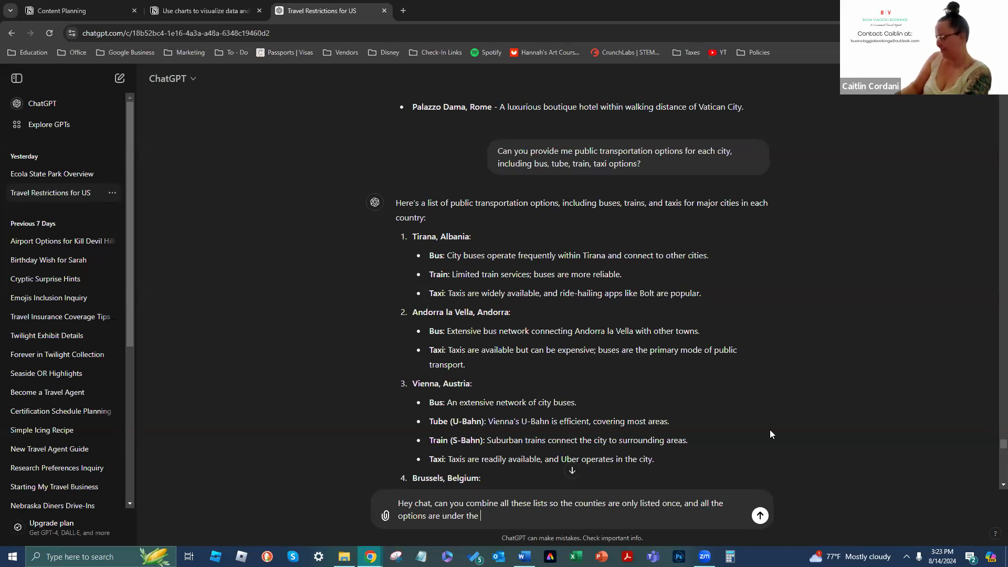
type("specific country in a single list?")
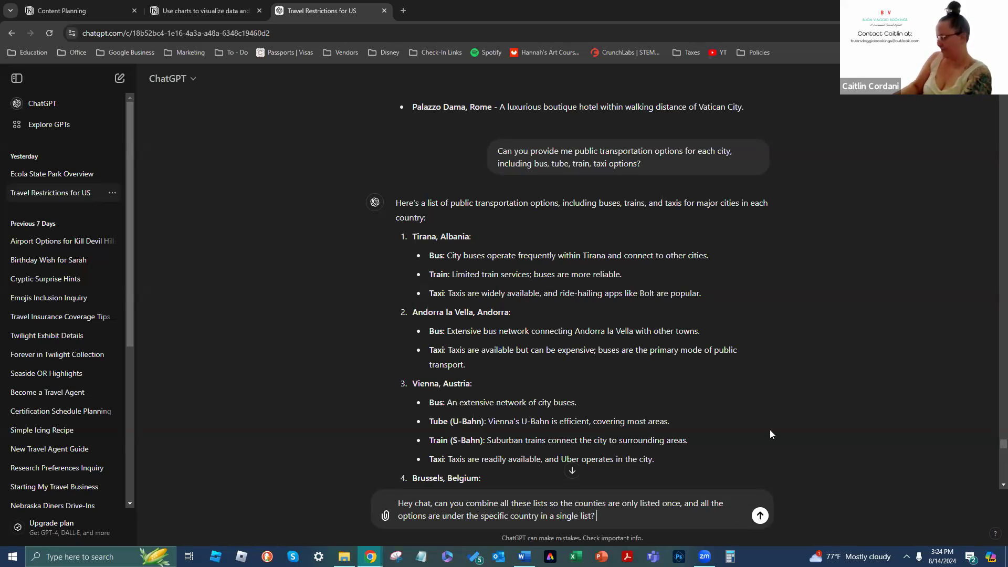
key("shift+Return")
key("shift+Return")
key("ctrl+v")
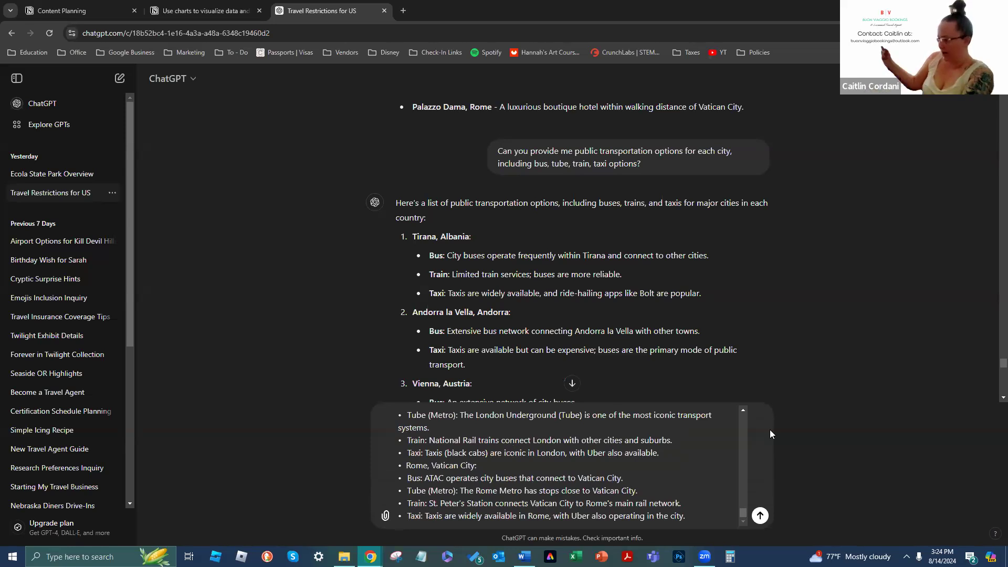
key("Return")
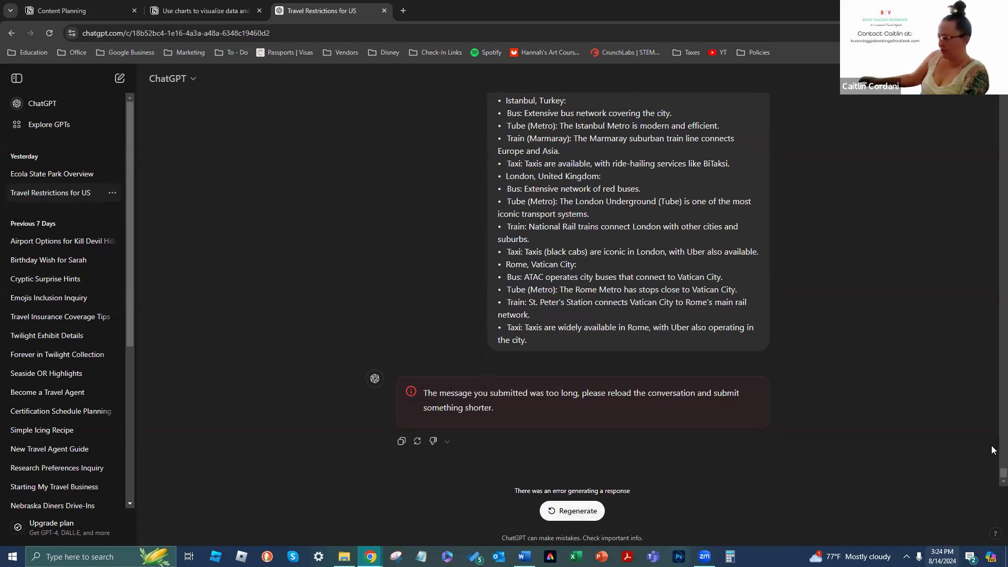
left_click(565, 510)
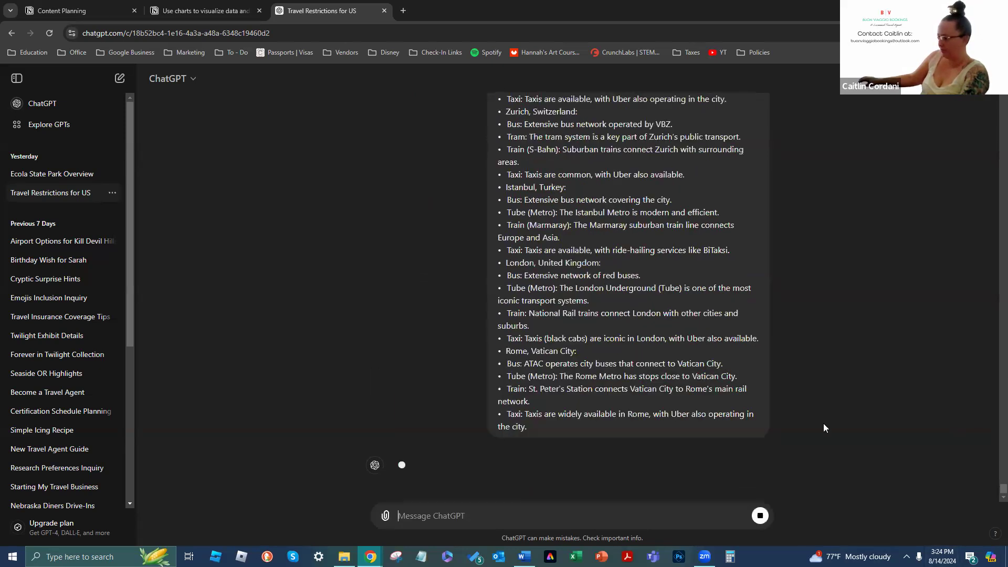
left_click(564, 509)
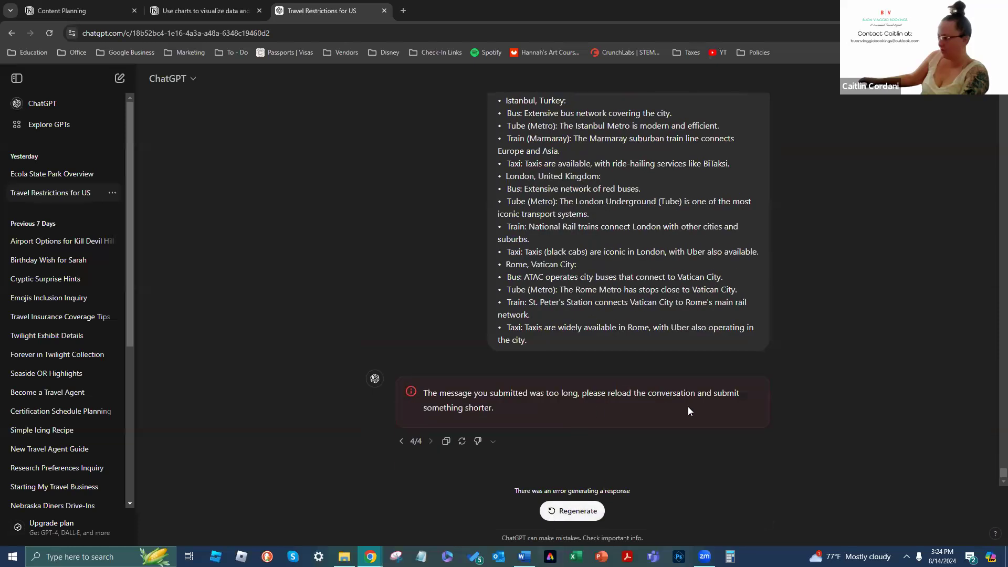
Try to copy the European Tour text out of the submitted message, reopening the Travel Restrictions for US conversation to select it again
left_click_drag(574, 341, 507, 137)
scroll(489, 289, "up", 5)
scroll(501, 280, "up", 15)
scroll(503, 268, "up", 15)
scroll(500, 239, "up", 20)
scroll(499, 185, "up", 15)
scroll(504, 149, "up", 15)
scroll(508, 126, "up", 15)
scroll(508, 132, "up", 20)
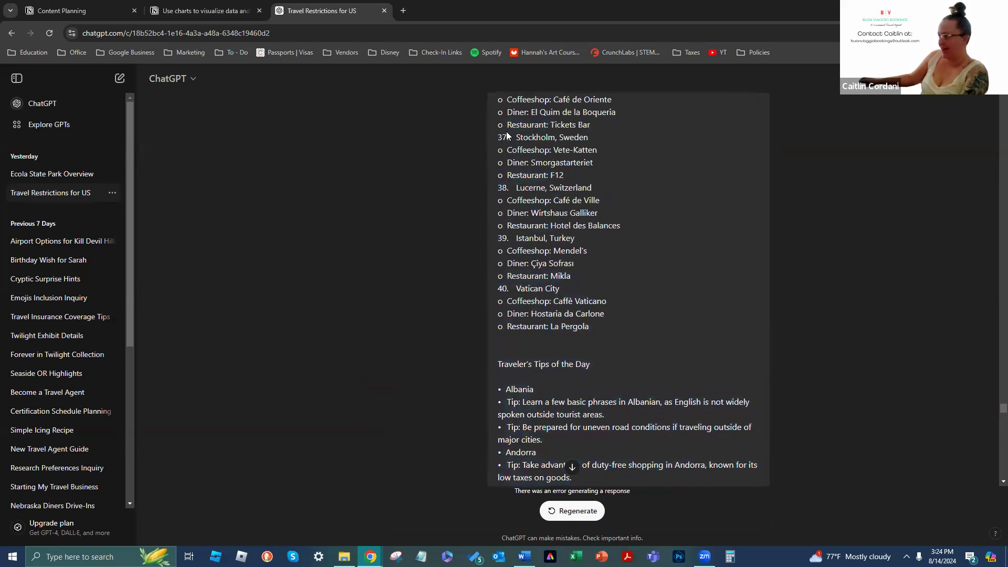
right_click(507, 135)
left_click(522, 140)
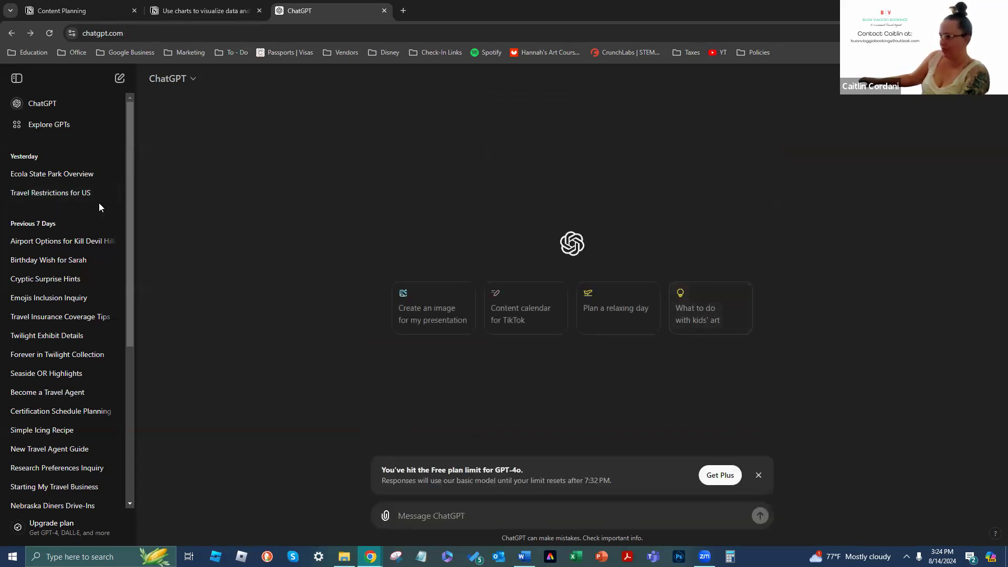
left_click(69, 196)
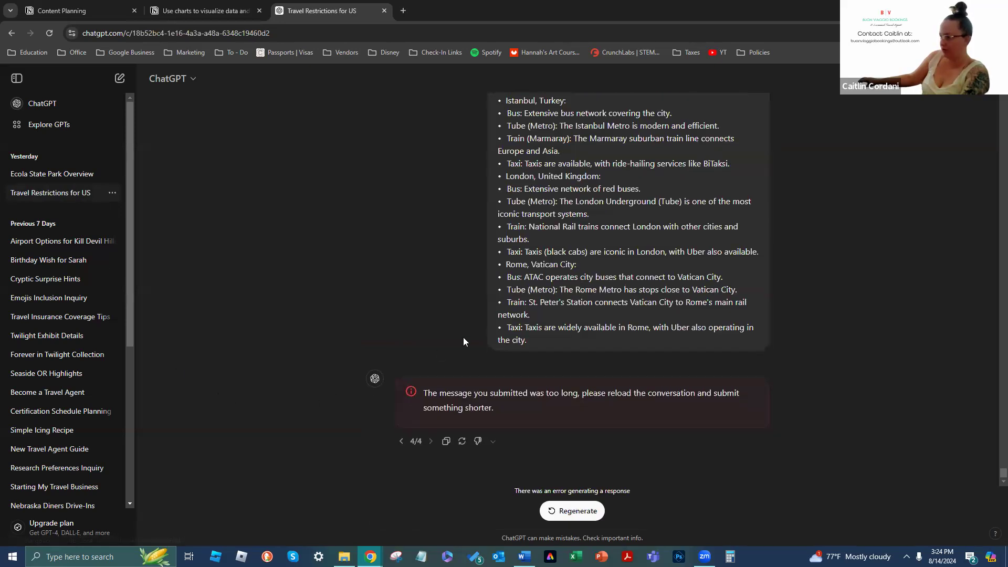
left_click_drag(518, 342, 497, 446)
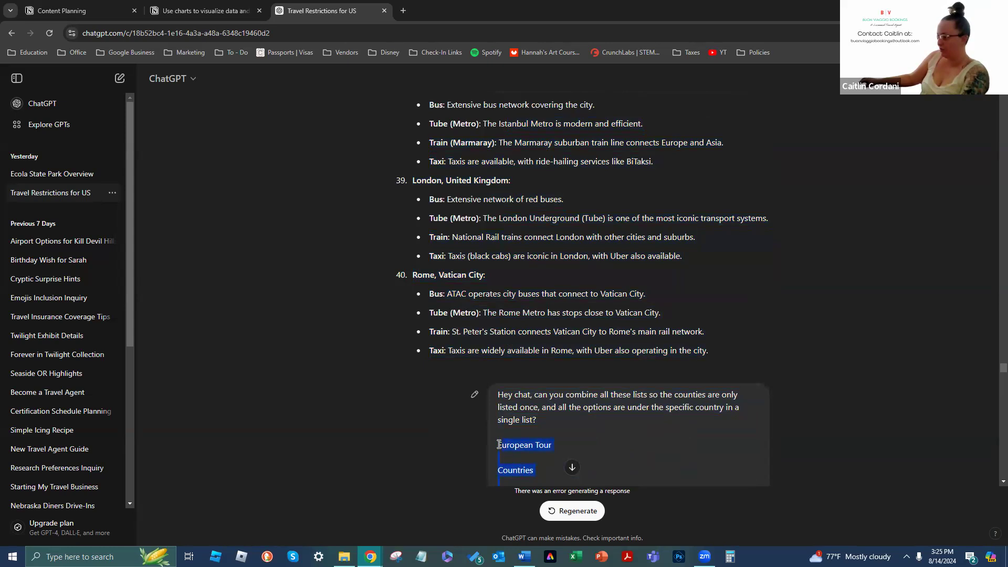
Switch to the Word document and add a "Transportation:" heading with spacing between the Palazzo Dama, Rome entry and the Tirana, Albania list
left_click(524, 557)
left_click(440, 488)
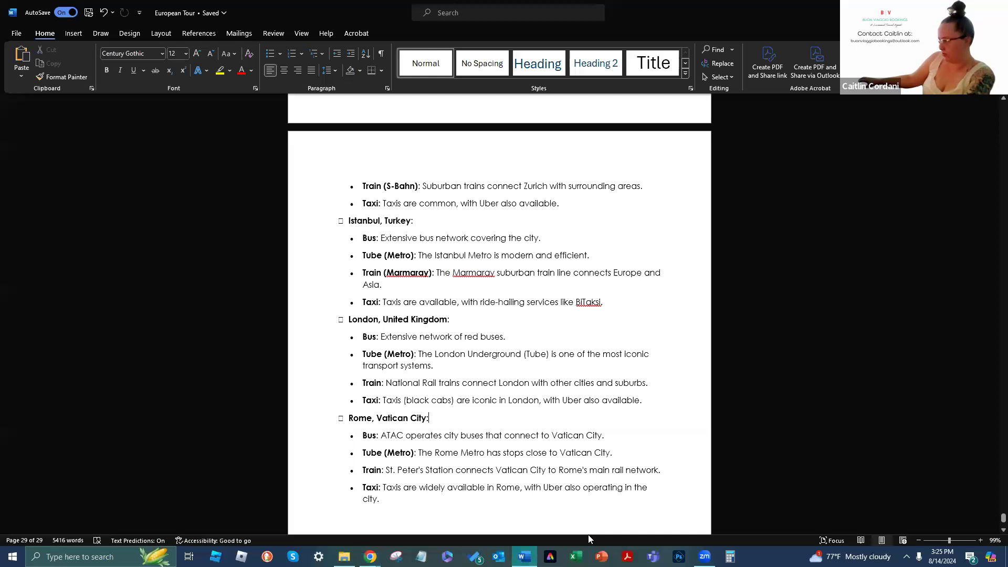
left_click_drag(416, 493, 415, 403)
left_click(402, 505)
left_click_drag(402, 505, 332, 298)
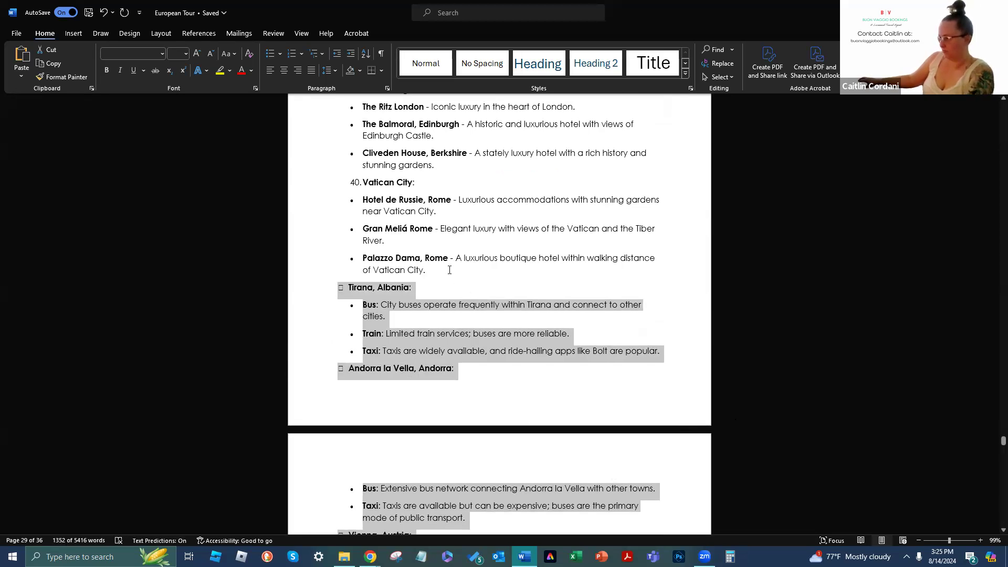
left_click(449, 270)
key("Return")
key("Return")
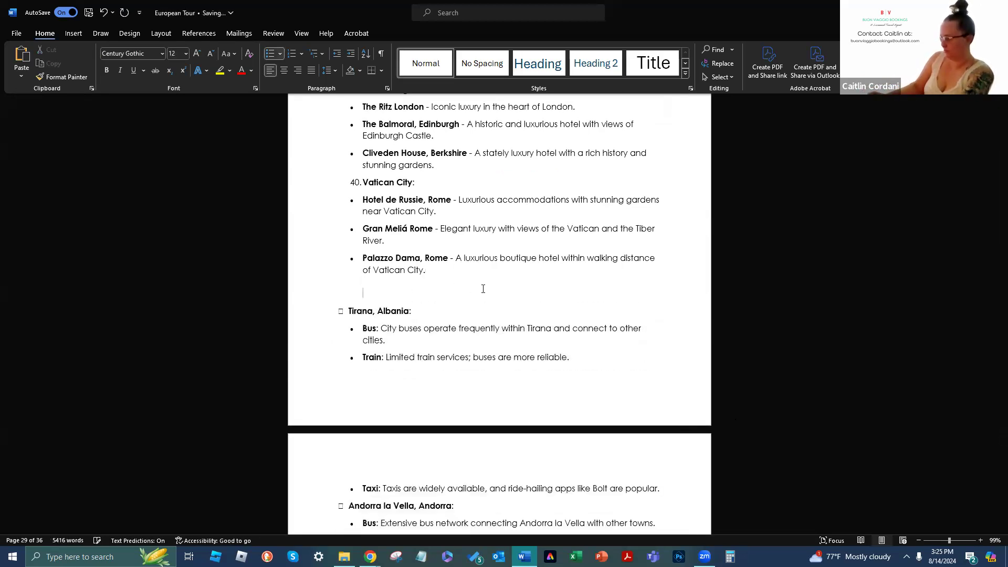
key("BackSpace")
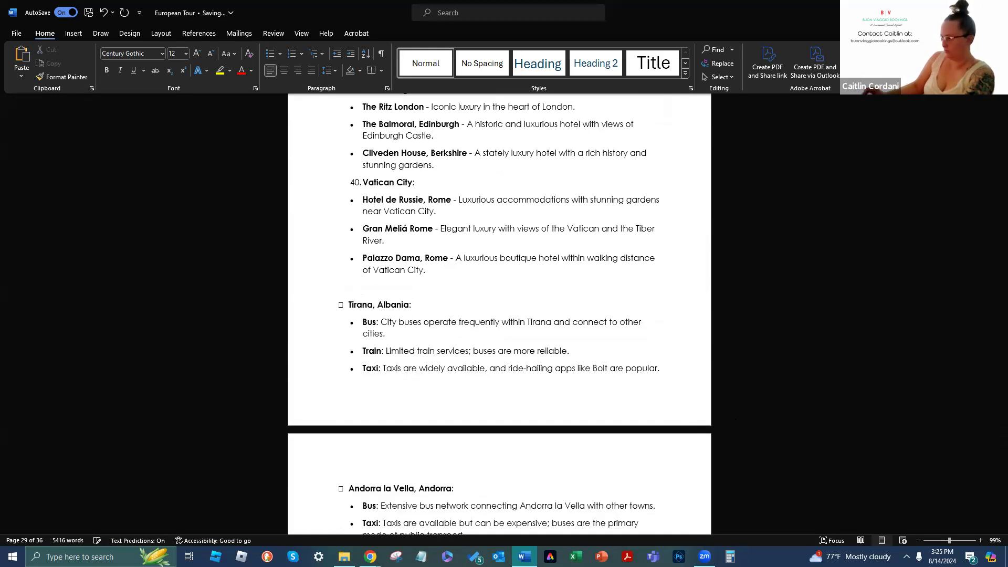
key("Return")
type("Transportat")
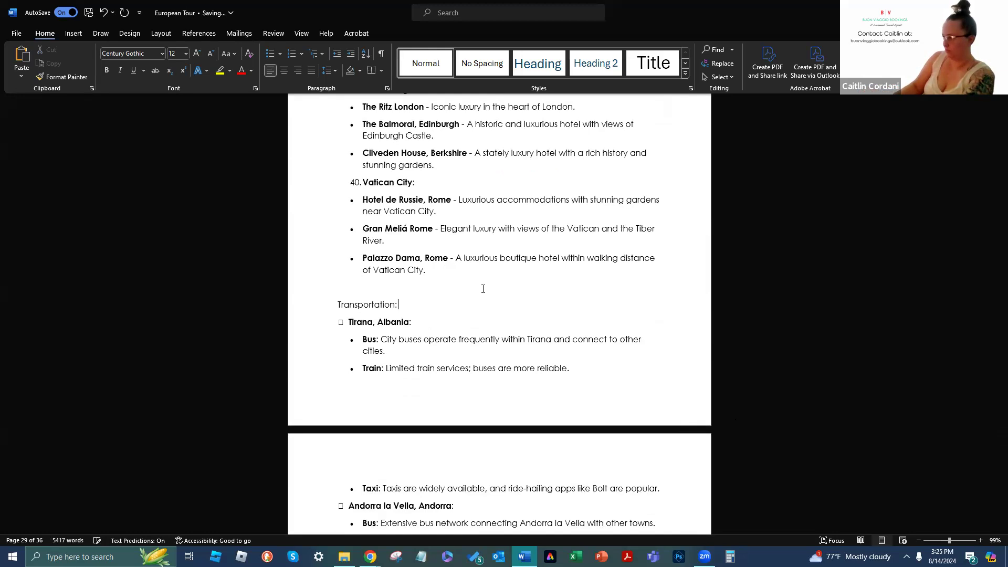
type("ion:")
key("Return")
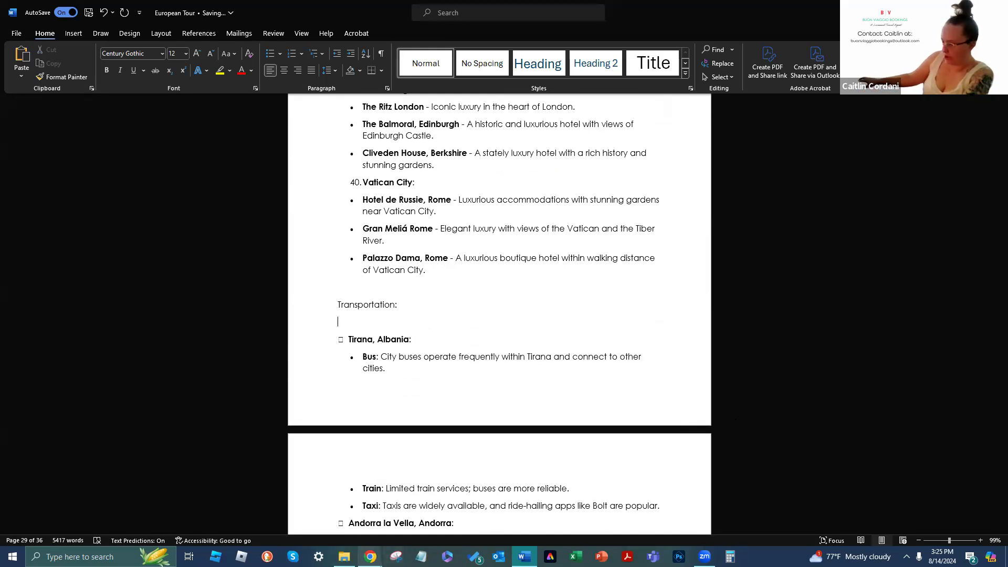
Switch to ChatGPT in Chrome, leave the conversation with the failed response and start a new chat
left_click(371, 557)
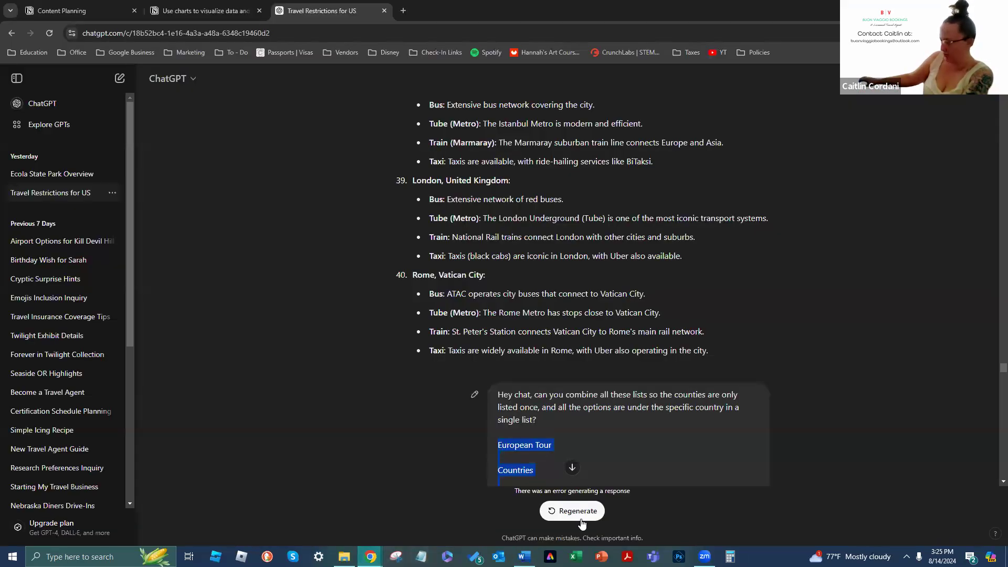
left_click(575, 523)
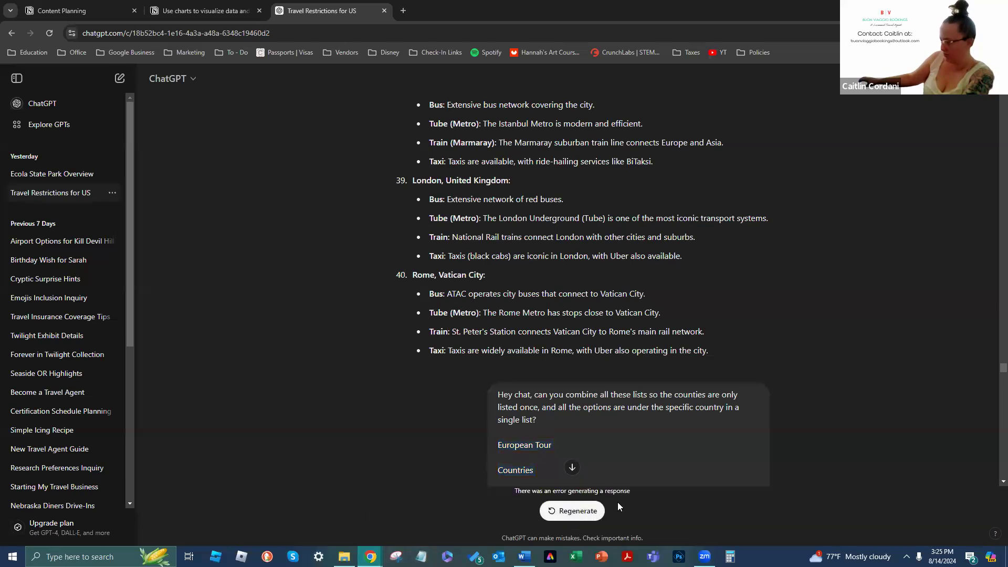
left_click(567, 468)
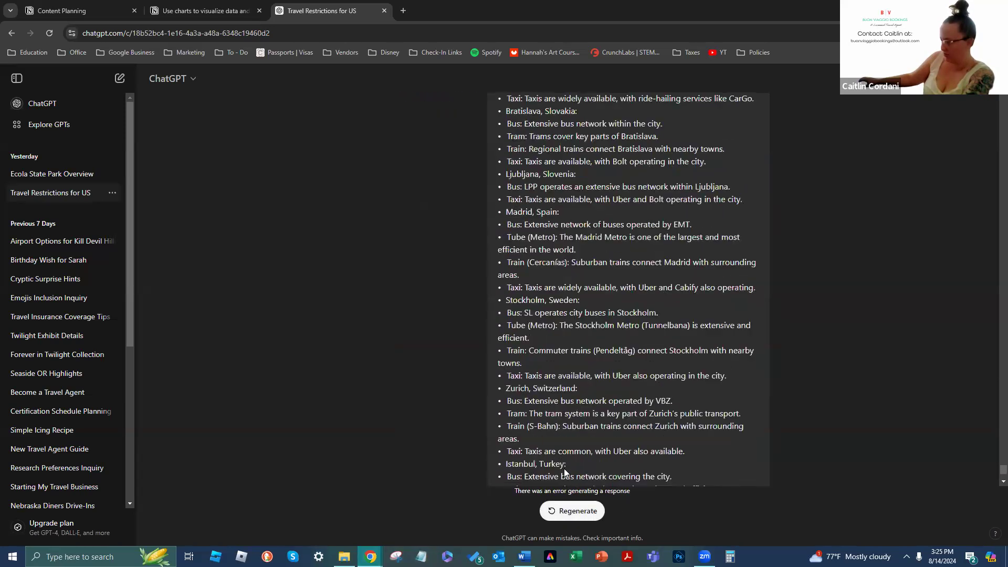
left_click(42, 104)
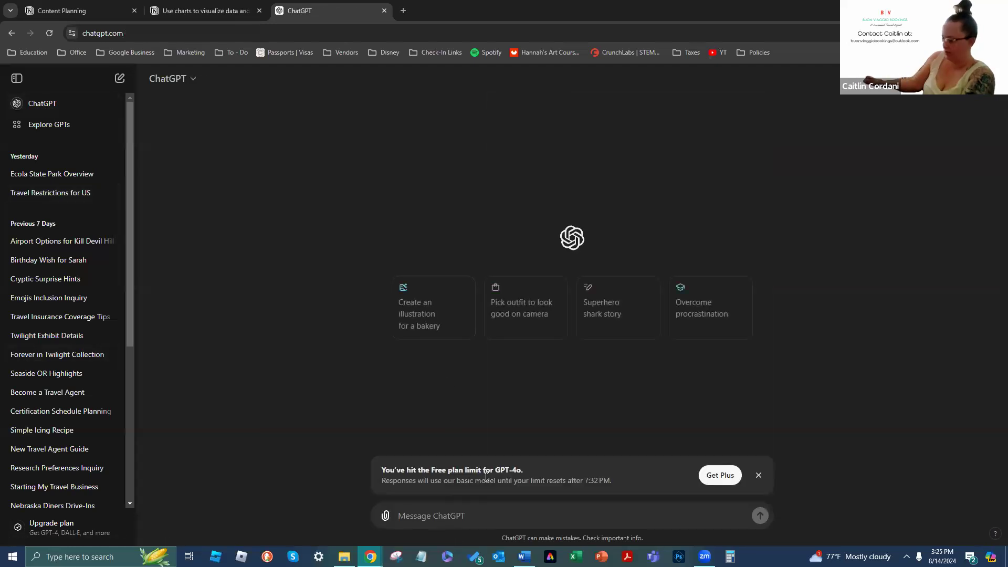
Write the question "Can you provide me a combined version of these two lists?" in the new chat message
type("Can you provide")
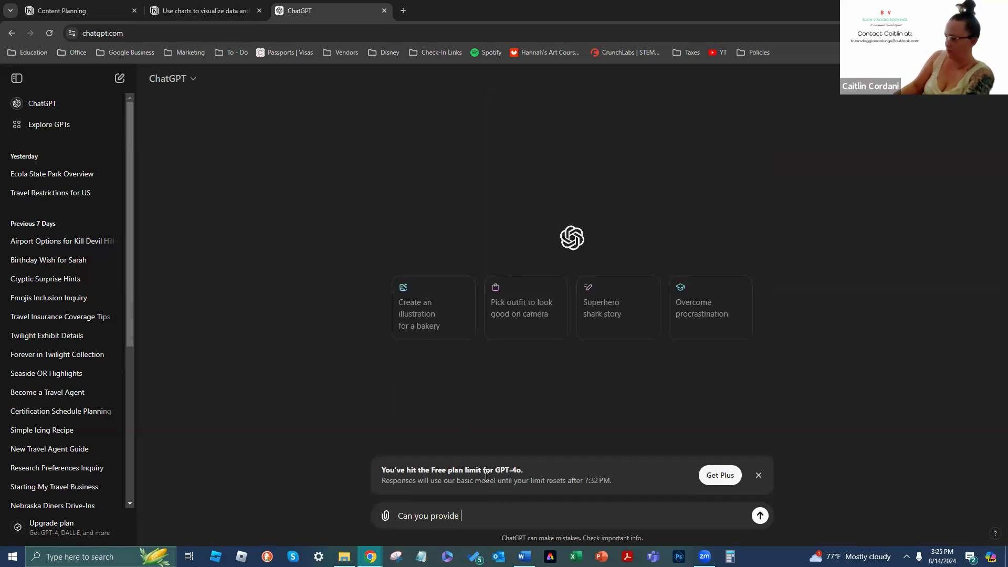
type(" me a condesed")
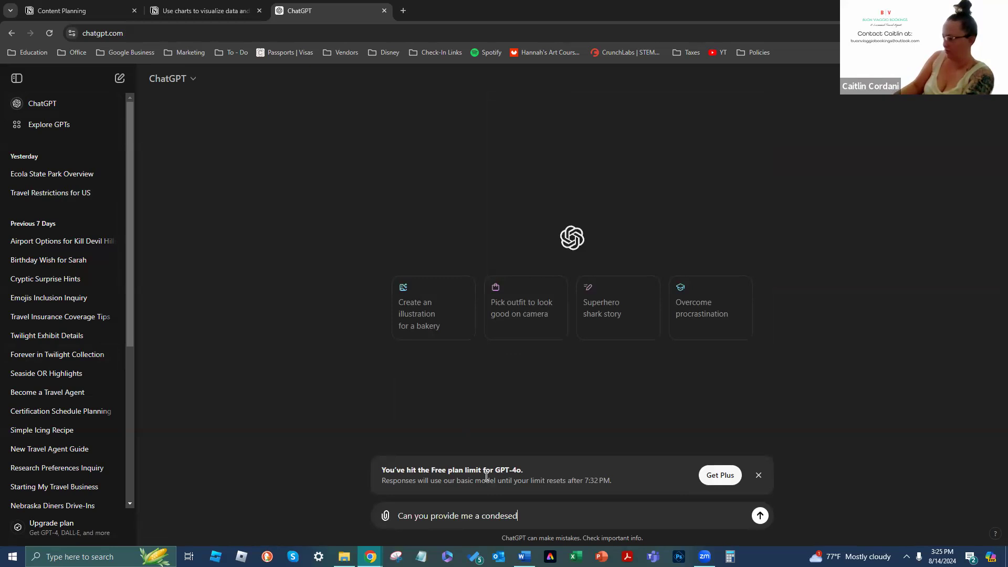
key("BackSpace")
key("BackSpace")
key("BackSpace")
key("BackSpace")
key("BackSpace")
key("BackSpace")
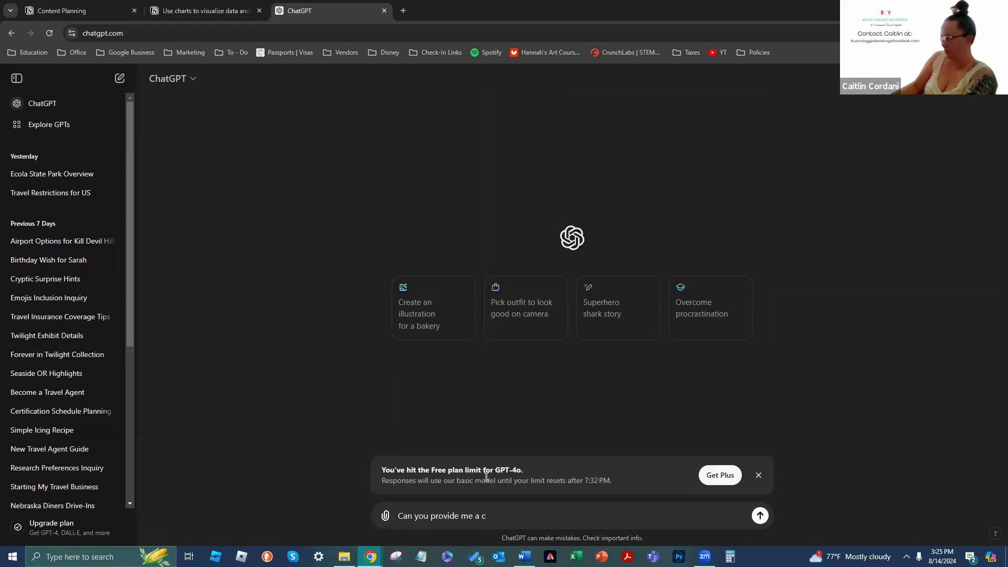
key("BackSpace")
type("combined version of this list")
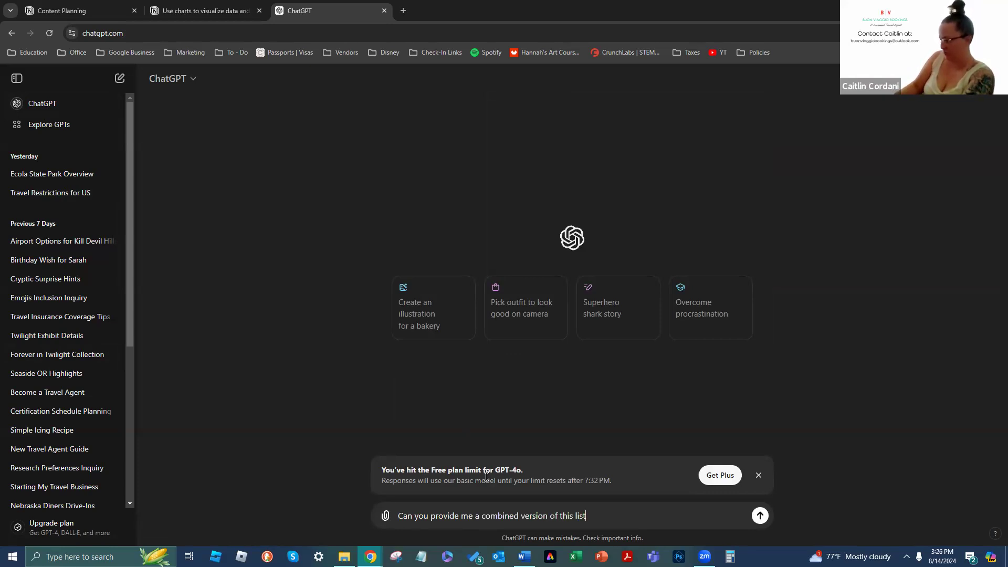
key("BackSpace")
key("BackSpace")
key("BackSpace")
key("BackSpace")
key("BackSpace")
key("BackSpace")
key("BackSpace")
type("ese two ")
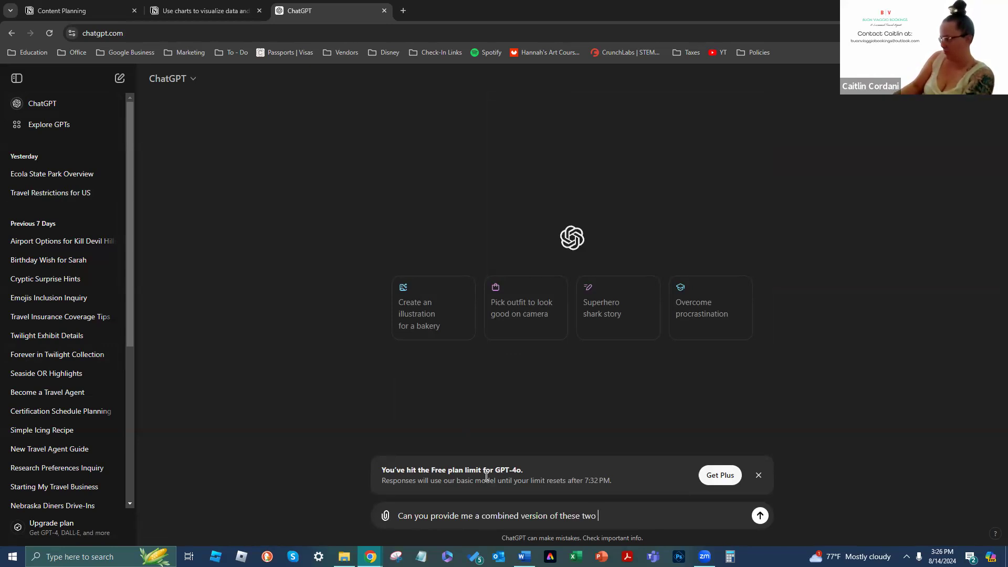
type("lists?")
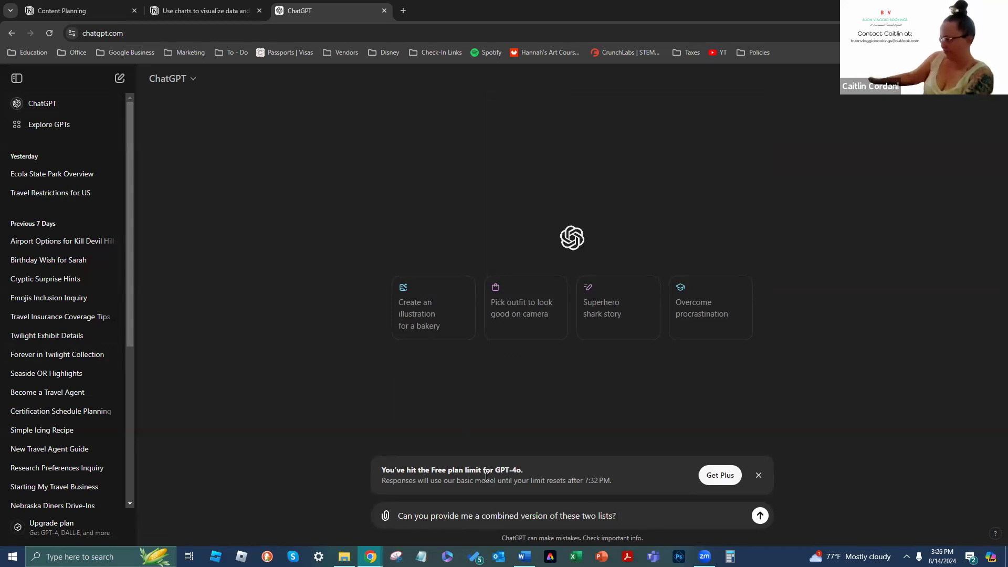
Add the line "Here is One list:" to the message and paste the copied transportation list beneath it
key("shift+Return")
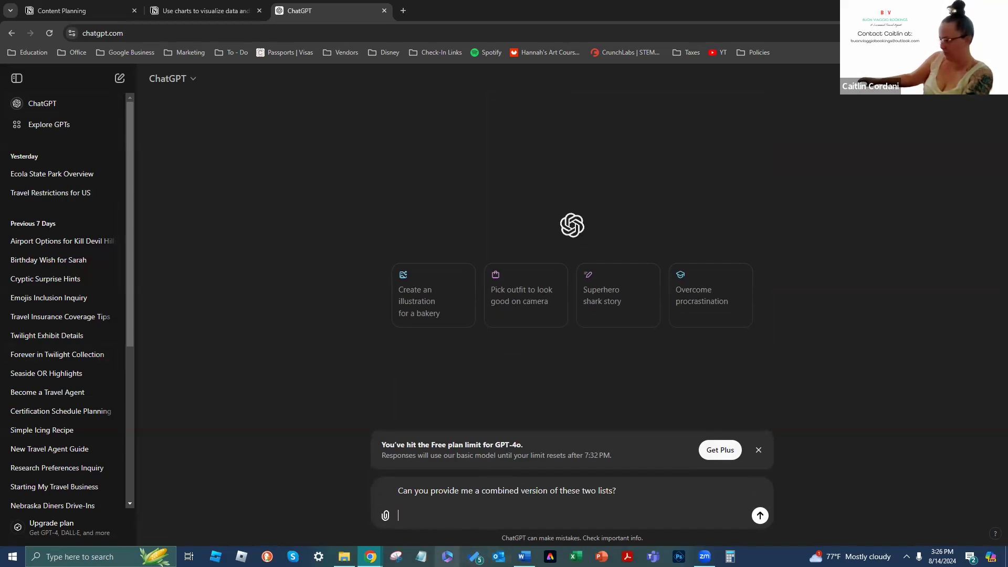
type("Here is One list:")
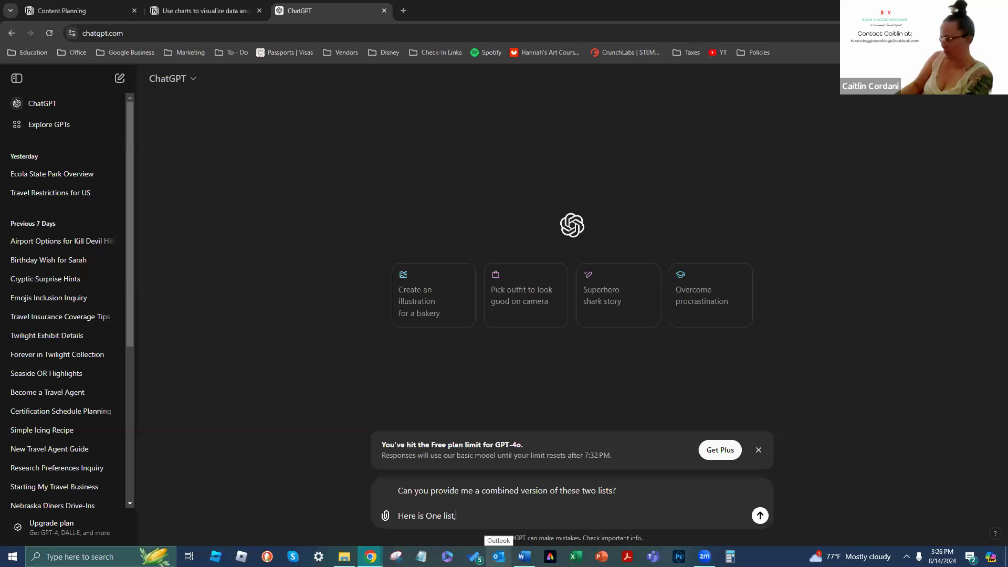
key("shift+Return")
key("shift+Return")
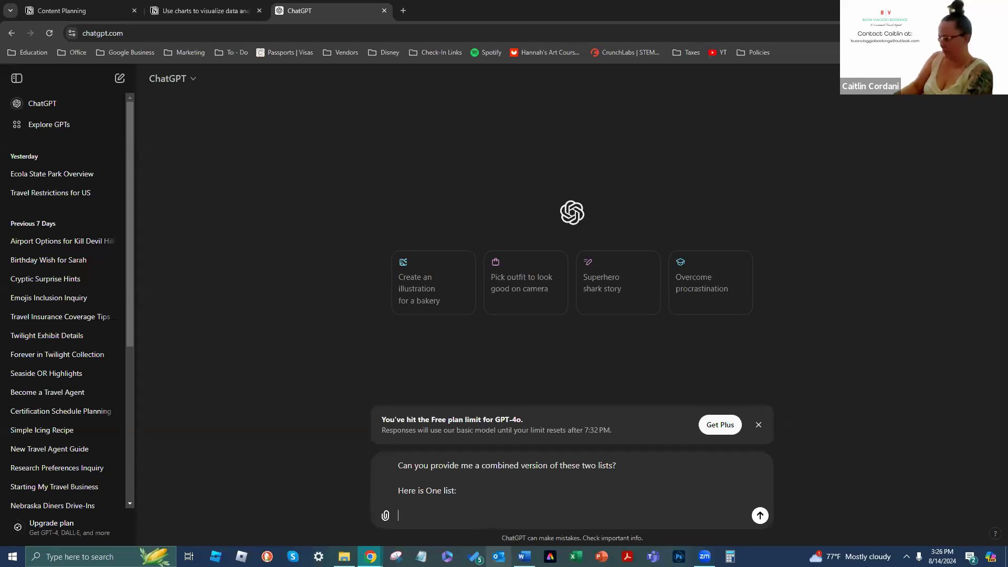
key("ctrl+v")
key("shift+Return")
End the message with "And I'll send the second list in a separate chat.", send it and go to the end of the conversation
type("An")
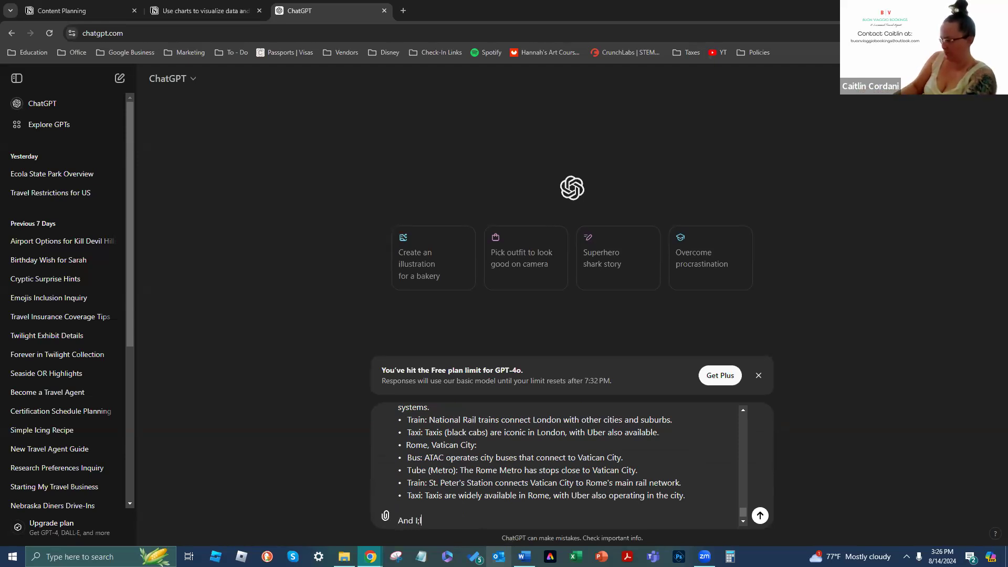
type("d I'll send the oth")
key("BackSpace")
type("second list in a sep")
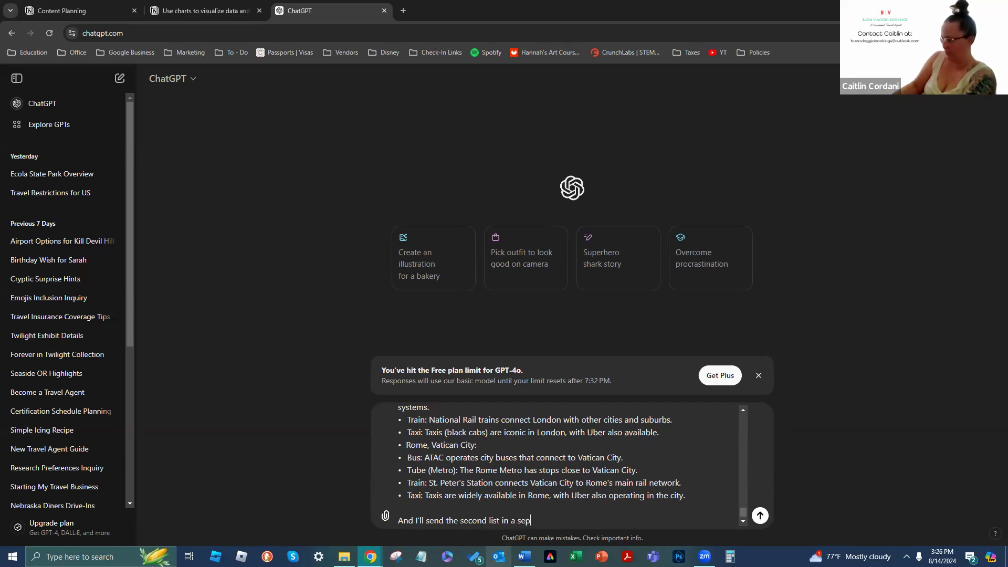
type("arate chat")
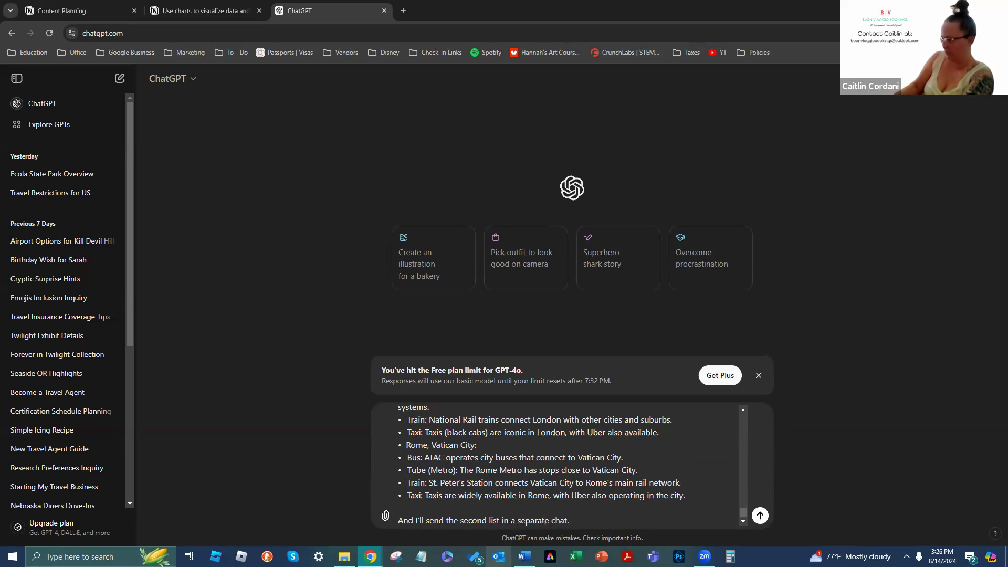
type(".")
key("Return")
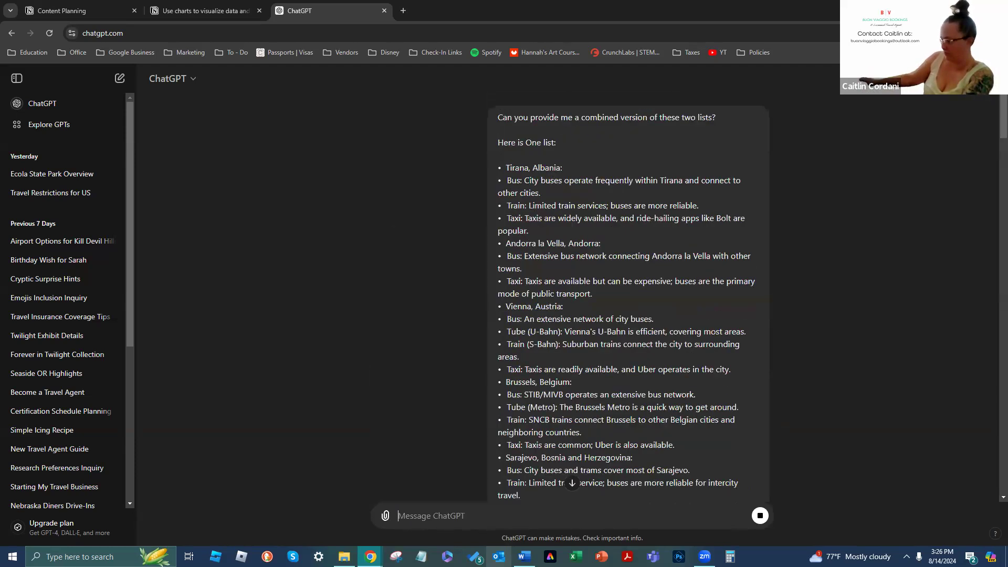
left_click(573, 482)
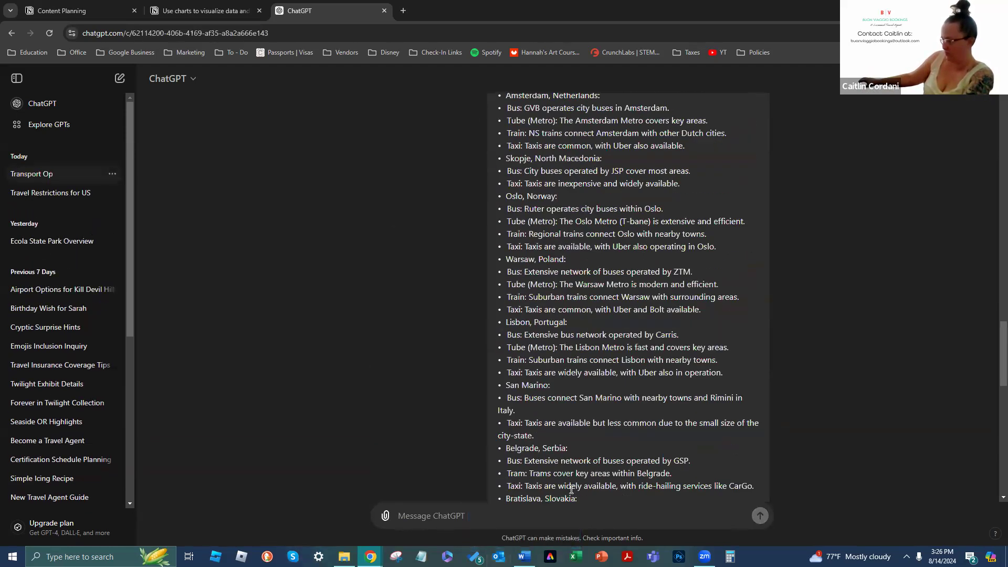
Copy the hotel list from Albania through Vatican City in the European Tour Word document and return to the ChatGPT message box
left_click(524, 557)
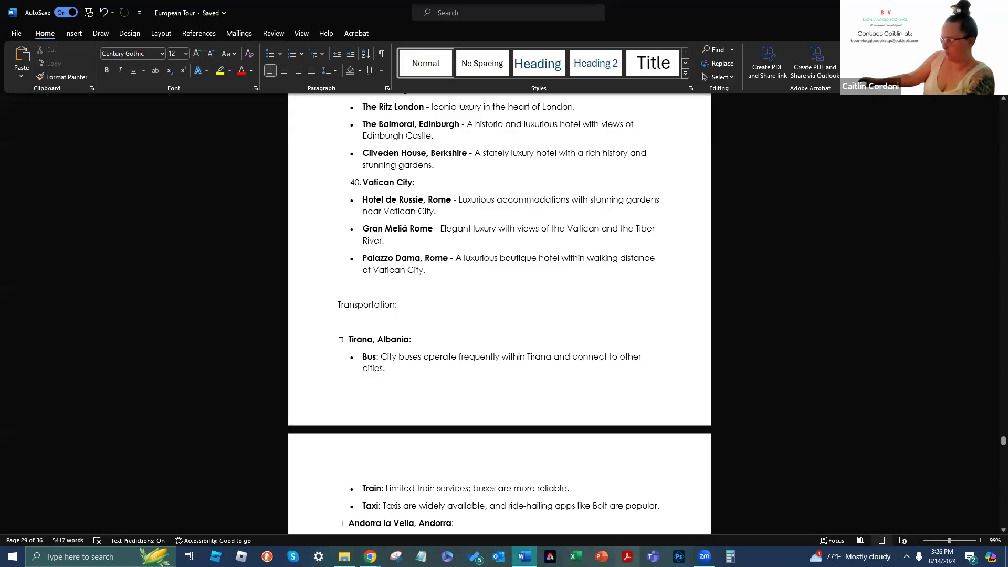
scroll(451, 294, "up", 3)
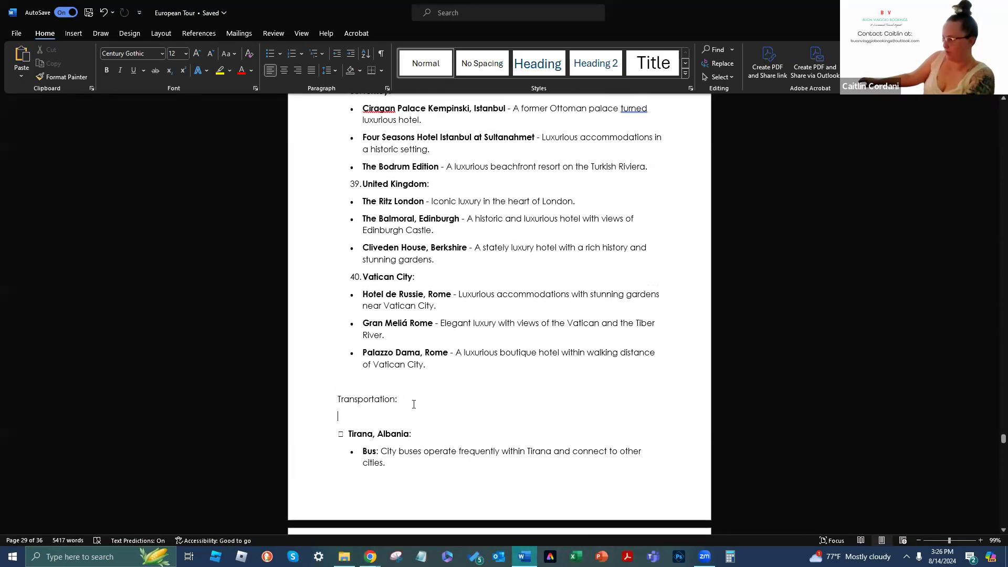
left_click_drag(456, 372, 363, 217)
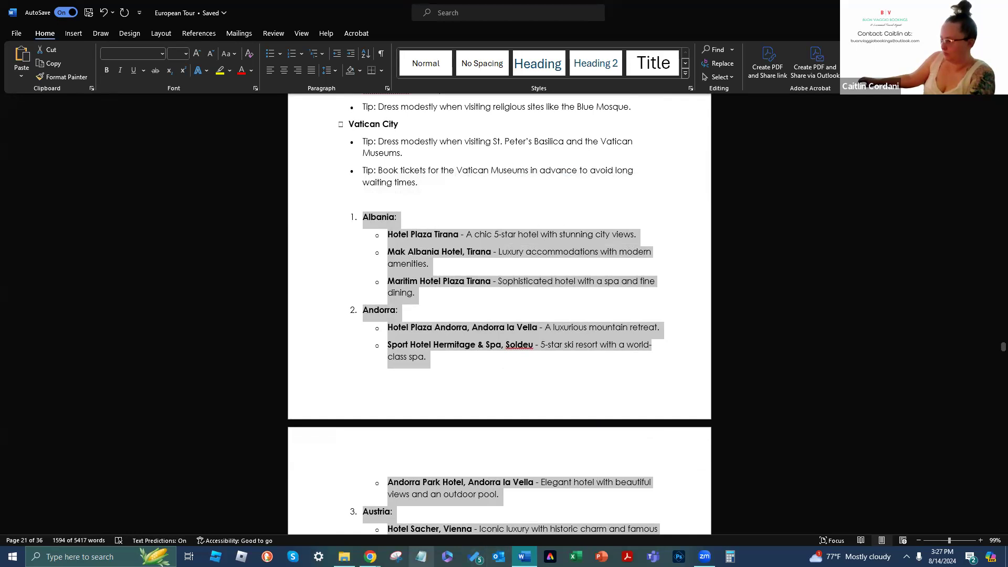
left_click(370, 556)
left_click(404, 523)
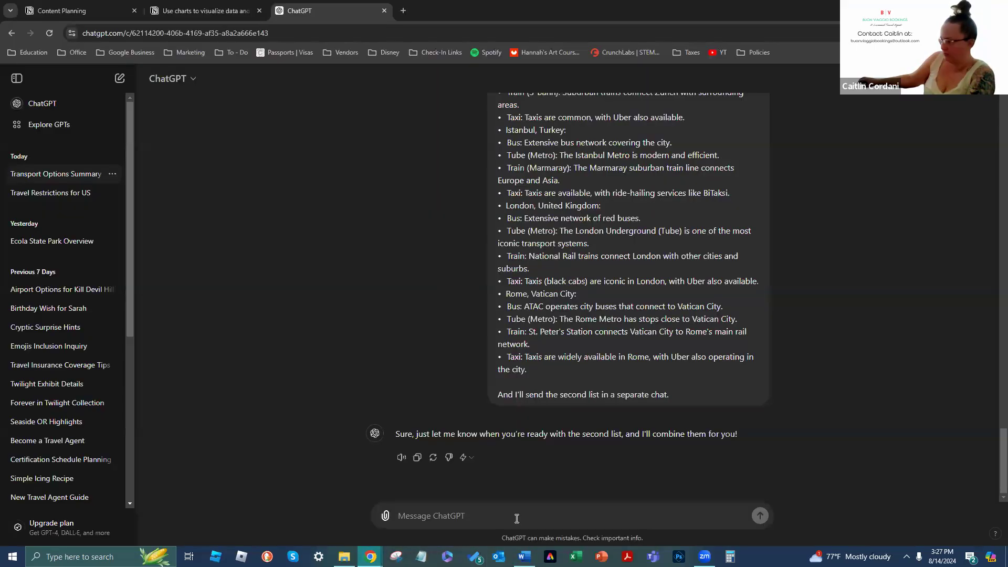
type("Pla")
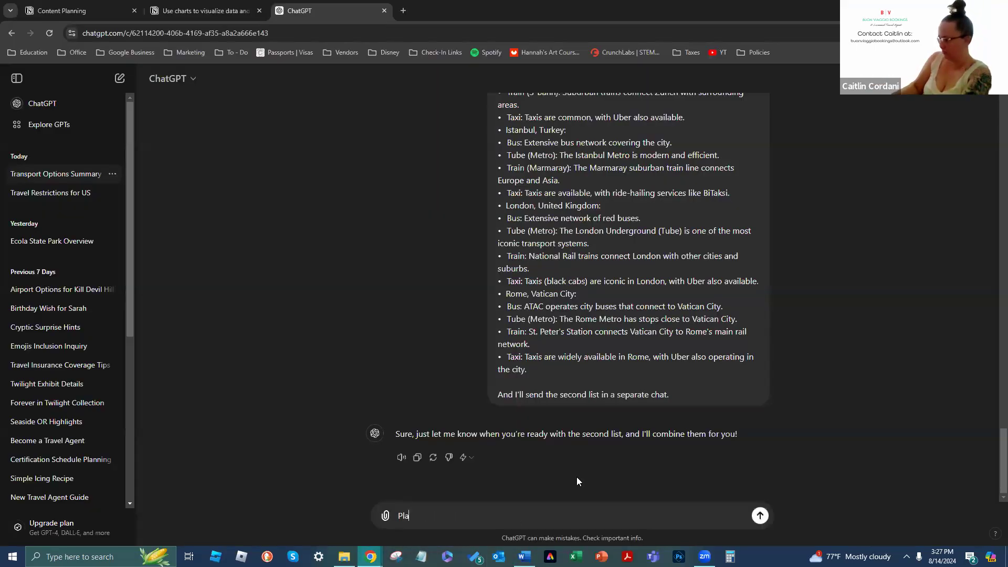
type("ces to Stay")
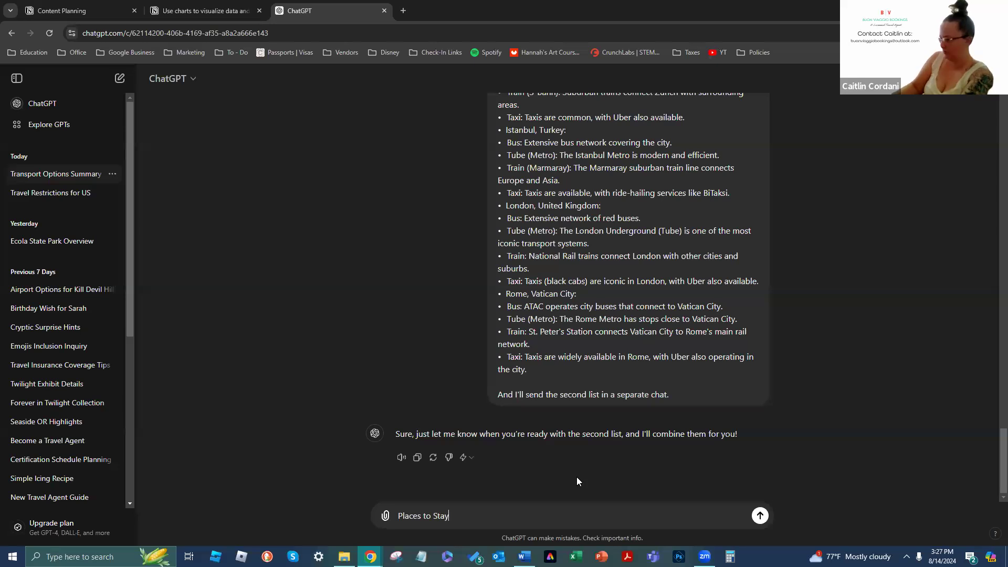
key("BackSpace")
key("BackSpace")
key("BackSpace")
key("BackSpace")
key("BackSpace")
key("BackSpace")
key("BackSpace")
key("BackSpace")
key("BackSpace")
key("BackSpace")
key("BackSpace")
key("BackSpace")
key("BackSpace")
key("BackSpace")
Begin the follow-up message with "The first list is supposed to be labeled as Transportation."
type("The first list")
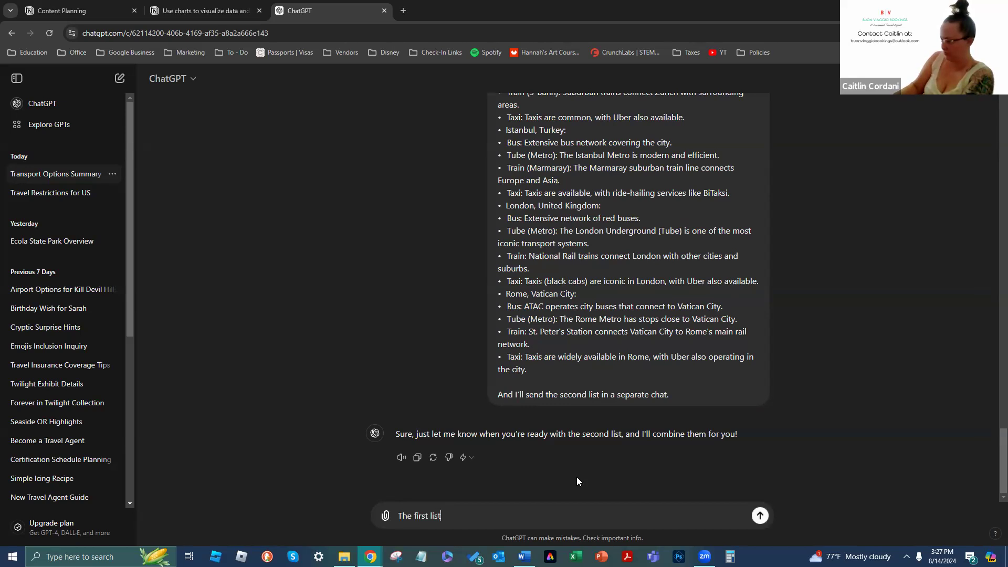
type(" is supposed t")
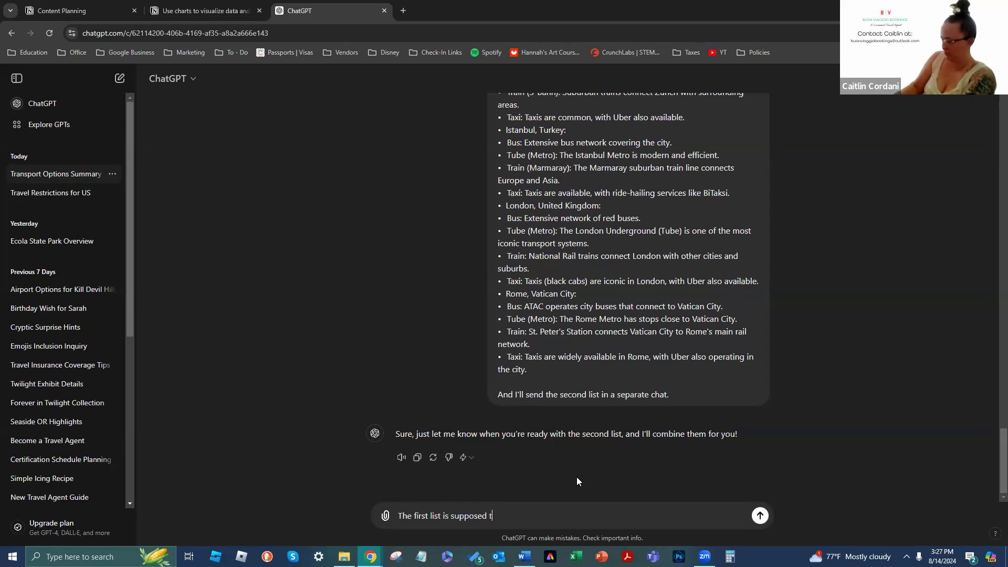
type("o be labeled as Transp")
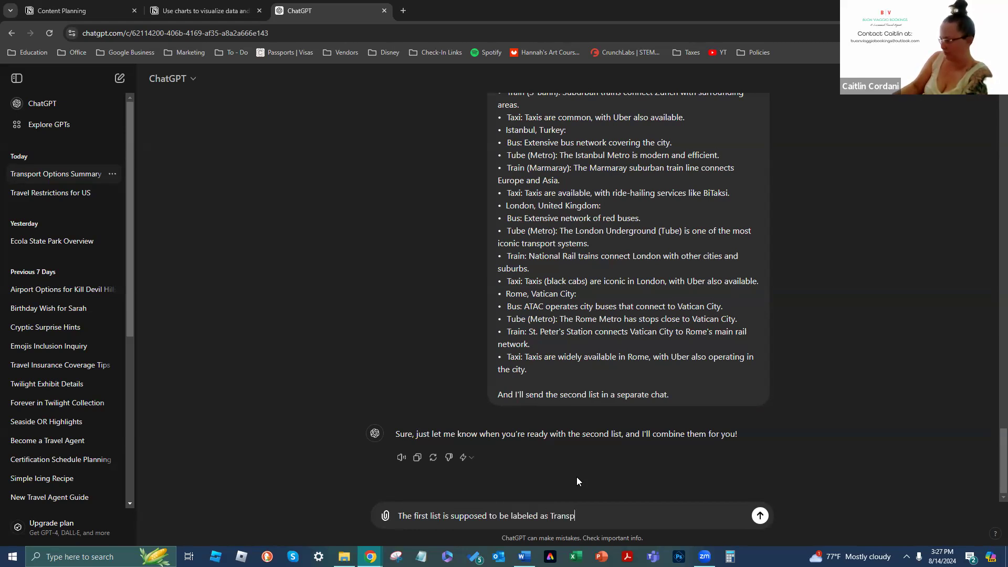
type("ortation")
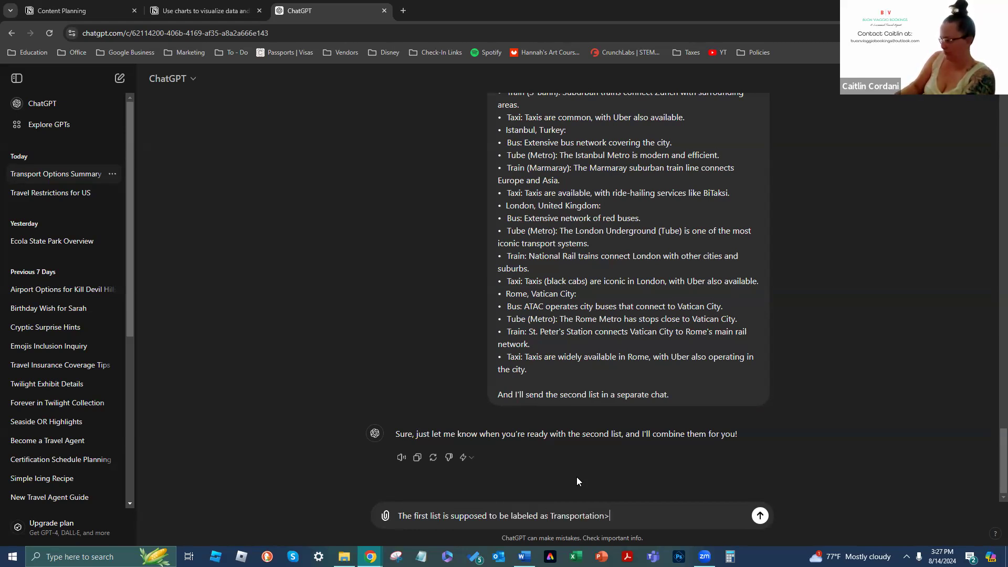
type(".")
Add the line "This second list is: Places to stay" to the message and paste the copied hotel list below it
key("shift+Return")
type("This")
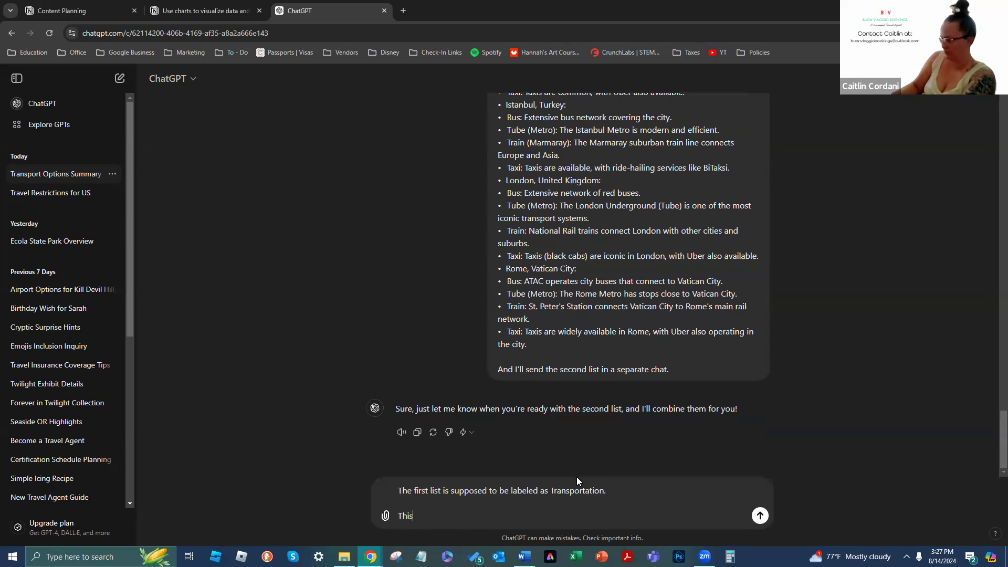
type(" second list is ")
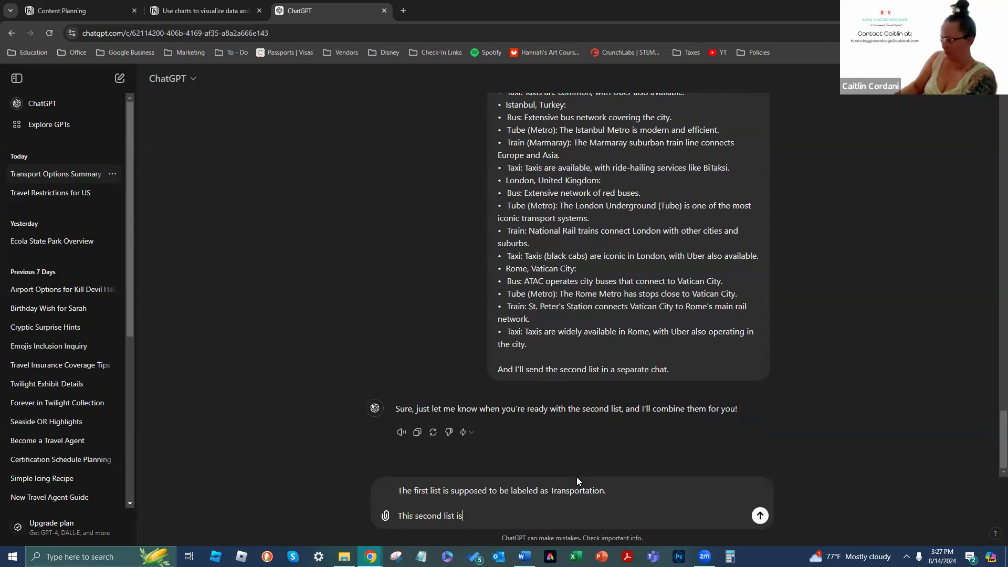
type(": Places to sty")
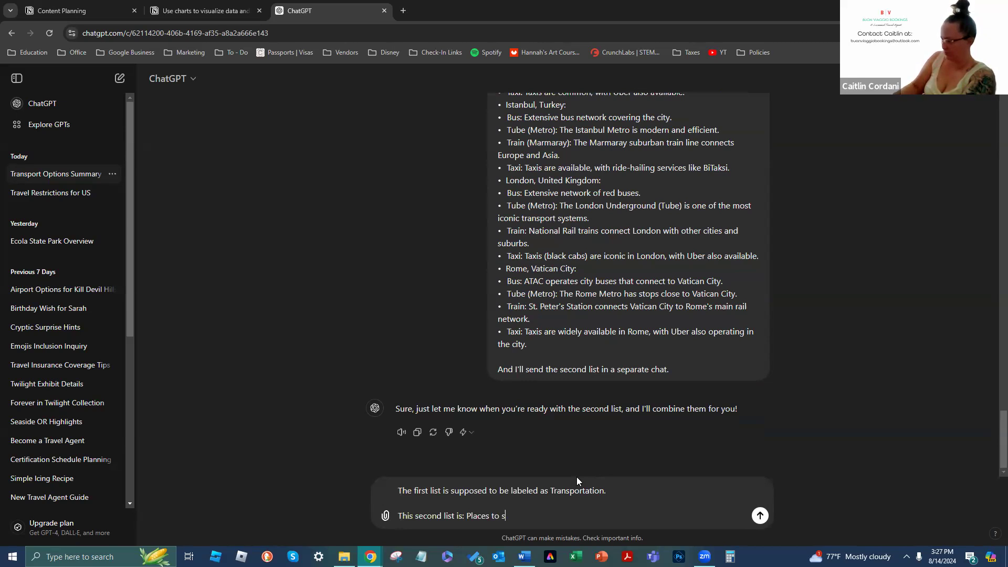
key("BackSpace")
type("ay")
key("shift+Return")
key("shift+Return")
key("ctrl+v")
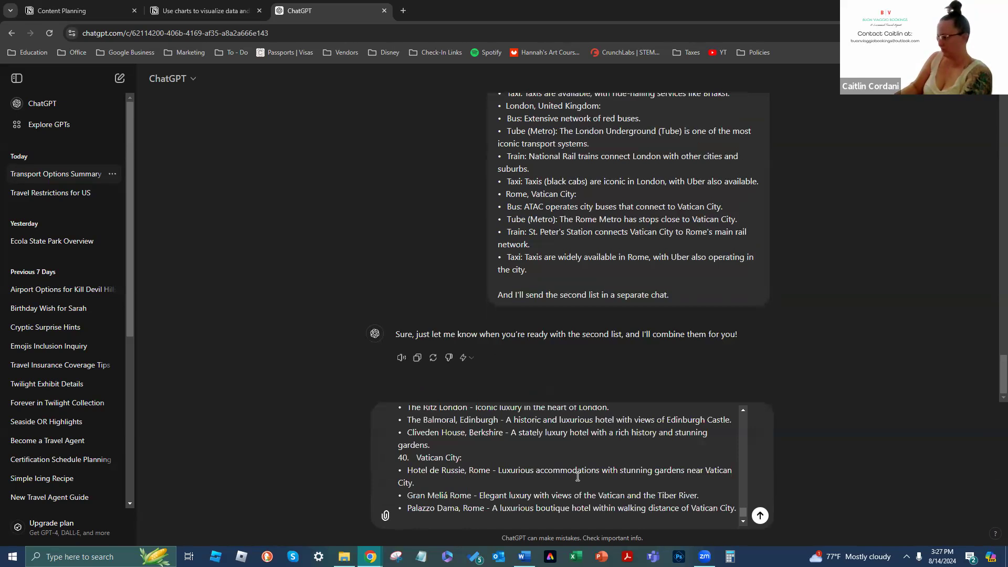
End the message with "Can you combine them so the countries are listed once?" below the hotel list and send it
key("shift+Return")
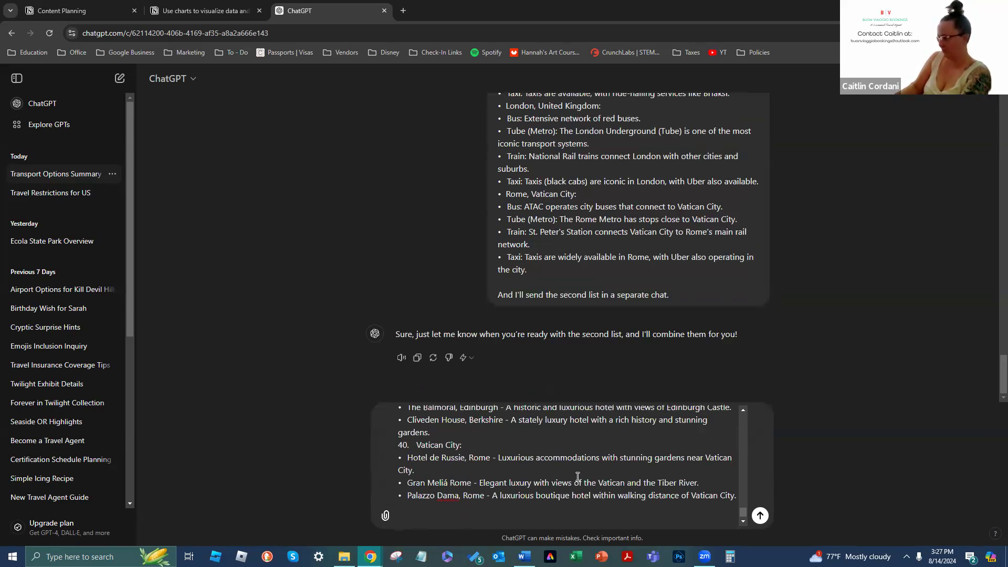
type("Can you com")
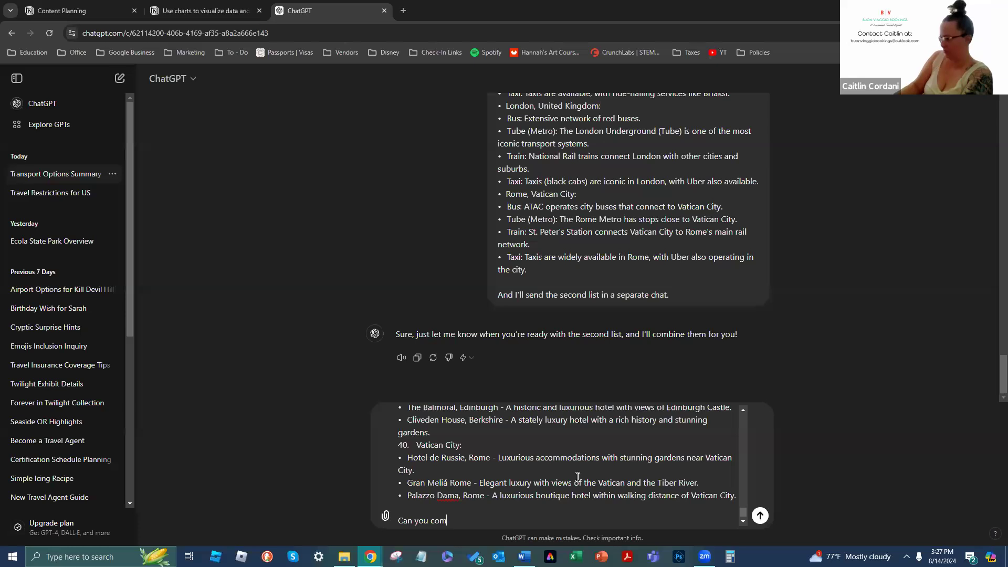
type("bine them so the countries are")
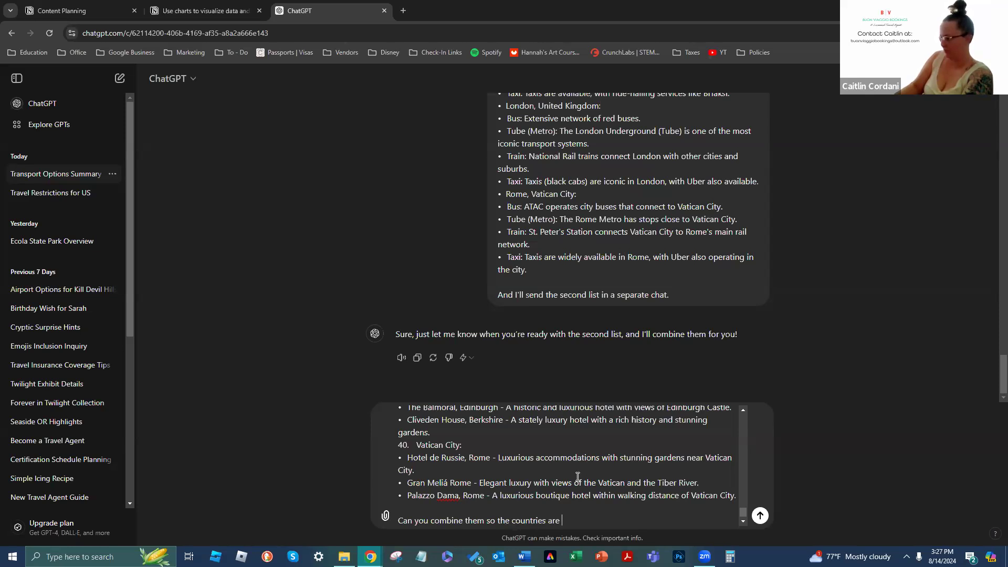
type(" listed once and the")
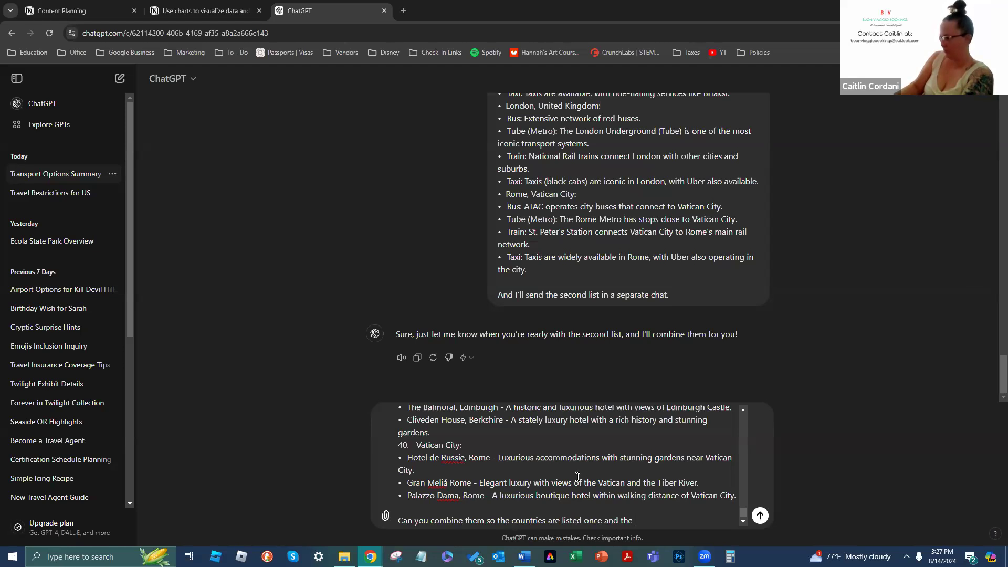
key("BackSpace")
key("BackSpace")
key("BackSpace")
key("BackSpace")
key("BackSpace")
key("BackSpace")
key("BackSpace")
key("BackSpace")
key("BackSpace")
type("?")
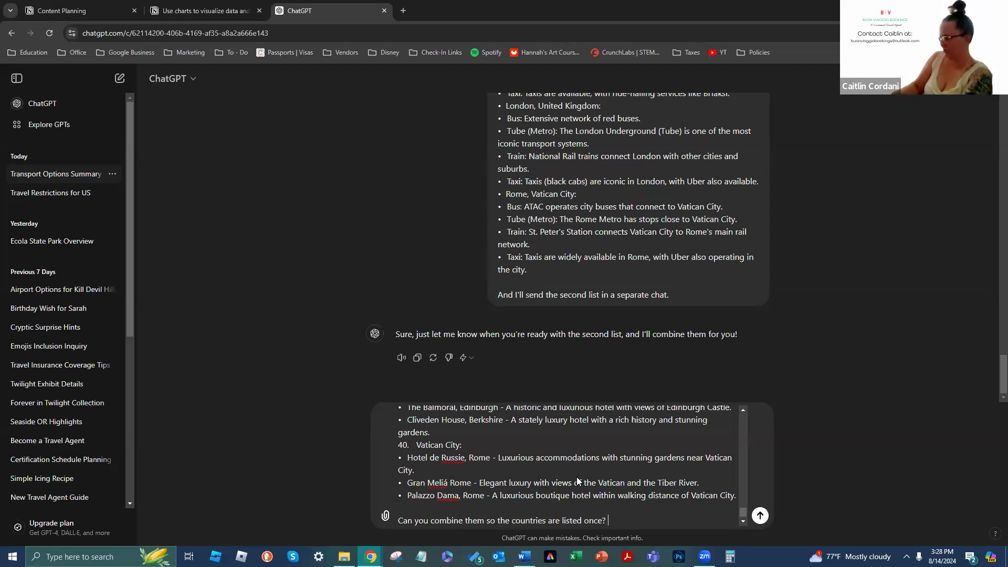
key("Return")
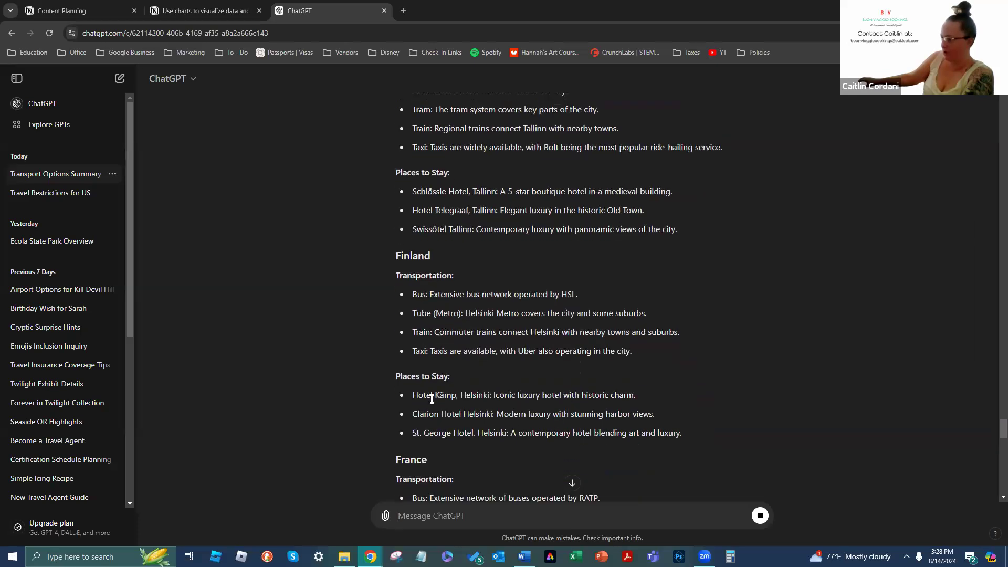
Follow the combined list in the reply and continue generating it each time it pauses, through to Vatican City
scroll(591, 337, "down", 4)
scroll(591, 337, "down", 4)
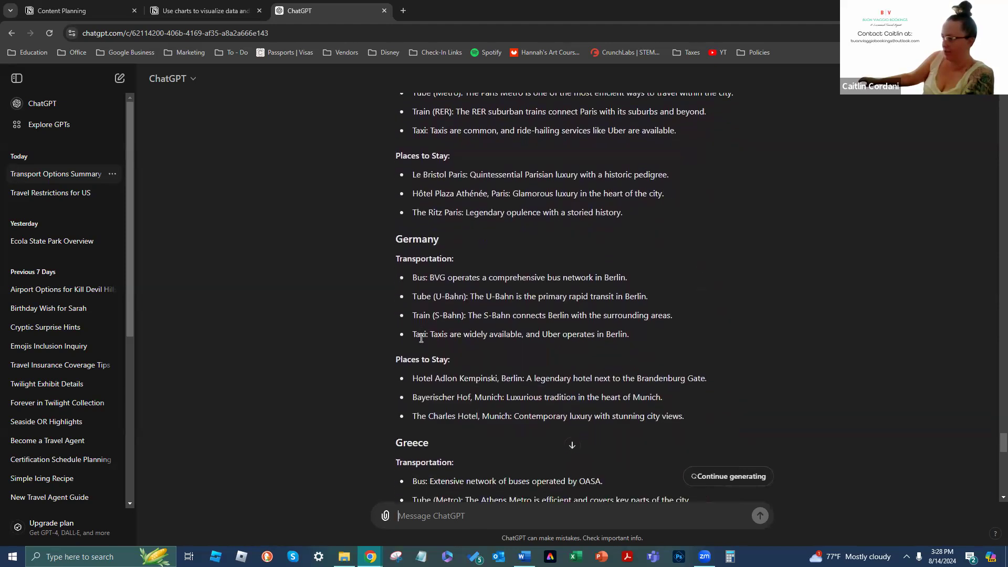
scroll(421, 338, "down", 2)
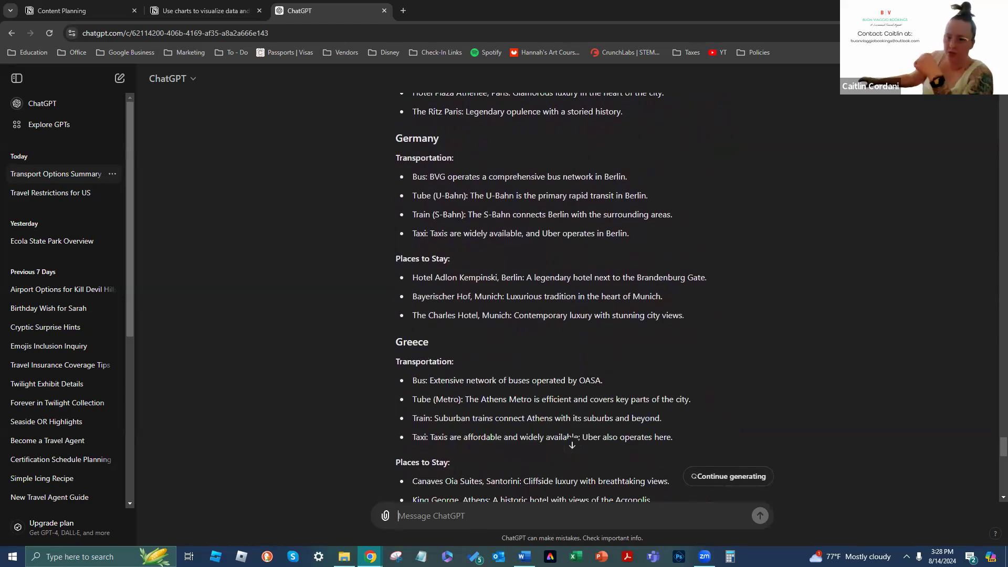
scroll(605, 430, "down", 16)
left_click(725, 487)
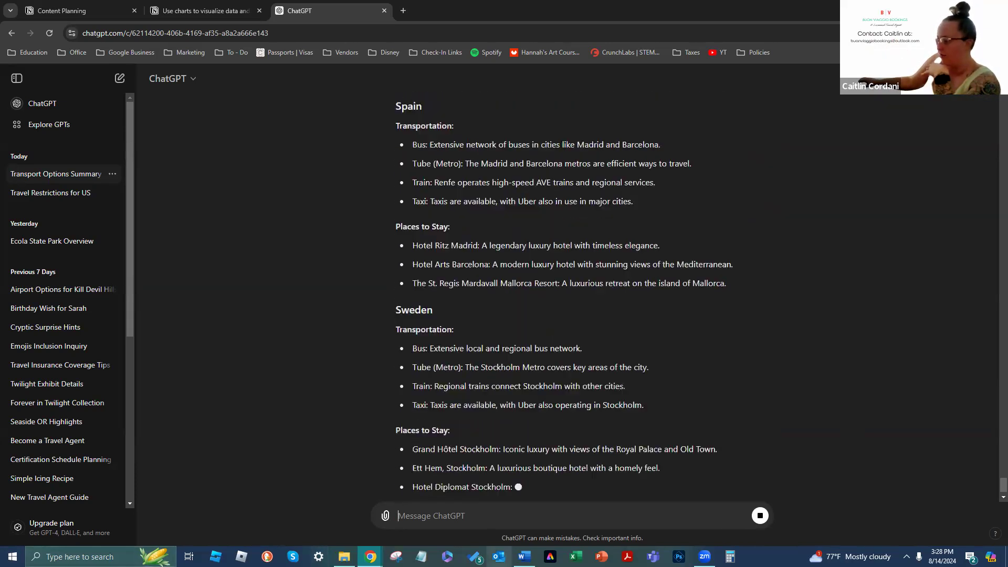
mouse_move(524, 556)
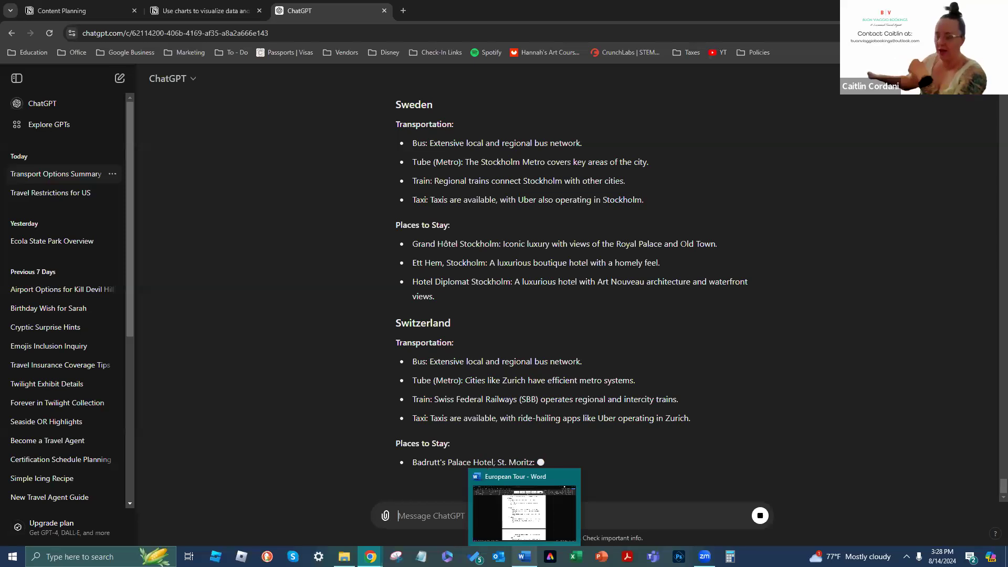
left_click(721, 474)
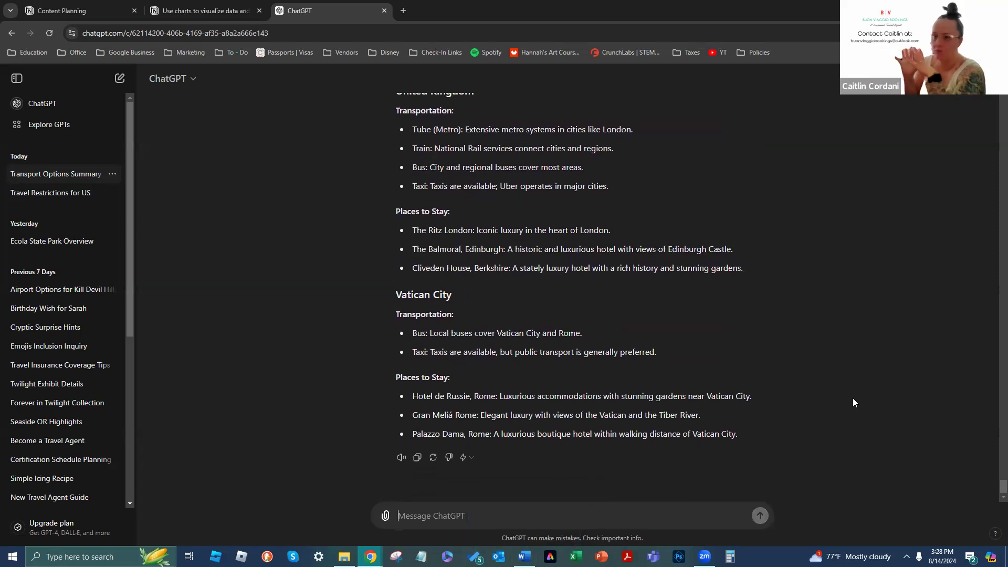
In the European Tour Word document, add the heading "Places to Stay" between the Vatican City tips and the Albania hotel list
left_click(525, 557)
scroll(612, 388, "up", 3)
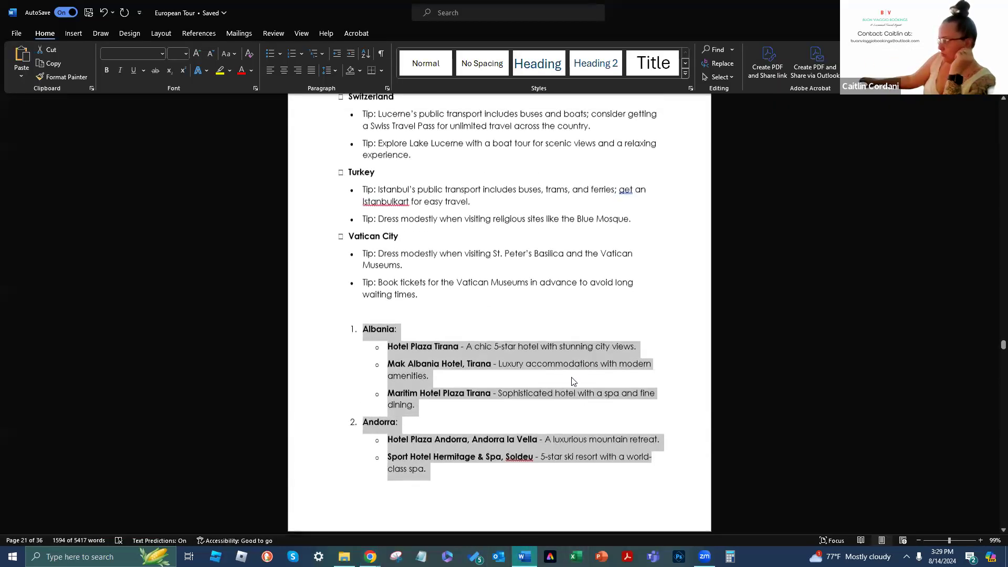
left_click(435, 355)
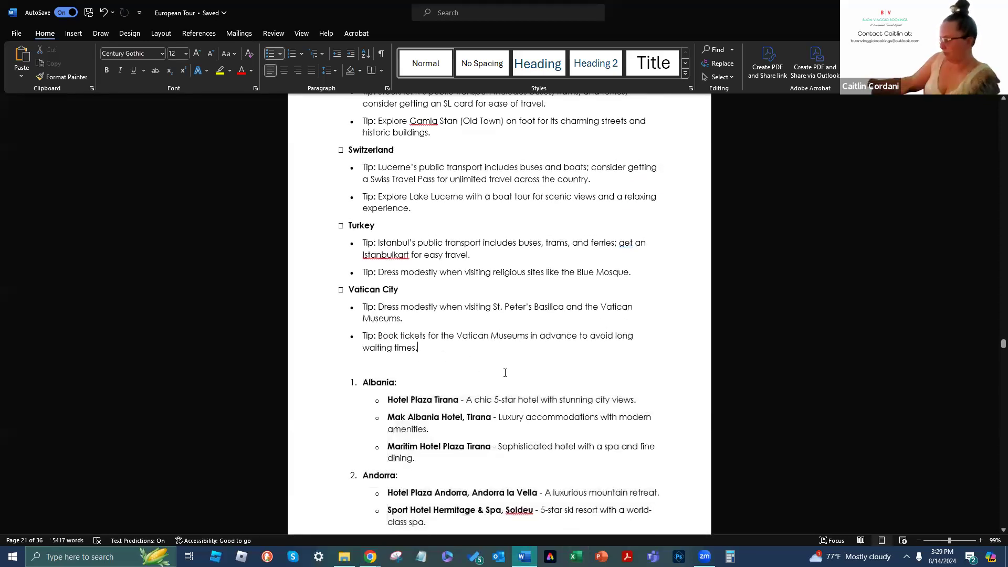
key("Return")
key("Return")
type("P")
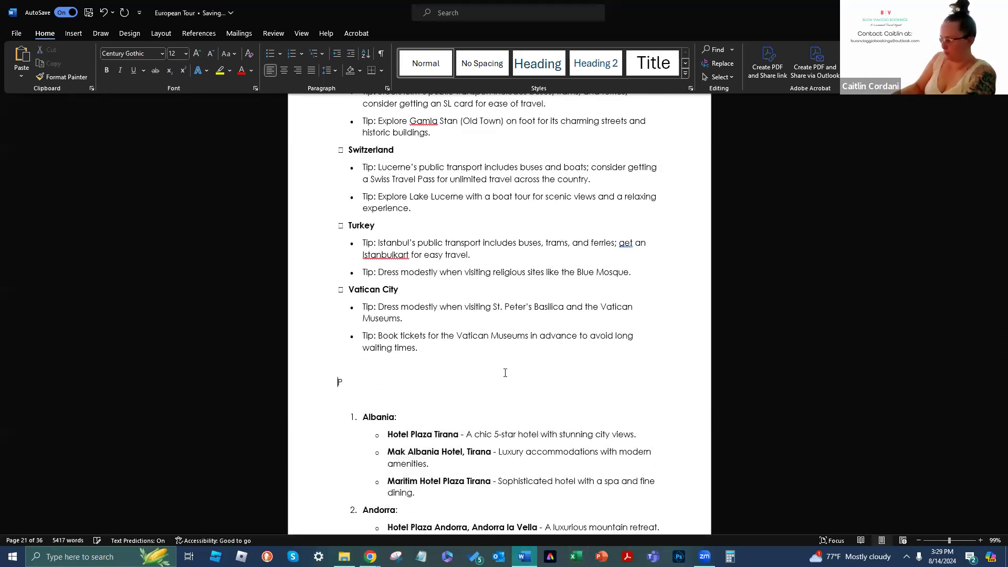
type("laces to Stay")
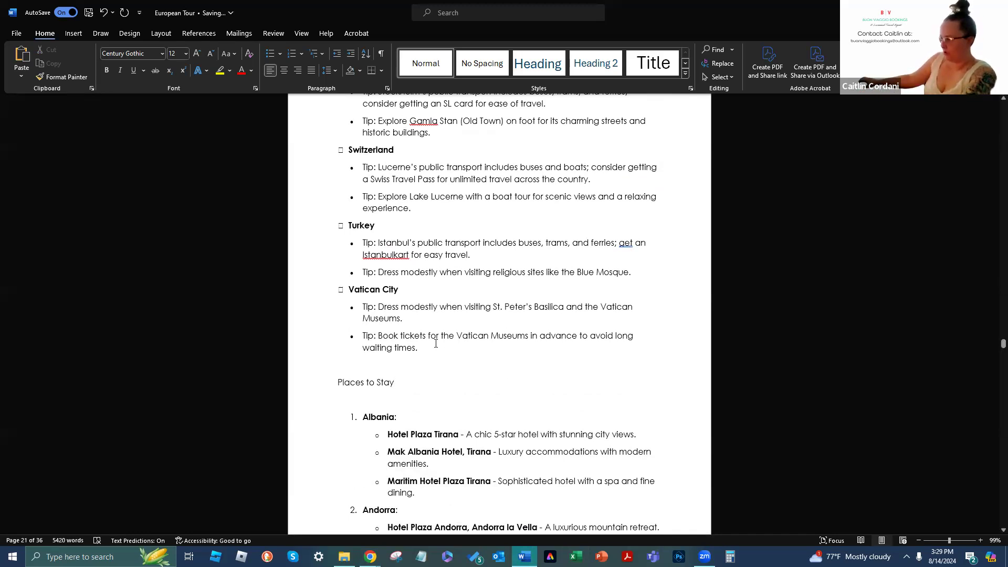
Copy the Traveler's Tips of the Day list up from the Vatican City tips and return to ChatGPT
left_click_drag(418, 348, 355, 268)
left_click(370, 557)
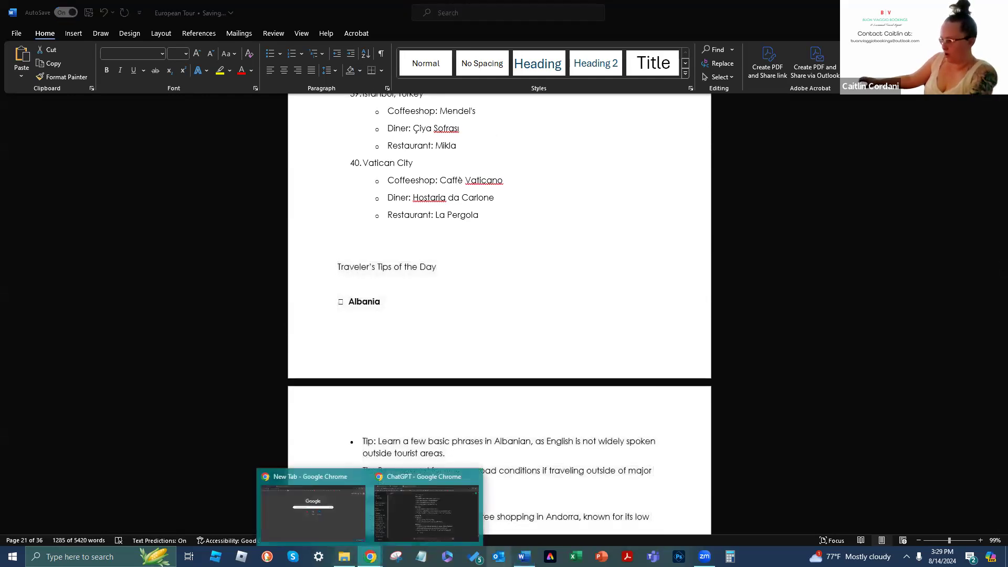
left_click(422, 494)
Ask "Can you combine this list in with the new list you just created?", paste the copied tips list below it and send
type("can you combine this list in with the new list y")
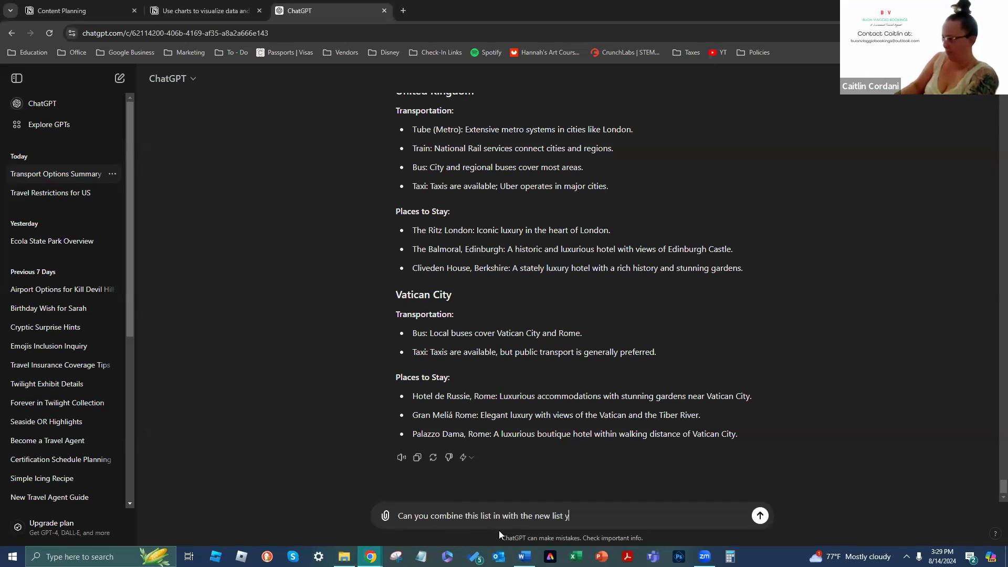
type("ou just cr")
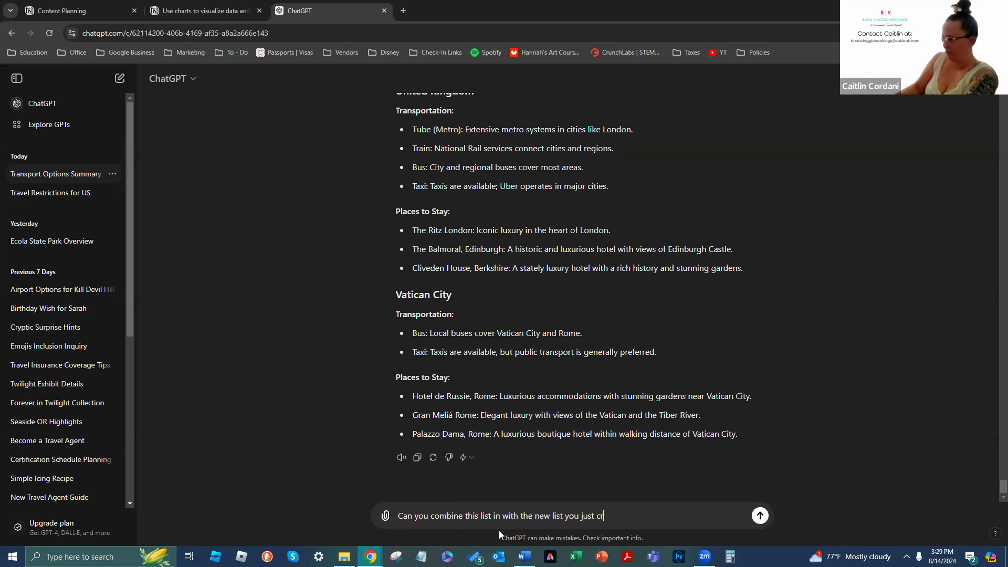
type("eated?")
key("shift+Return")
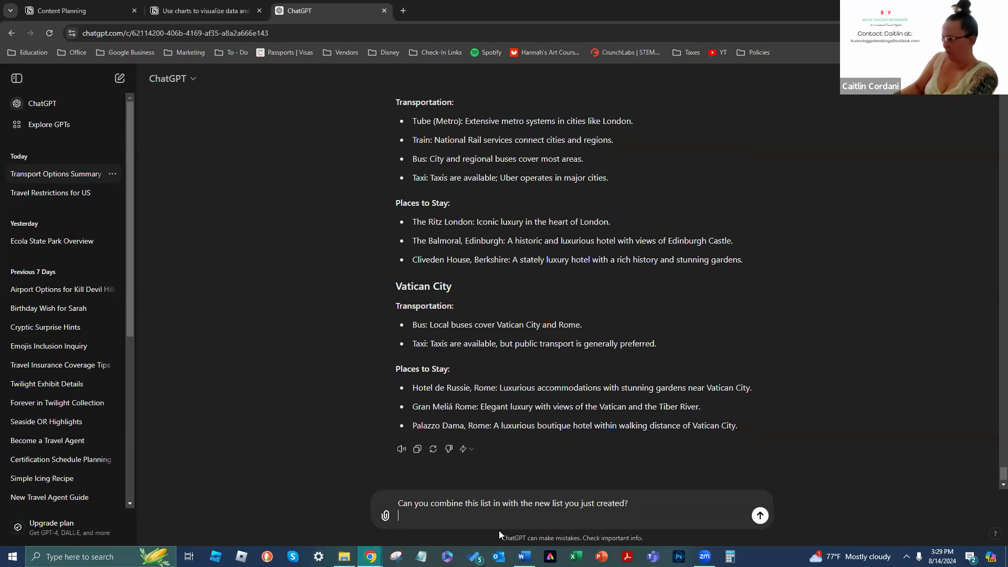
key("ctrl+v")
key("Return")
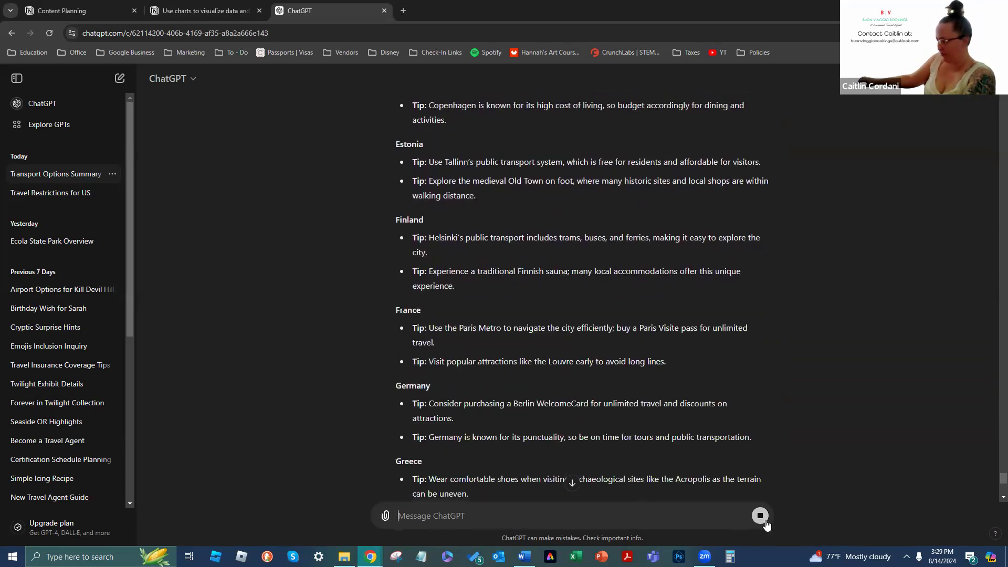
Send "No, Can you combine this third list I just provided into the First Combined list you just provided me?" and stop the new reply
type("No,")
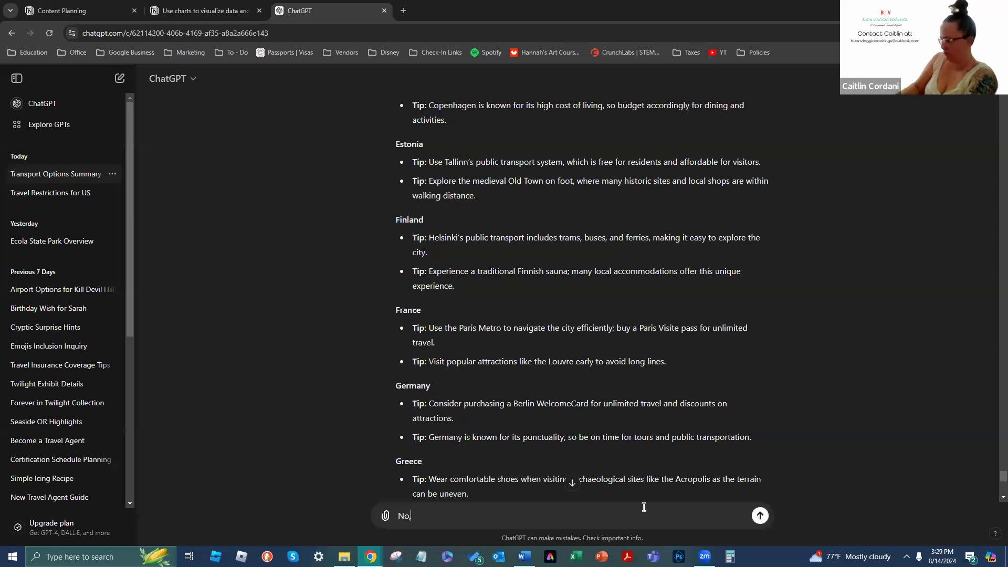
type(" Can you combine this")
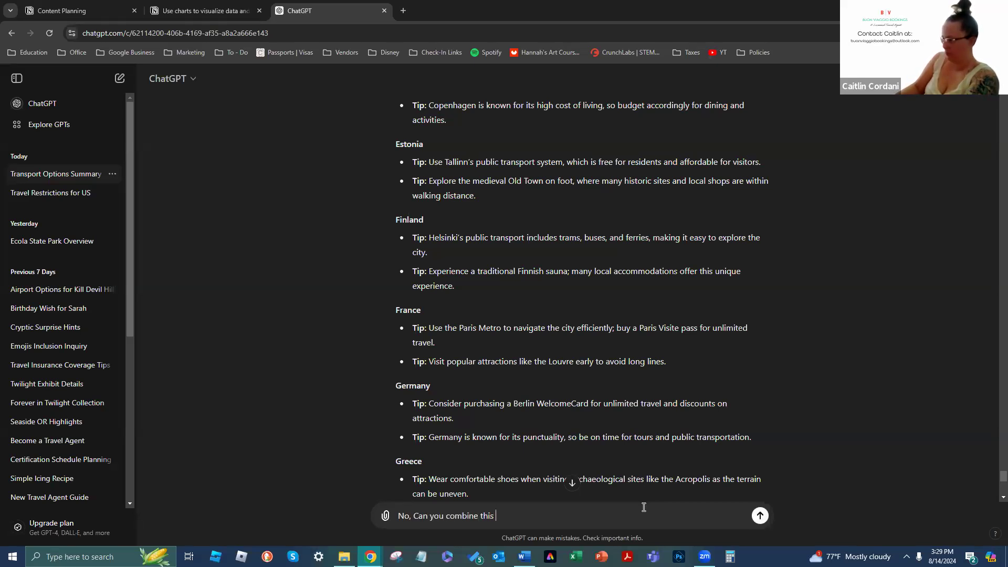
type(" third list I just provided into the First Combined list you just provided me?")
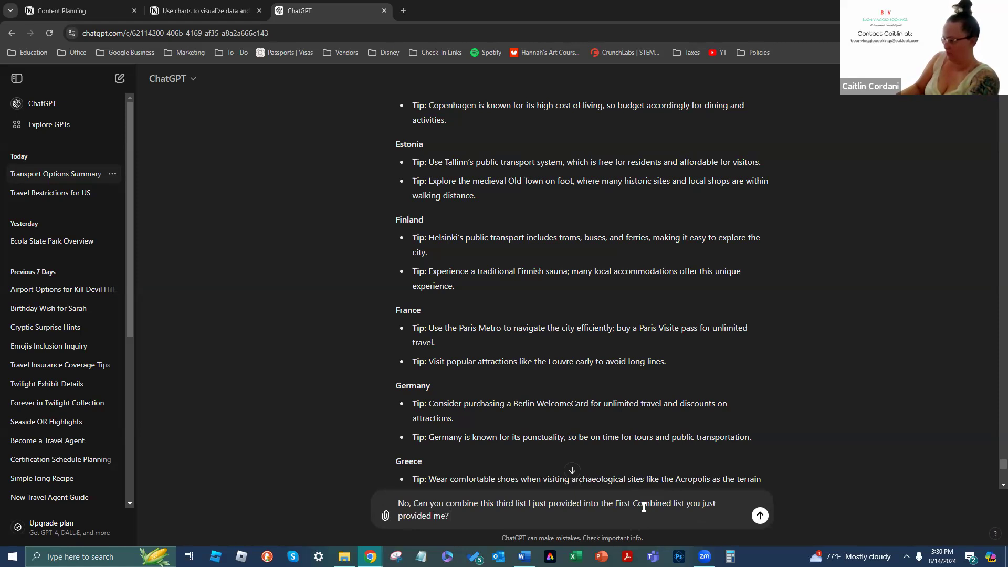
key("Return")
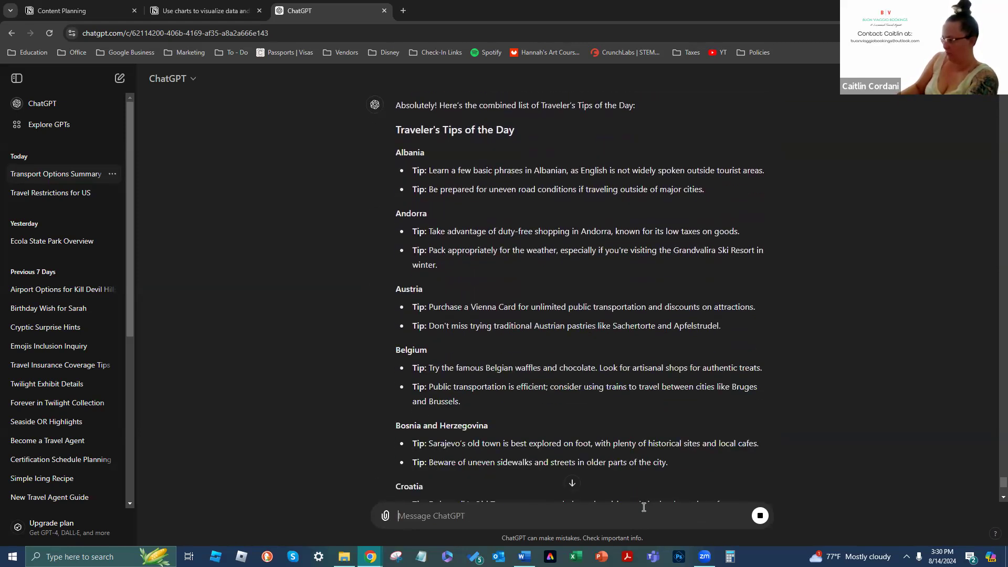
scroll(667, 383, "down", 3)
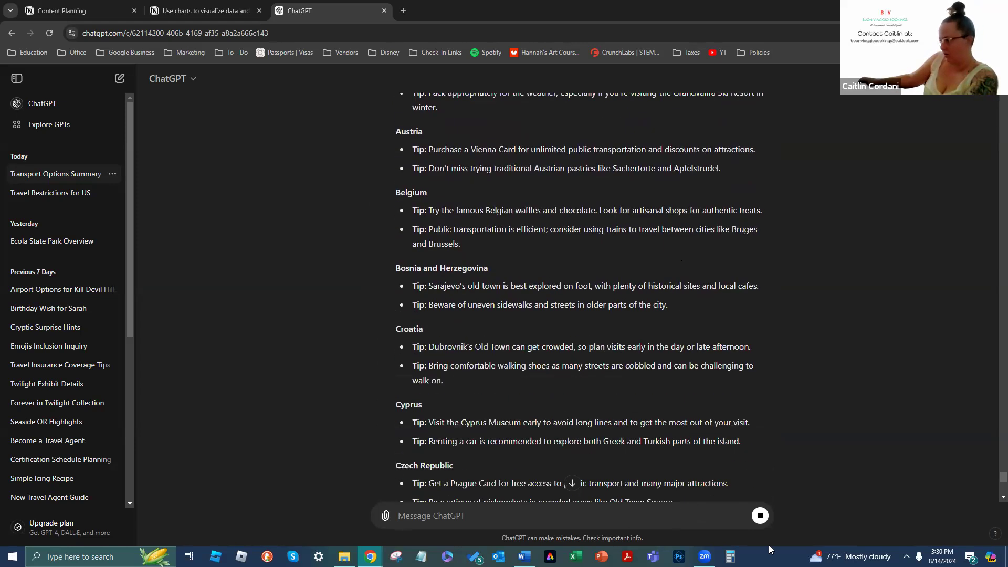
left_click(760, 515)
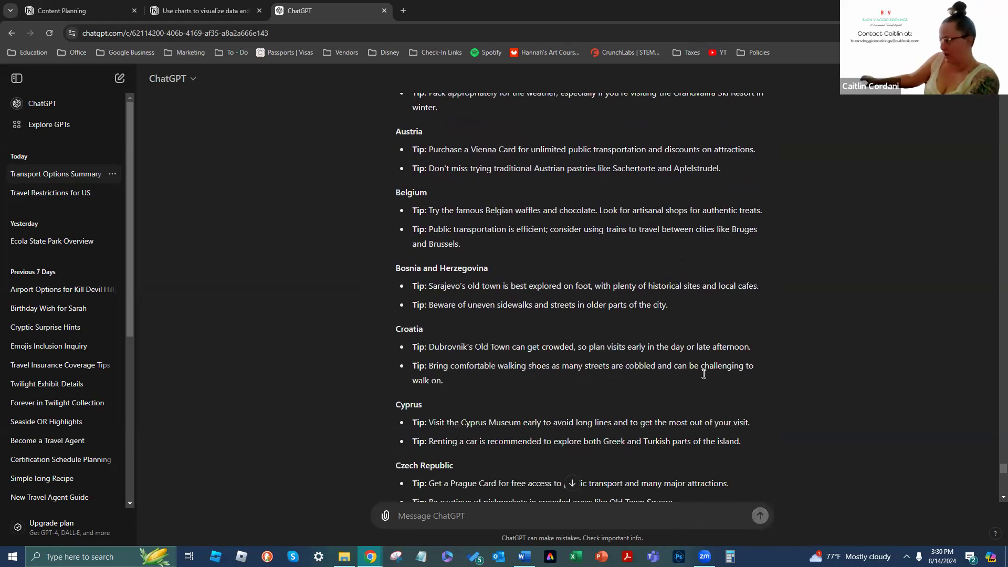
Copy the earlier combined Transportation and Places to Stay list from Albania through Vatican City and paste it into the message box
scroll(669, 340, "up", 15)
scroll(668, 343, "up", 15)
scroll(642, 320, "up", 4)
scroll(604, 325, "down", 7)
left_click_drag(751, 299, 422, 153)
scroll(447, 215, "up", 13)
scroll(436, 207, "up", 20)
scroll(410, 185, "up", 20)
scroll(410, 185, "up", 20)
scroll(415, 185, "up", 20)
scroll(414, 185, "up", 20)
scroll(411, 186, "up", 20)
scroll(411, 185, "up", 20)
scroll(412, 184, "up", 3)
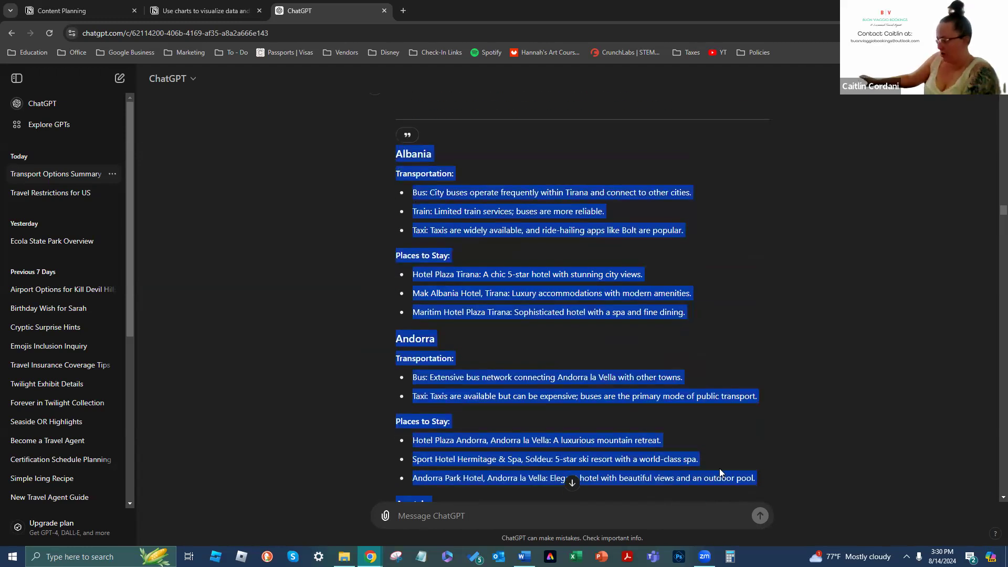
left_click(479, 511)
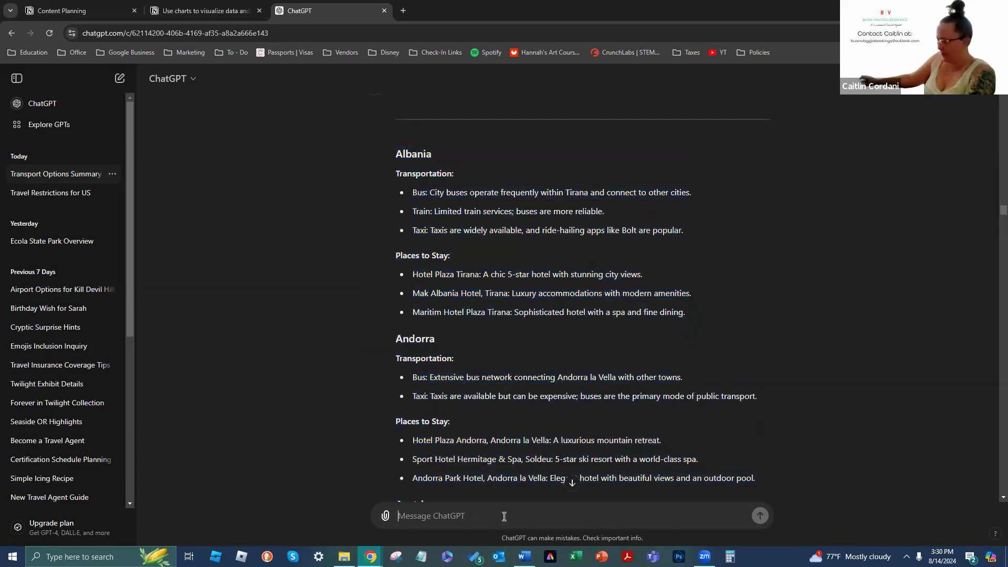
key("ctrl+v")
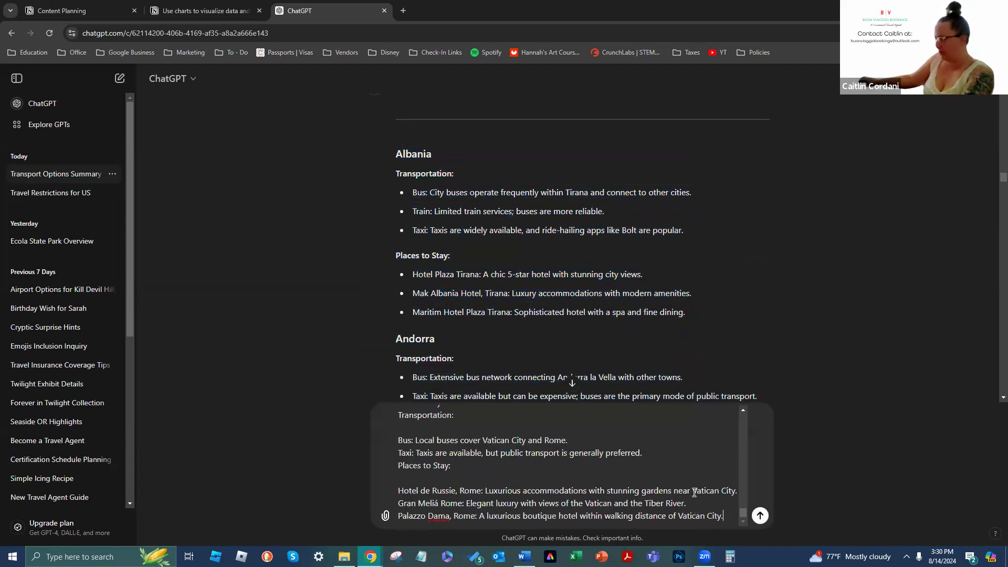
Above Albania in the message, insert "Can you please combine this list with a second list that I'm going to provide in another chat?"
left_click_drag(745, 476, 747, 414)
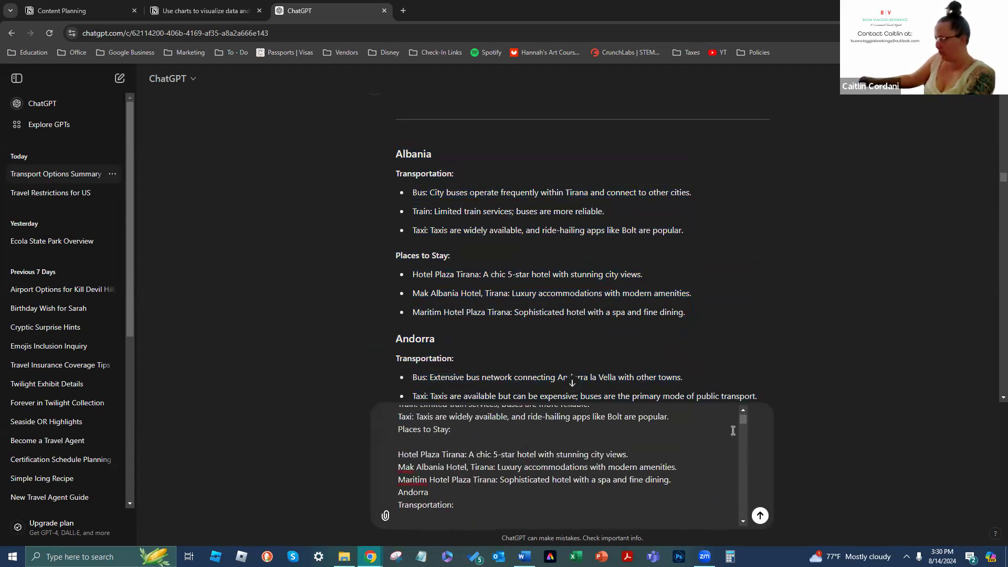
scroll(744, 413, "up", 3)
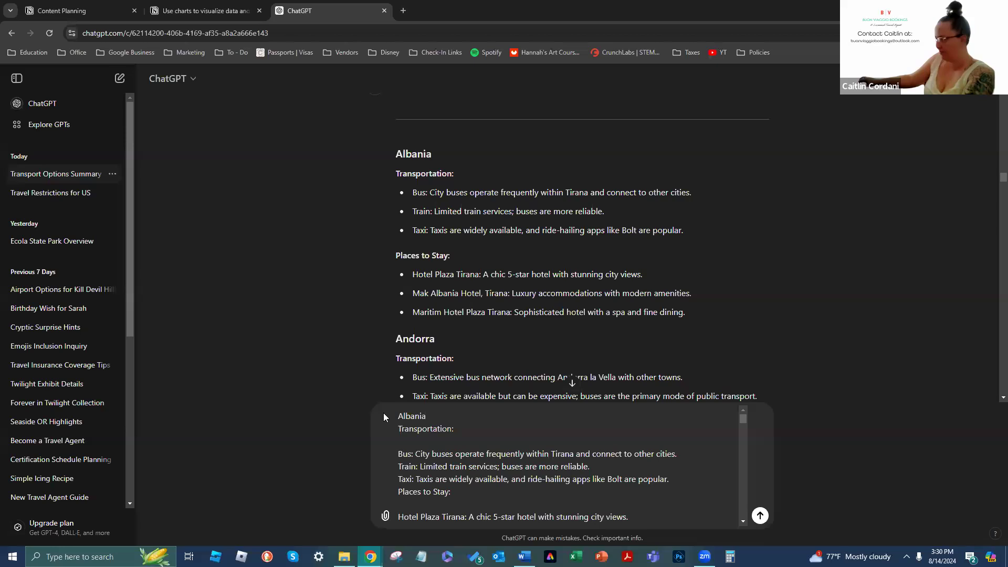
left_click(401, 413)
key("Return")
key("Return")
key("Up")
key("Up")
type("Can ")
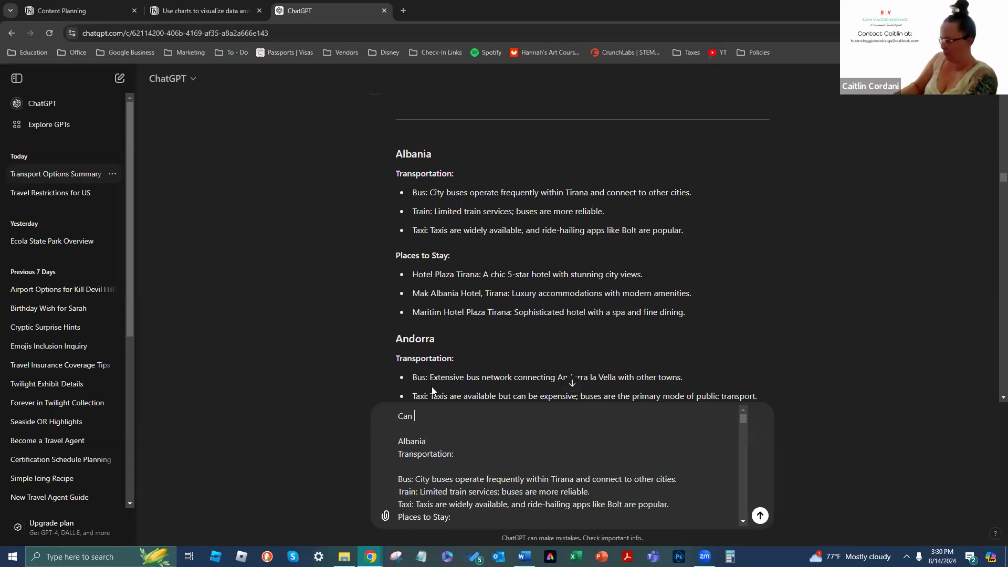
type("you please combine this list")
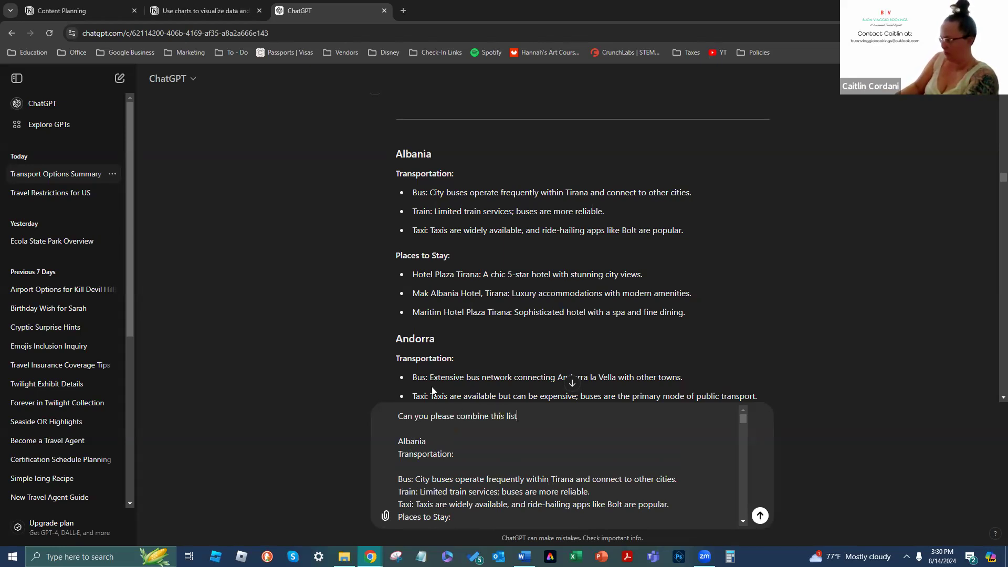
type(" with a second list that I'm going to po")
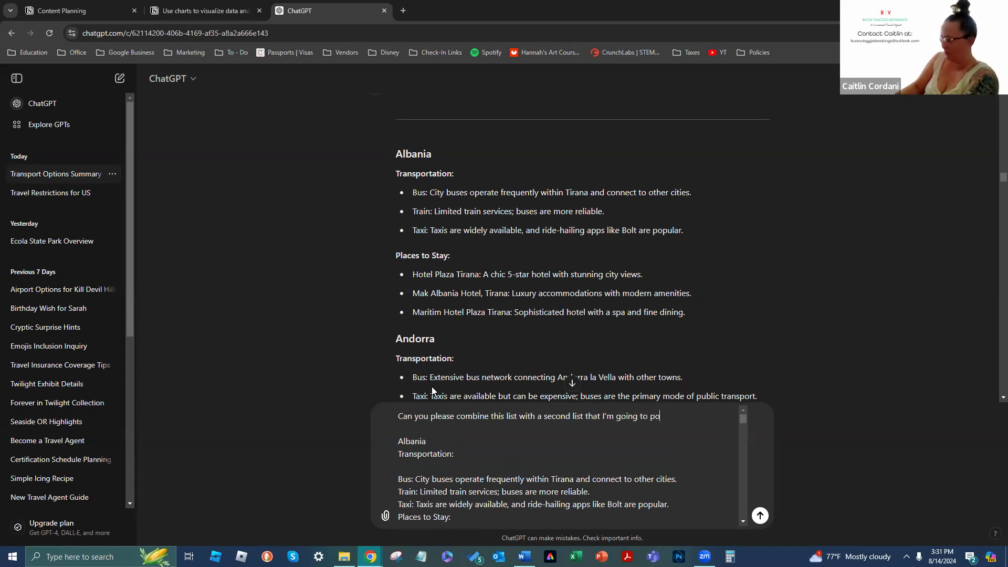
key("BackSpace")
key("BackSpace")
key("BackSpace")
type("vide in")
type(" a secon")
key("BackSpace")
key("BackSpace")
key("BackSpace")
type("nother chat?")
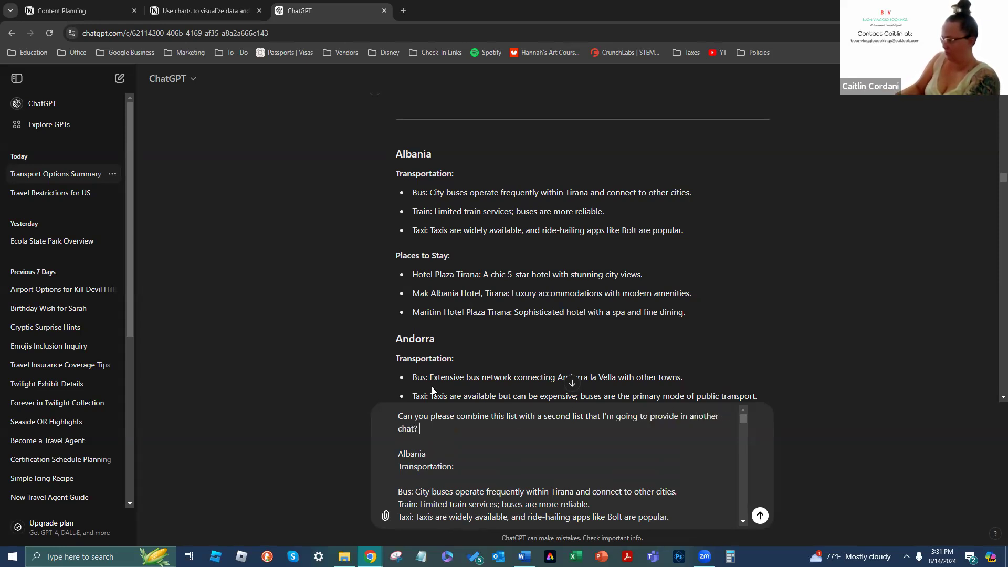
Send the message containing the combined Transportation and Places to Stay list and stop the new reply
key("Return")
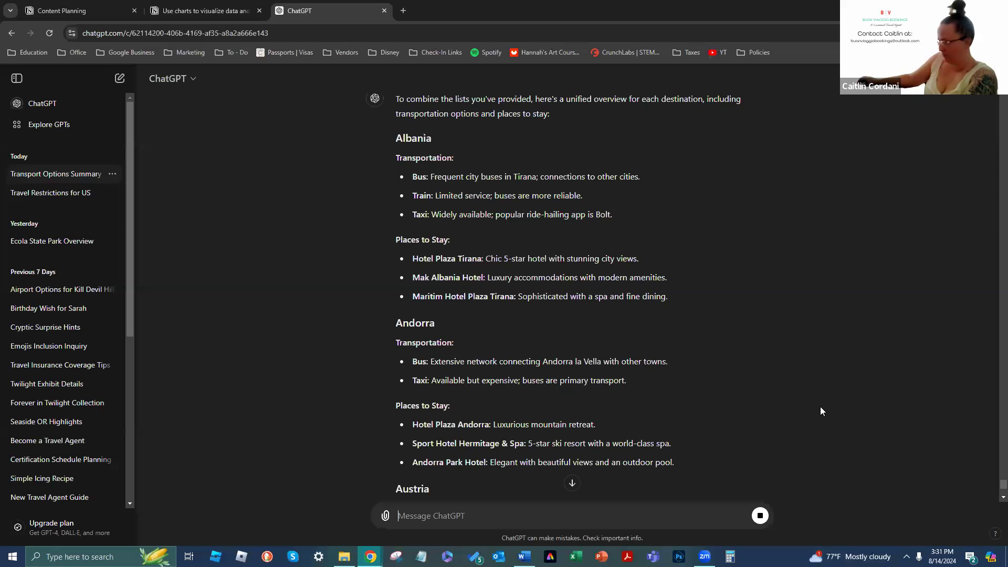
scroll(758, 355, "down", 1)
scroll(757, 356, "down", 4)
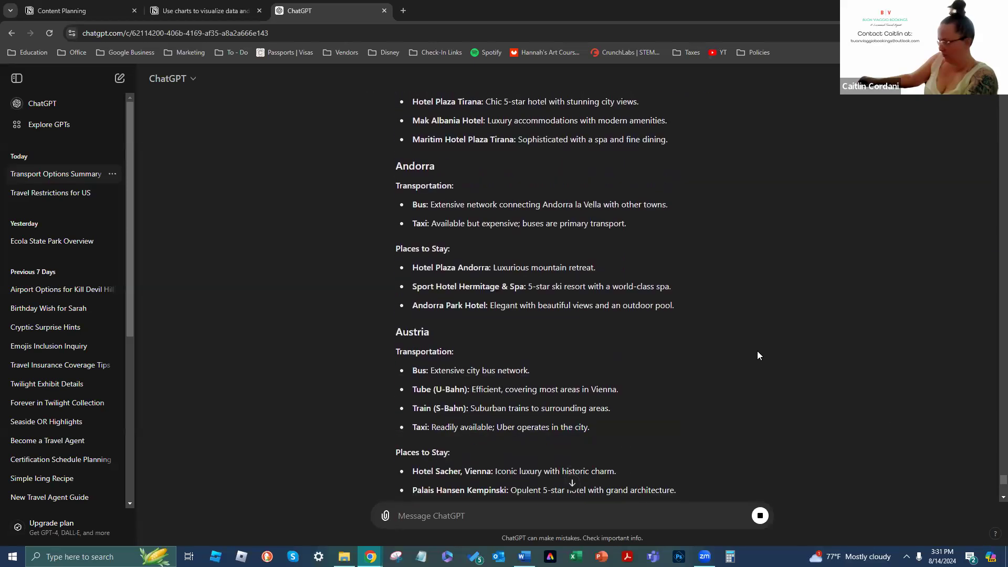
left_click(761, 516)
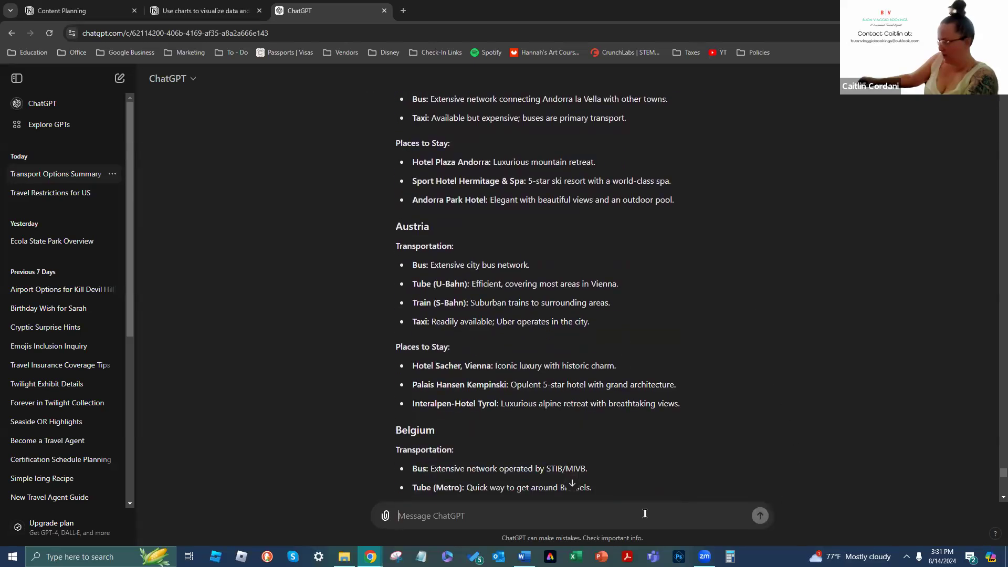
Begin a message with "Chat, you're not listening. You're going to fast, and not letting me give you the list I need you to combine."
type("Cha")
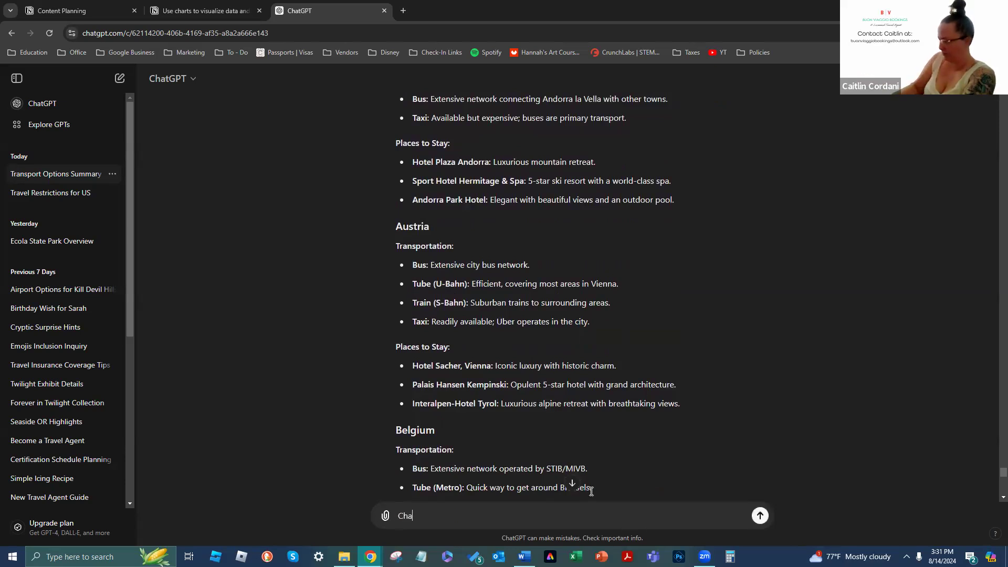
type("t, you're ")
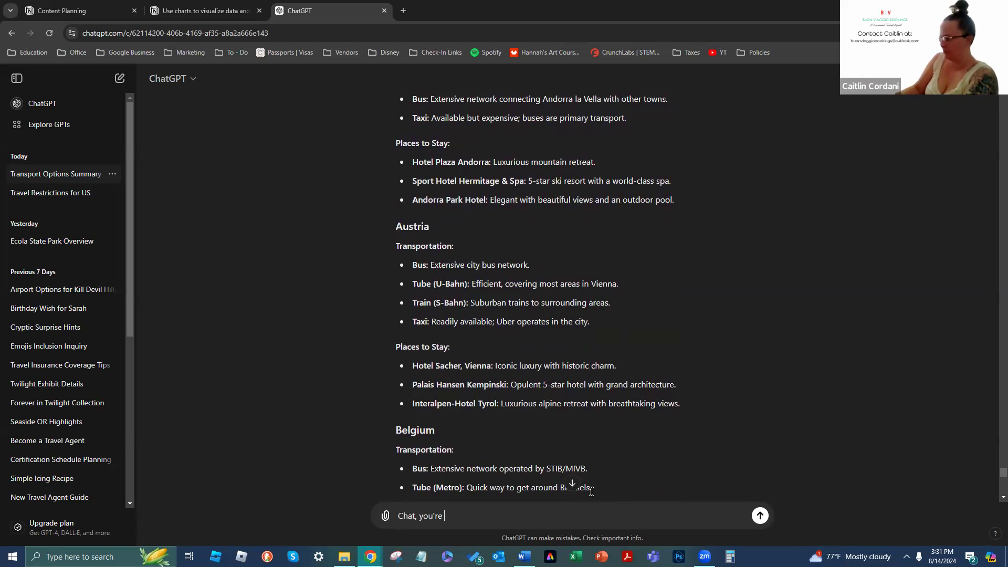
type("not listening. You're goi")
type("ng t")
type("o fast, and")
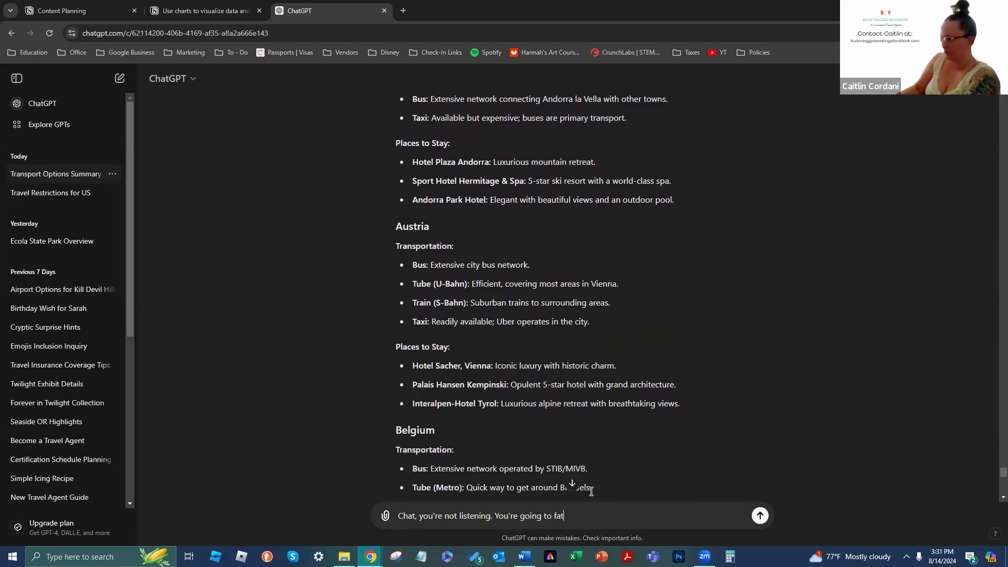
type(" not letting me give yo")
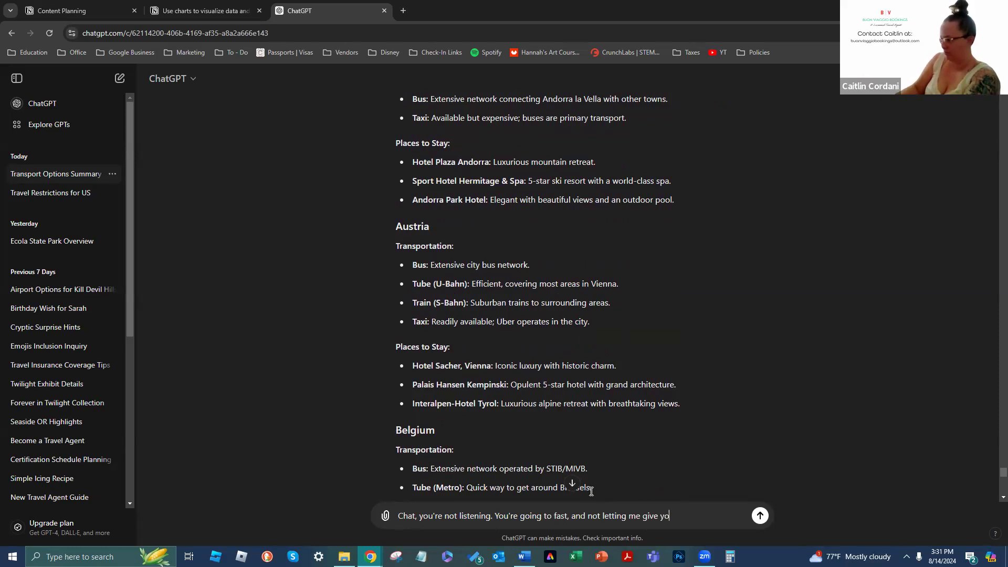
type("u the list I need you to combine.")
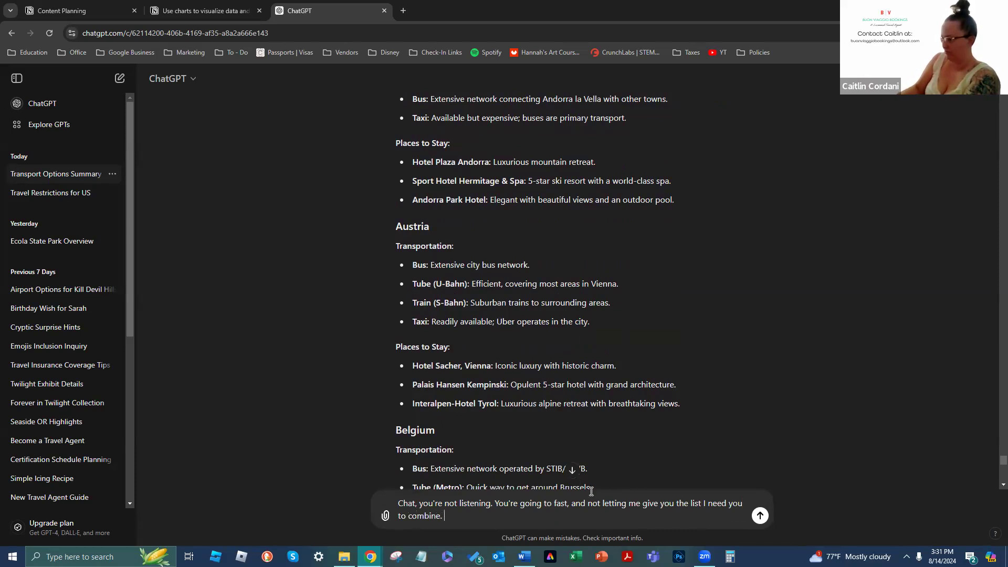
Add a new paragraph: "This list I just provided you is the one you already created for me. I don't need you to repeat that process."
key("shift+Return")
type("This list")
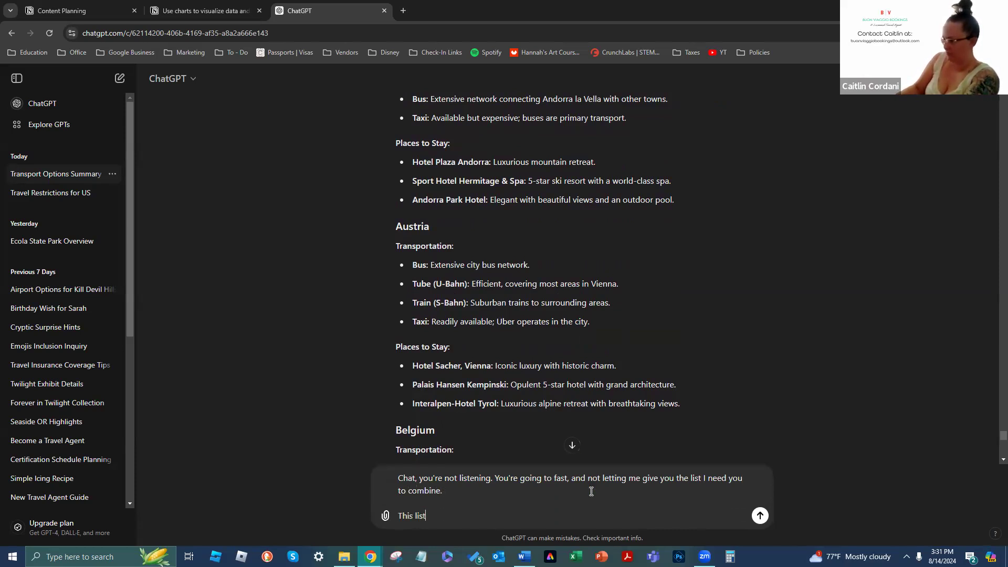
type(" I just provided you is the one y")
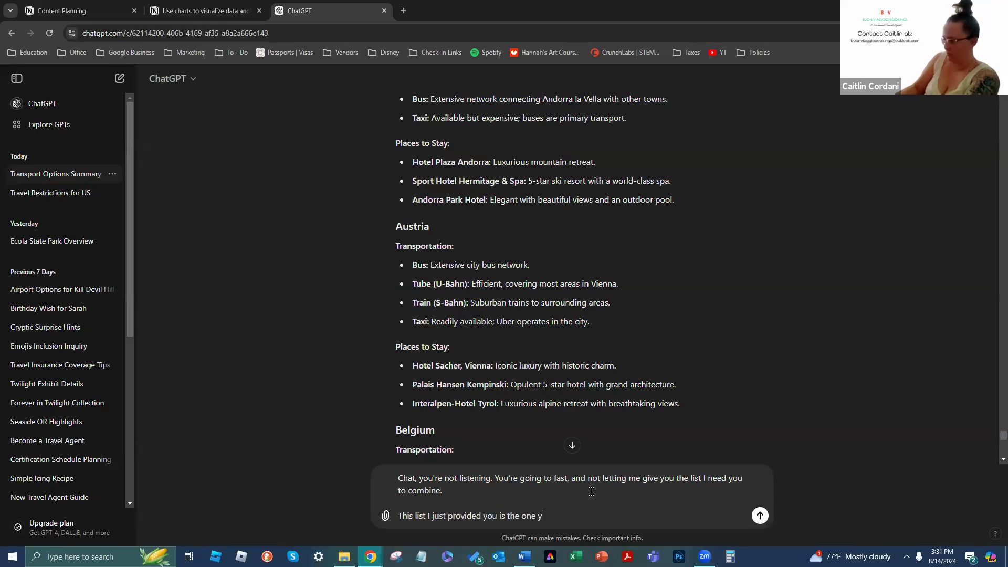
type("ou already created for me. I don't nee")
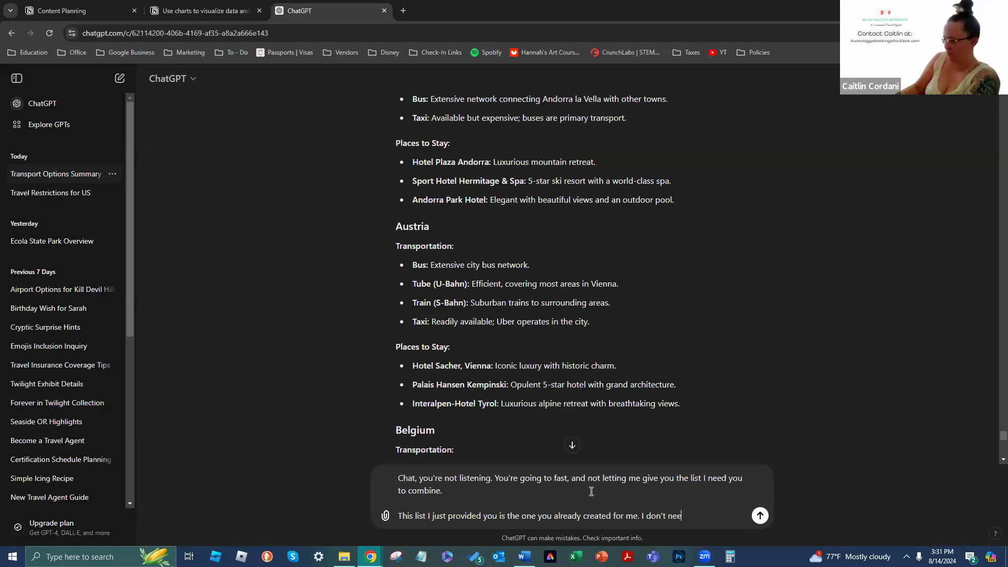
type("d you to repea")
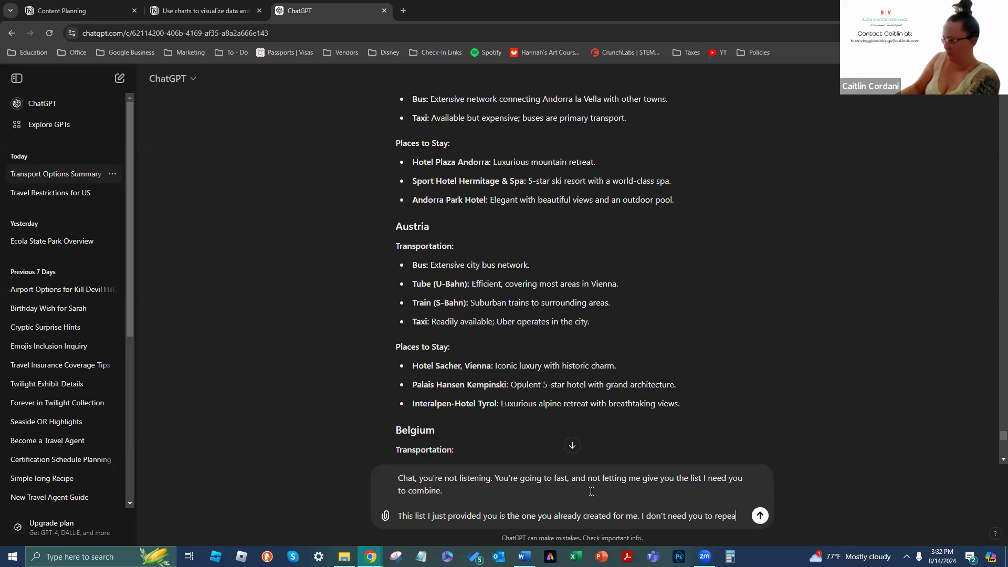
type("t that proci")
type("ess. This l")
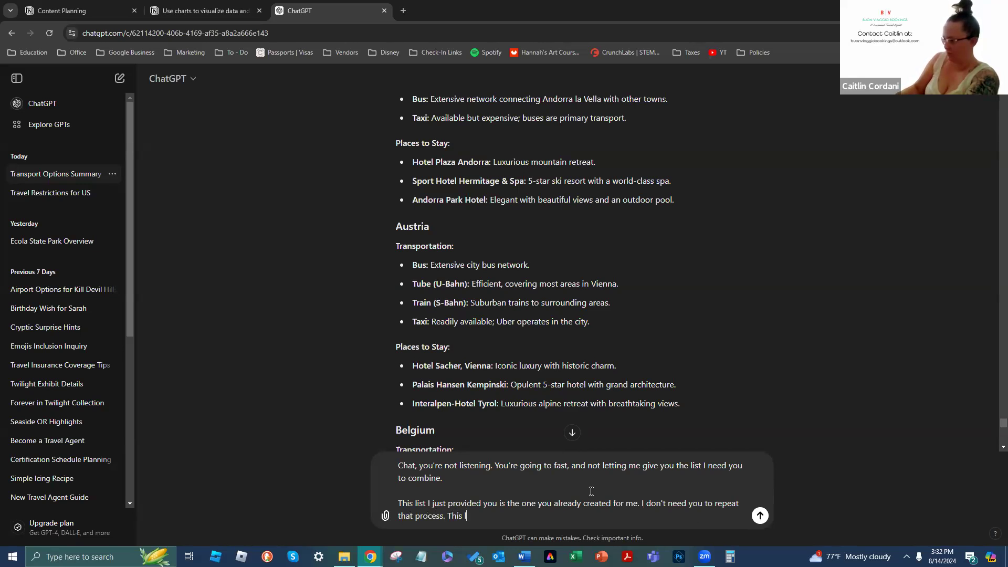
Continue it with "This list is great, but I need to add onto this list, and want to make sure all the countries are only listed once."
type("ist is great, but I need to add onto")
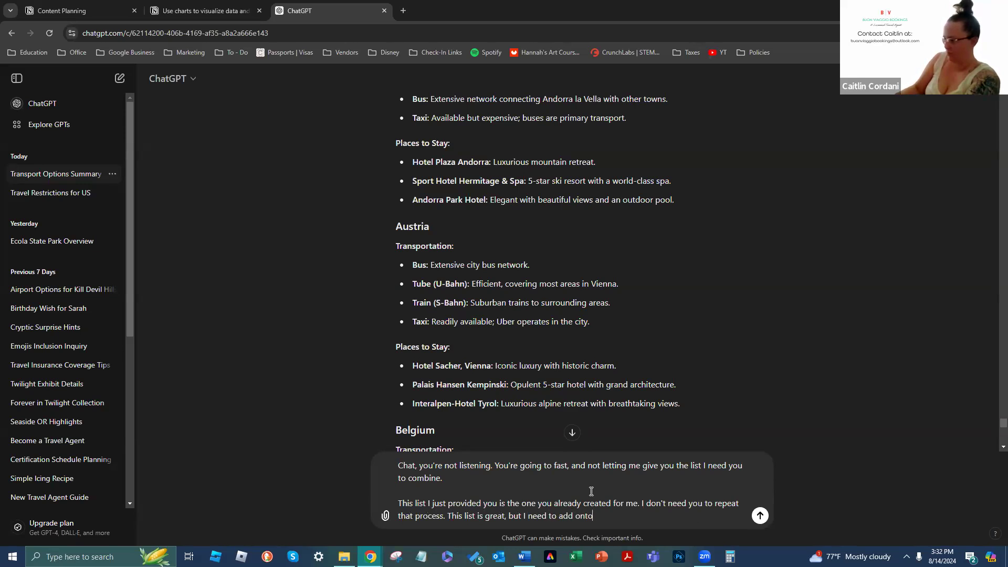
type(" this list, and want to make s")
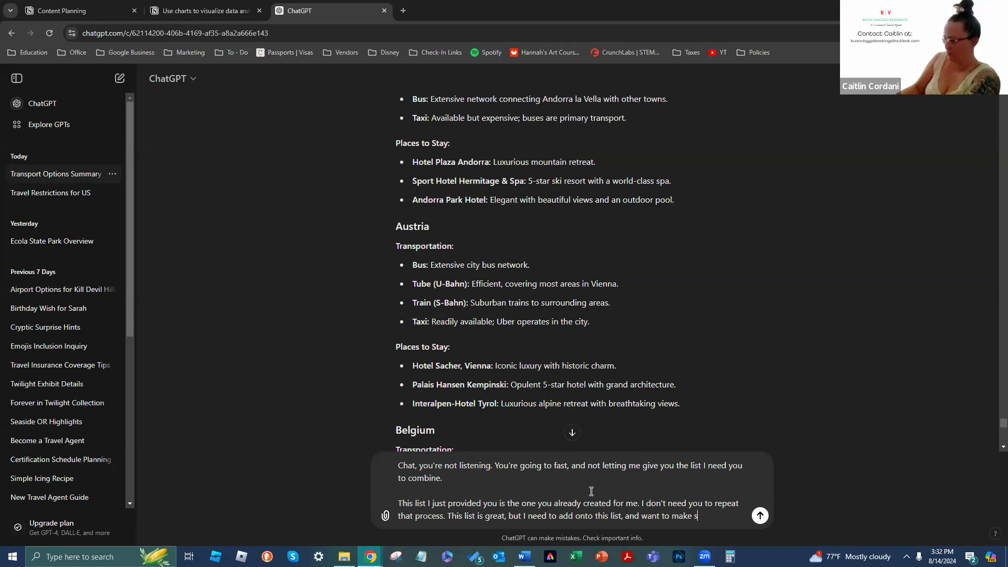
type("ure all the count")
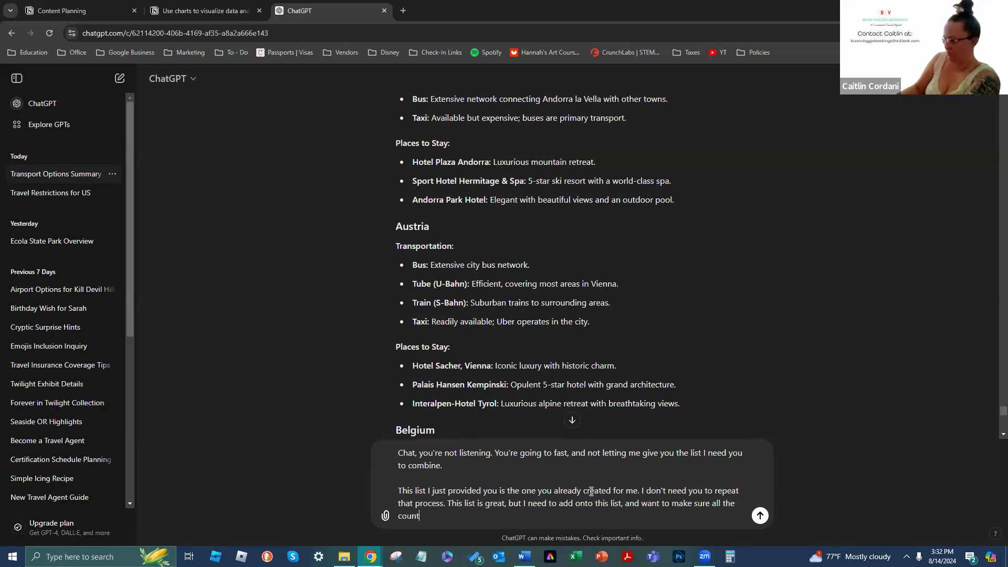
type("ries are onl")
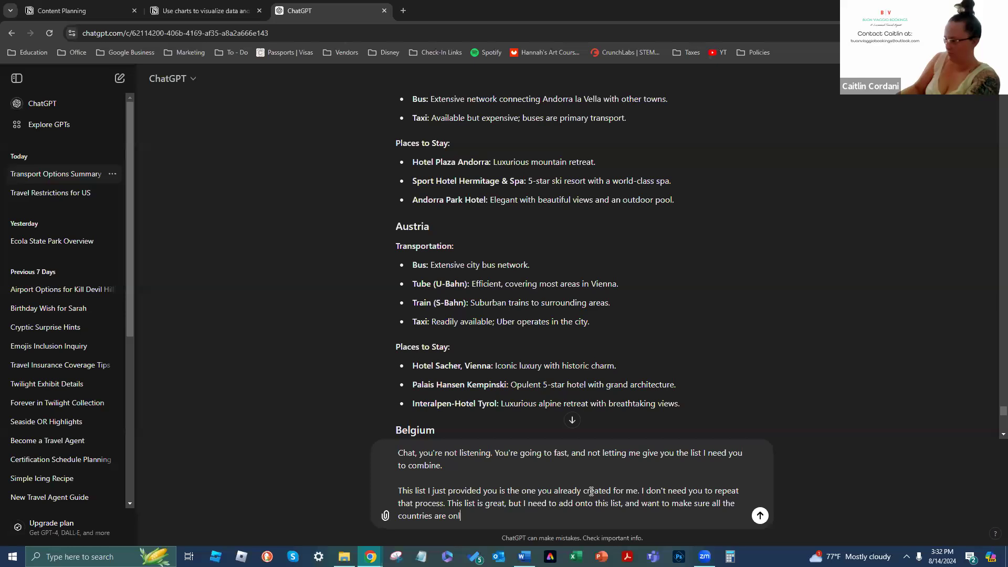
type("nce.")
Add a final paragraph, "Can you help me with combining 5-6 different lists from different messages?", and send the message
key("shift+Return")
key("shift+Return")
type("Can you")
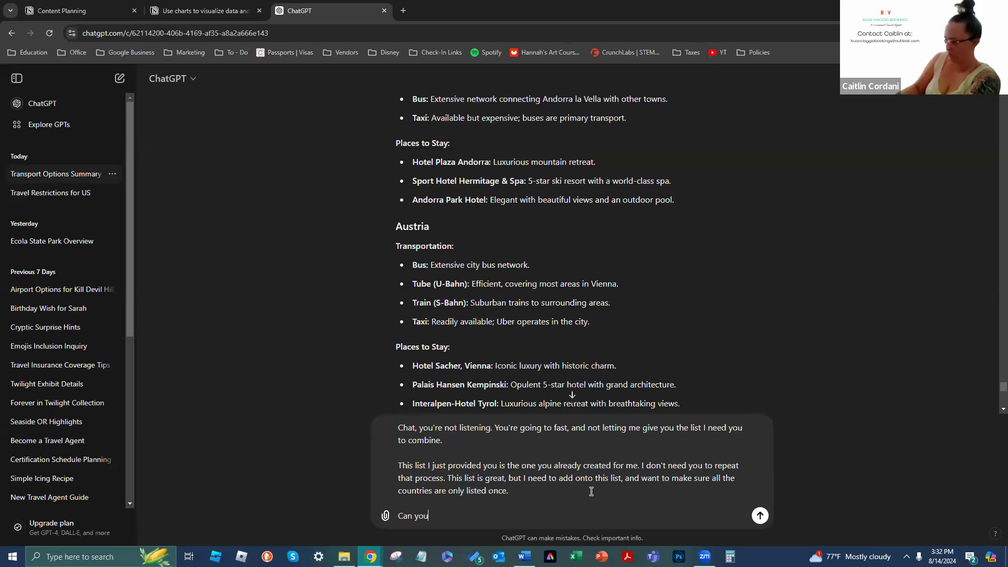
type(" help me w")
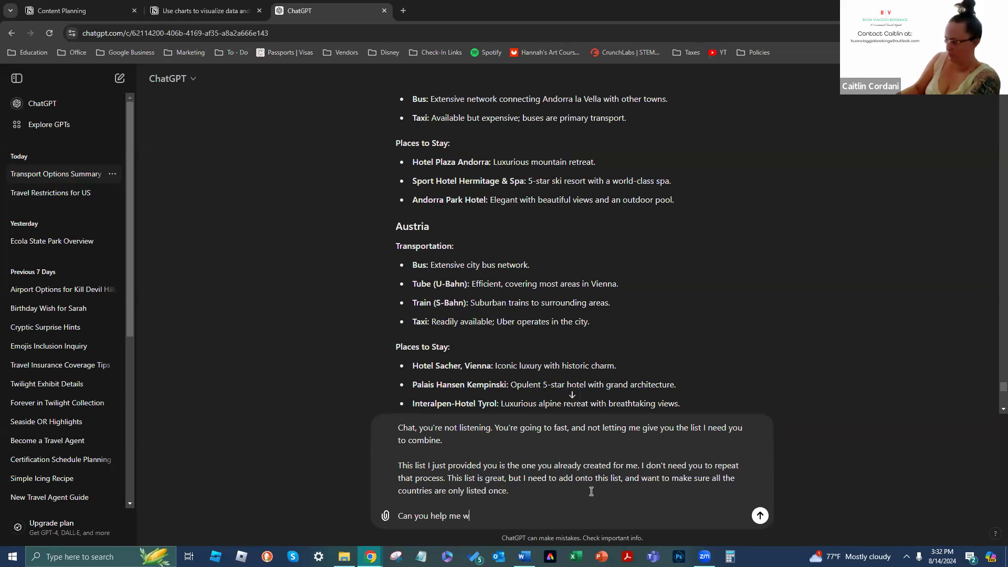
type("ith comb")
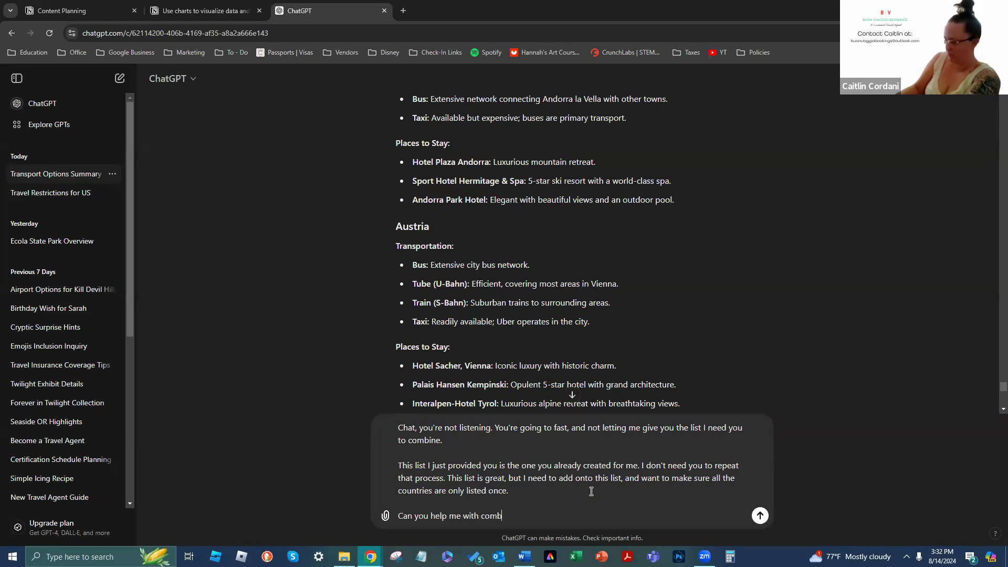
type("ining 5-")
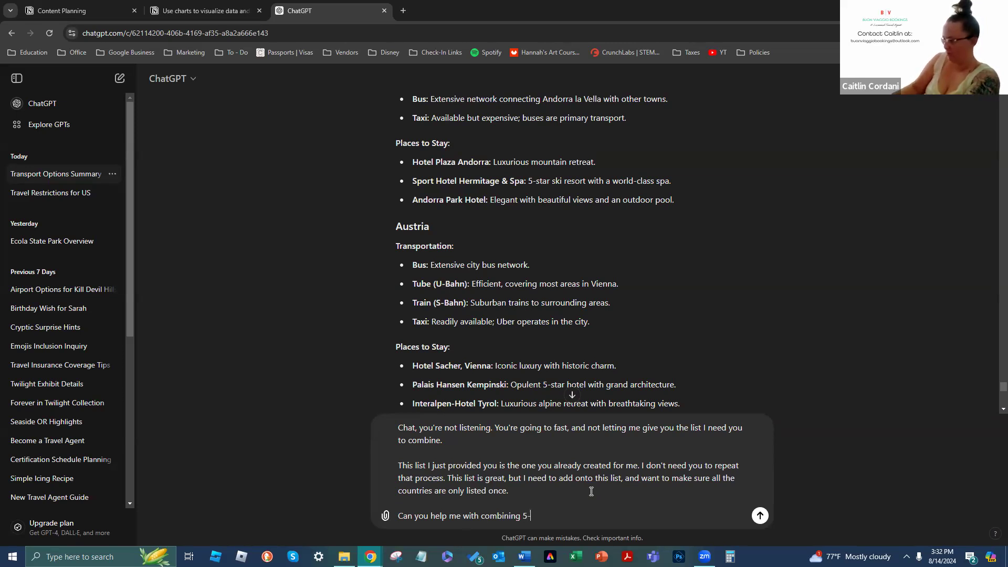
type("6 different")
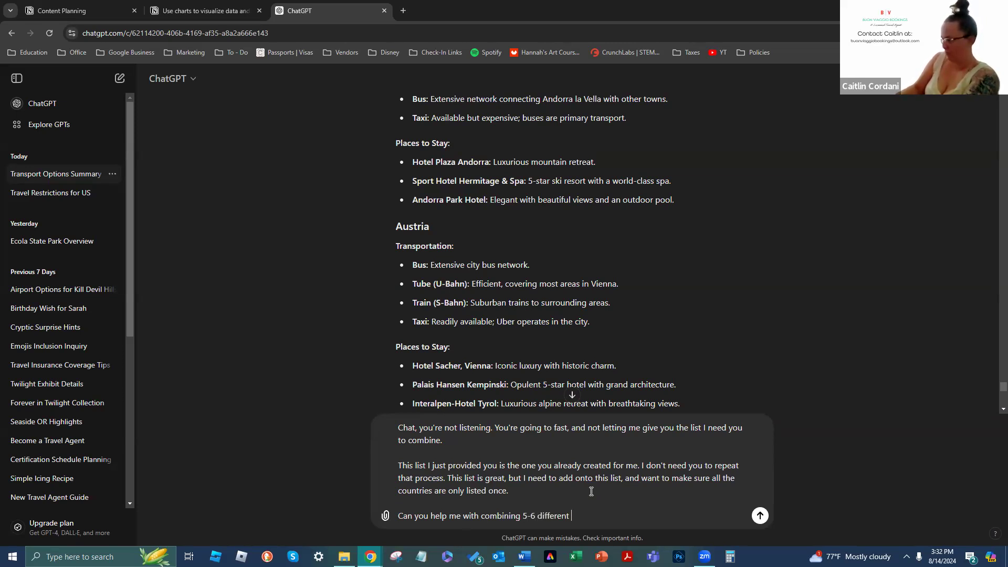
type(" lists from different message")
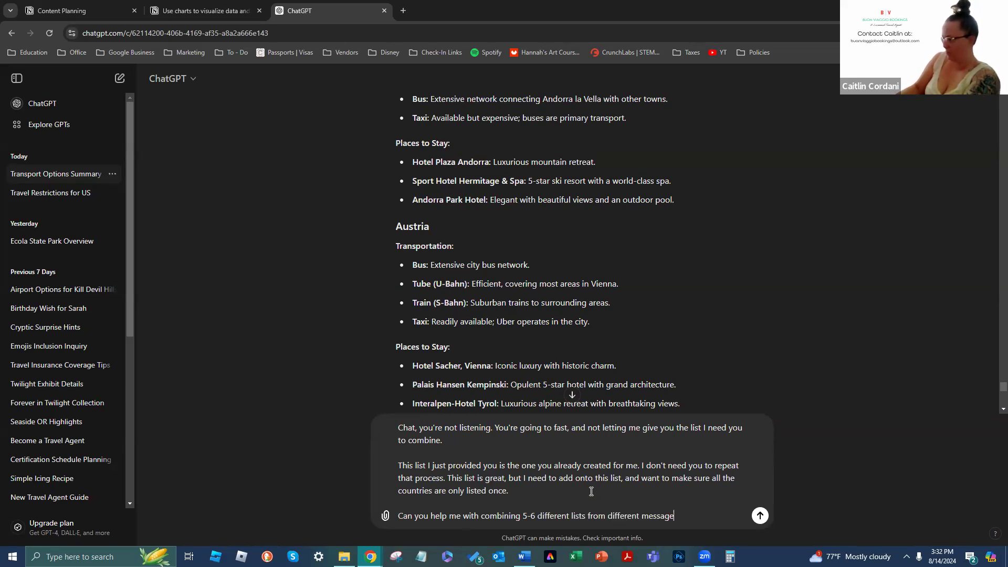
type("s?")
key("Return")
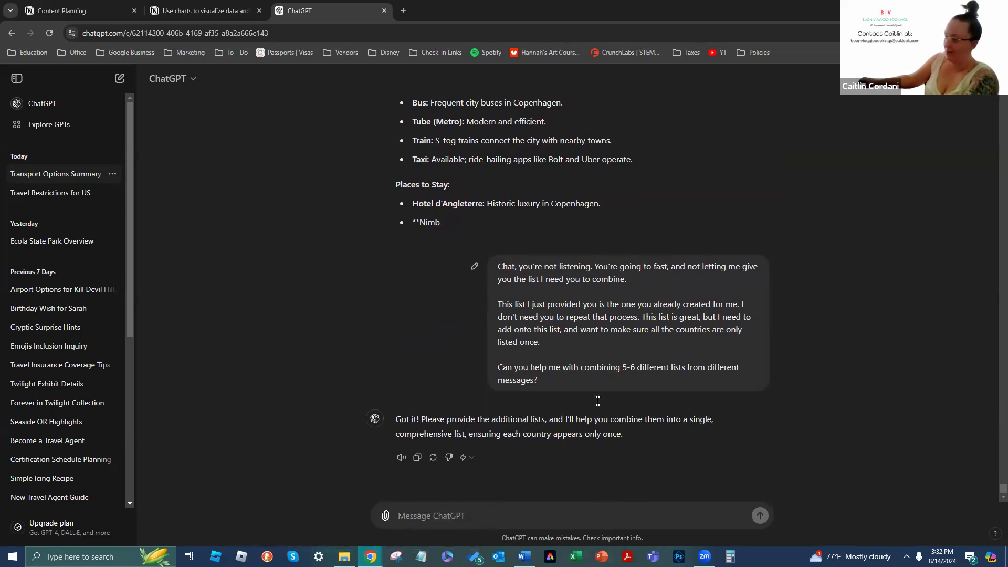
Copy the Albania through Vatican City list from the earlier sent message, leaving out its opening question
scroll(674, 346, "up", 9)
scroll(752, 337, "up", 20)
scroll(752, 340, "down", 4)
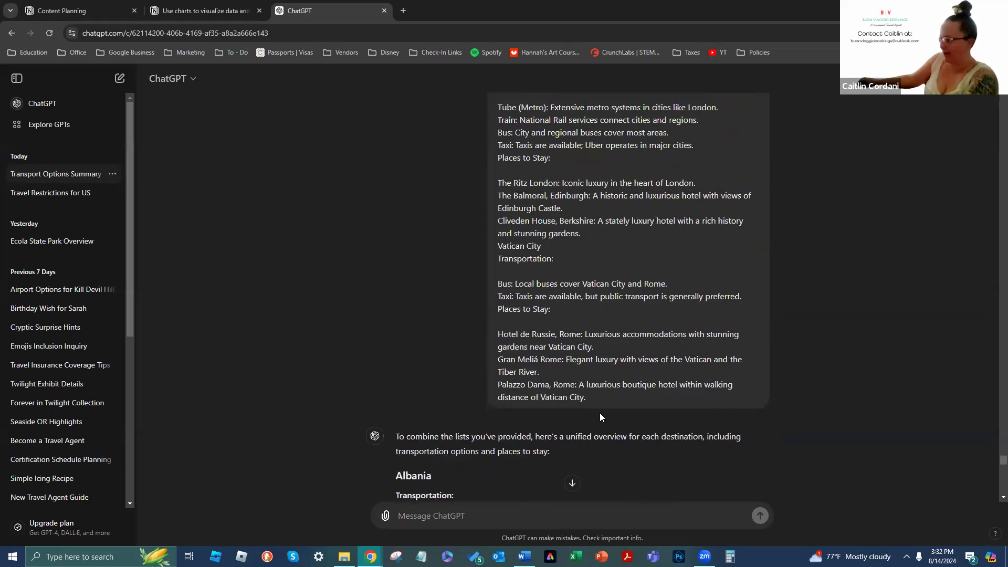
left_click_drag(598, 399, 531, 369)
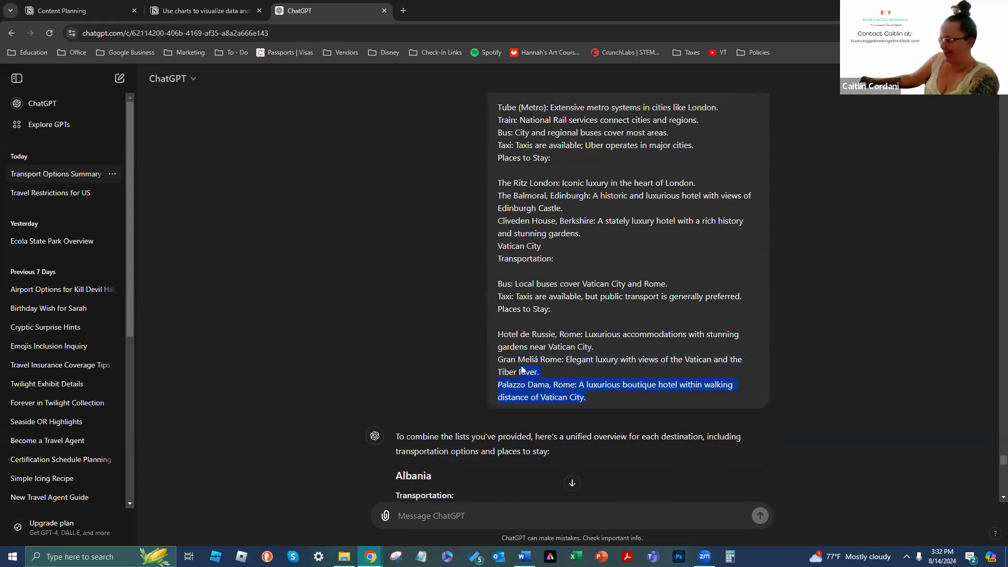
scroll(522, 367, "up", 20)
scroll(521, 364, "up", 20)
scroll(525, 368, "up", 20)
scroll(525, 367, "up", 20)
scroll(513, 334, "up", 20)
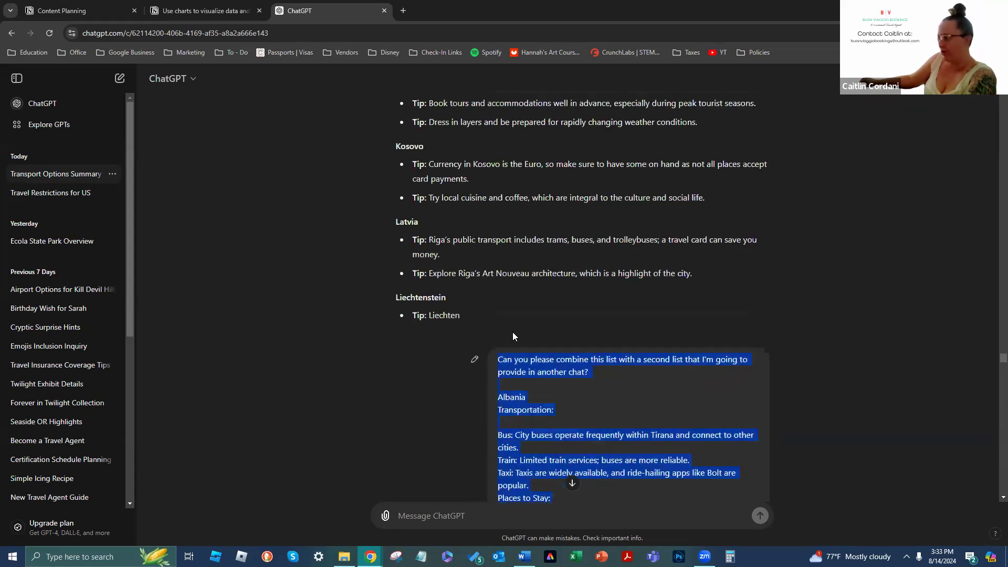
scroll(512, 336, "up", 1)
left_click_drag(512, 336, 495, 441)
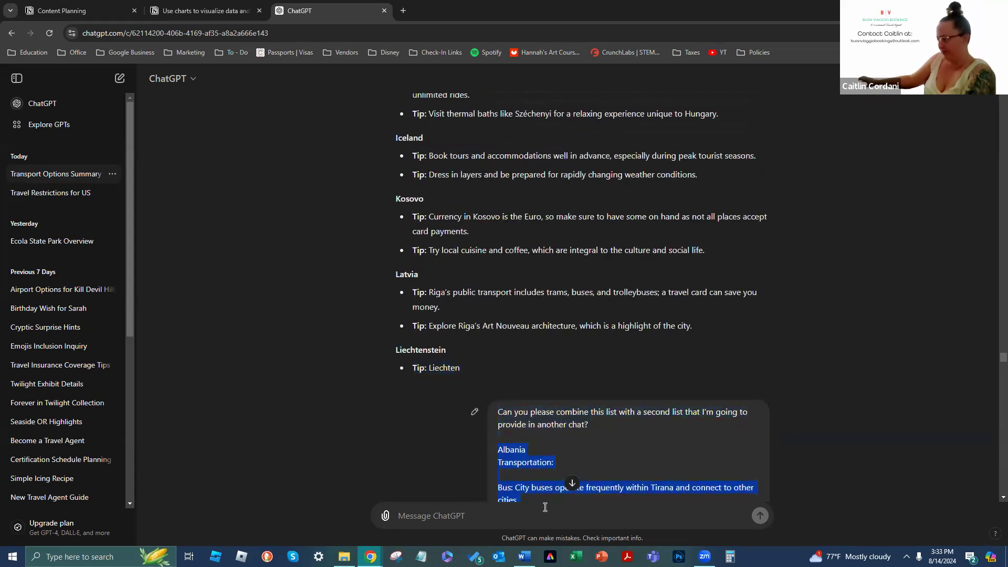
Start a new message with "This is the first list:" and paste the copied list below it
left_click(511, 508)
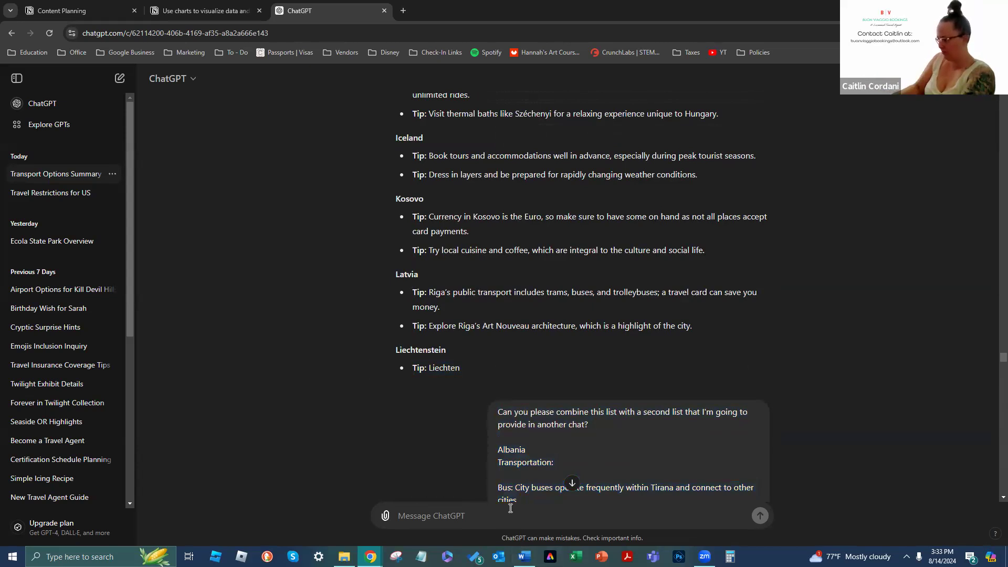
type("This")
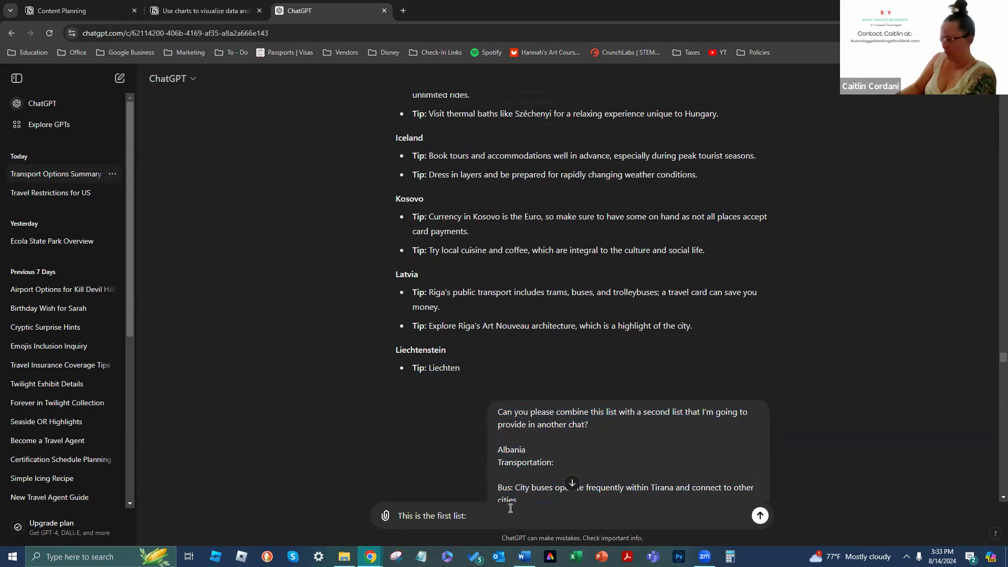
type("is the first list:")
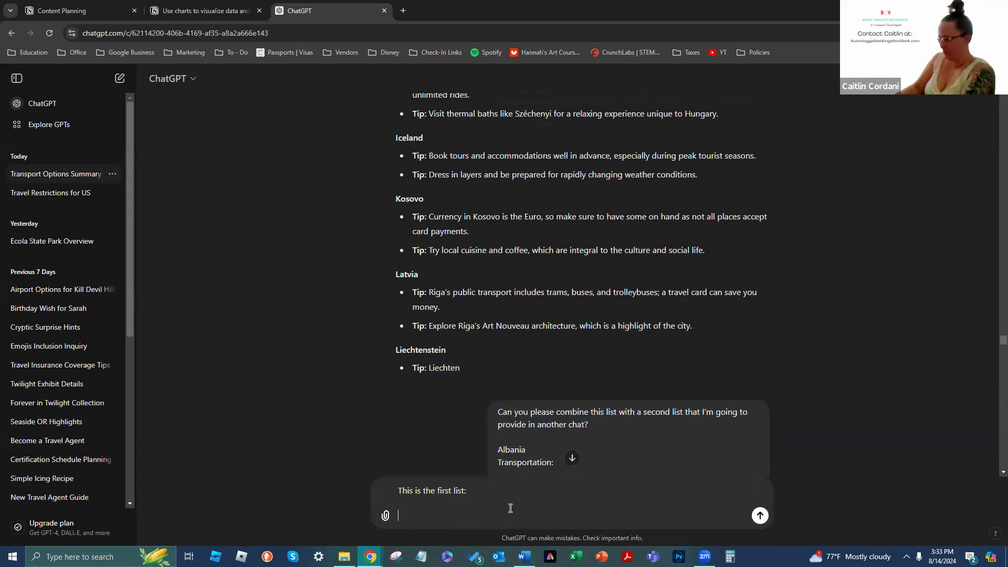
key("ctrl+v")
Below the list, add "Please wait, so that I can provide you the other lists, before you start combining them." and send the message
key("shift+Return")
key("shift+Return")
type("Pleas")
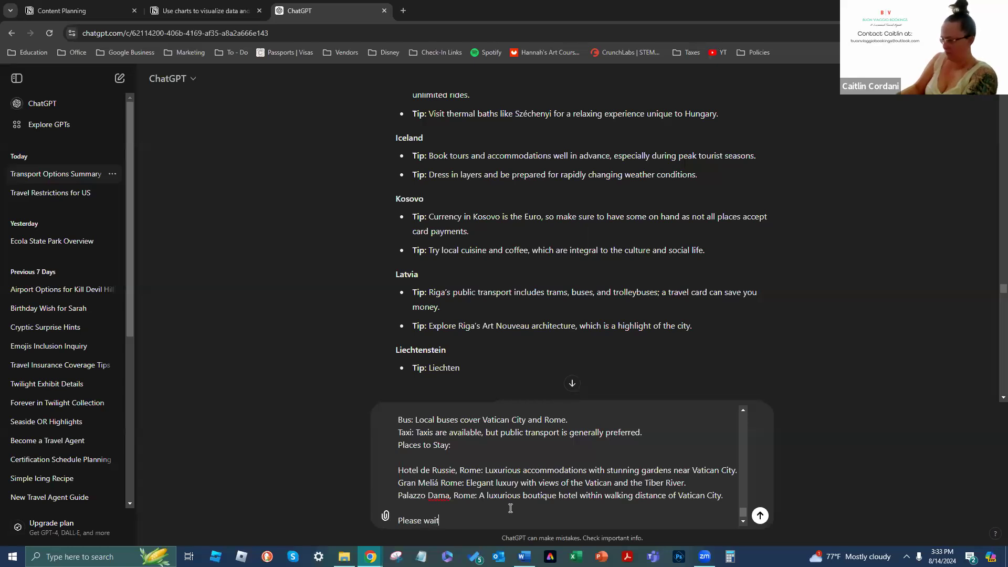
type("e wait, so that I can provide you the")
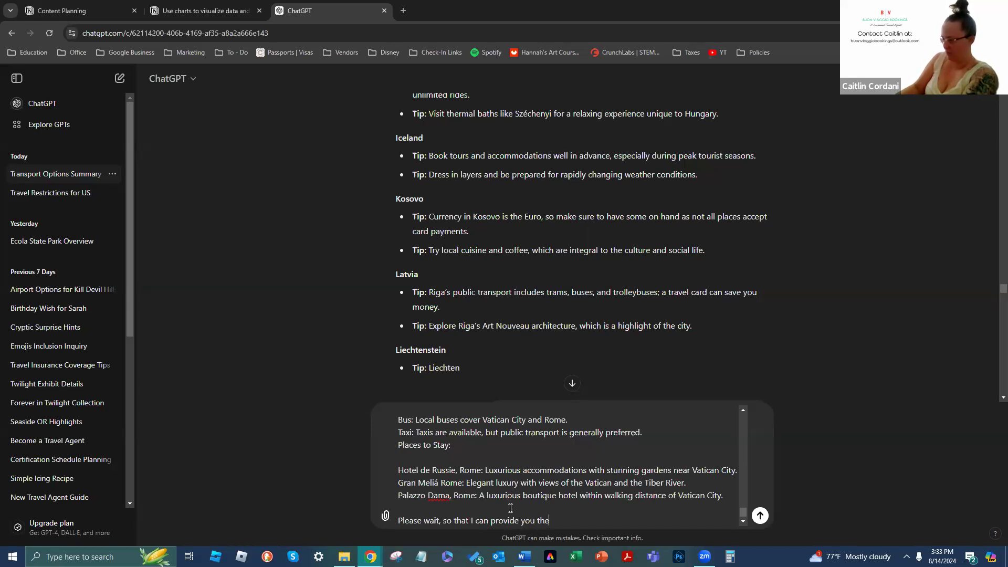
type(" other lists, before you start combining")
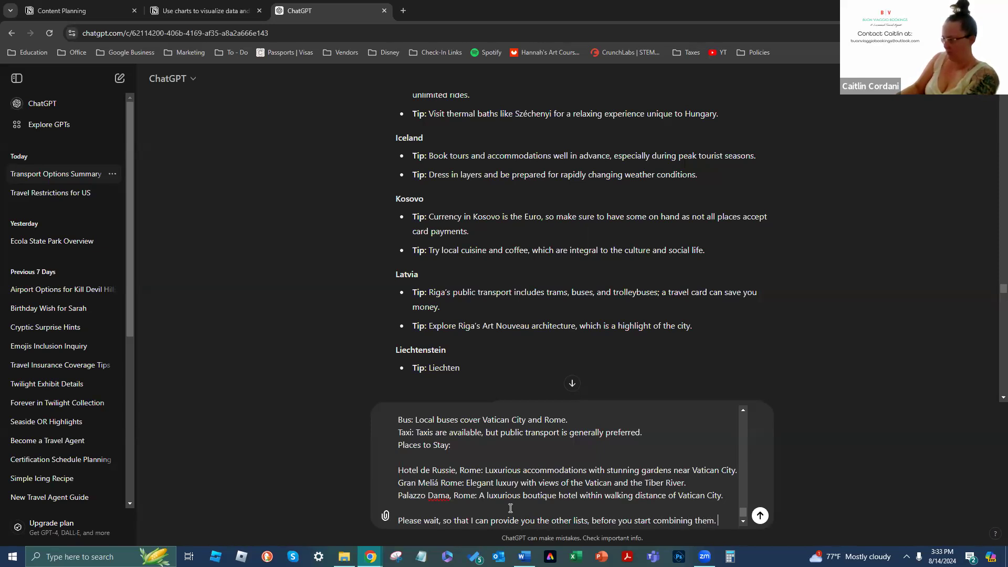
type(" them.")
key("Return")
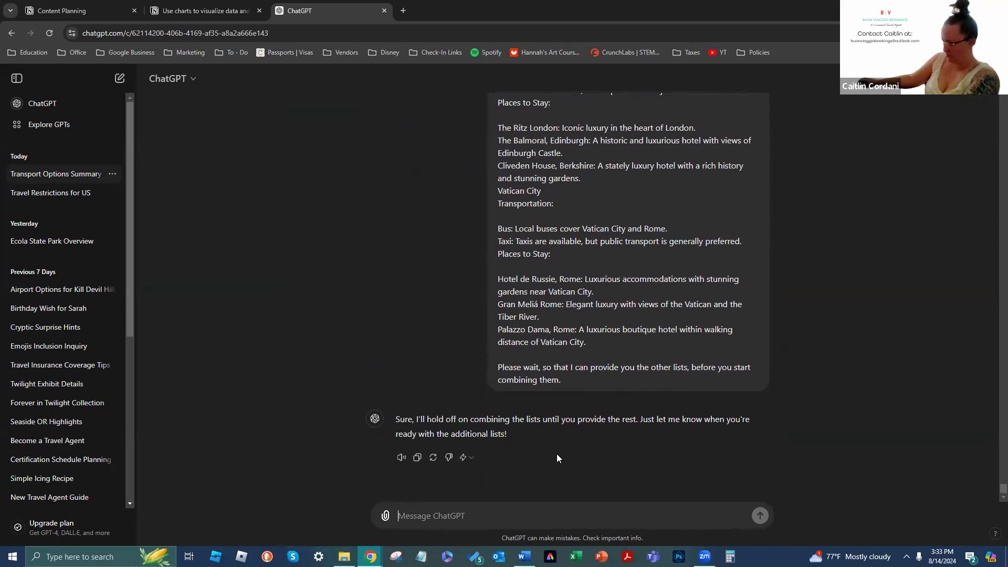
Switch to the European Tour document in Word and copy the selected Traveler's Tips of the Day list
left_click(524, 556)
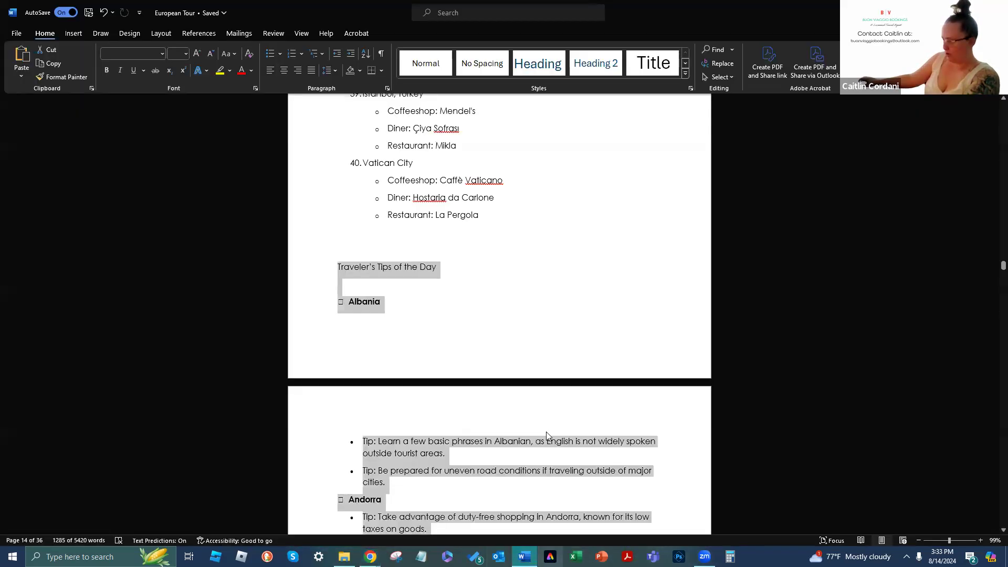
right_click(386, 273)
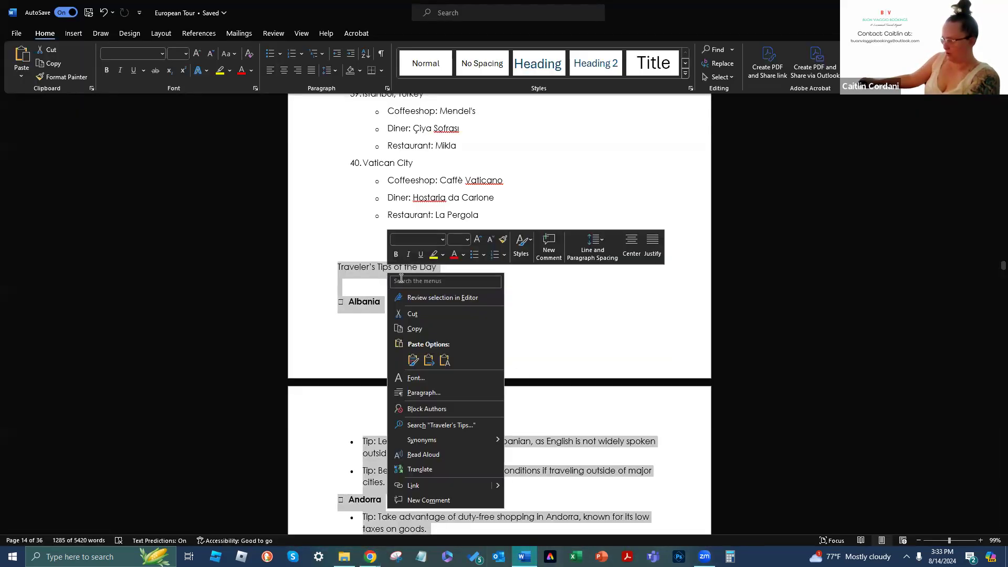
left_click(434, 331)
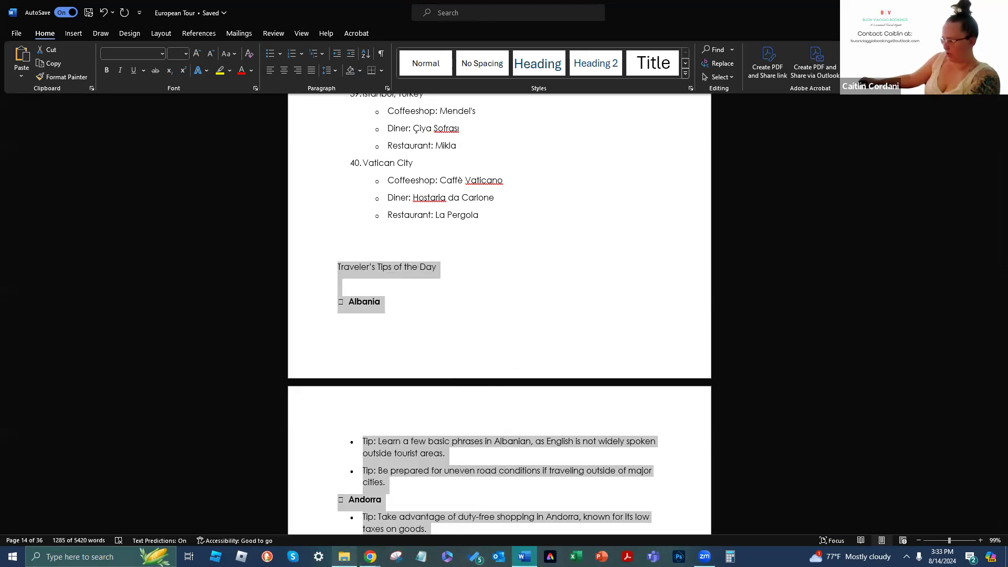
Switch to ChatGPT, start a new message with "This is the next list:" and paste the copied travel tips below it
mouse_move(370, 557)
left_click(520, 517)
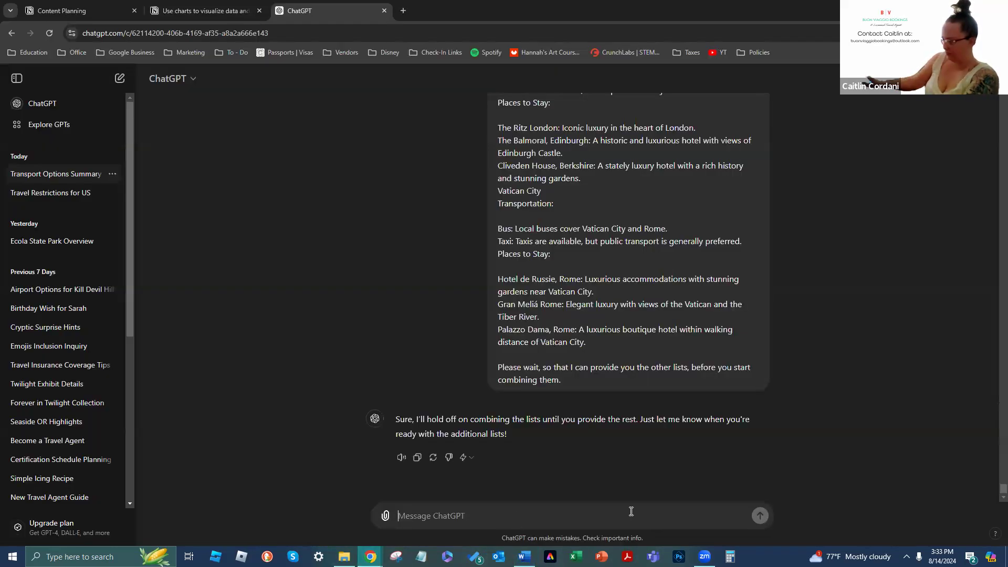
type("This is the next list")
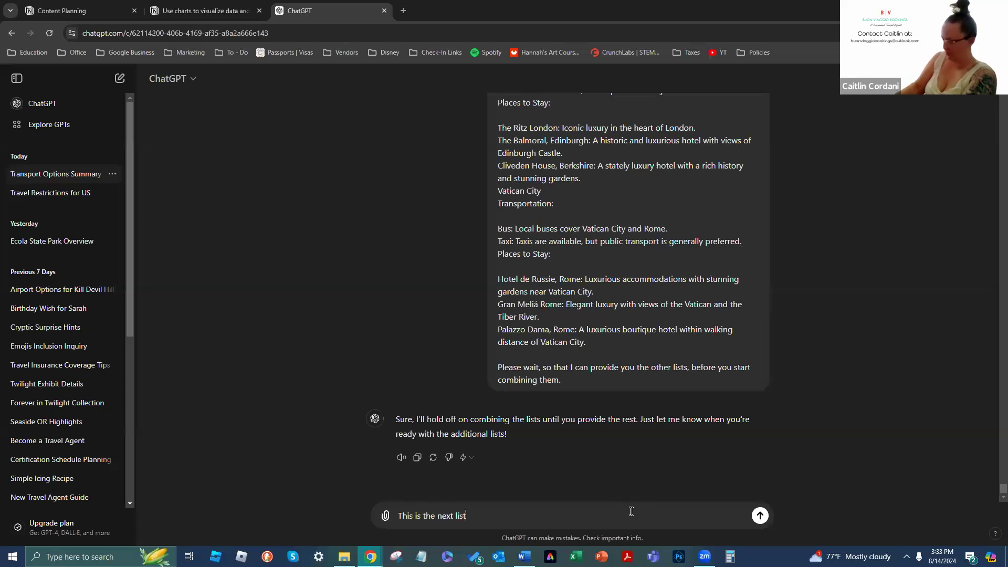
type(":")
key("shift+Return")
key("shift+Return")
key("ctrl+v")
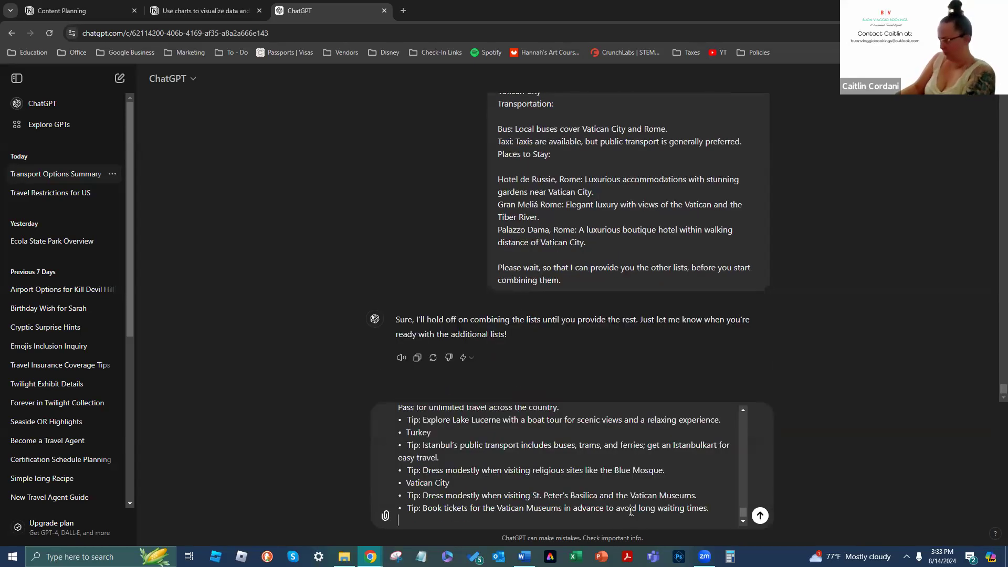
Below the tips list, add "Please wait for another list." and send the message
type("Please")
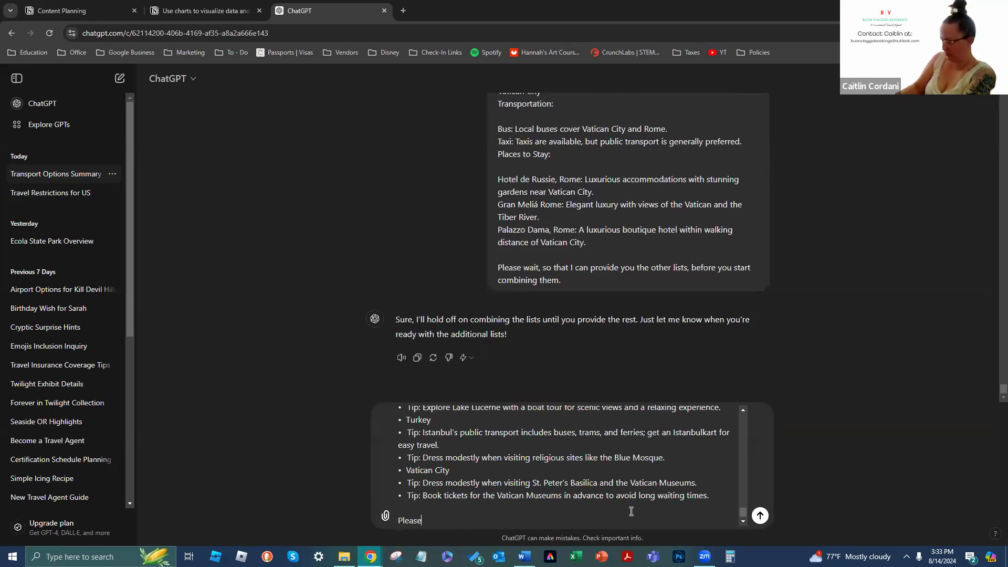
type(" wait for other")
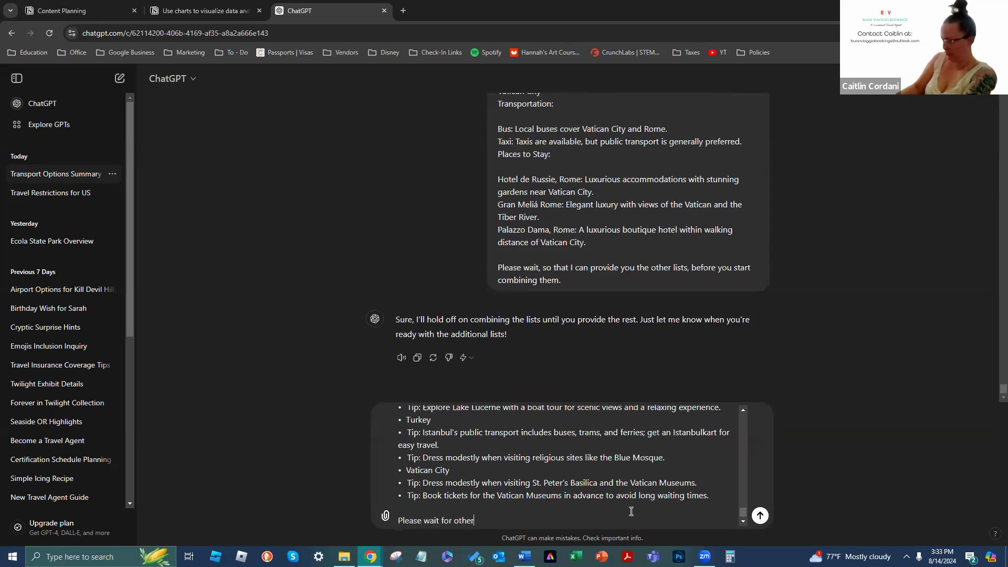
key("BackSpace")
key("BackSpace")
key("BackSpace")
key("BackSpace")
key("BackSpace")
type("ano")
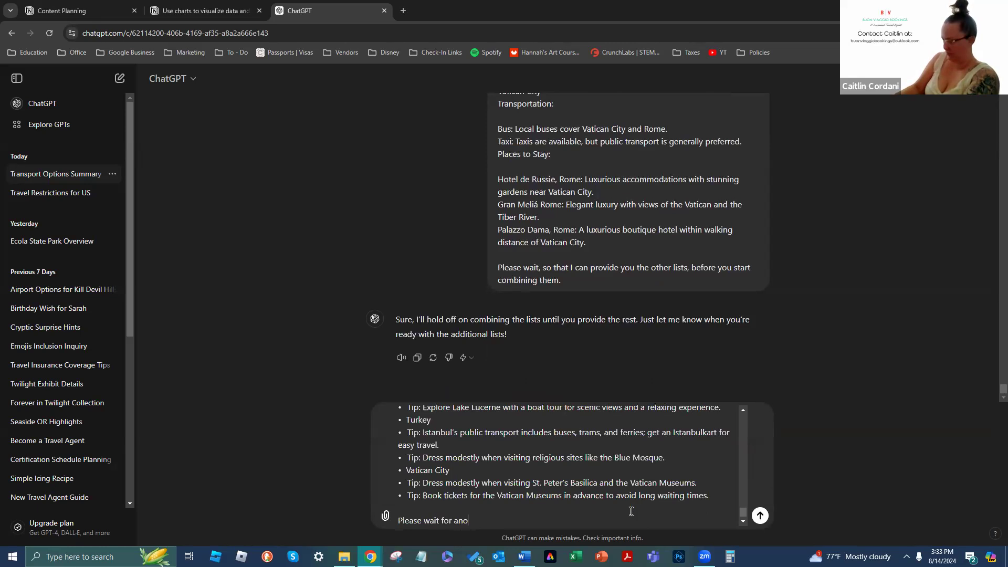
type("ther list.")
key("Return")
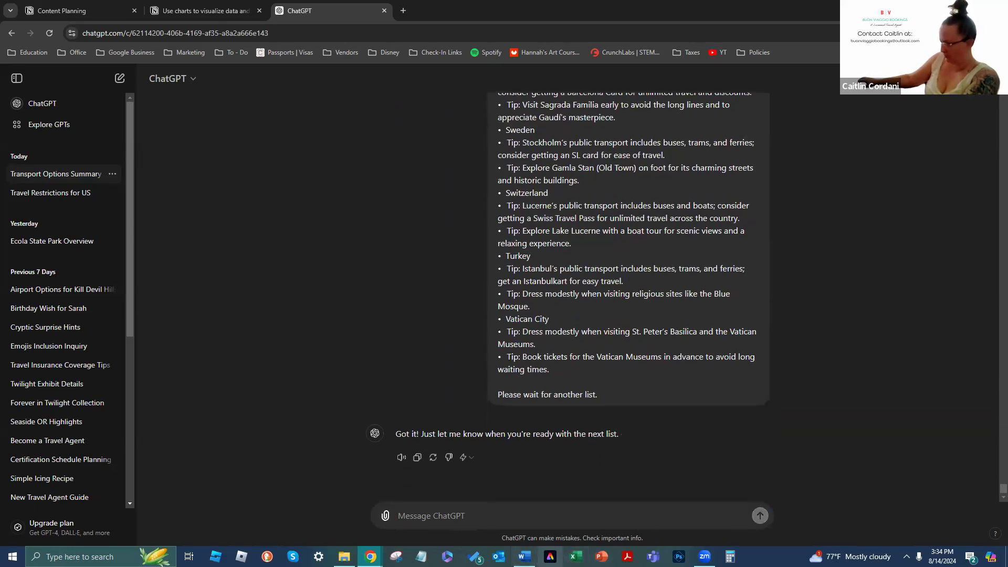
Switch to Word and copy the whole Places to eat list, from its heading through the Vatican City restaurant
left_click(524, 557)
scroll(489, 306, "up", 2)
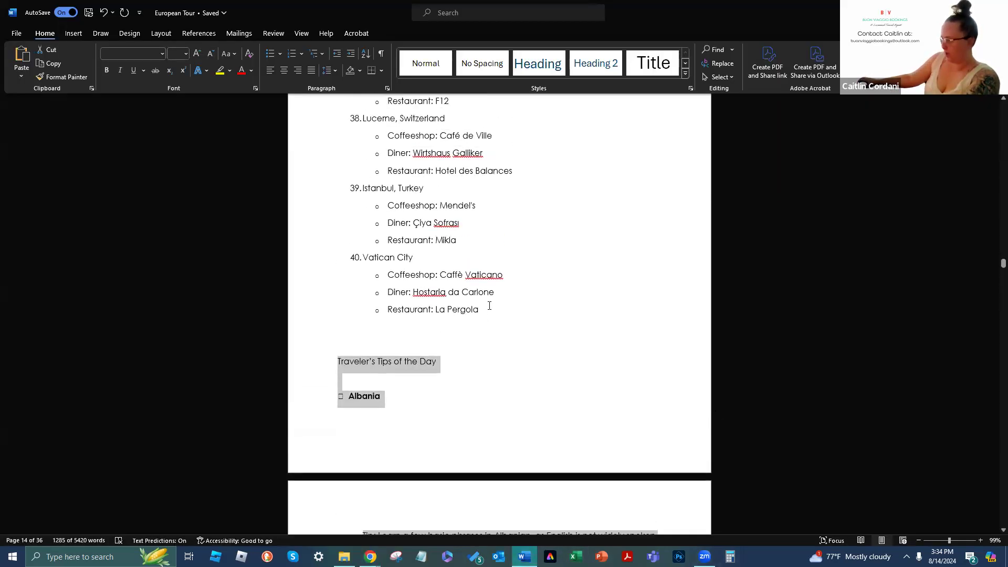
left_click_drag(465, 304, 342, 403)
scroll(401, 217, "up", 10)
scroll(399, 239, "up", 15)
scroll(386, 246, "up", 15)
scroll(386, 243, "up", 15)
scroll(388, 245, "up", 10)
Switch to ChatGPT, start a message with "Here is the next list:" and paste the copied Places to eat list below it
left_click(370, 557)
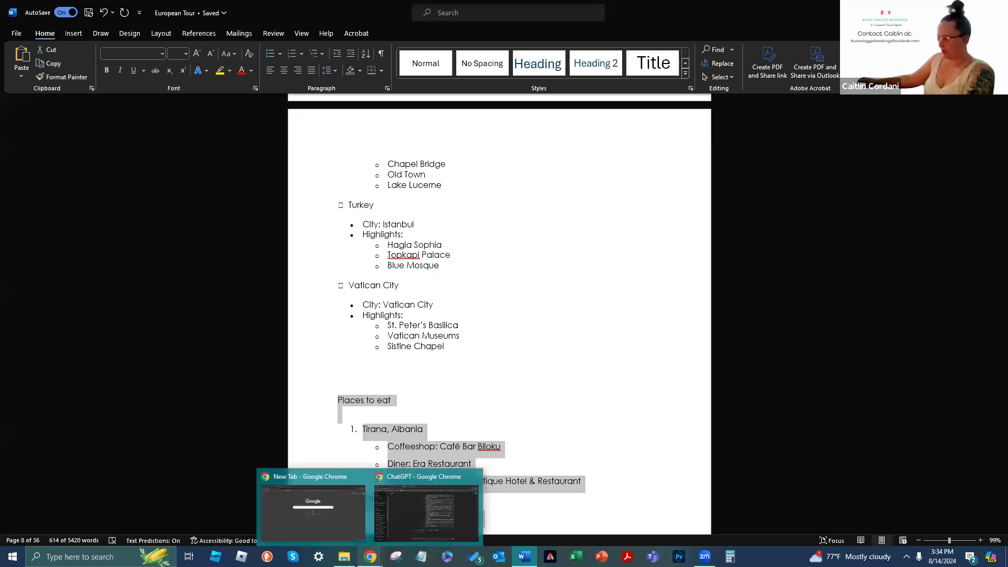
left_click(462, 481)
left_click(471, 517)
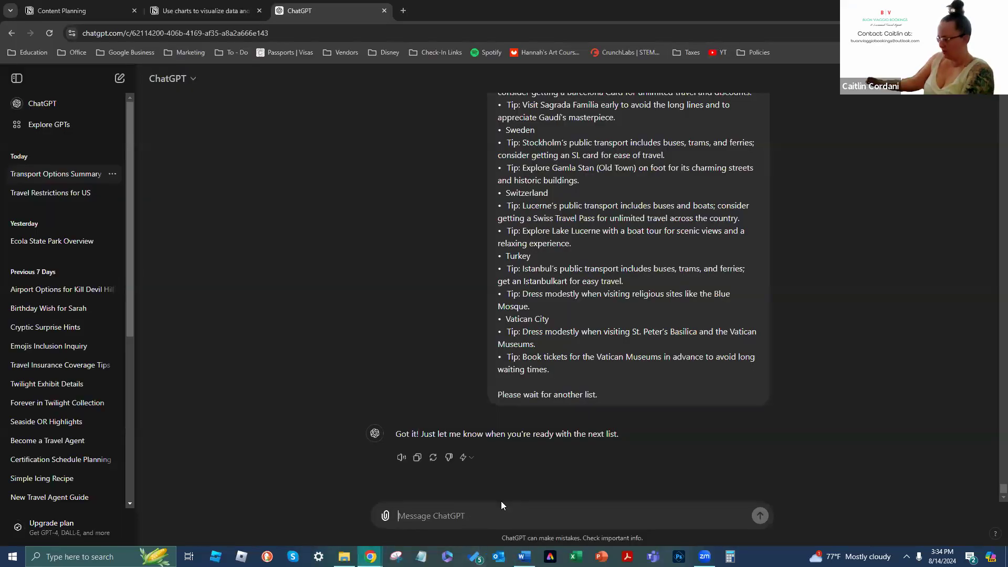
type("Here is the n")
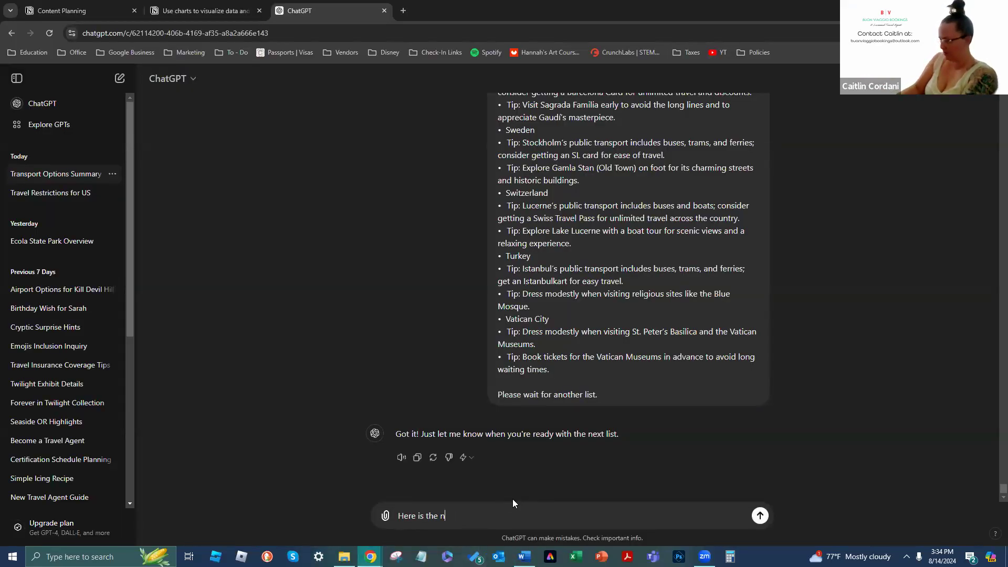
type("ext list:")
key("shift+Return")
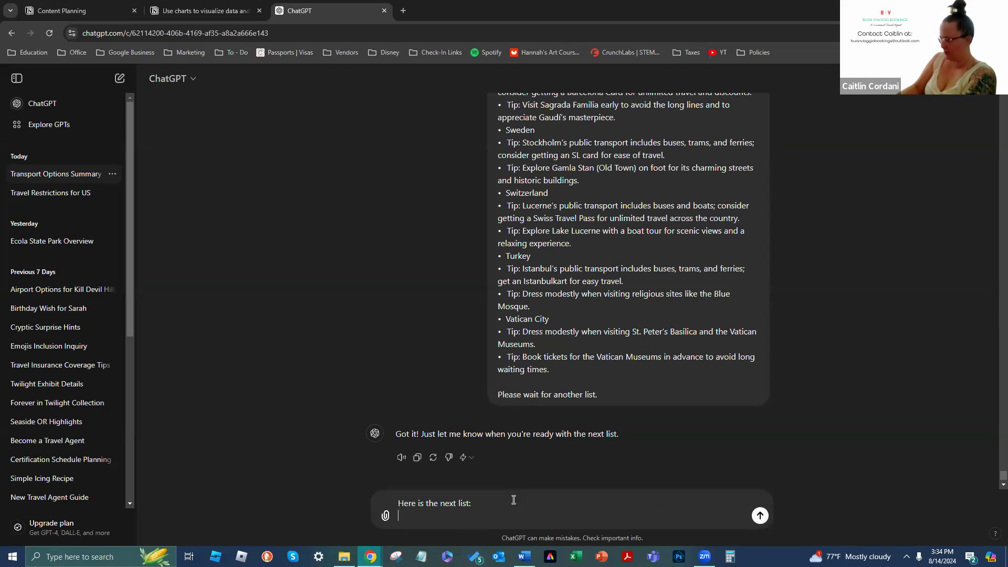
key("ctrl+v")
Below the restaurant list, add "There is another list. Please hold on." and send the message
key("shift+Return")
type("There is anot")
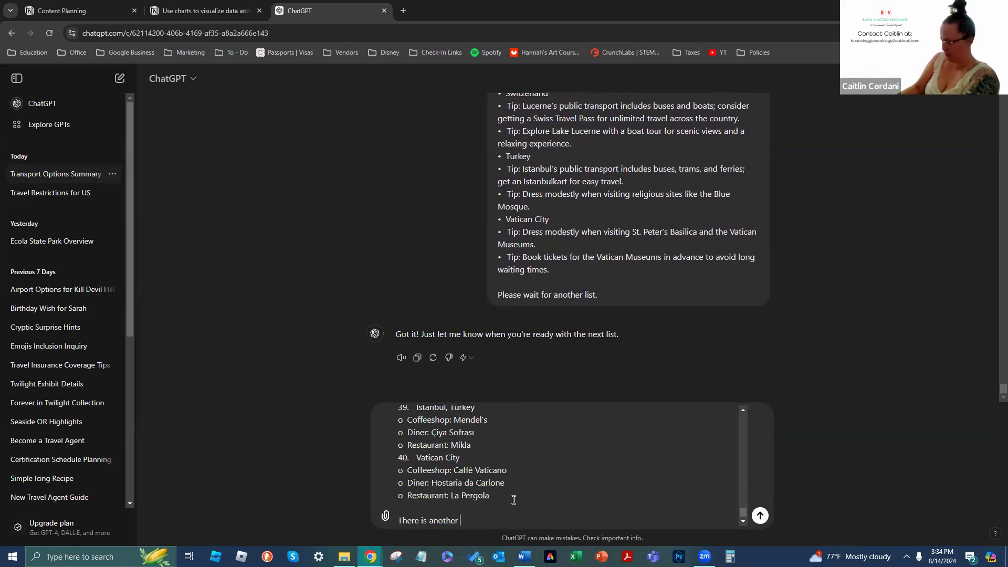
type("her list. Please hold on.")
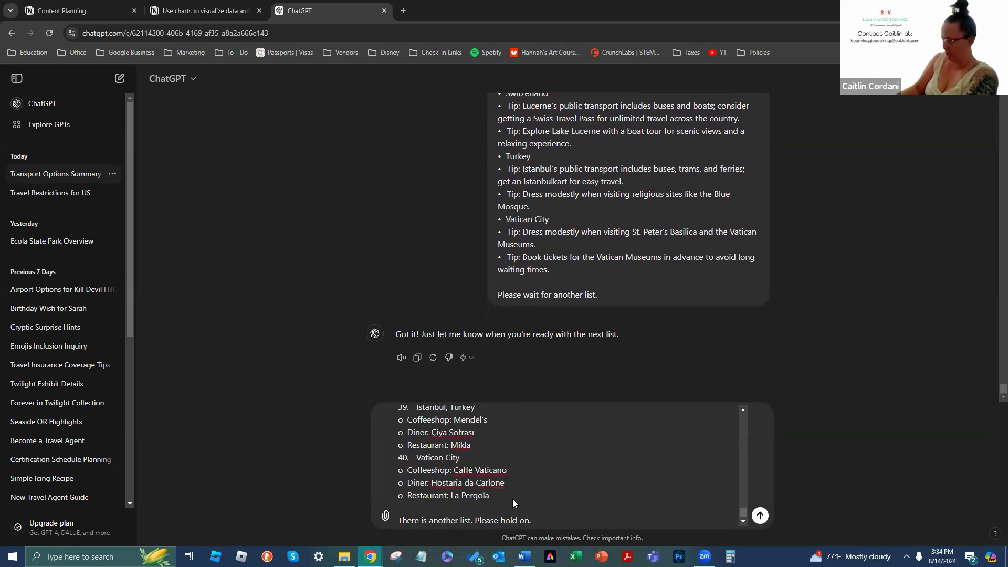
key("Return")
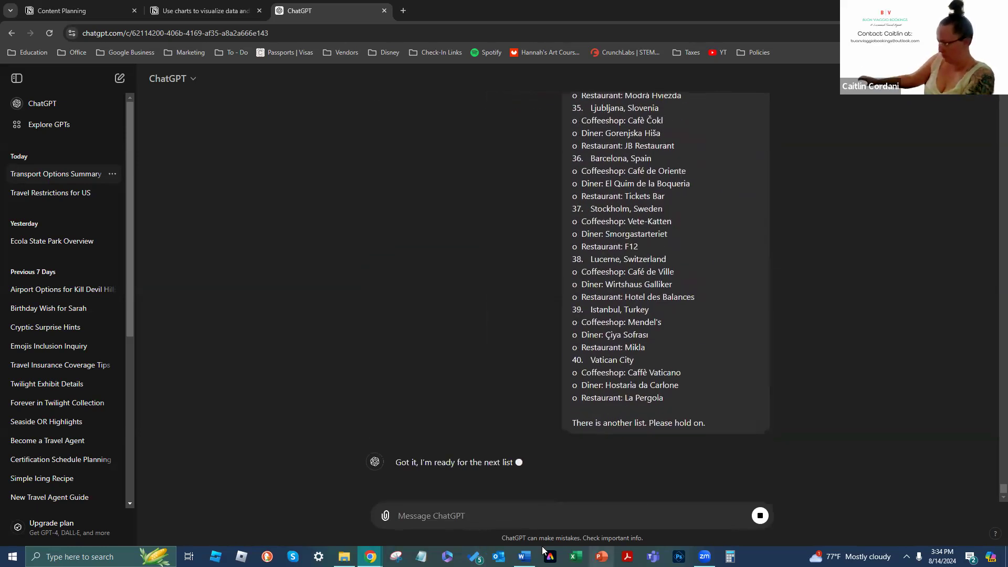
Switch to Word and copy the Countries list, from its heading through the Vatican City highlights
left_click(524, 556)
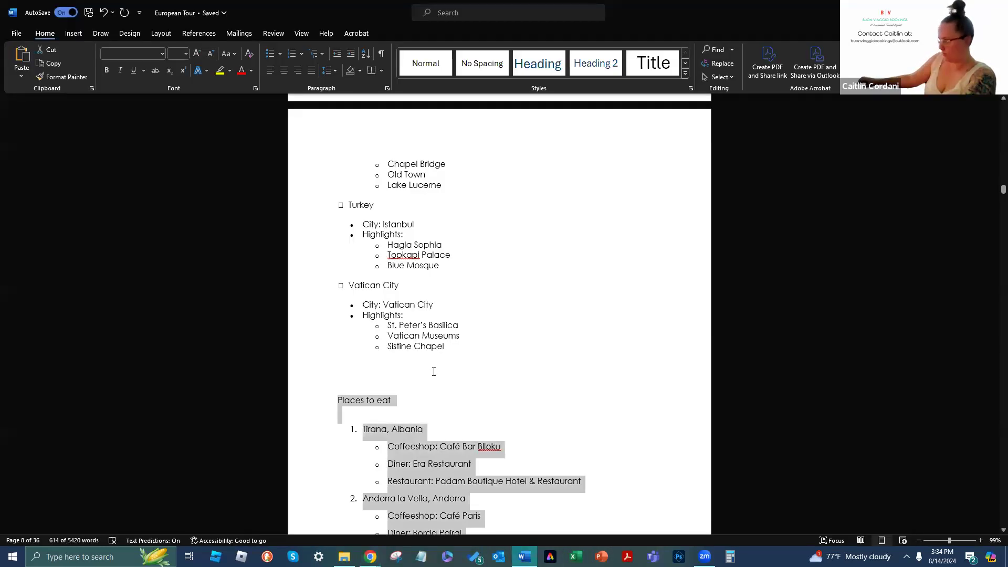
left_click_drag(464, 350, 336, 210)
scroll(364, 273, "up", 10)
scroll(344, 272, "up", 20)
scroll(341, 252, "up", 15)
scroll(335, 246, "up", 20)
scroll(335, 245, "up", 20)
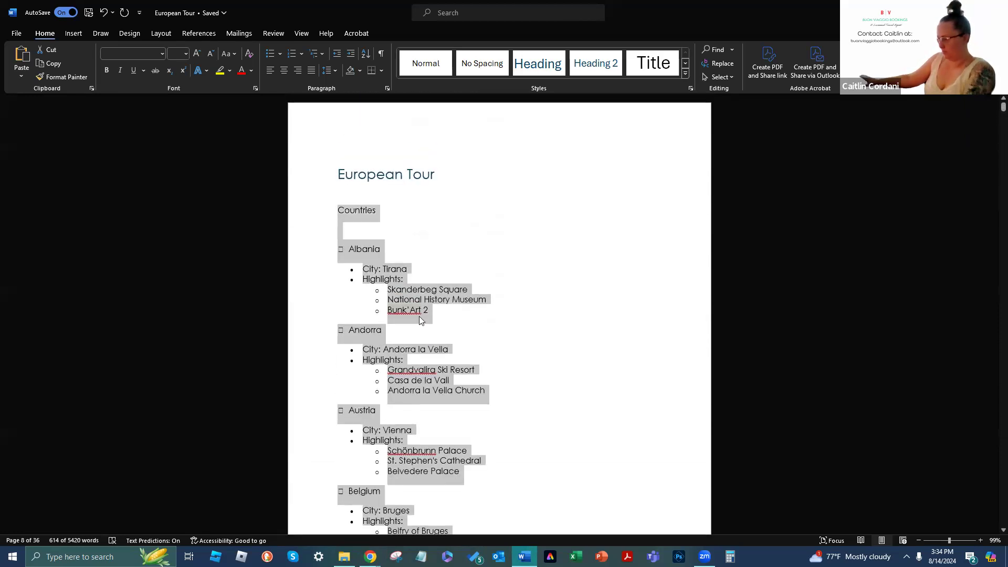
Switch to ChatGPT and start a new message with the line "This list should be listed first:"
left_click(370, 557)
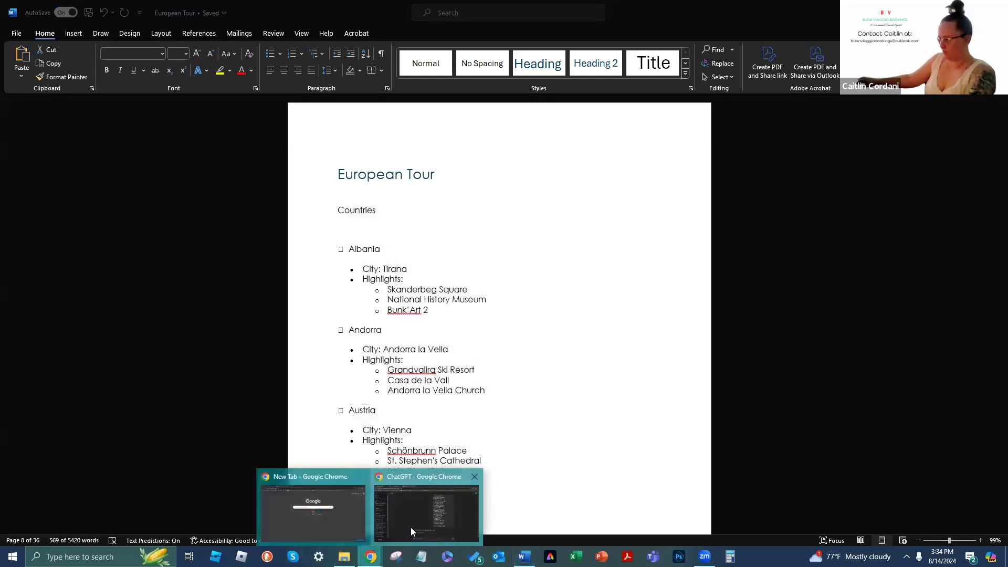
left_click(411, 527)
left_click(472, 512)
type("This ")
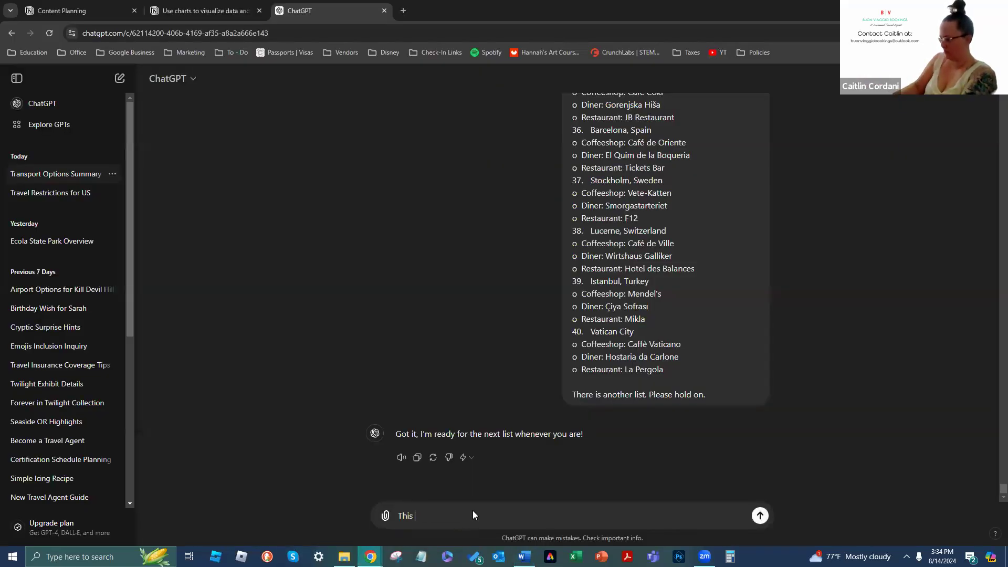
type("list should be listed first:")
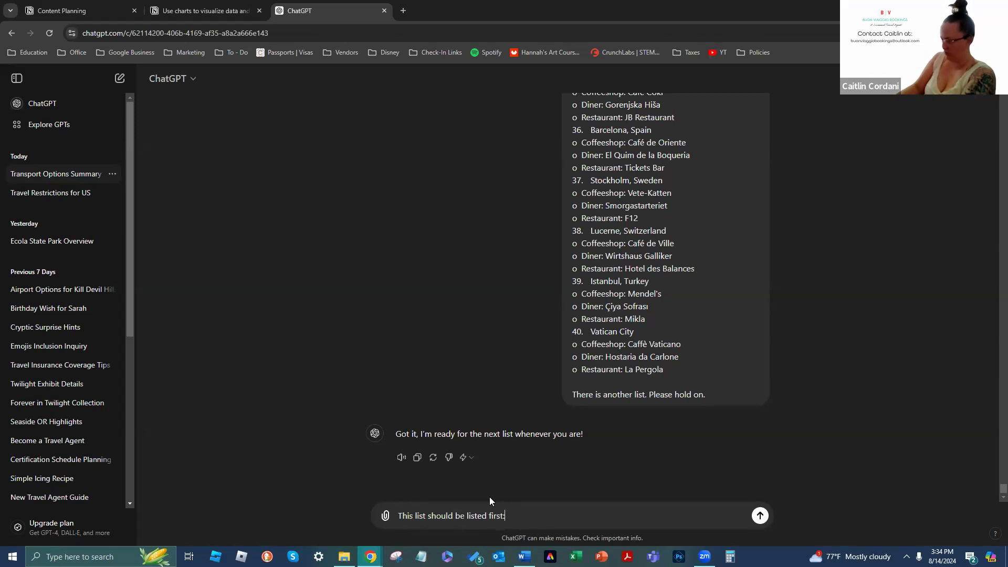
key("shift+Return")
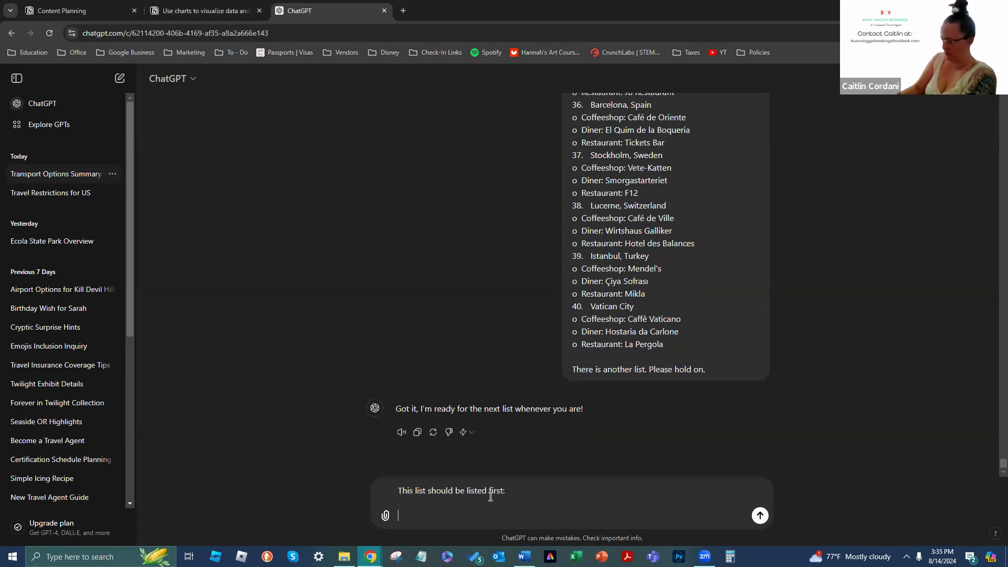
key("BackSpace")
Add a second line giving the remaining order: "Then Places to Visit, Restaurants, Transportation, Traveler's Tips of the Day"
type("Th")
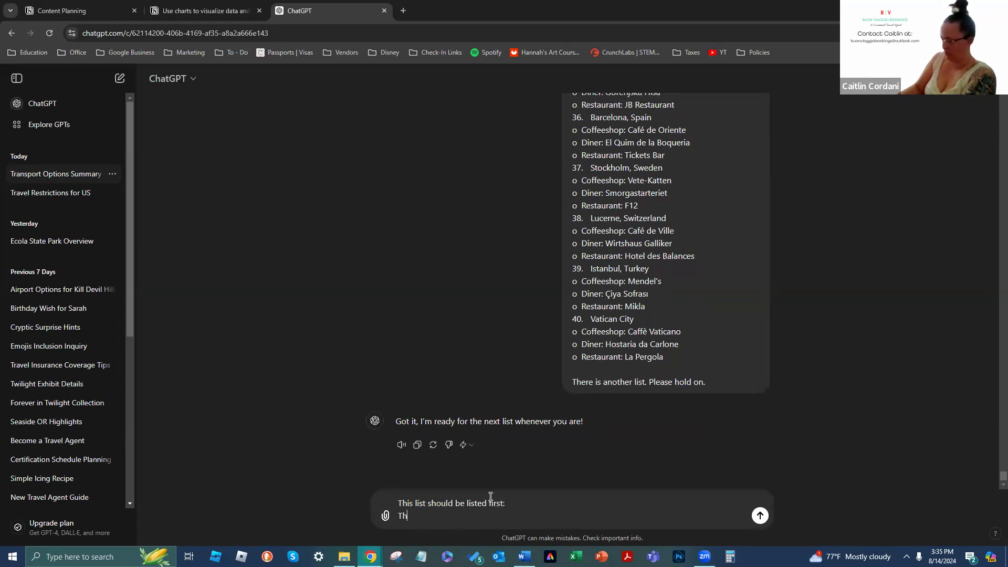
type("en Tra")
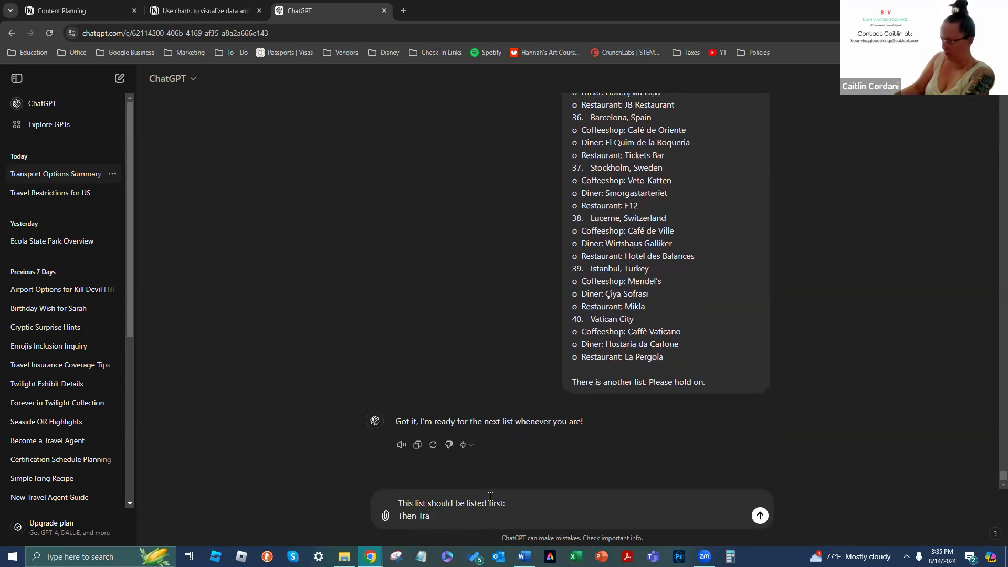
key("BackSpace")
key("BackSpace")
key("BackSpace")
type("Places to Visit,")
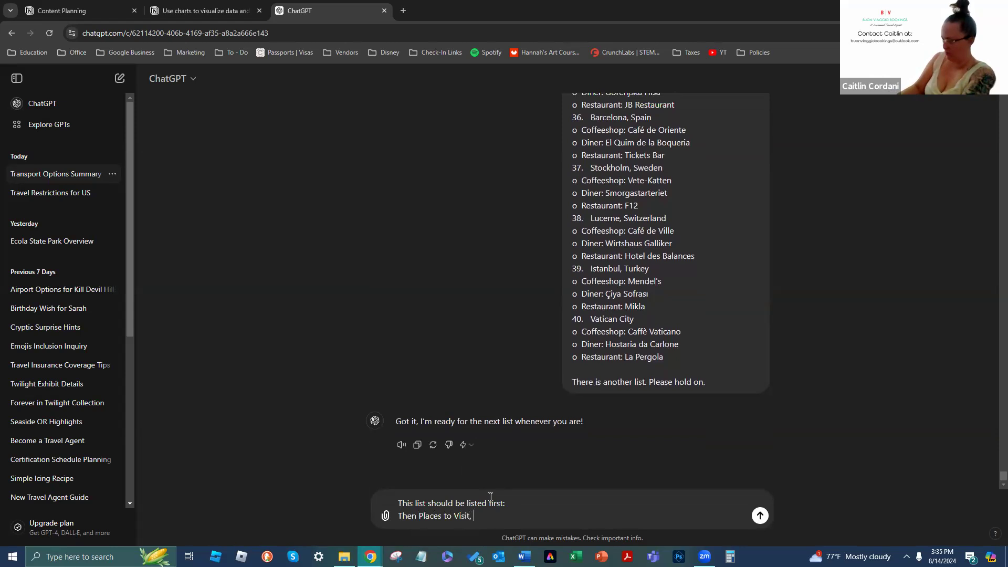
type(" Rest")
type("ansportatio")
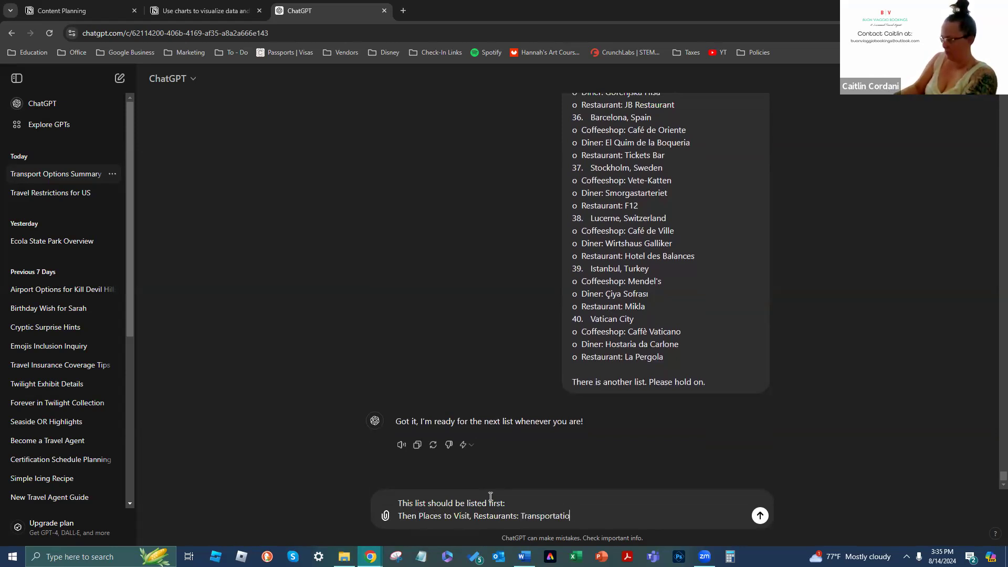
key("BackSpace")
key("BackSpace")
key("BackSpace")
key("BackSpace")
key("BackSpace")
key("BackSpace")
key("BackSpace")
key("BackSpace")
key("BackSpace")
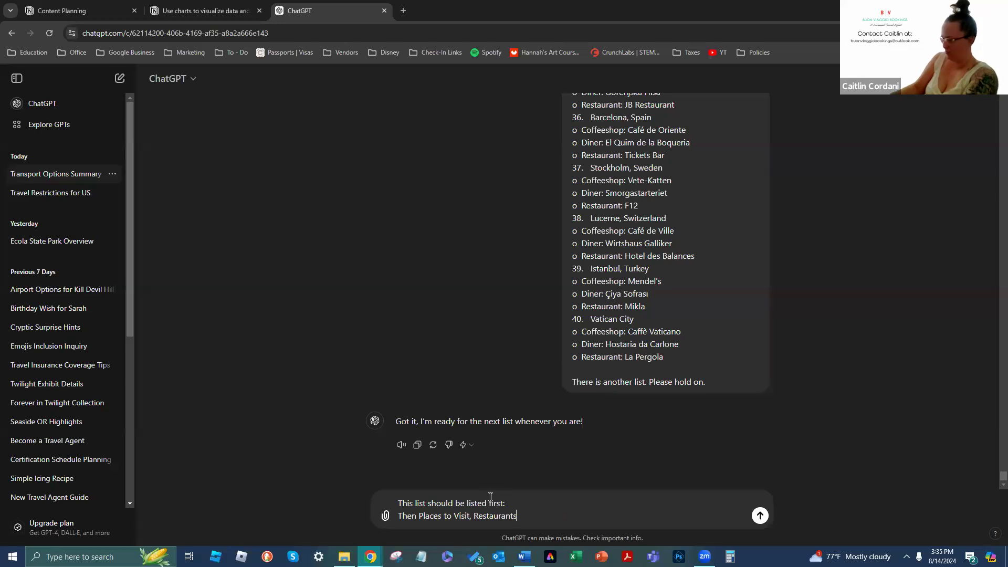
type("ransportation")
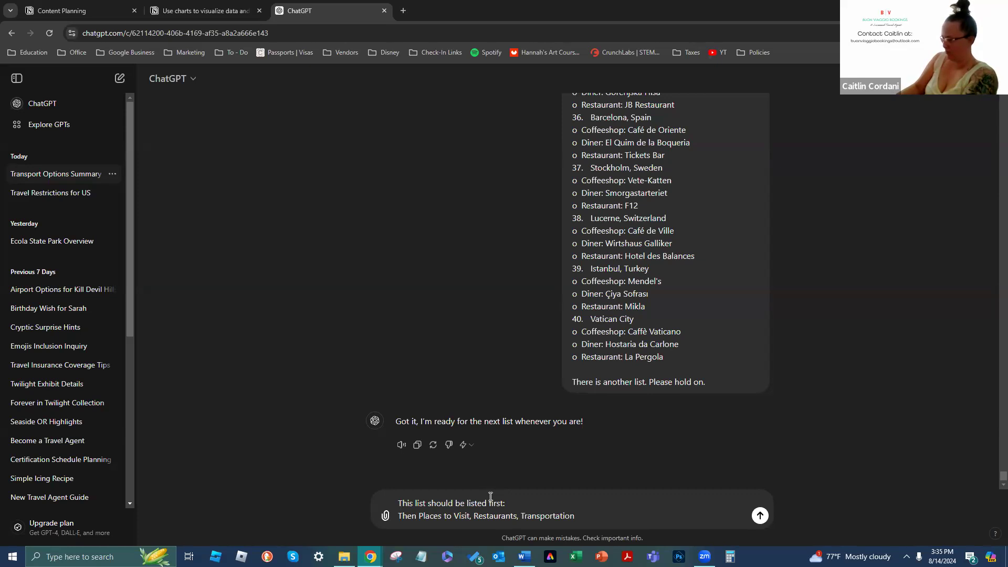
type(", Traveler's Tips of the Day")
key("shift+Return")
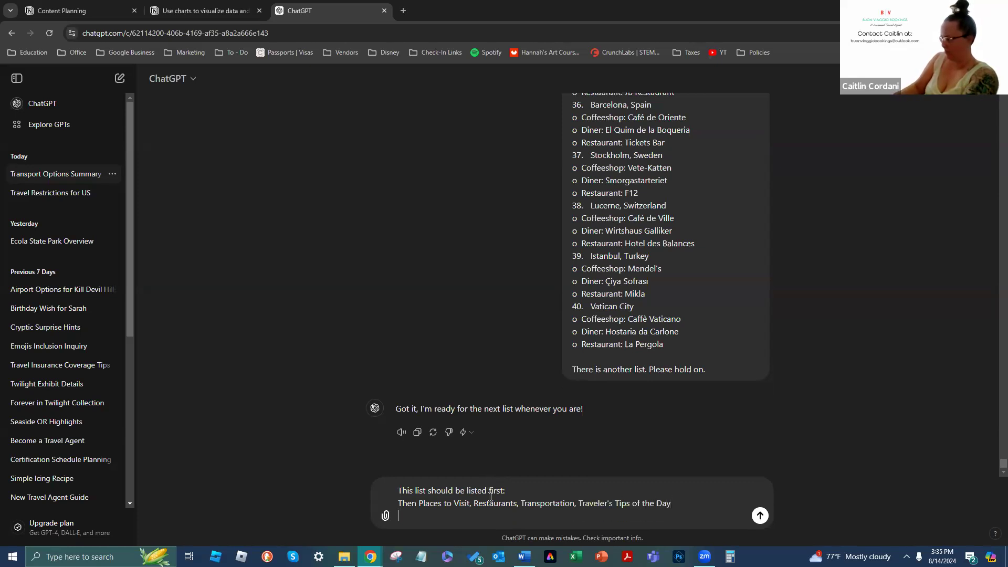
Paste the copied Countries list below the ordering line, send the message and look through the reply
key("ctrl+v")
key("Return")
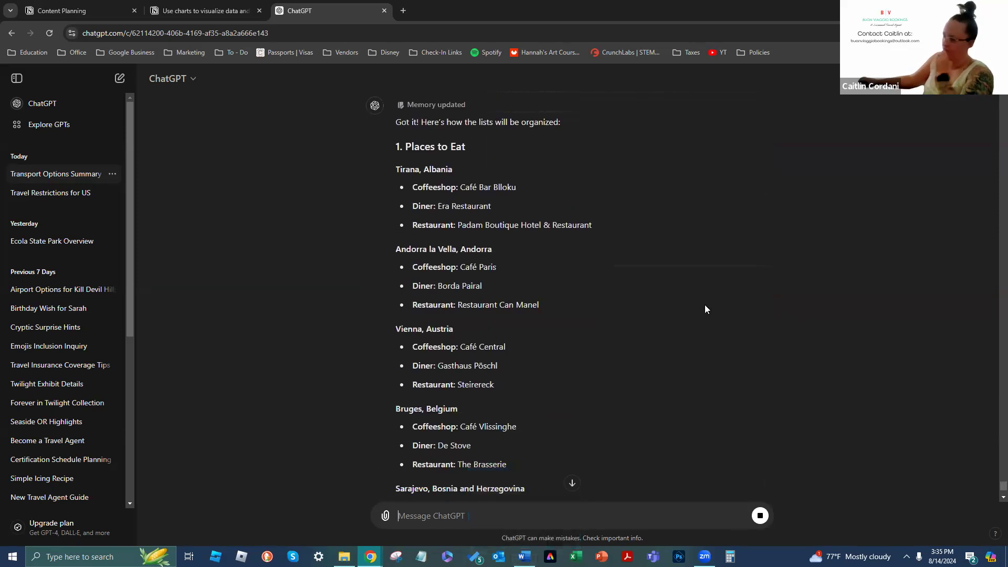
scroll(705, 306, "up", 1)
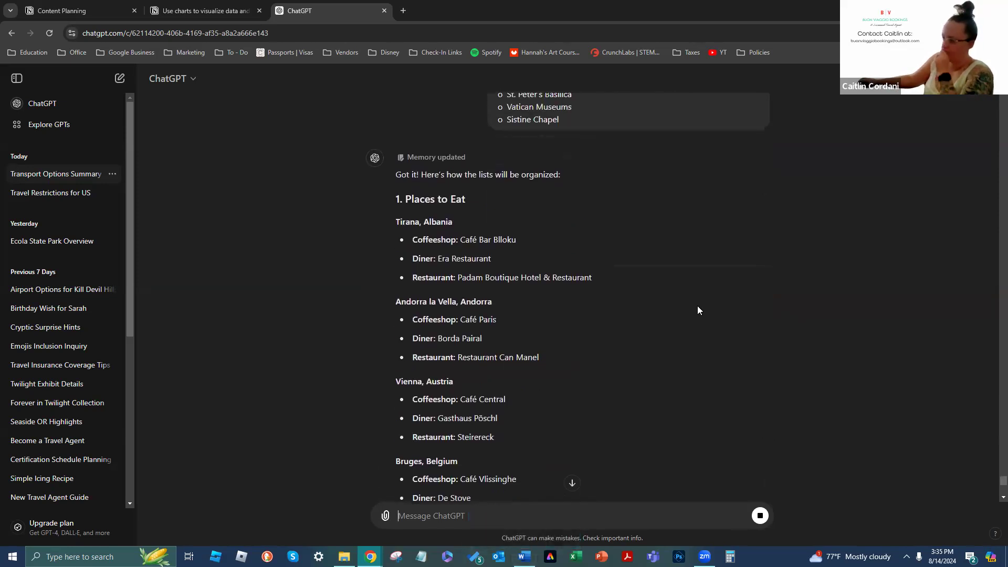
scroll(697, 311, "down", 2)
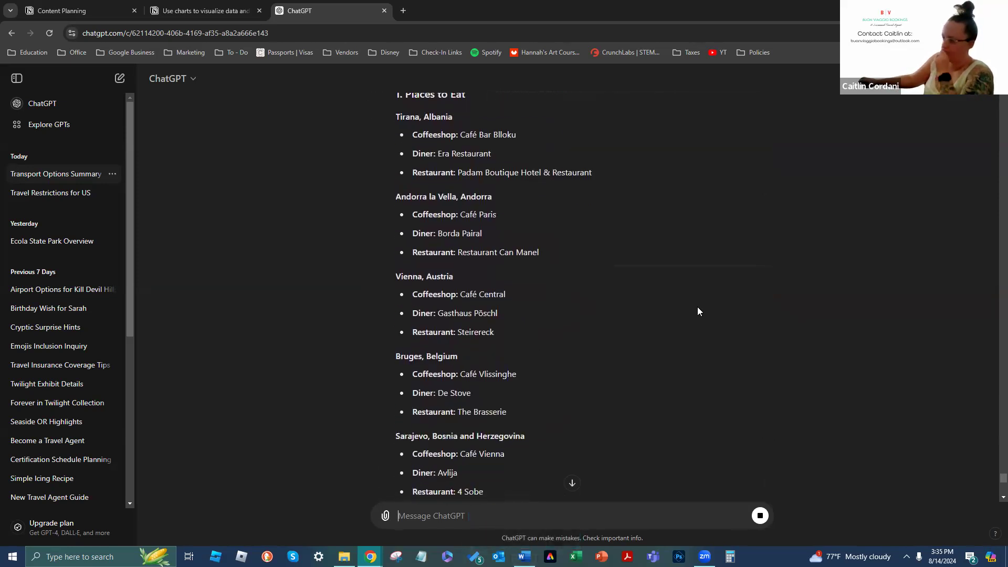
scroll(708, 325, "down", 15)
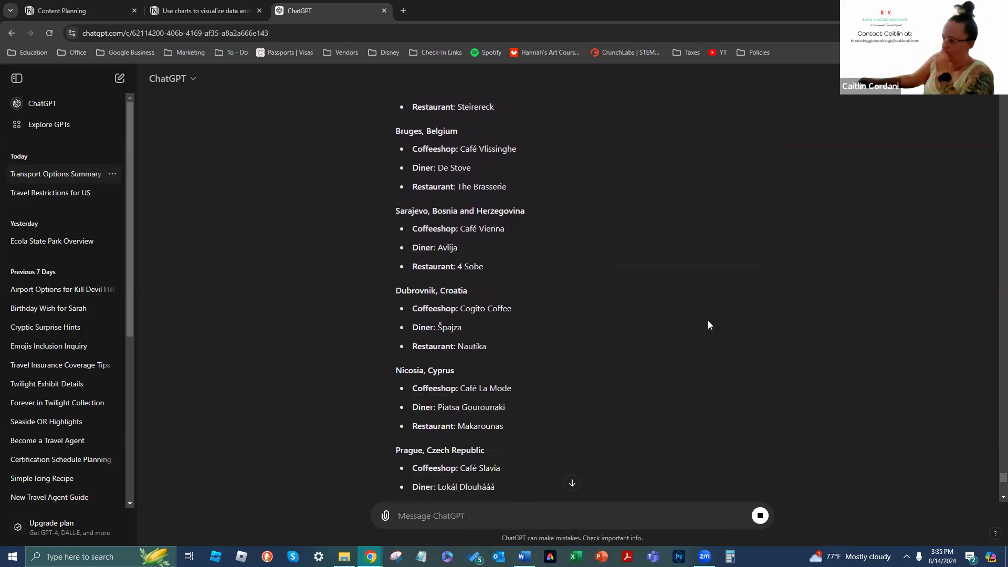
Look through the coffeeshop, diner and restaurant entries in the reply and stop ChatGPT from generating the rest
scroll(711, 327, "down", 18)
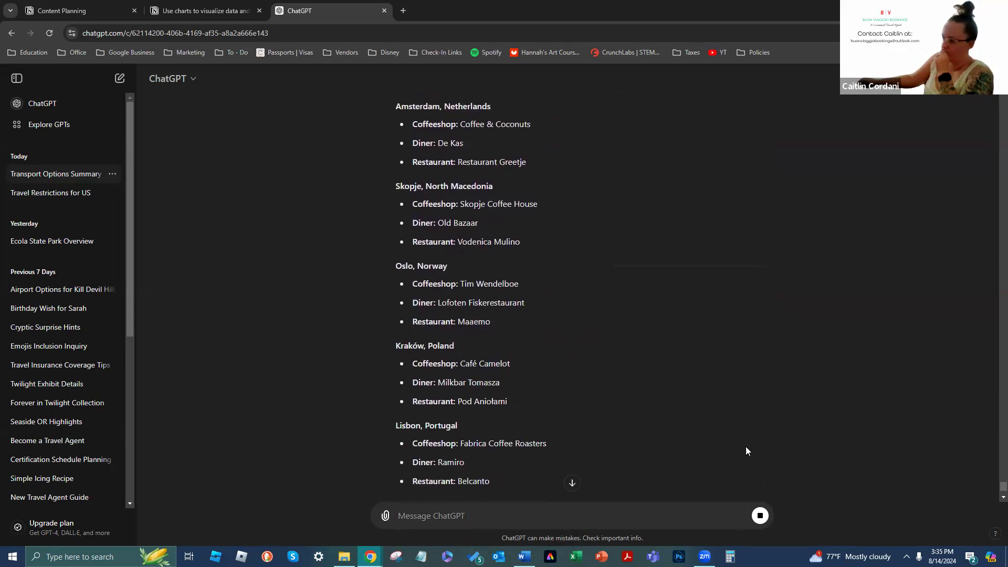
scroll(698, 470, "down", 2)
scroll(596, 400, "down", 7)
left_click(761, 517)
Start a new message with the line "But, these lists are not combined so that the country is only listed once."
type("But, ")
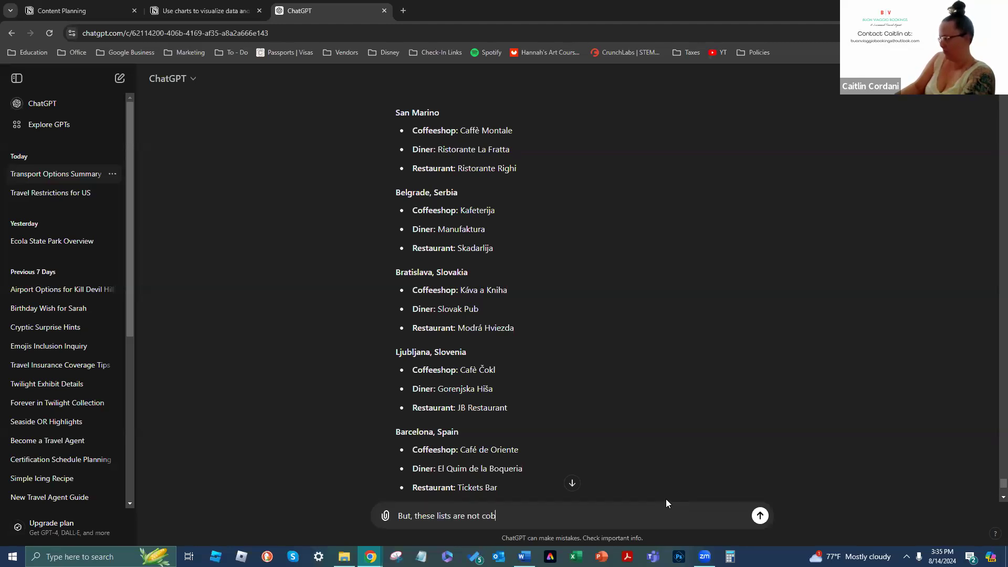
type("these lists are not combined")
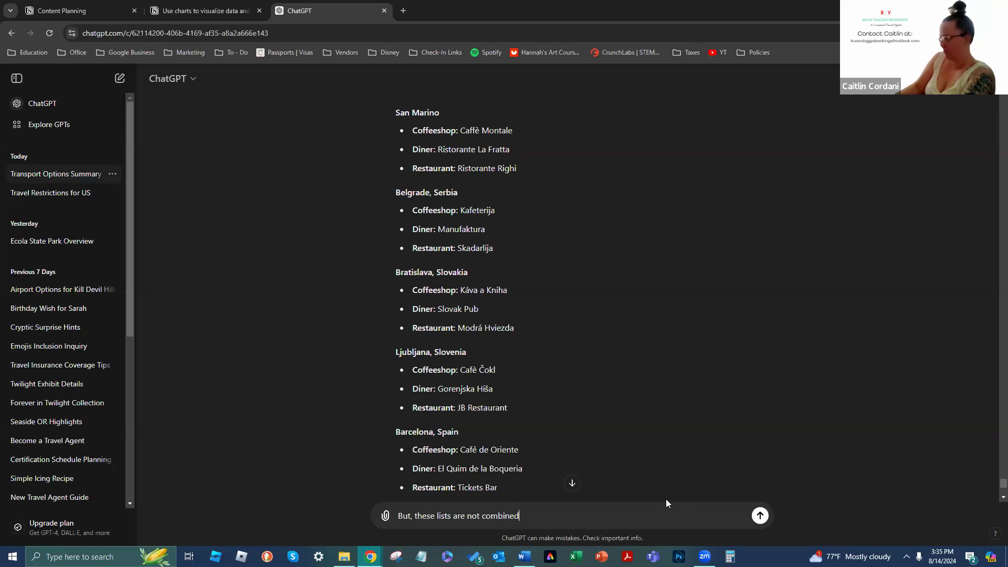
type(" so that the country is onl")
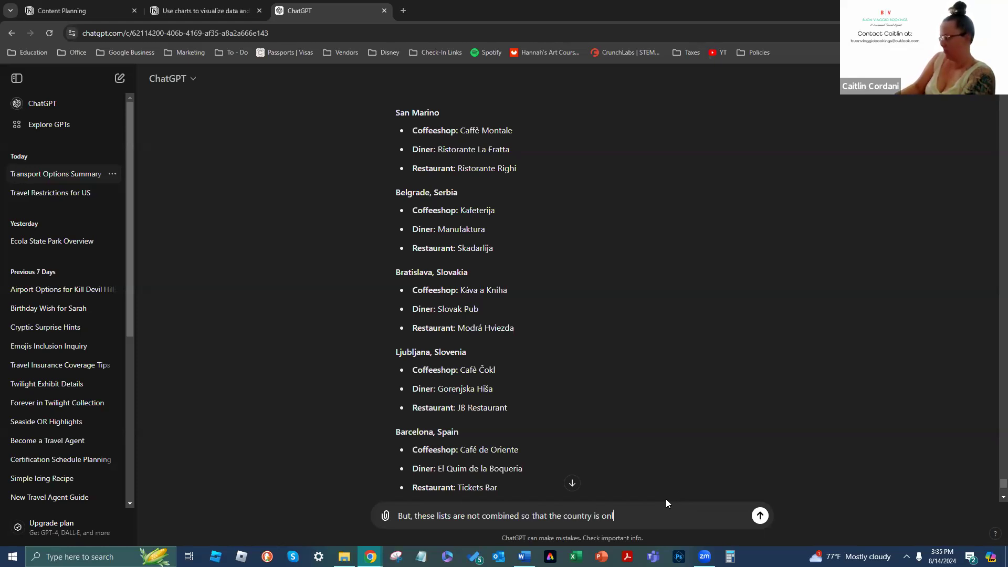
type("y listed once.")
Add a second line saying that just a single, shorter list is needed, send the message and look through the reply
key("shift+Return")
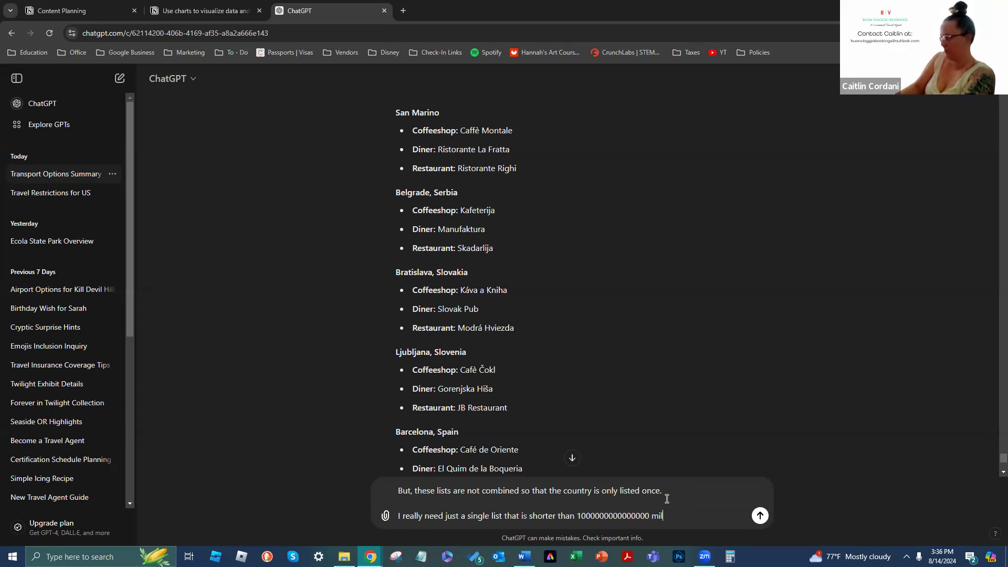
type(".")
key("Return")
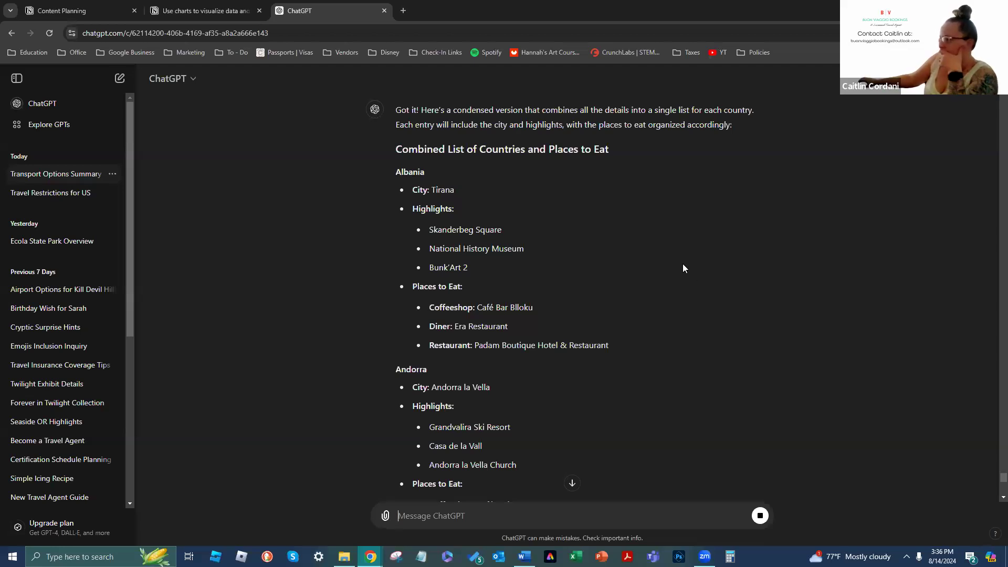
scroll(682, 268, "down", 7)
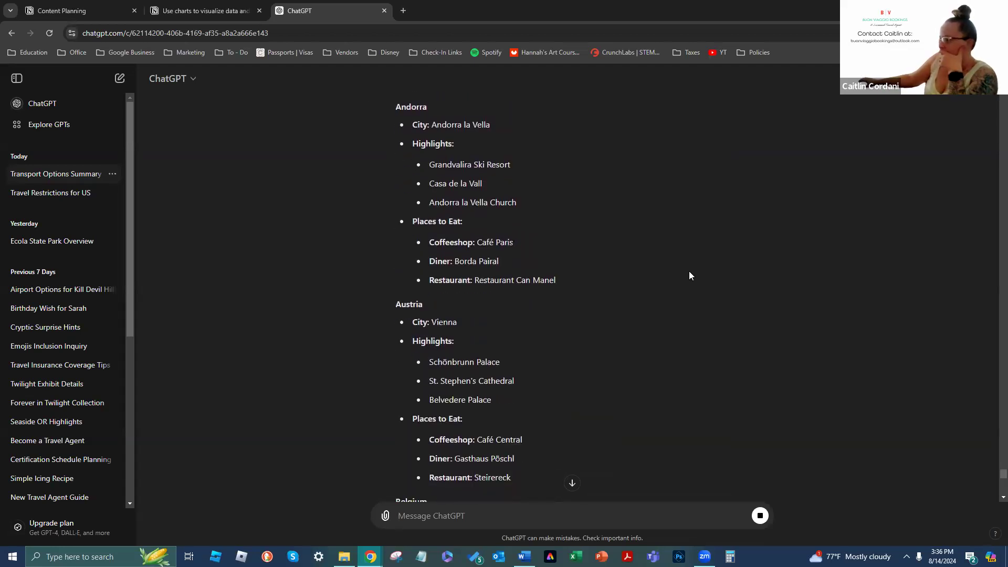
scroll(690, 272, "down", 10)
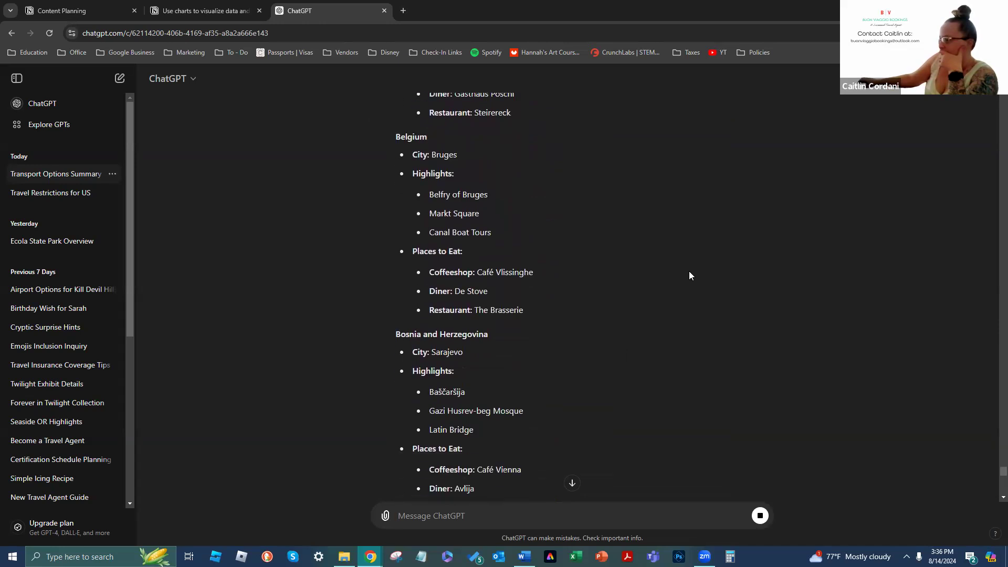
Review the generated list of countries with highlights and places to eat, and continue generating the response beyond North Macedonia
scroll(690, 275, "down", 14)
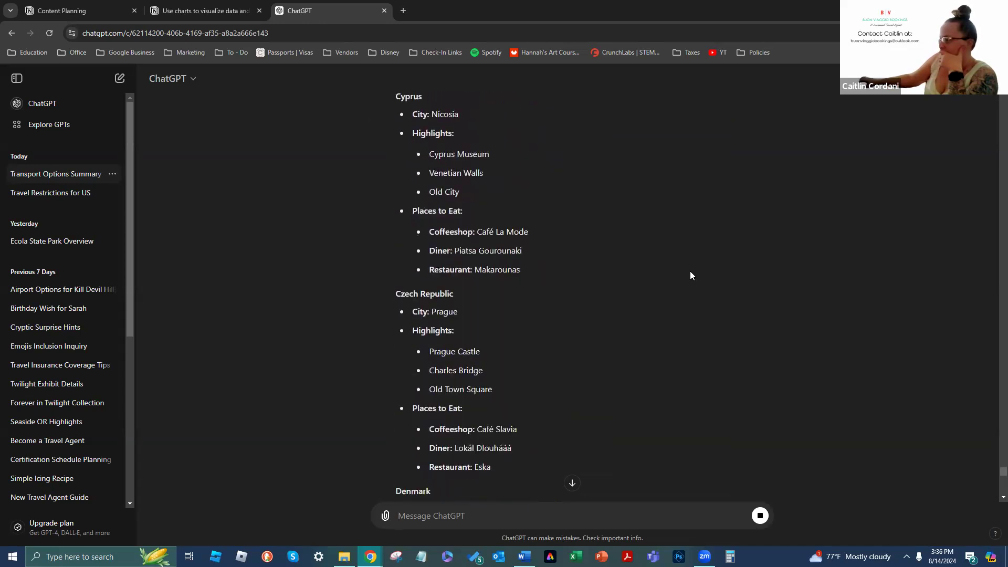
scroll(690, 275, "down", 20)
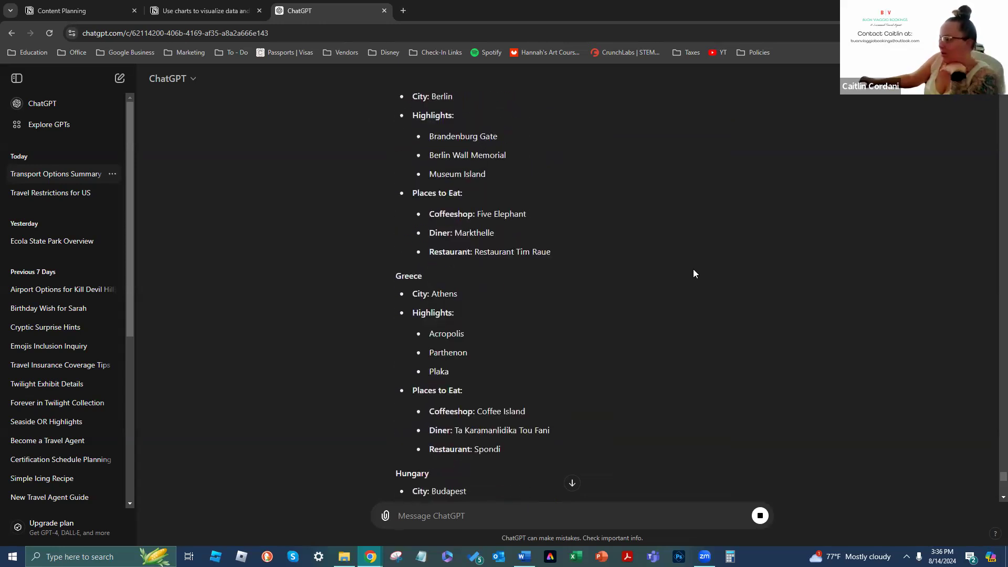
scroll(693, 289, "down", 12)
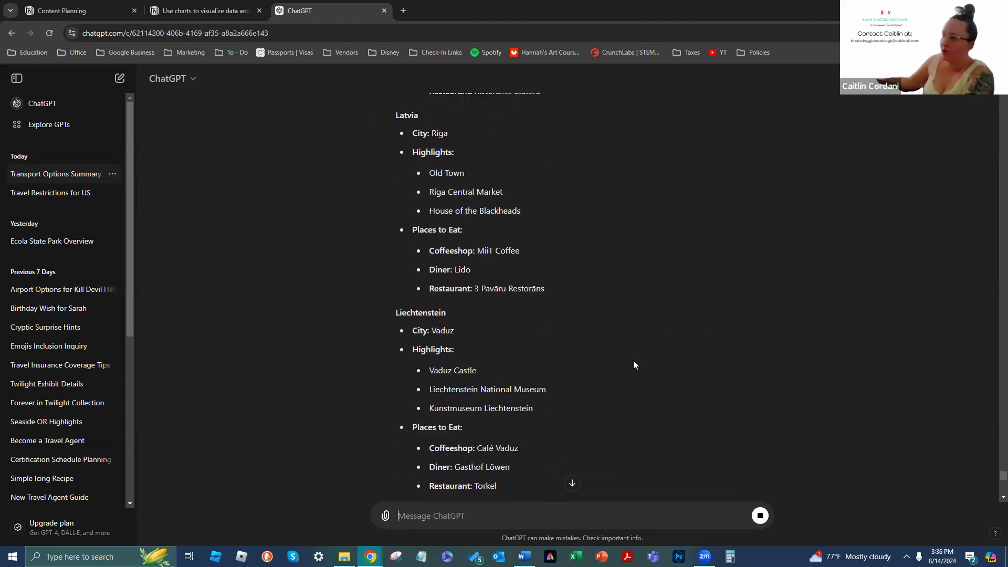
scroll(593, 360, "down", 6)
scroll(638, 492, "down", 2)
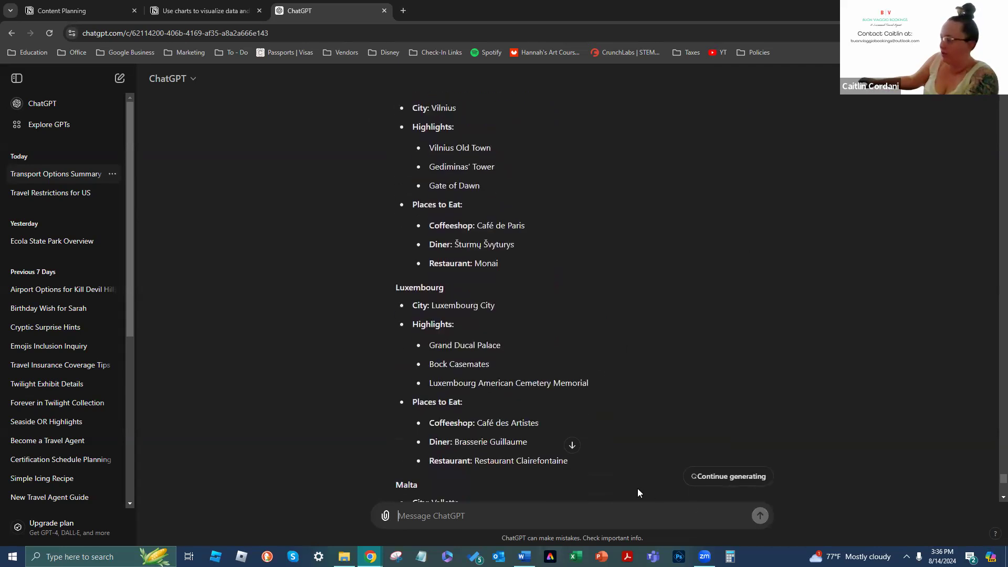
left_click(573, 447)
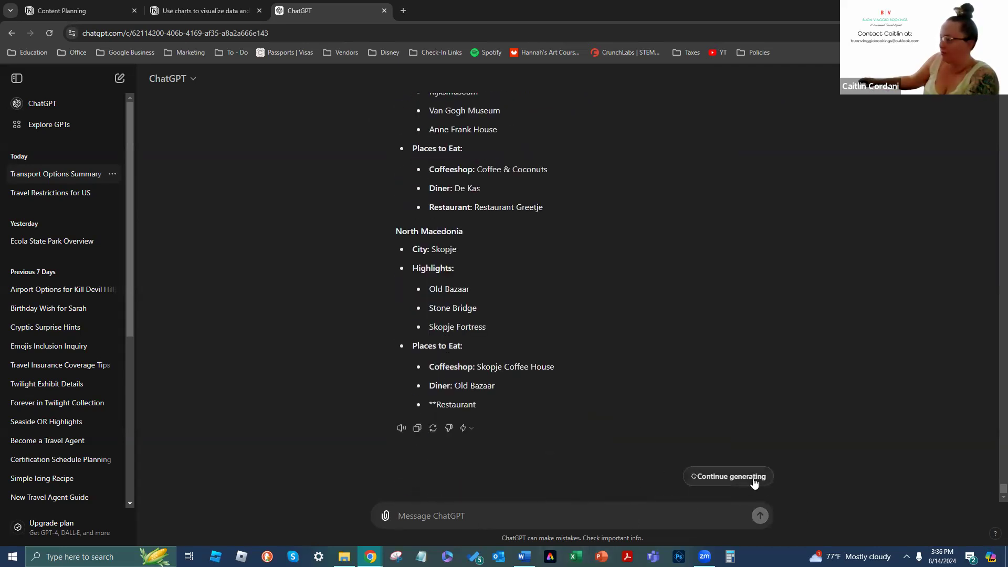
left_click(735, 476)
Switch to the European Tour document in Word and copy the Countries list from its heading through Vatican City's Sistine Chapel entry
left_click(252, 10)
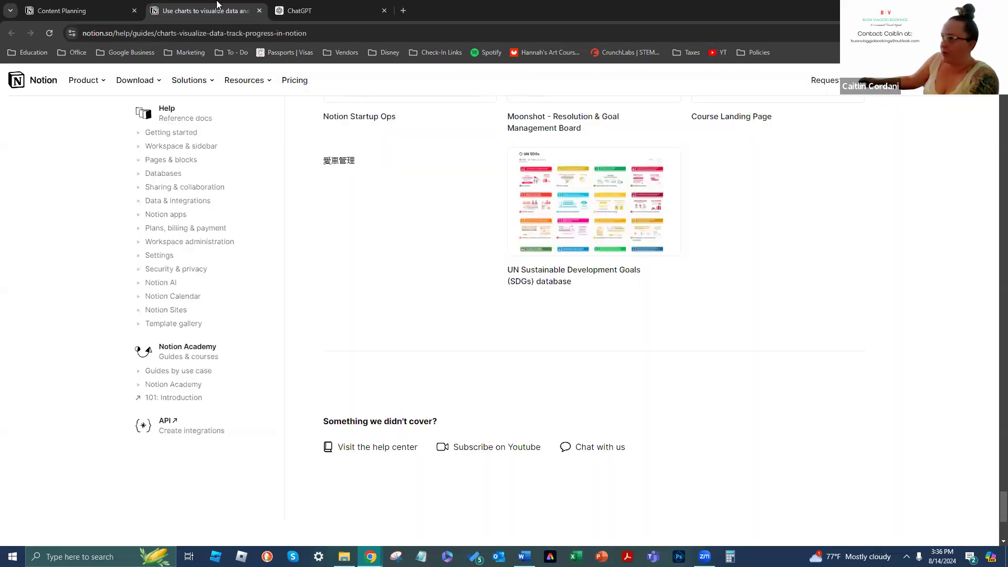
left_click(79, 11)
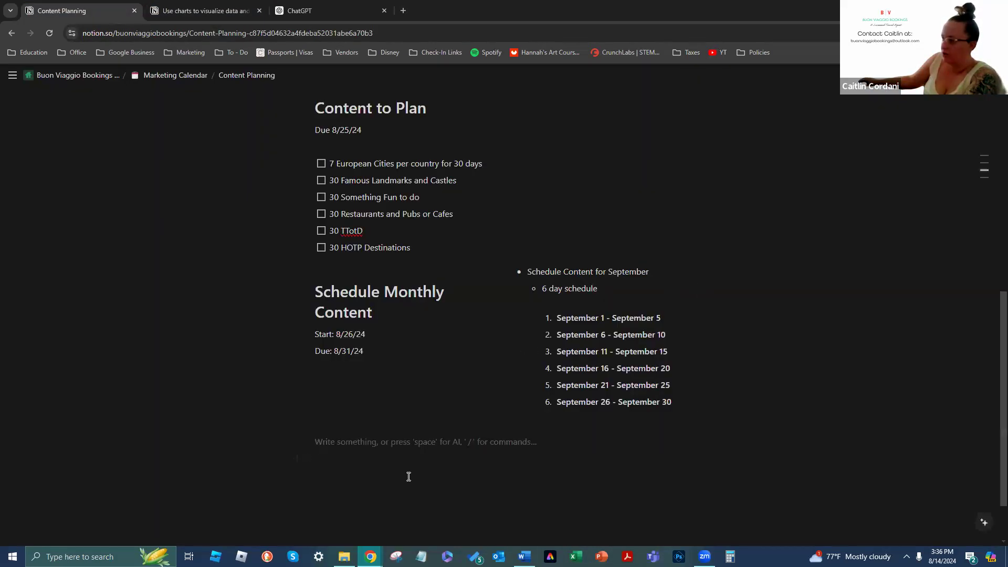
left_click(524, 557)
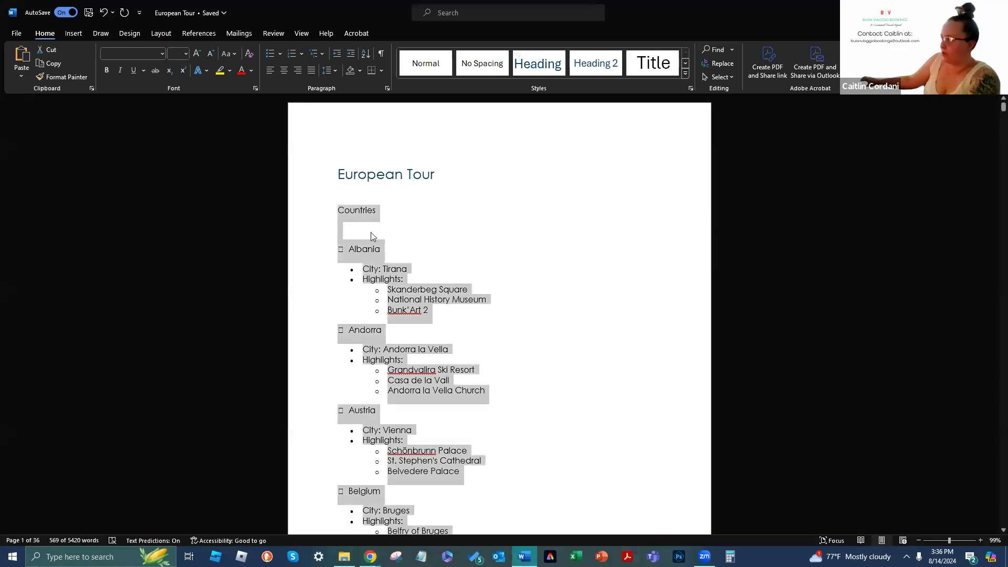
right_click(348, 205)
left_click(340, 214)
left_click_drag(340, 214, 416, 500)
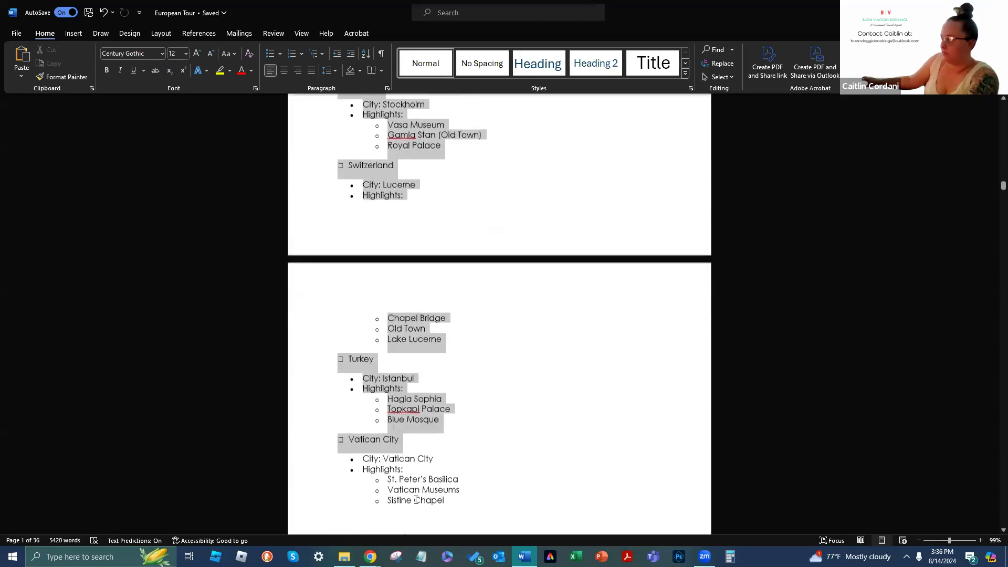
scroll(416, 500, "down", 6)
left_click_drag(510, 184, 488, 225)
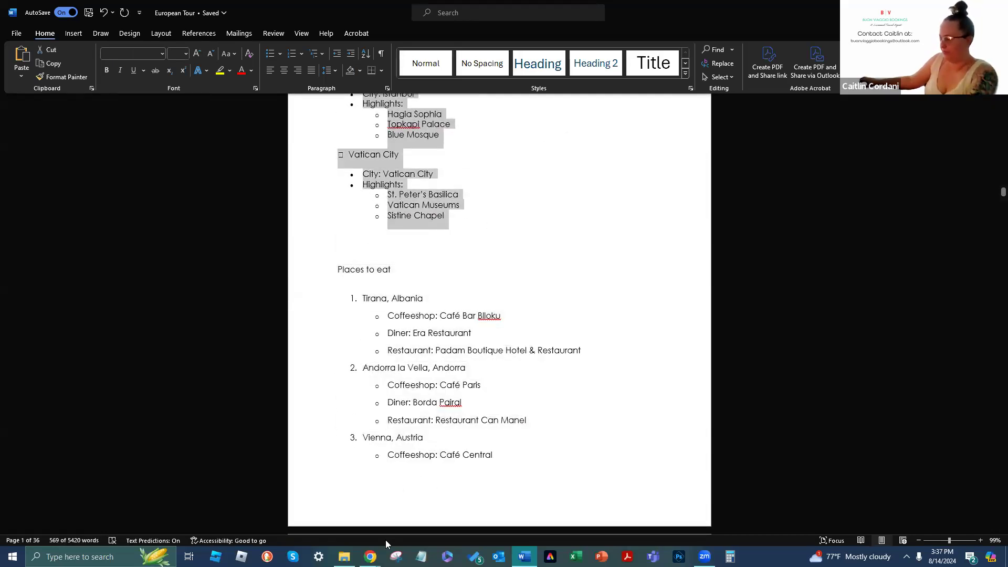
Switch to the Content Planning page in Notion and paste the copied Countries list below the monthly schedule
mouse_move(378, 544)
left_click(415, 486)
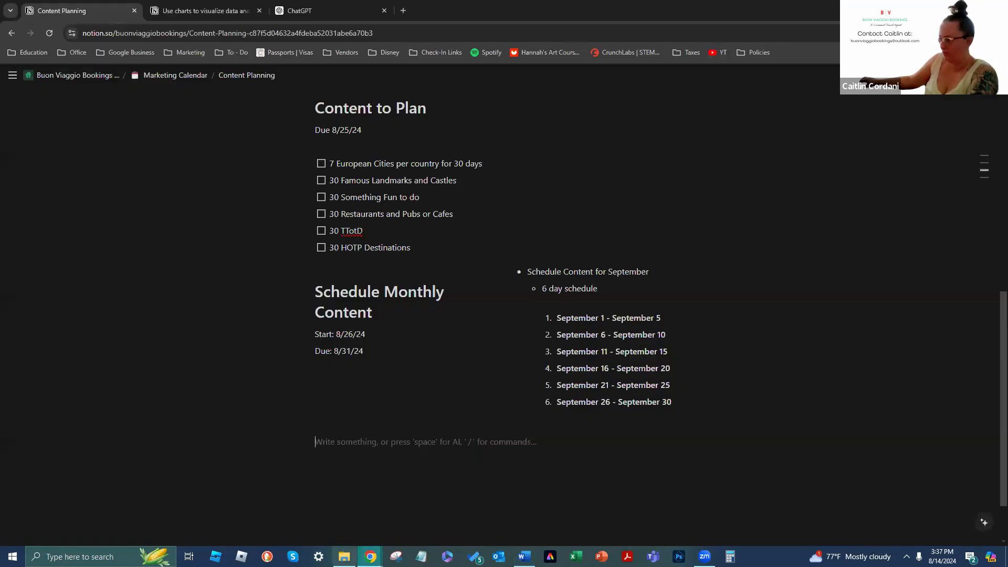
left_click(415, 478)
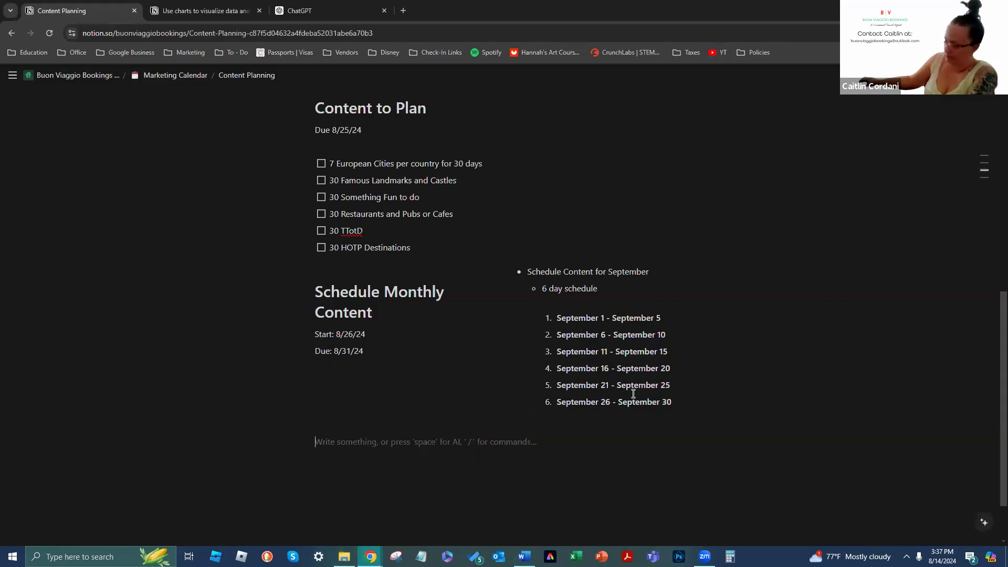
key("ctrl+v")
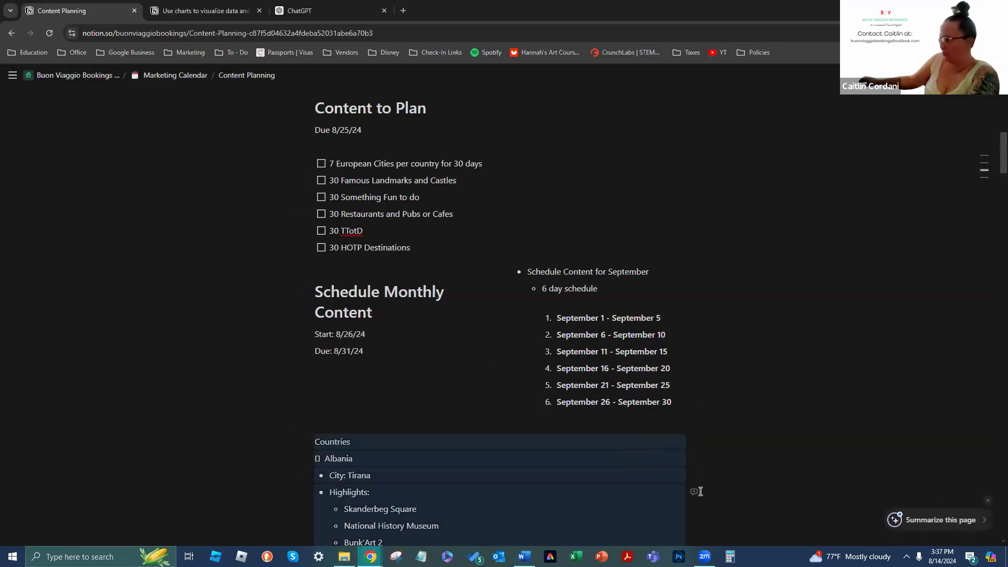
left_click(430, 461)
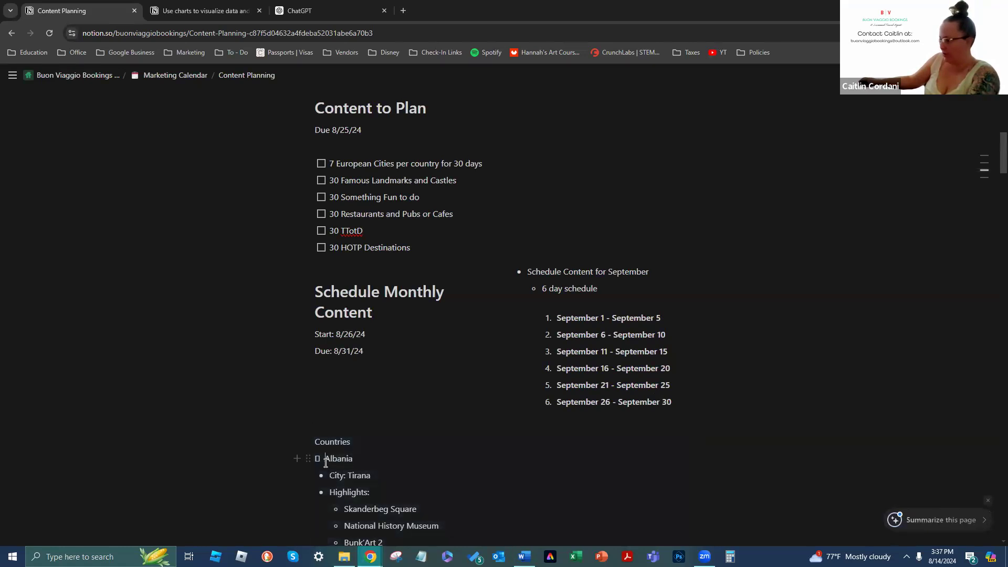
Back in the Word document, strip the bullets from the selected Countries list by applying numbering and turning it off again
left_click(525, 557)
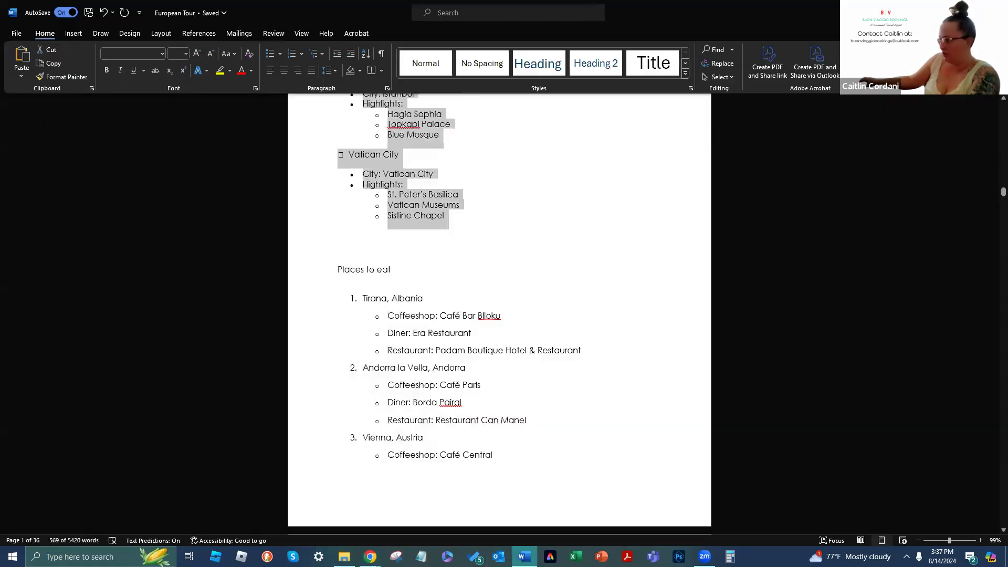
scroll(479, 220, "up", 1)
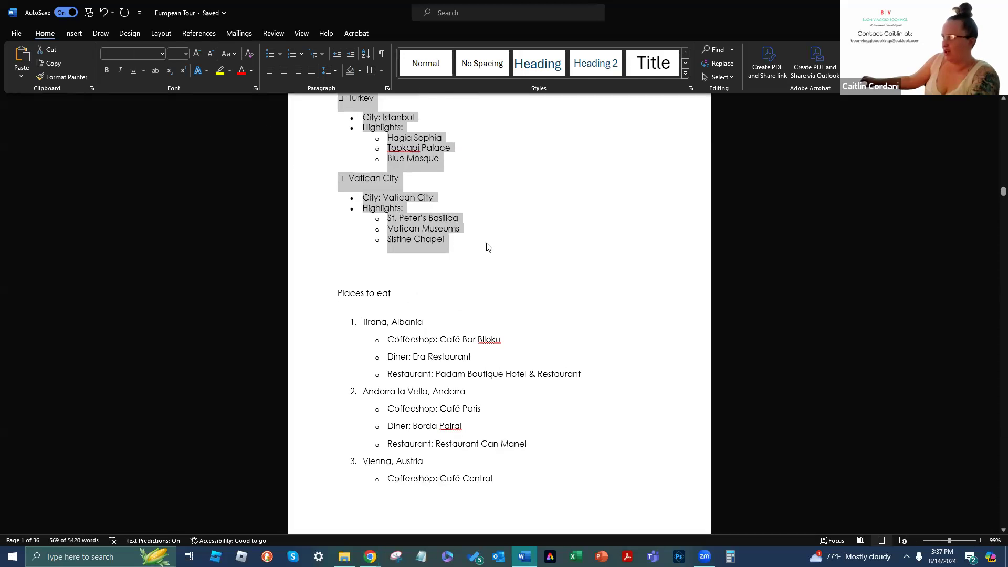
scroll(487, 247, "up", 6)
left_click(288, 59)
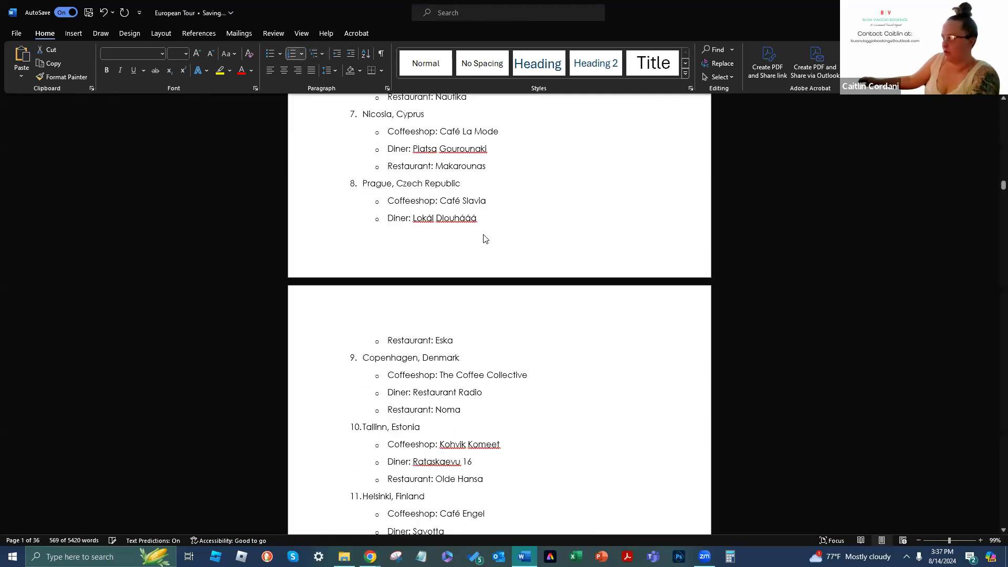
scroll(483, 238, "down", 8)
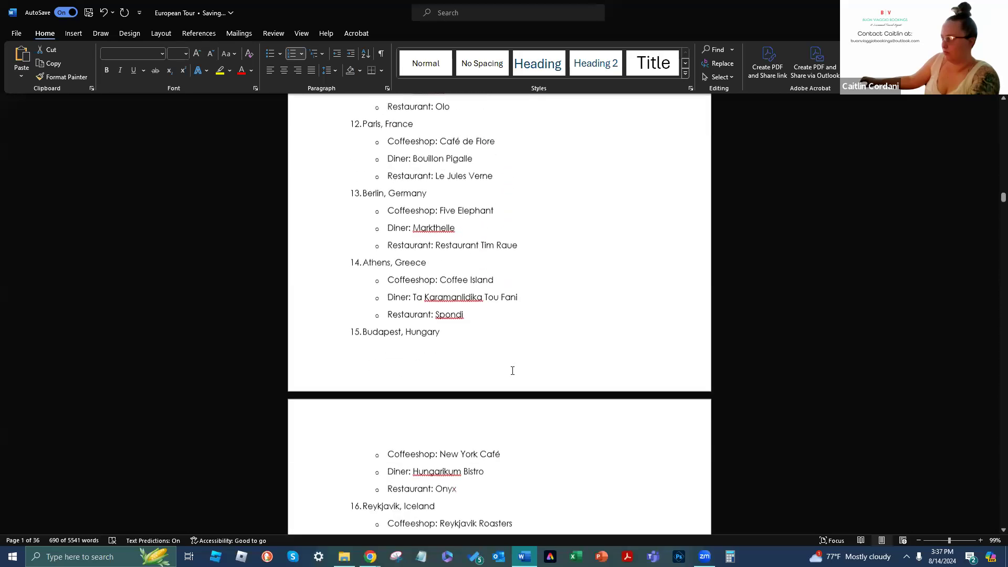
scroll(512, 368, "up", 8)
scroll(490, 336, "up", 10)
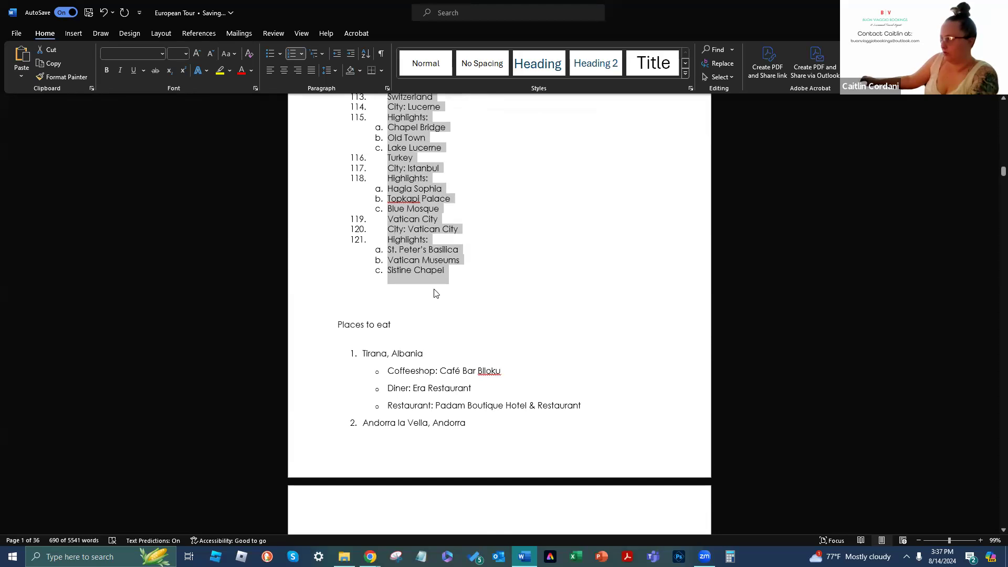
left_click(301, 54)
left_click(290, 53)
key("ctrl+z")
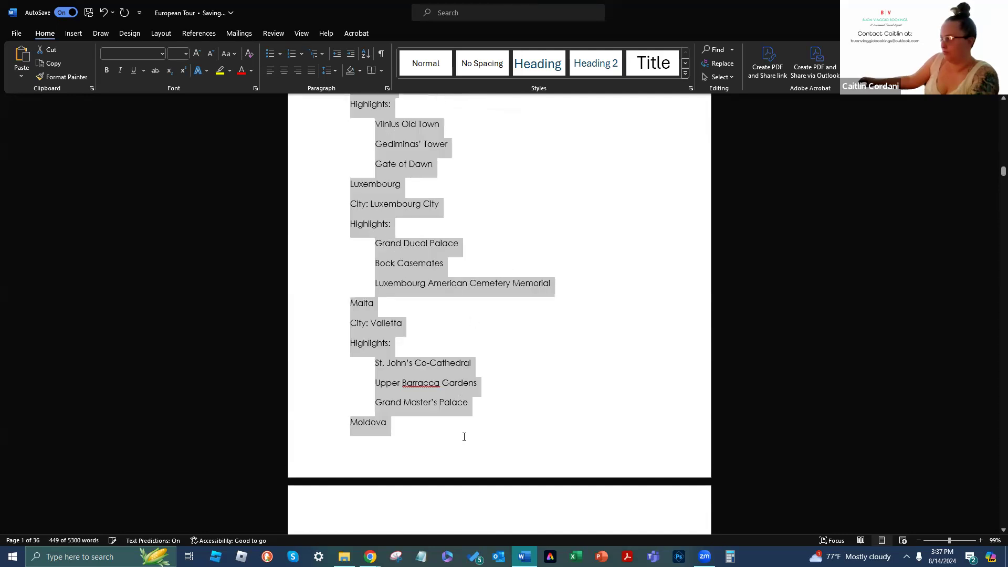
Copy the unformatted list in the European Tour document from Albania through the end of the Vatican City entry
left_click(449, 430)
scroll(447, 432, "down", 4)
scroll(446, 434, "down", 16)
scroll(446, 412, "down", 6)
scroll(457, 401, "down", 12)
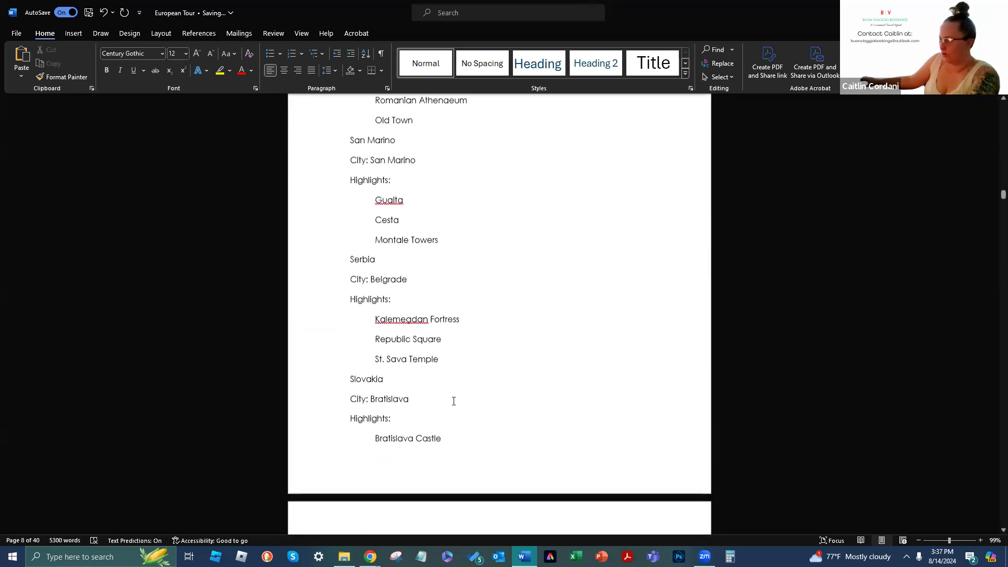
scroll(453, 401, "down", 9)
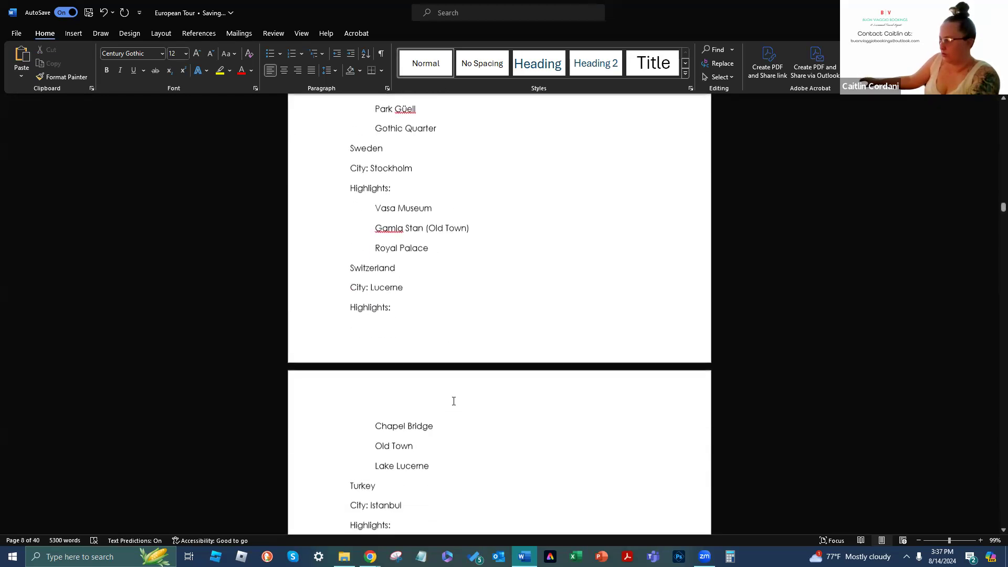
scroll(388, 265, "up", 12)
left_click_drag(403, 314, 347, 250)
scroll(386, 205, "up", 15)
scroll(398, 198, "up", 15)
scroll(397, 199, "up", 12)
scroll(396, 202, "up", 12)
scroll(398, 203, "up", 12)
scroll(413, 216, "up", 12)
scroll(408, 220, "up", 10)
scroll(409, 221, "up", 2)
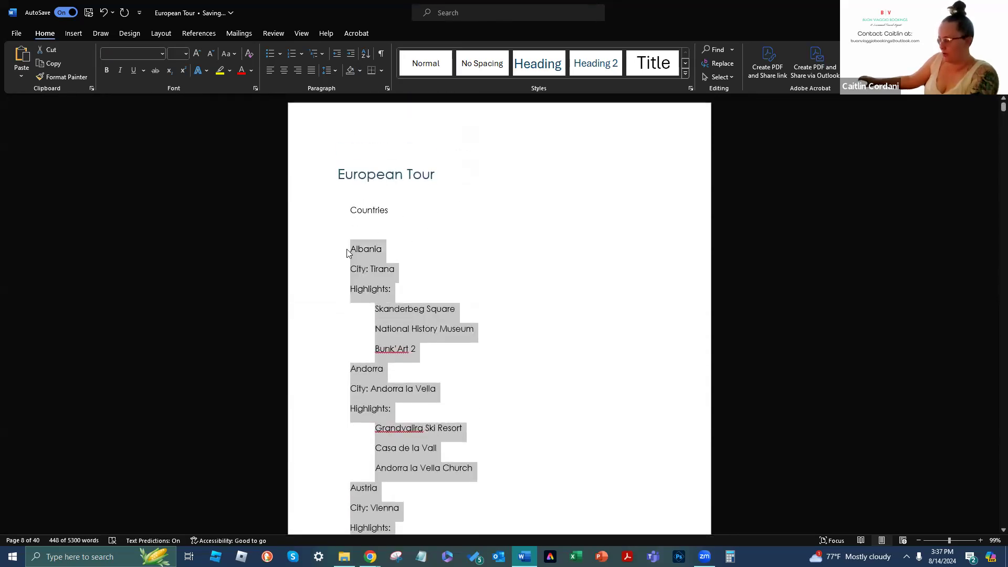
Return to the Notion Content Planning page and replace the bulleted Countries list with the copied plain-text version
mouse_move(371, 557)
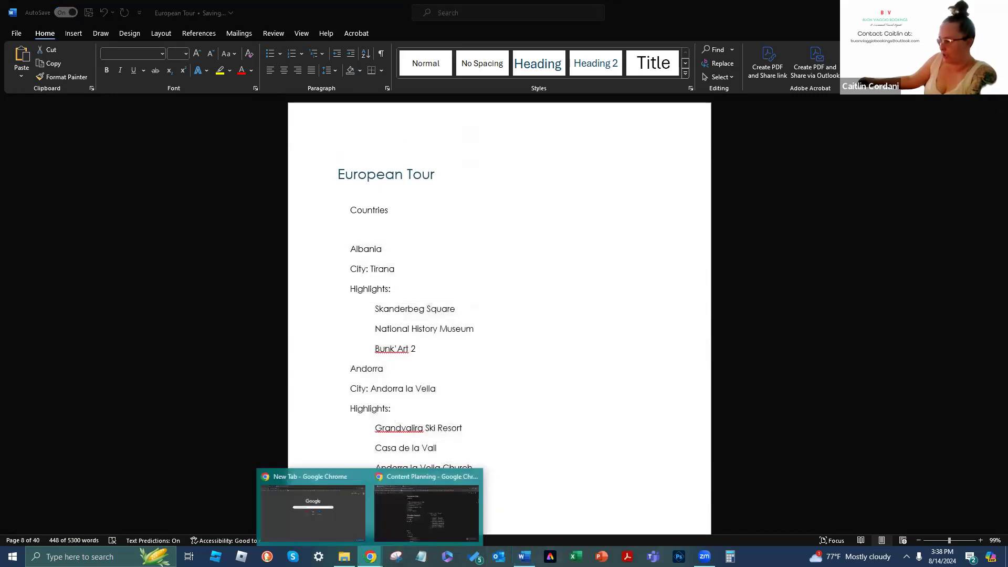
left_click(396, 524)
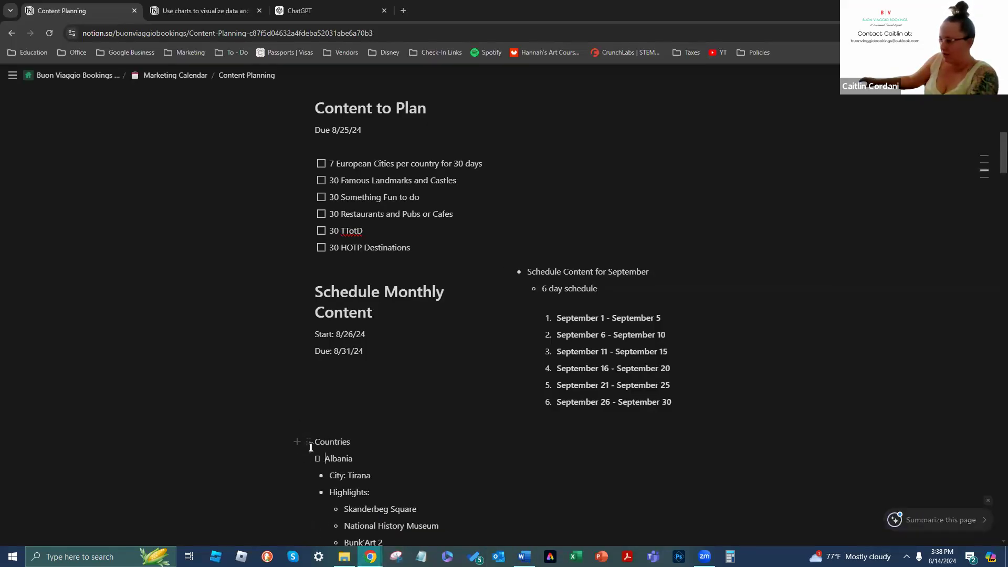
scroll(411, 443, "down", 20)
left_click_drag(317, 441, 472, 536)
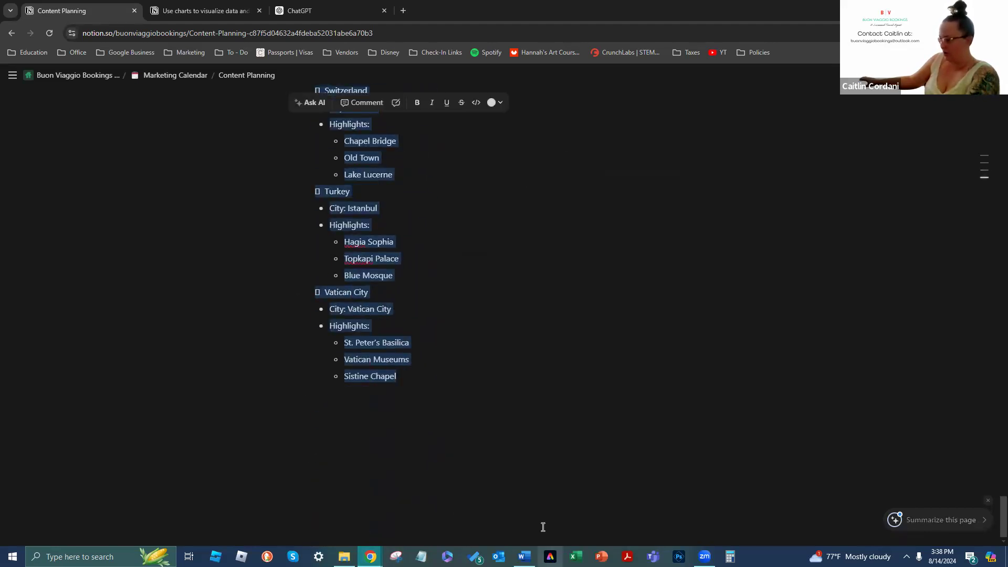
key("BackSpace")
key("ctrl+z")
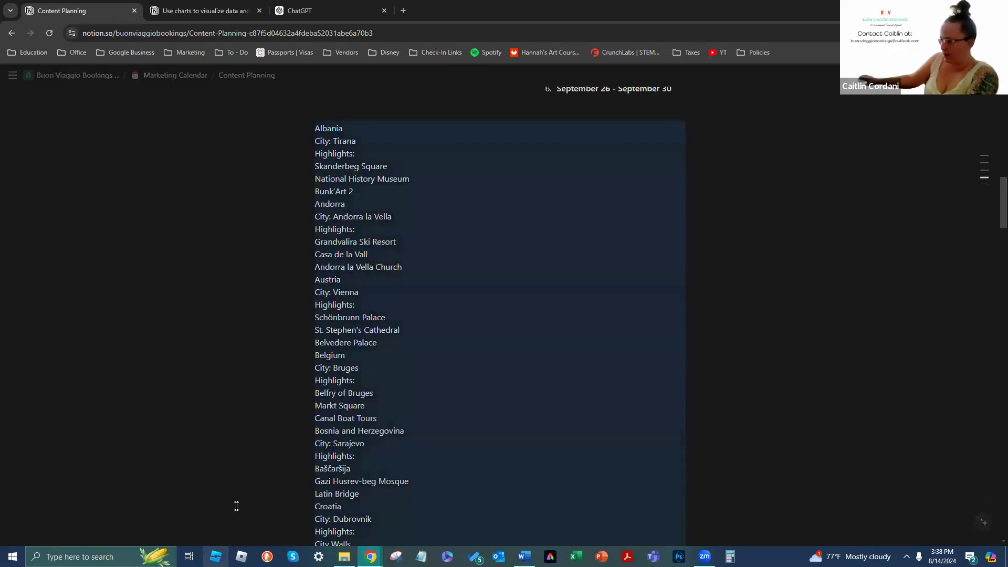
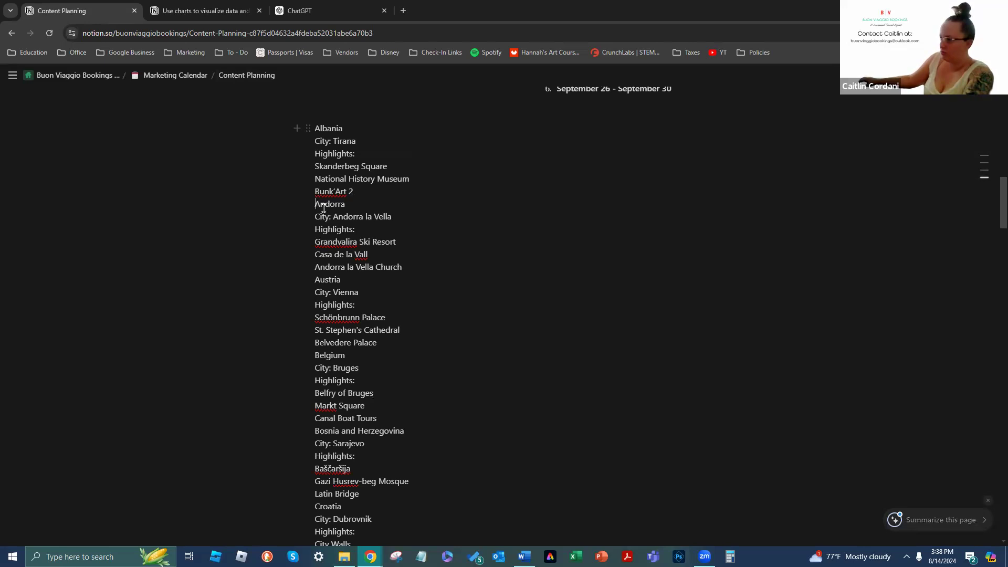
Insert a blank line before each of the Andorra, Austria and Belgium entries in the pasted list
key("Return")
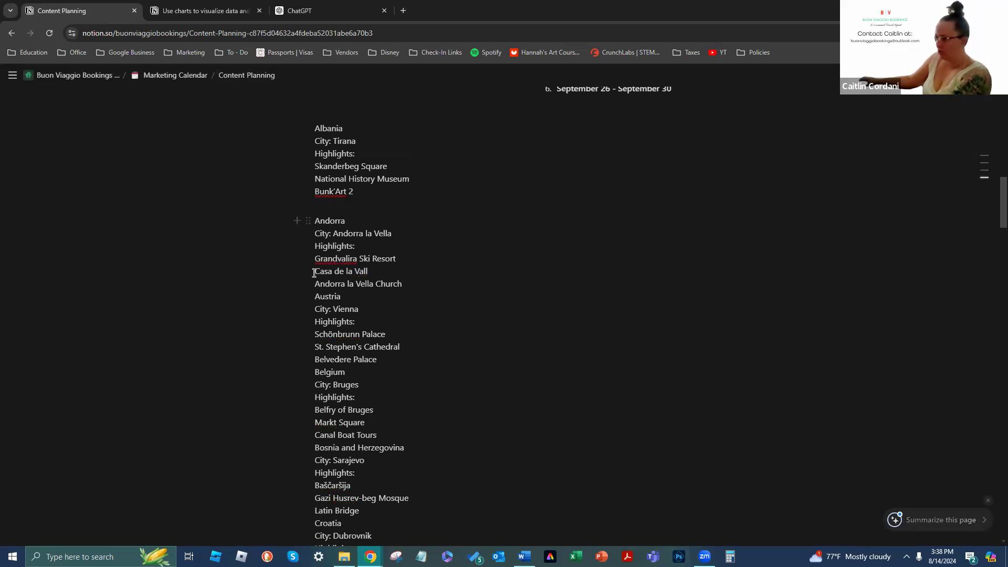
left_click(315, 297)
key("Return")
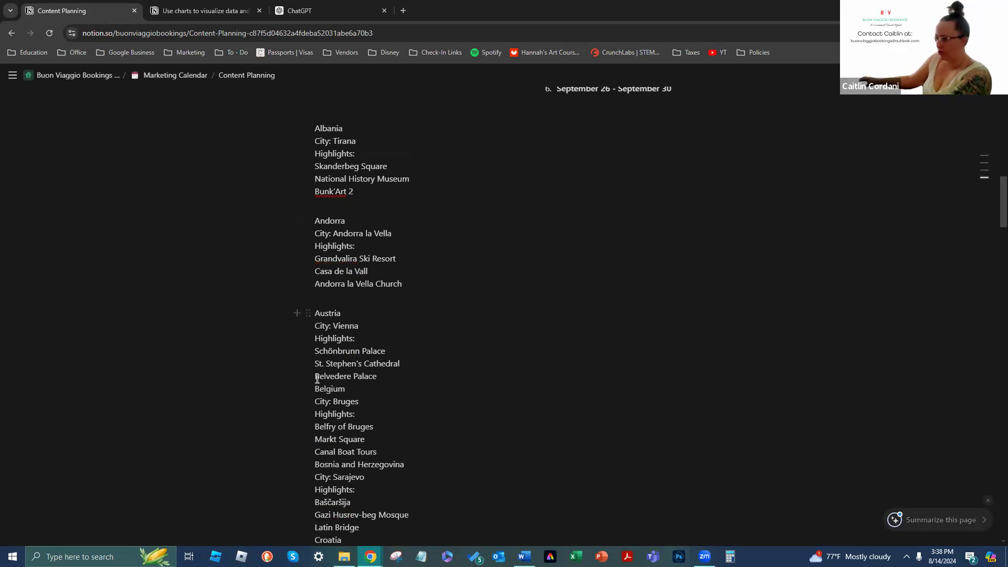
left_click(314, 388)
key("Return")
Insert a blank line before each of the Bosnia and Herzegovina, Croatia and Cyprus entries in the country list
scroll(444, 320, "down", 4)
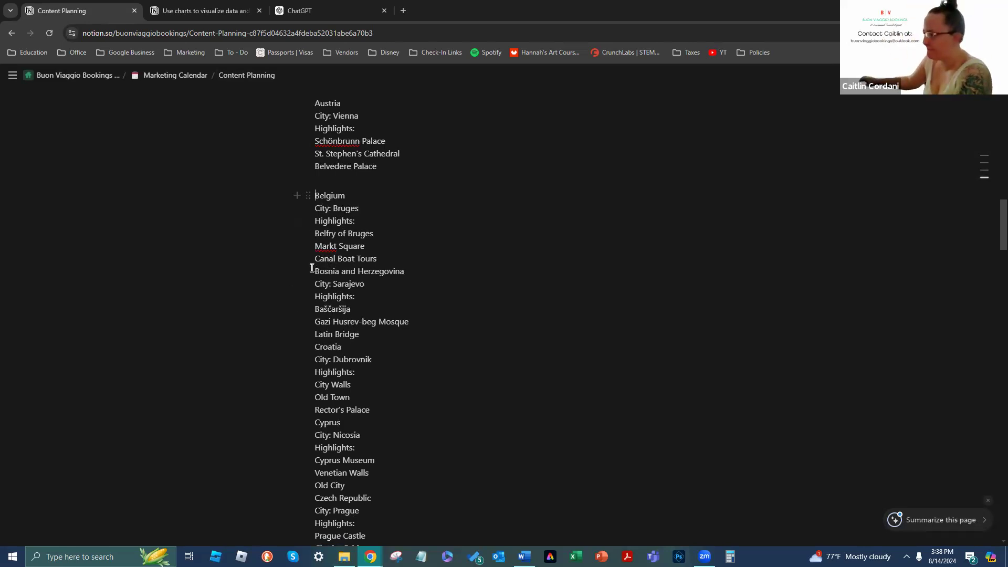
left_click(369, 258)
key("Return")
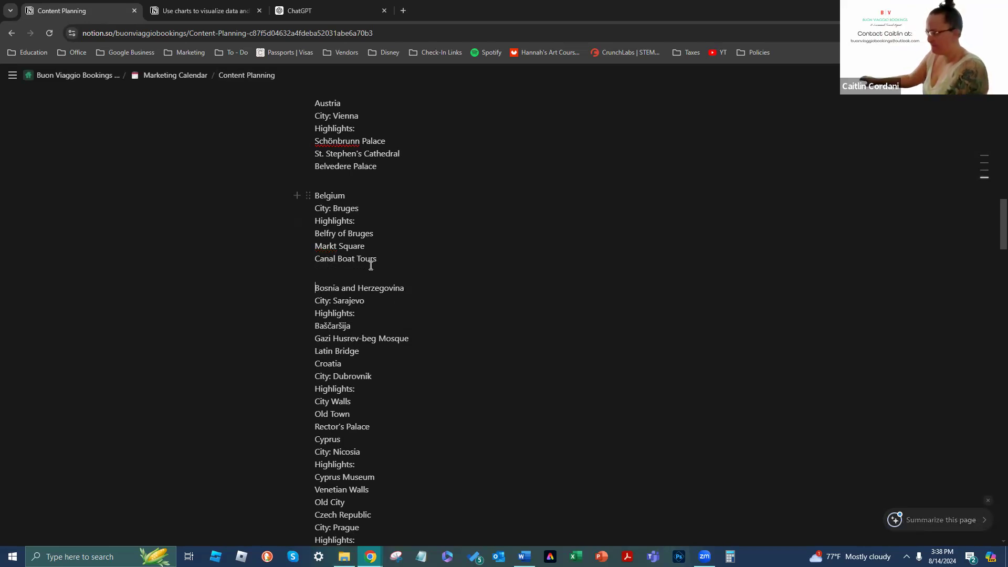
scroll(324, 329, "down", 1)
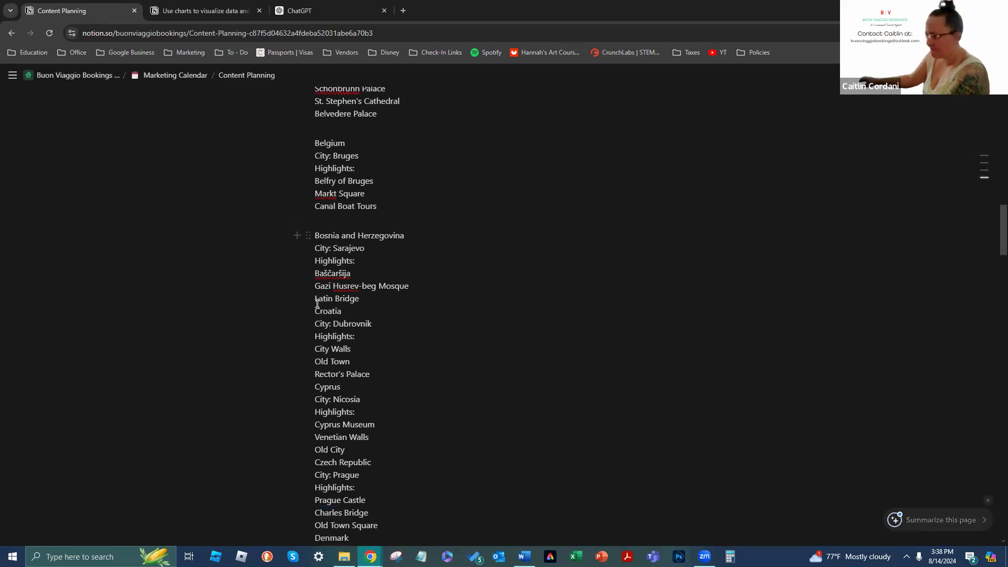
left_click(316, 313)
key("Return")
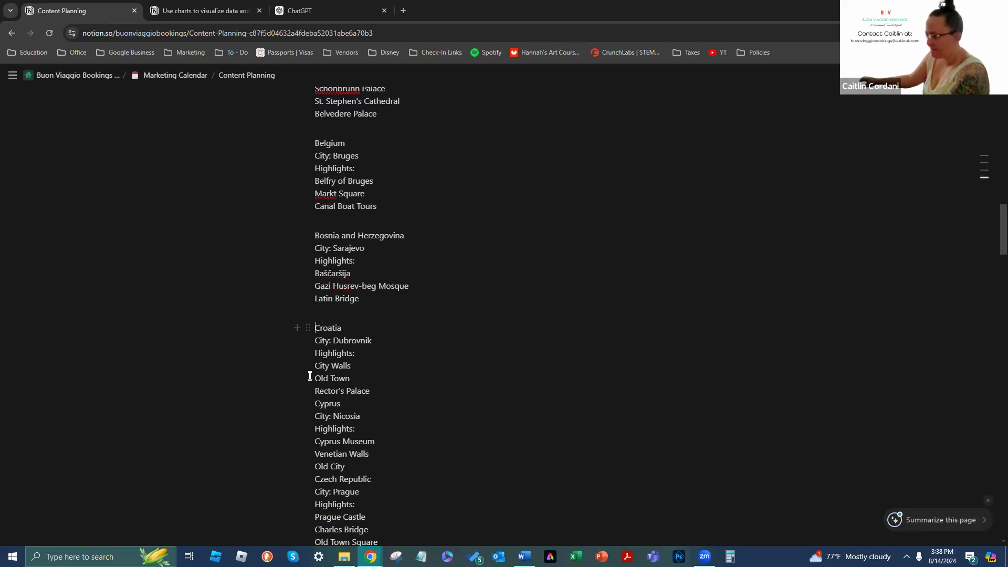
scroll(317, 322, "down", 2)
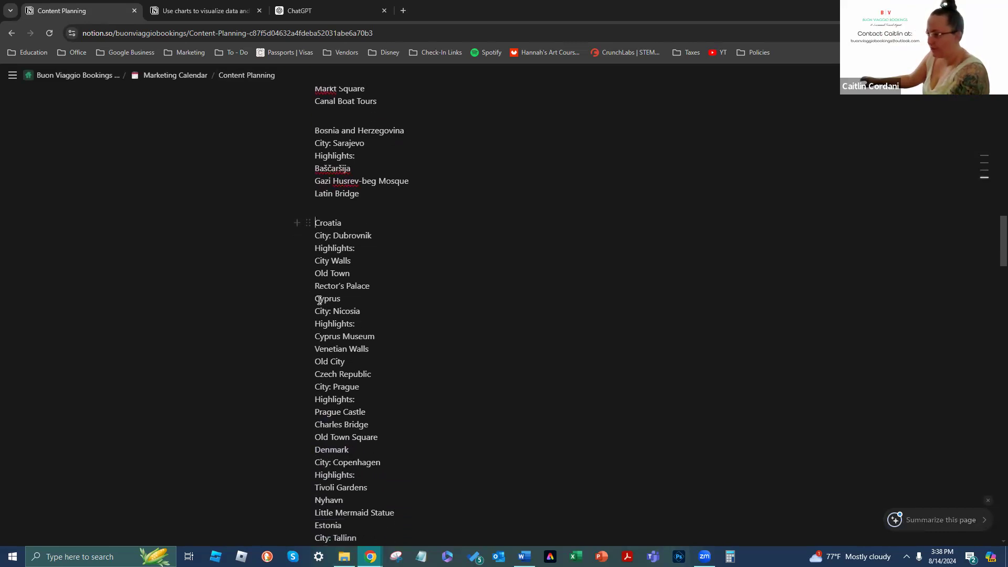
left_click(317, 299)
key("Return")
Separate the Czech Republic, Denmark and Estonia entries from the preceding ones with a blank line each
scroll(318, 300, "down", 2)
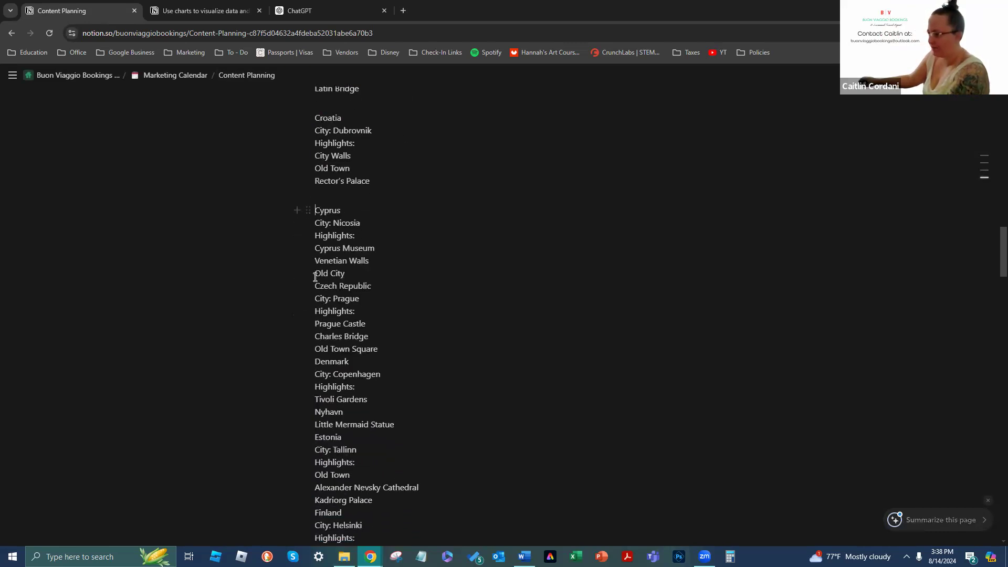
left_click(316, 287)
key("Return")
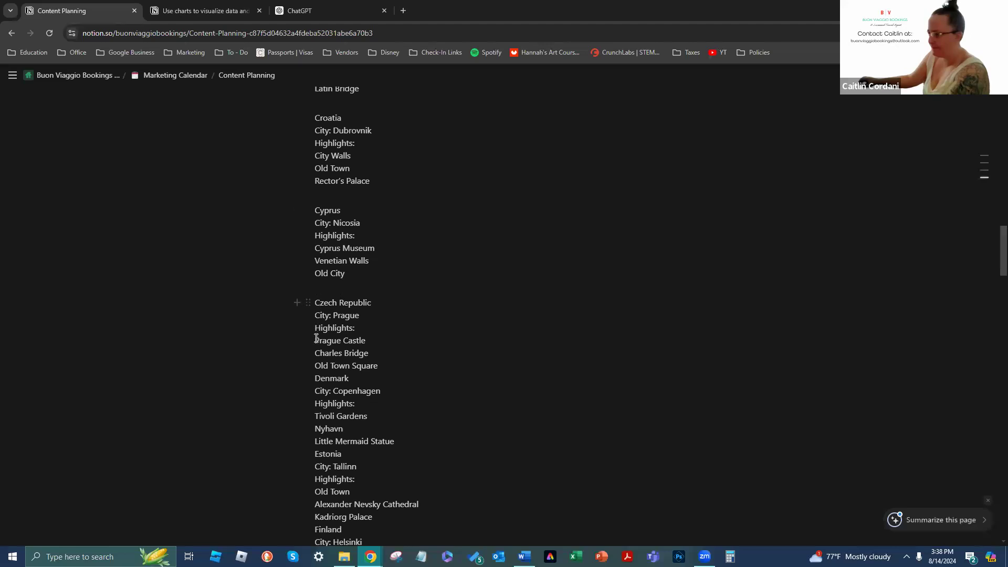
left_click(315, 377)
key("Return")
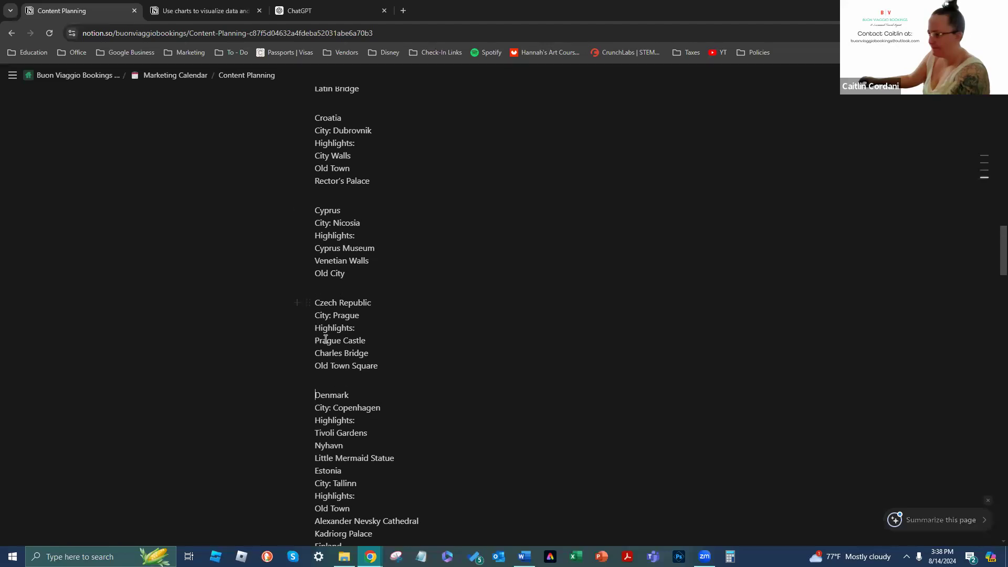
scroll(324, 342, "down", 5)
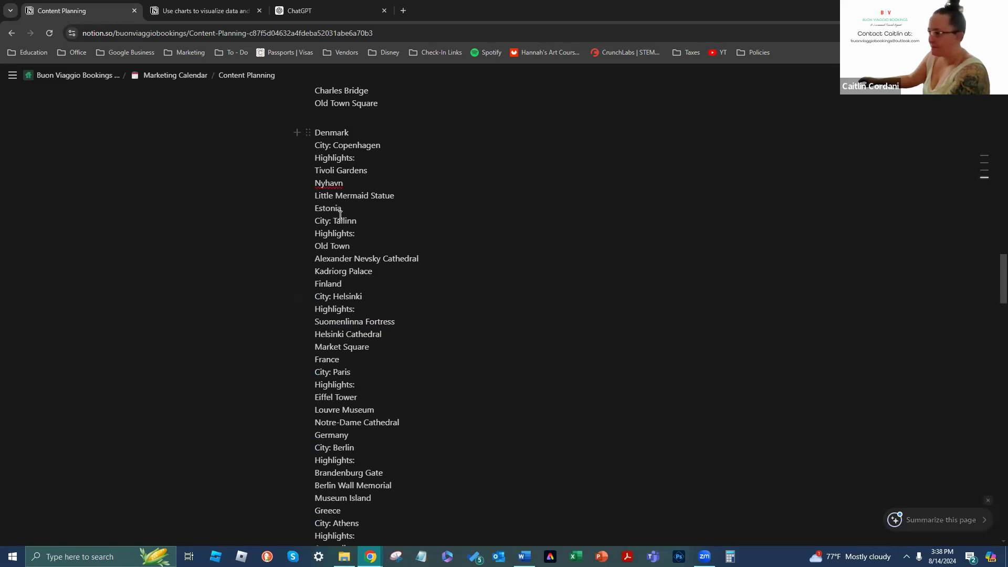
left_click(315, 205)
key("Return")
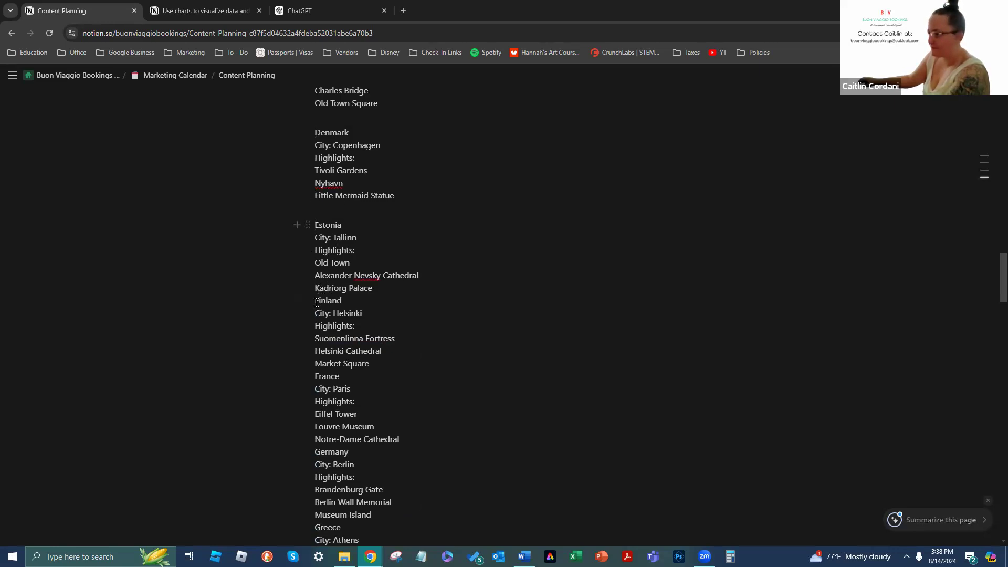
Add a blank line above each of the Finland, France and Germany entries in the list
key("Return")
scroll(318, 210, "down", 3)
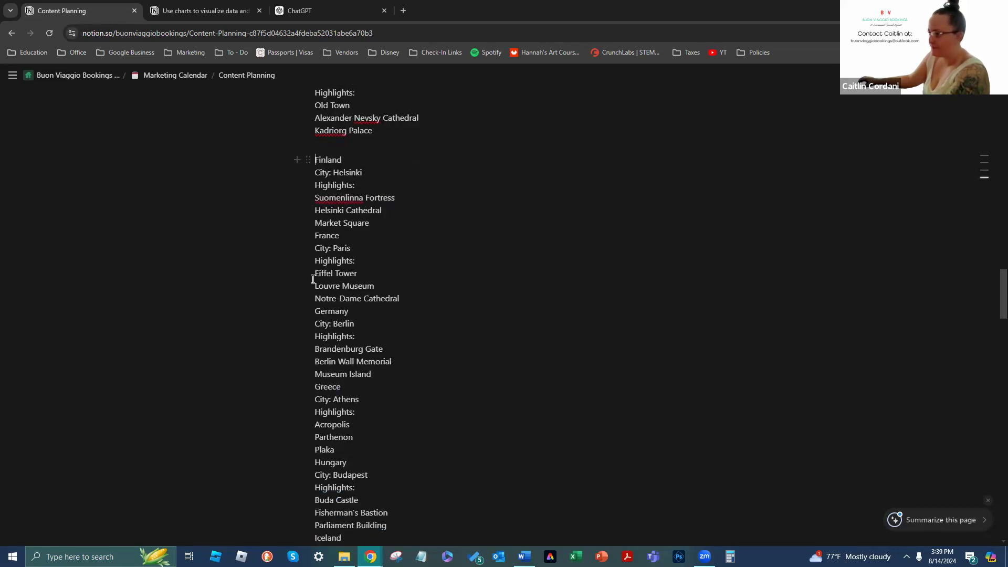
left_click(315, 235)
key("Return")
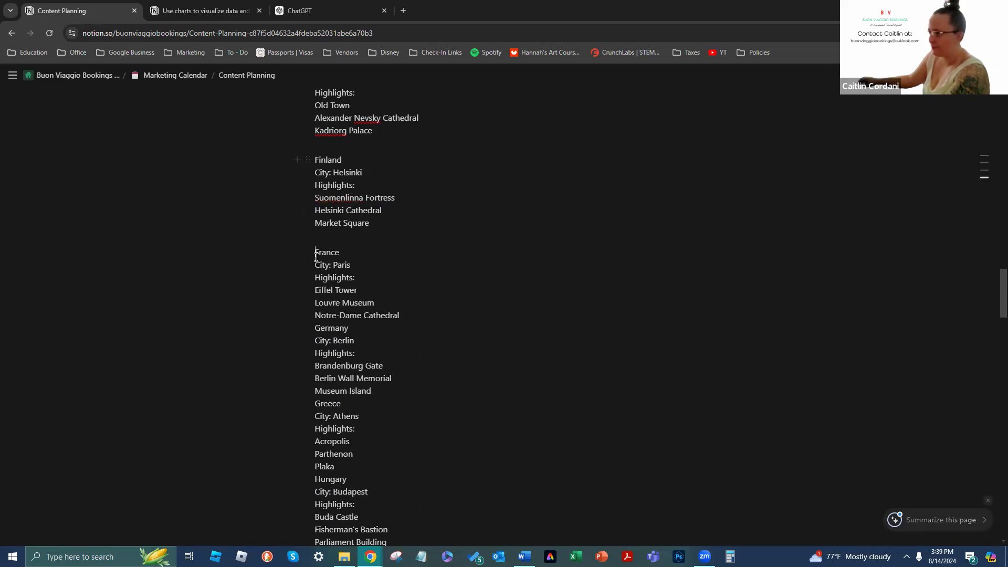
left_click(316, 329)
key("Return")
Insert a blank line before each of the Greece, Hungary and Iceland entries in the country list
scroll(317, 174, "down", 4)
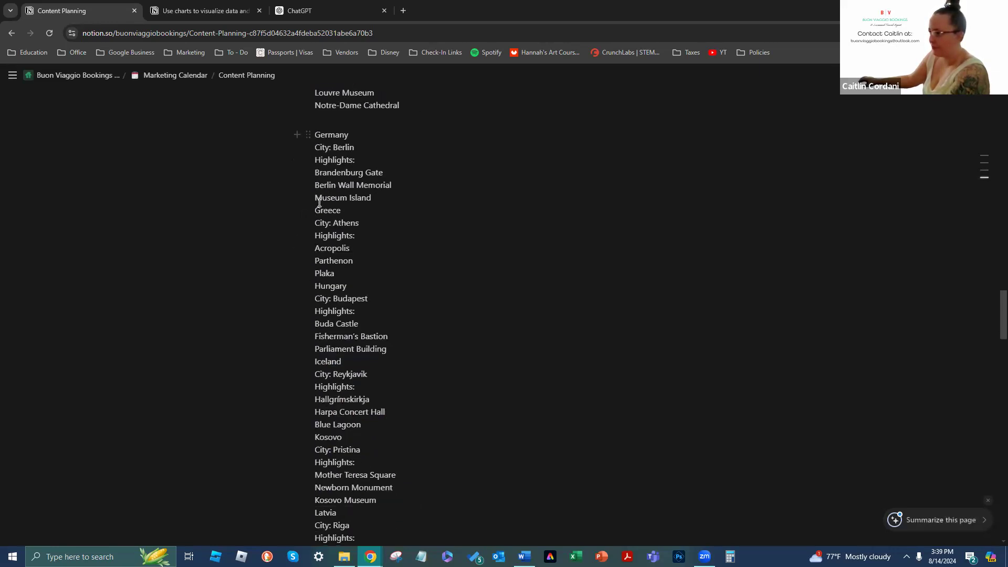
left_click(315, 212)
key("Return")
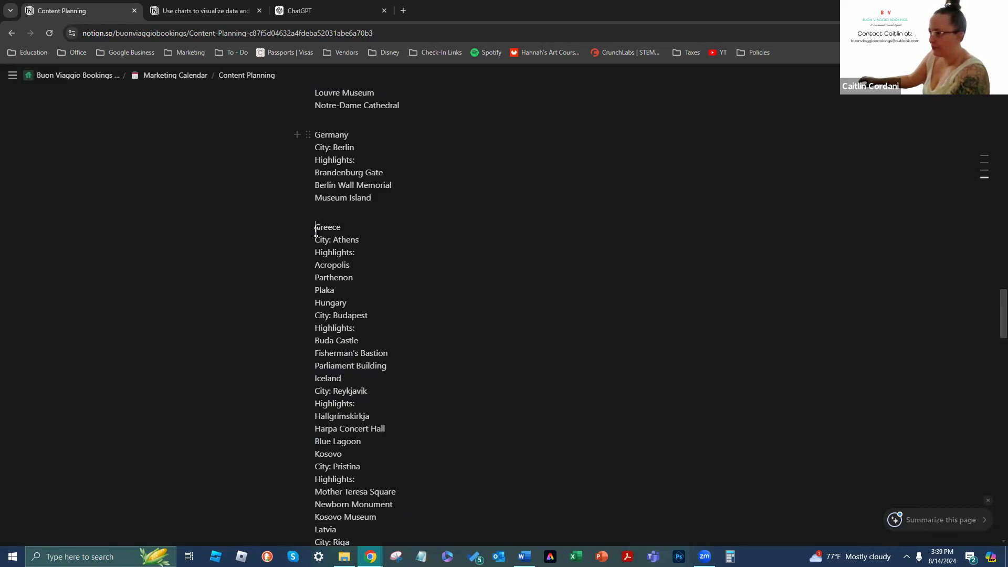
left_click(315, 302)
key("Return")
scroll(317, 315, "down", 3)
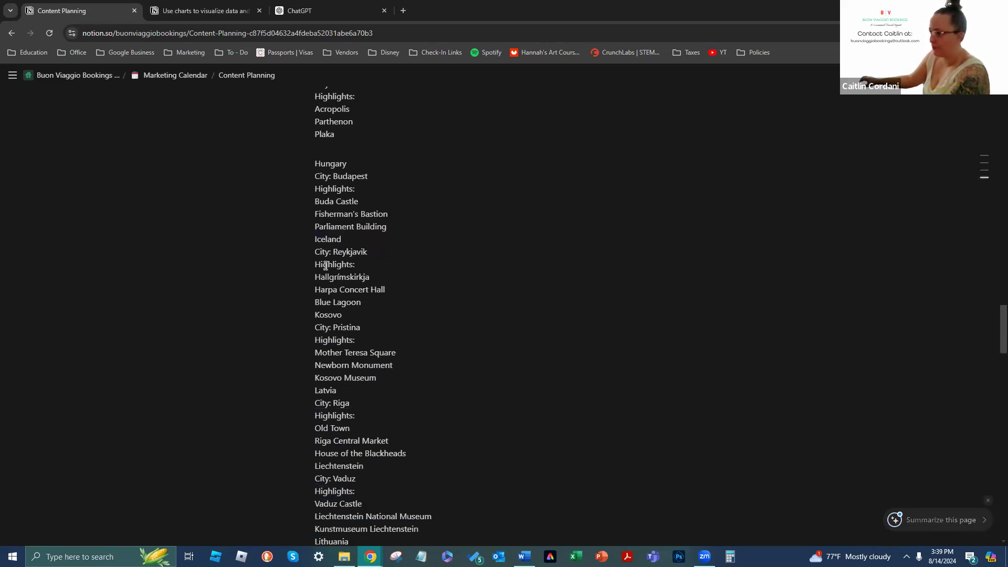
left_click(316, 238)
key("Return")
Space out the Kosovo, Latvia and Liechtenstein entries by adding a blank line above each country name
scroll(318, 210, "down", 3)
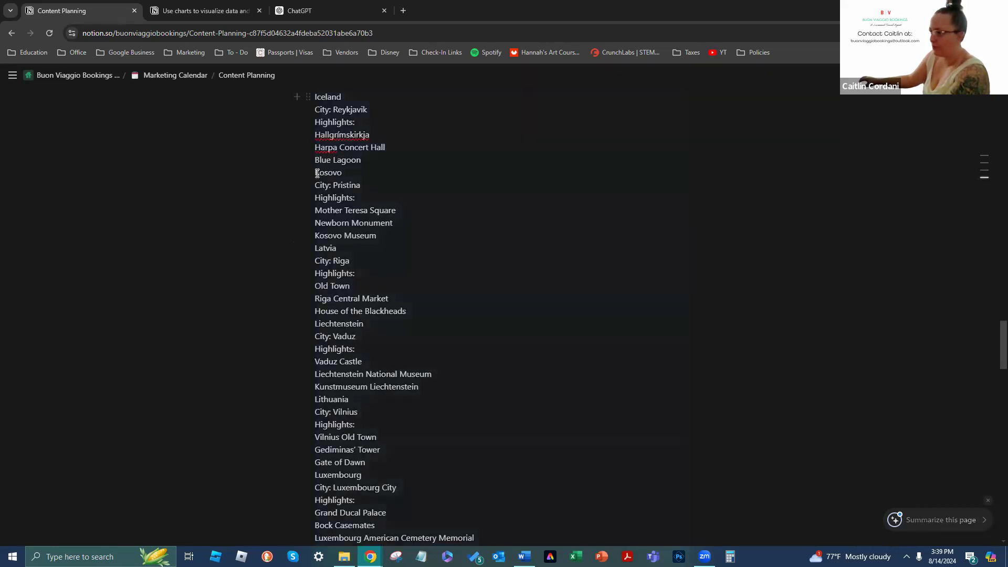
left_click(315, 173)
key("Return")
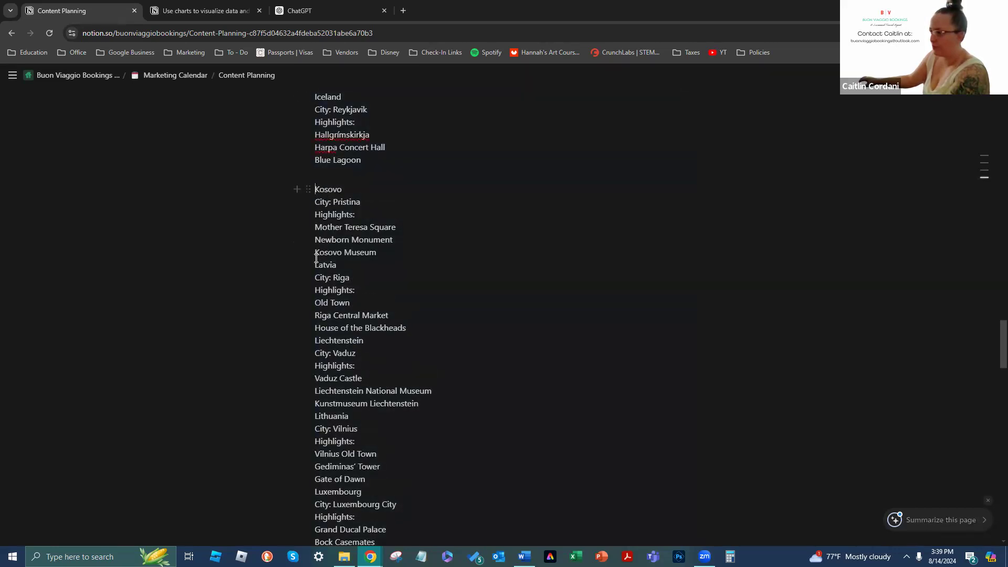
left_click(316, 265)
key("Return")
scroll(320, 252, "down", 3)
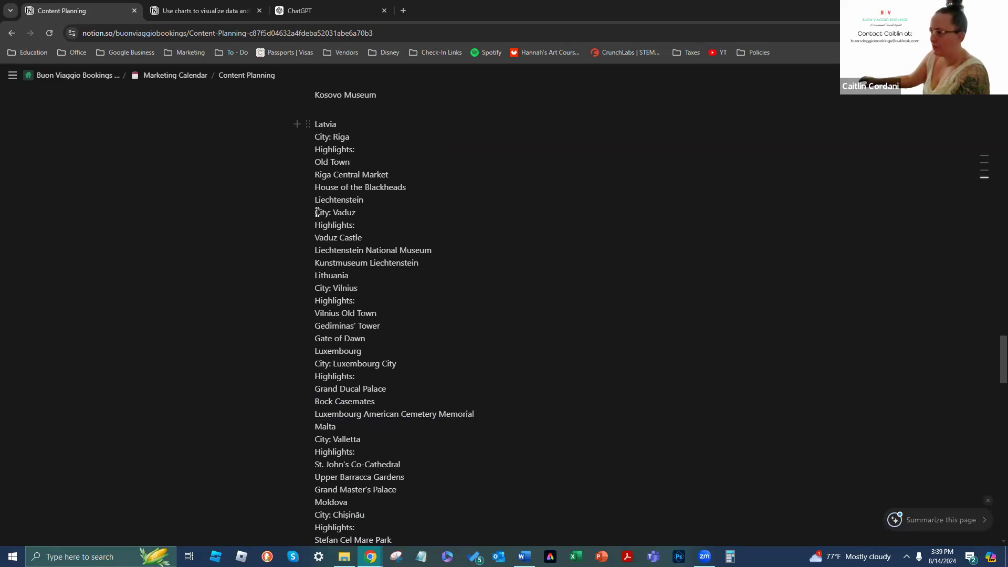
left_click(316, 200)
key("Return")
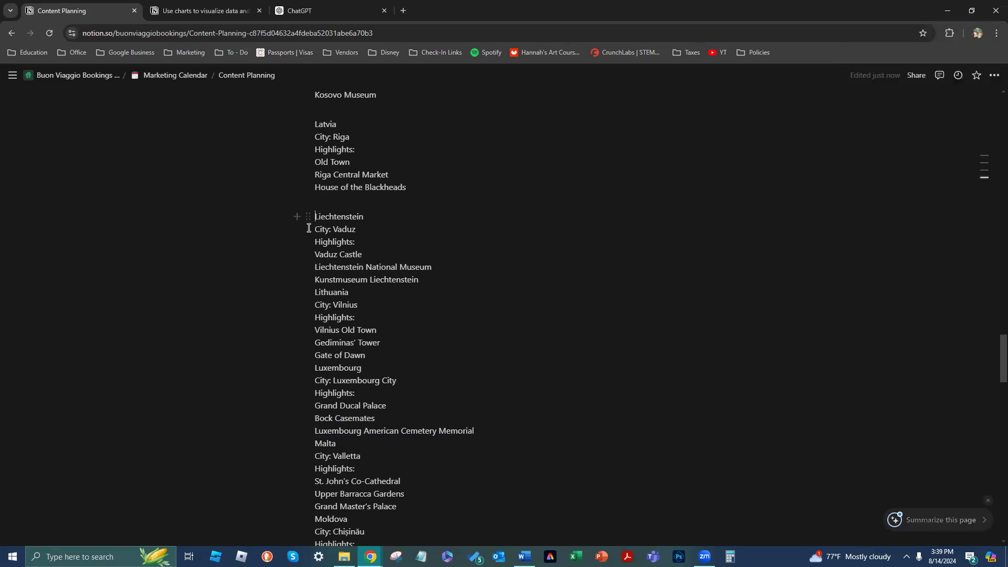
Insert a blank line before each of the Lithuania, Luxembourg and Malta entries in the list
scroll(342, 235, "down", 2)
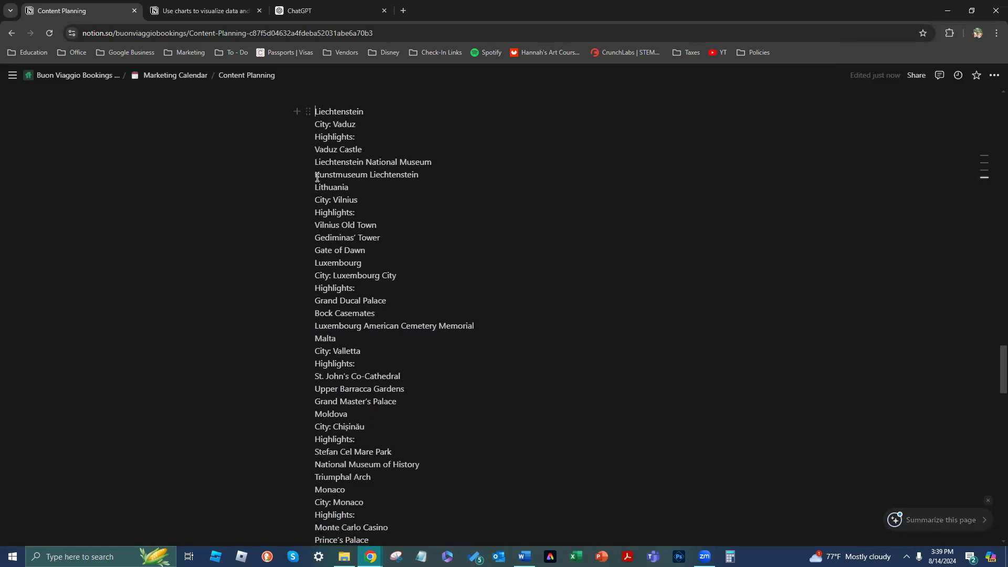
left_click(315, 187)
key("Return")
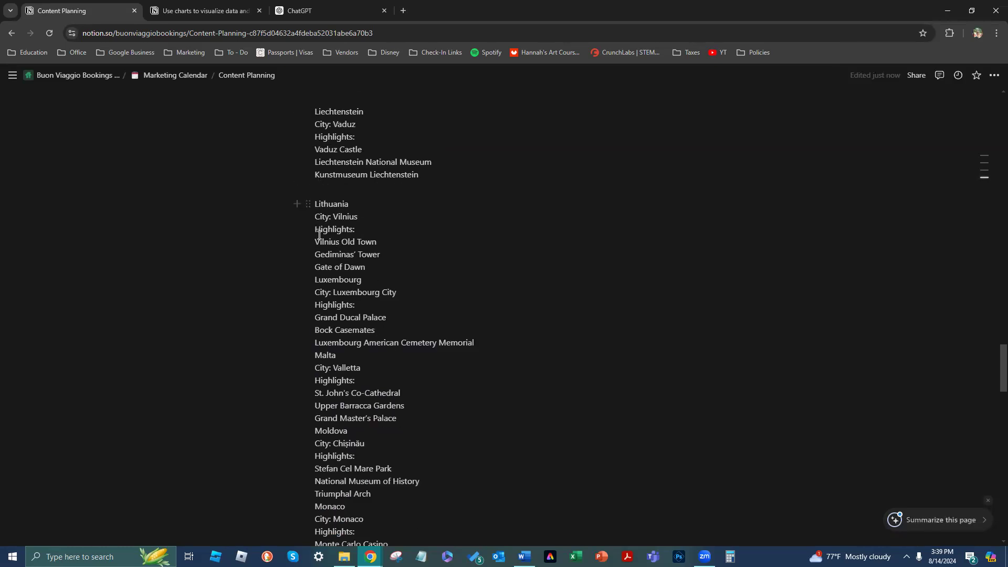
left_click(315, 281)
key("Return")
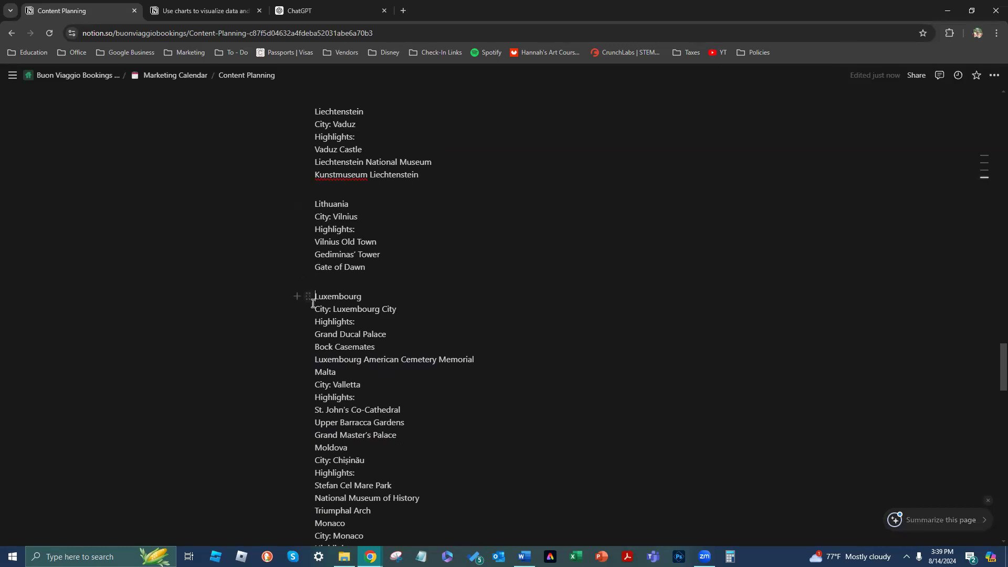
scroll(315, 284, "down", 2)
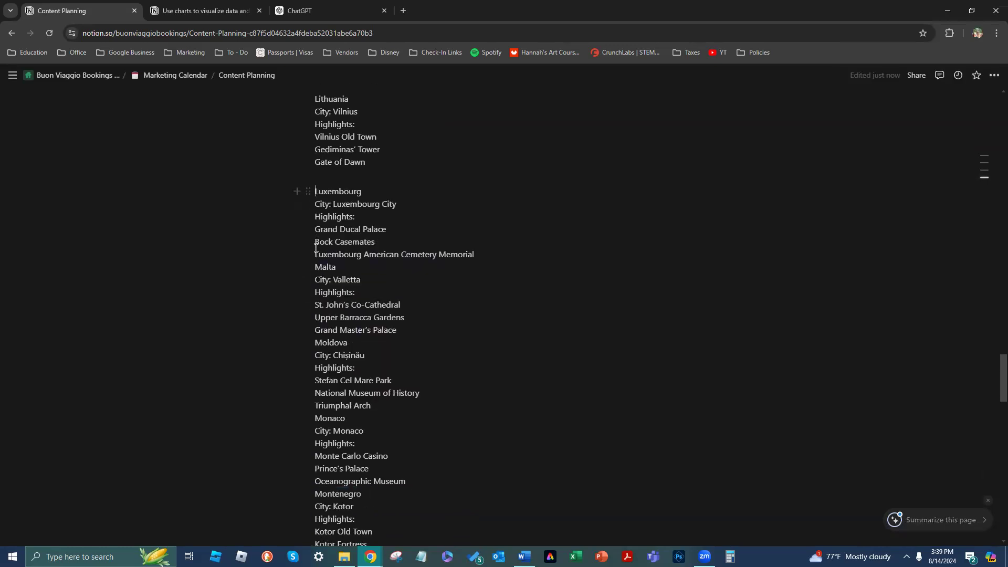
left_click(315, 267)
key("Return")
Add a blank line above each of the Moldova, Monaco and Montenegro country names to separate their entries
scroll(314, 160, "down", 3)
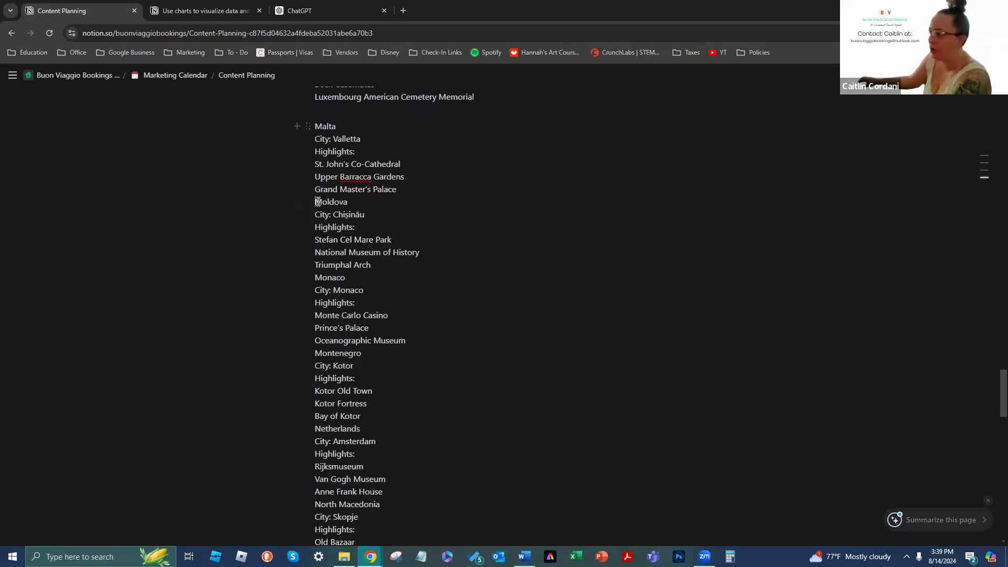
left_click(317, 202)
key("Return")
scroll(318, 139, "down", 2)
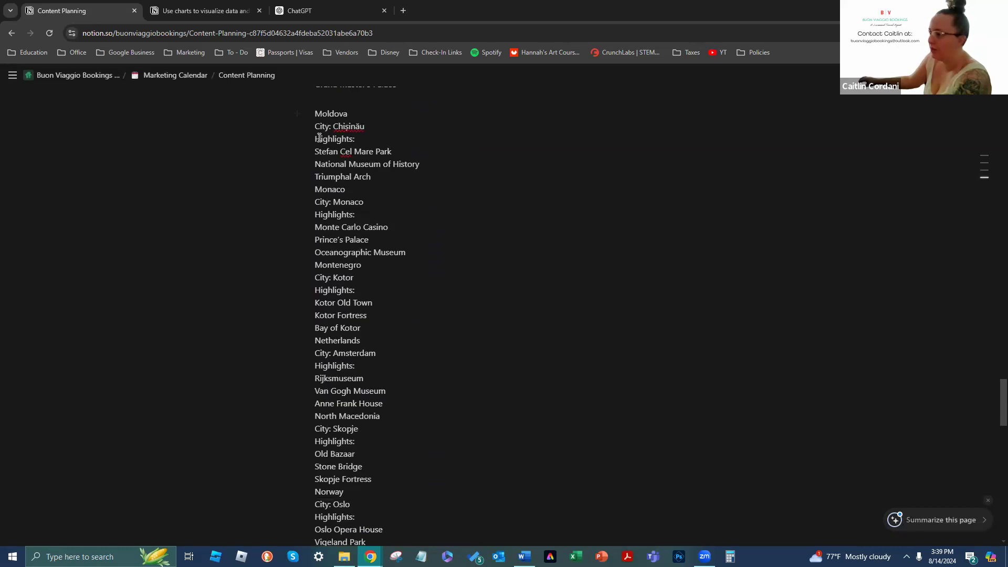
left_click(314, 185)
key("Return")
scroll(315, 189, "down", 1)
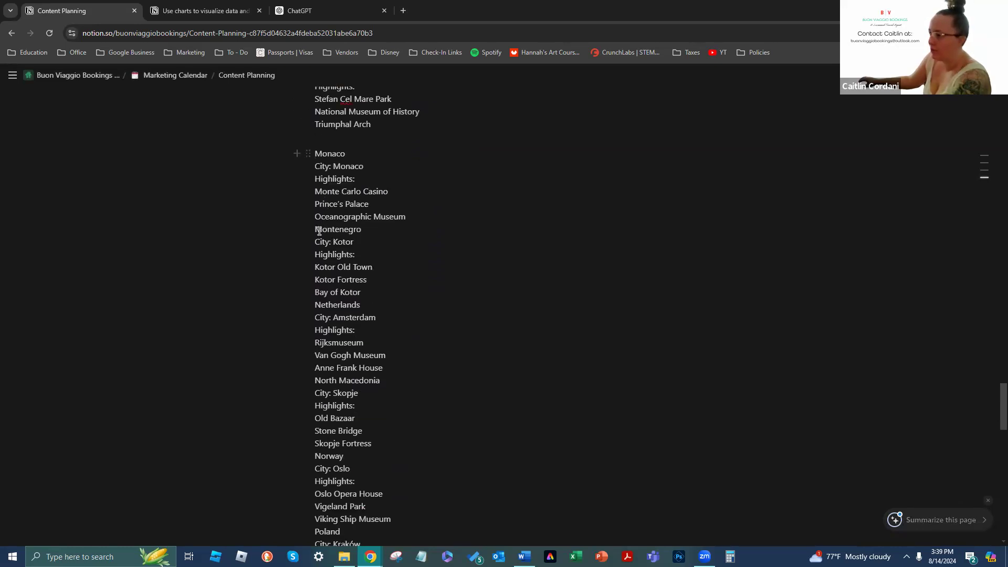
left_click(317, 230)
key("Return")
Insert a blank line before each of the Netherlands, North Macedonia and Norway entries in the country list
scroll(318, 247, "down", 1)
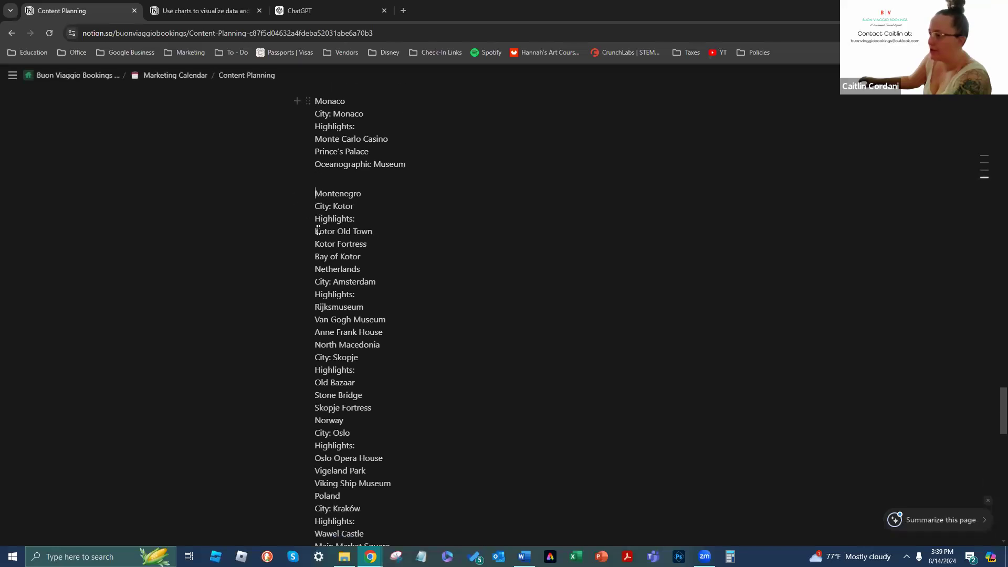
left_click(316, 269)
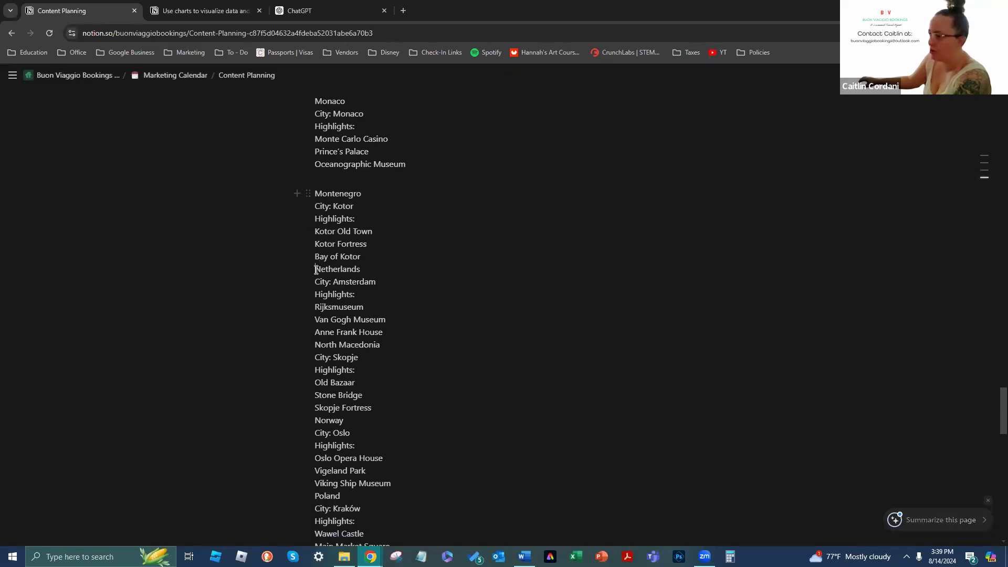
key("Return")
scroll(383, 294, "down", 2)
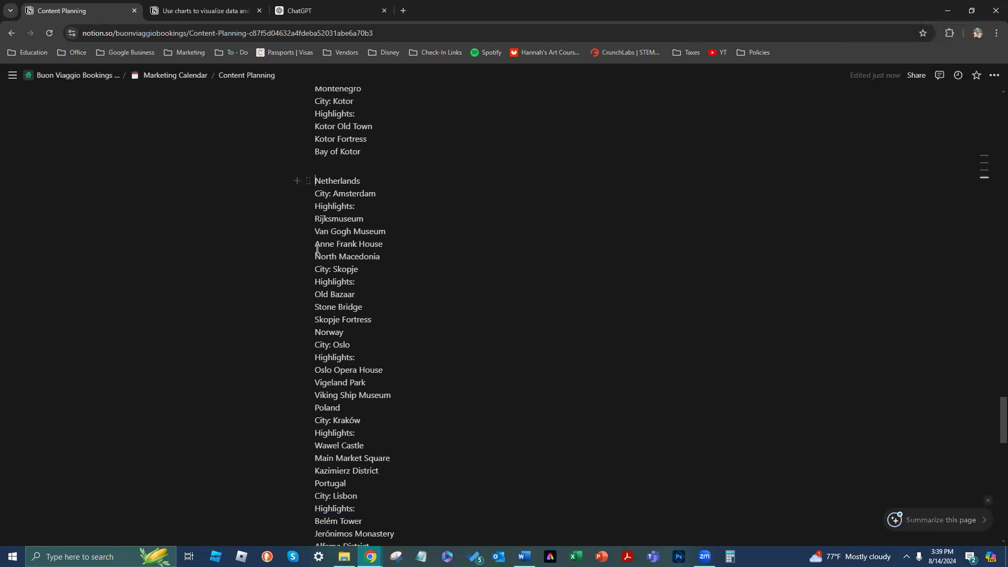
key("Return")
scroll(322, 260, "down", 2)
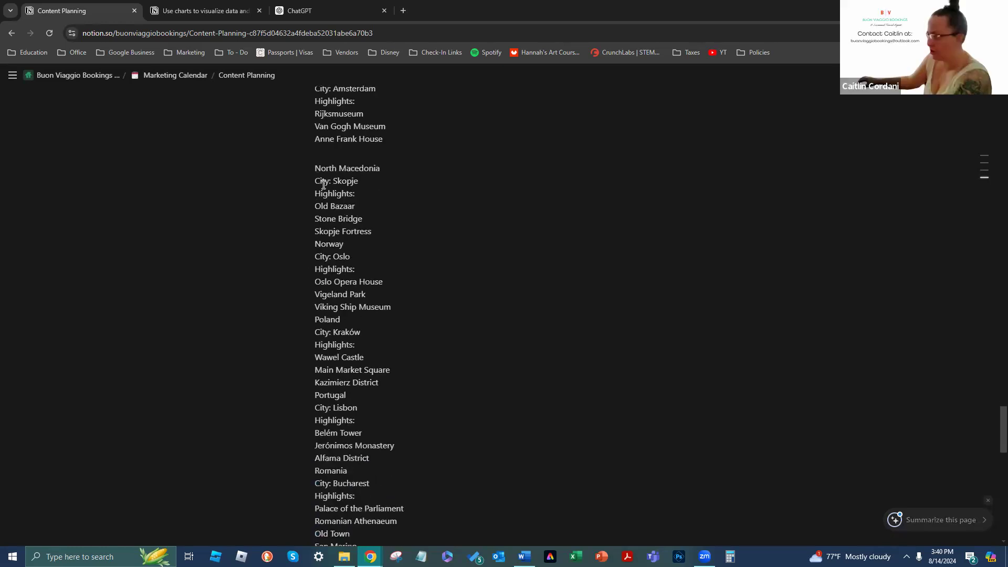
left_click(315, 245)
key("Return")
Separate the Poland and Portugal entries from the ones above them with a blank line each
scroll(322, 260, "down", 1)
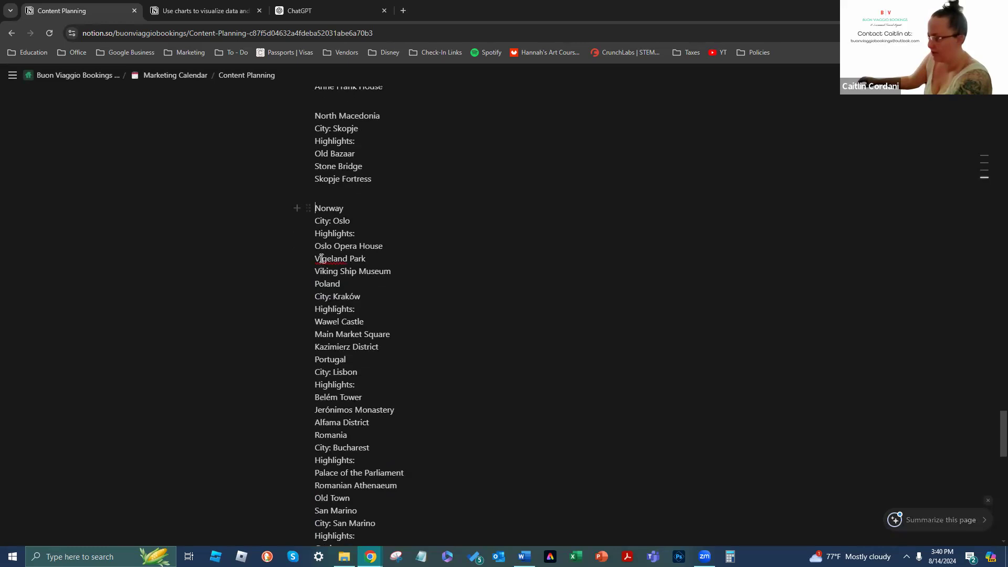
left_click(315, 282)
key("Return")
scroll(323, 183, "down", 3)
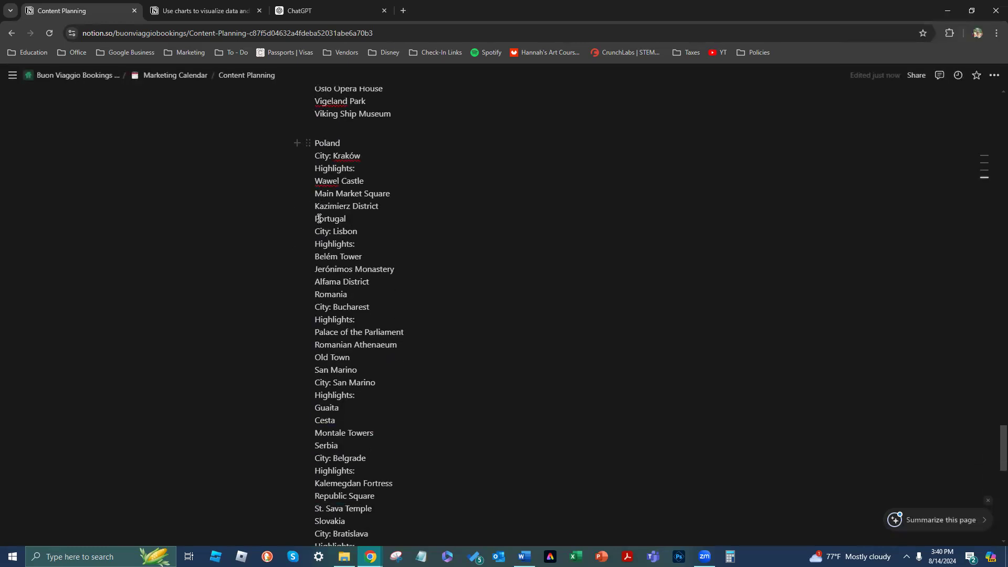
left_click(315, 219)
key("Return")
Insert a blank line before the Romania entry and before the San Marino country name
scroll(319, 279, "down", 1)
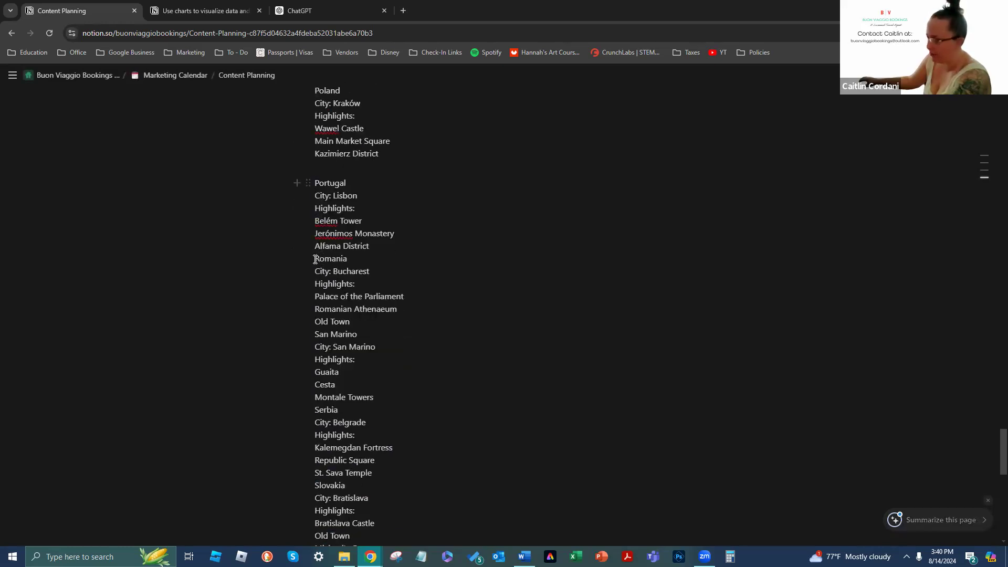
left_click(314, 259)
key("Return")
scroll(339, 271, "down", 2)
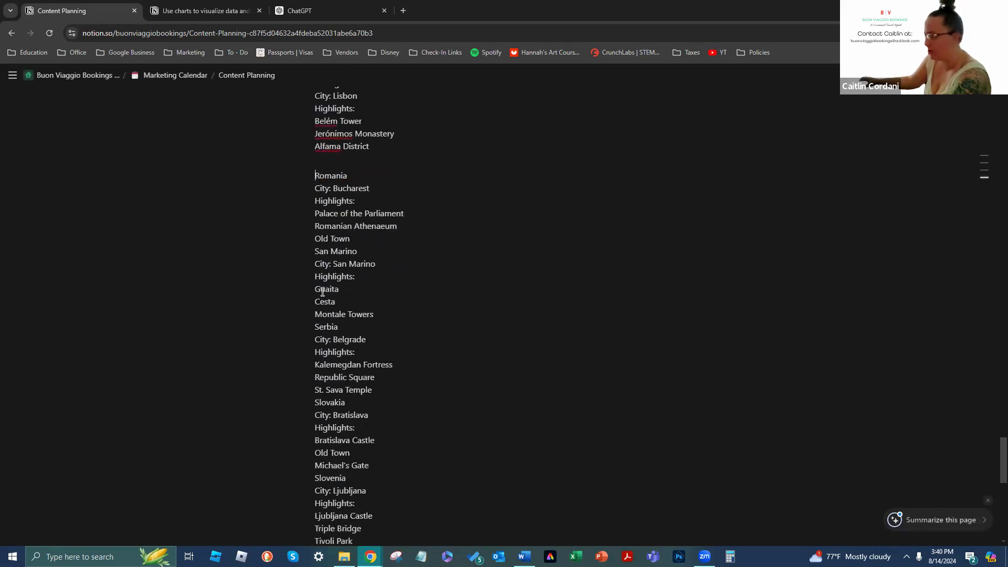
left_click(316, 247)
key("Return")
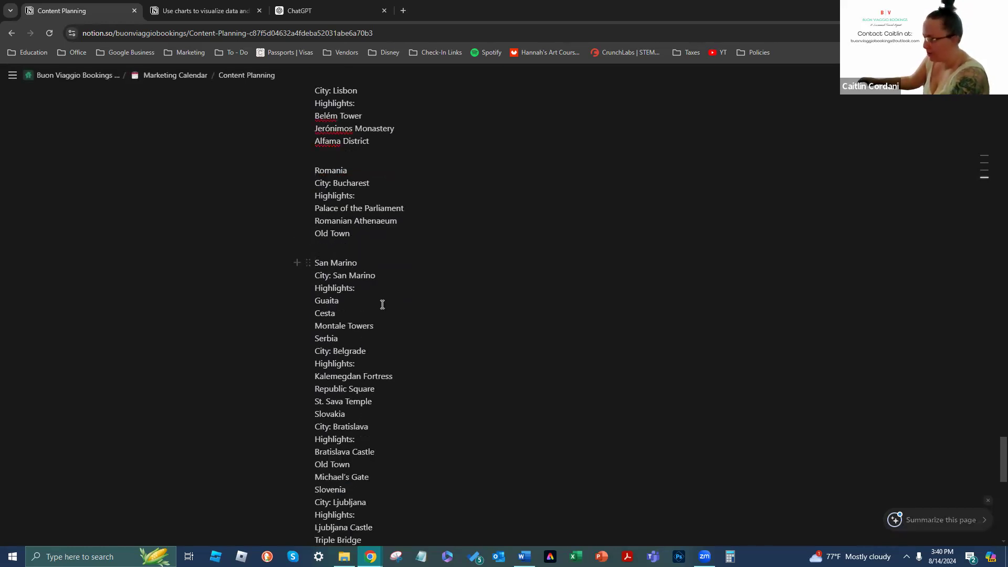
Insert a blank line before the Serbia entry and before the Slovakia entry in the country list
scroll(359, 260, "down", 1)
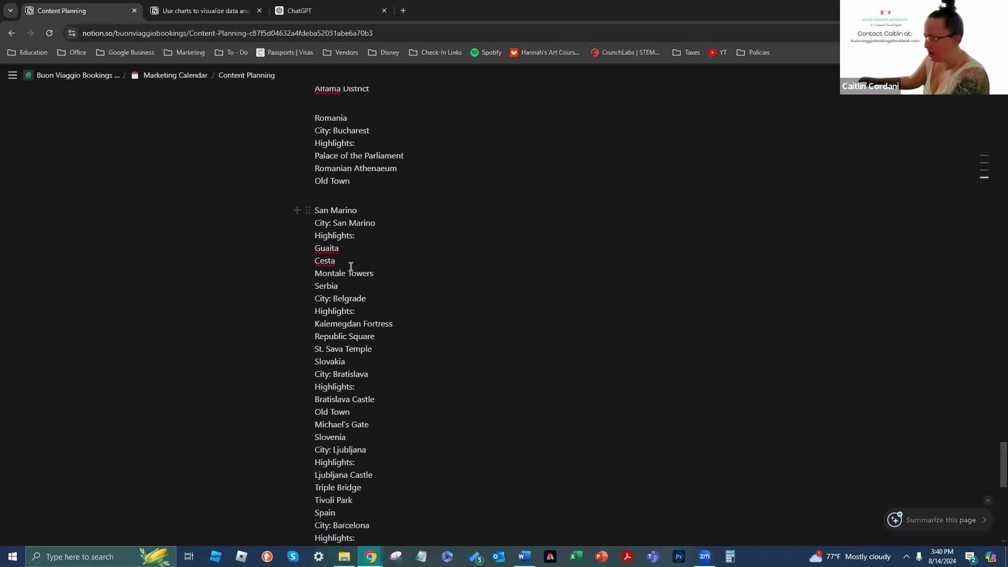
left_click(316, 286)
key("Return")
scroll(323, 299, "down", 1)
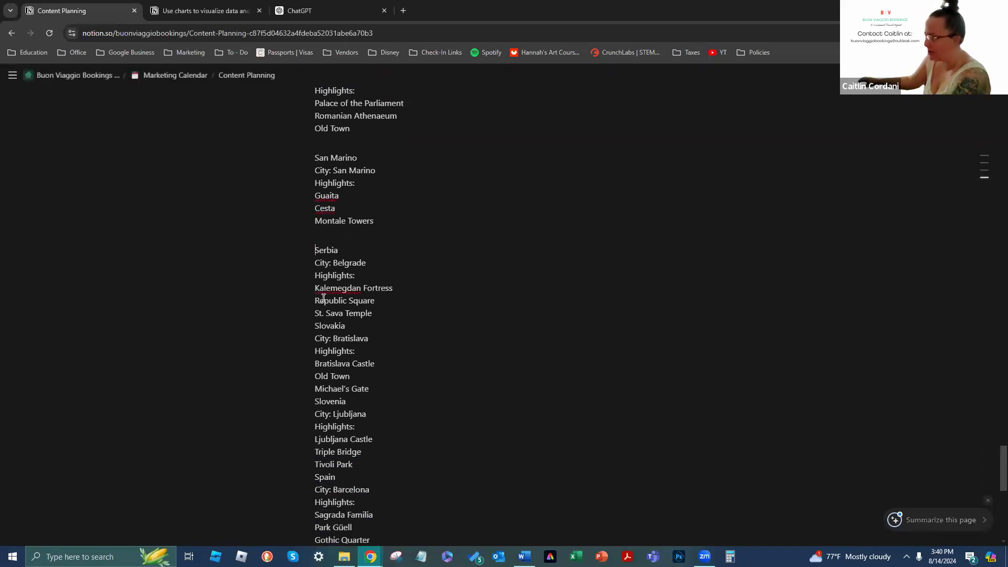
scroll(320, 306, "down", 1)
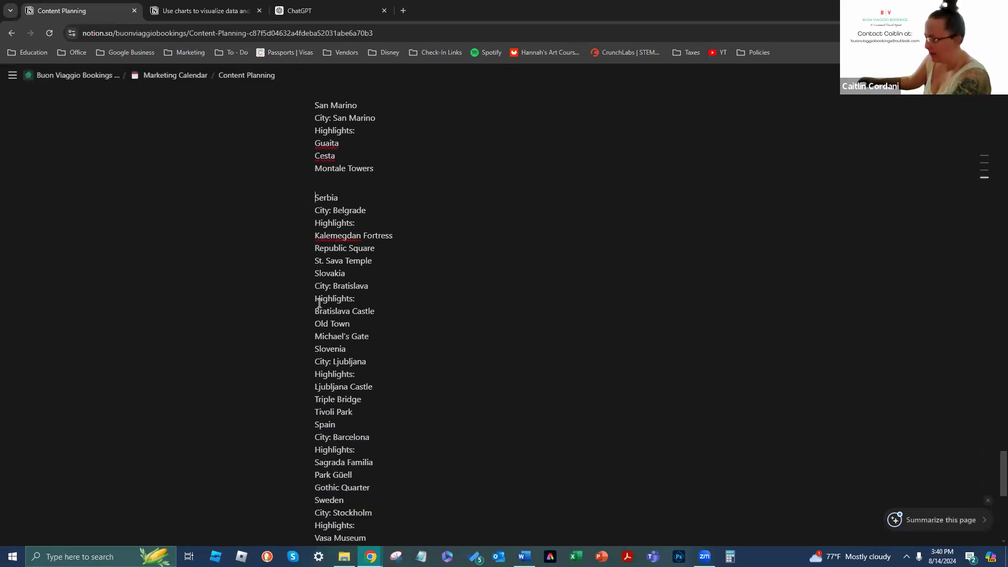
left_click(314, 273)
key("Return")
Separate the Slovenia and Spain entries from the ones above them with a blank line each
scroll(327, 311, "down", 1)
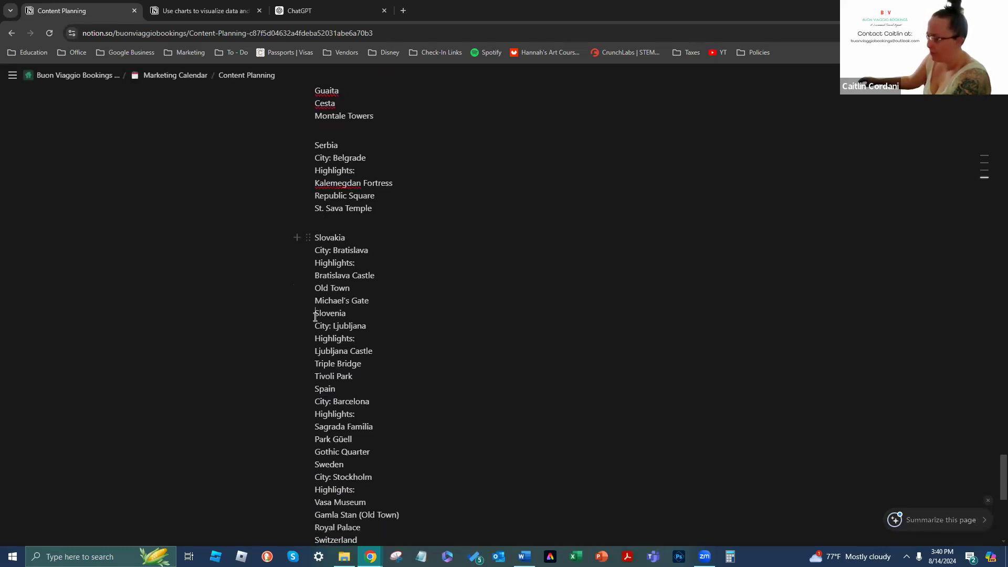
left_click(315, 317)
key("Return")
scroll(315, 315, "down", 2)
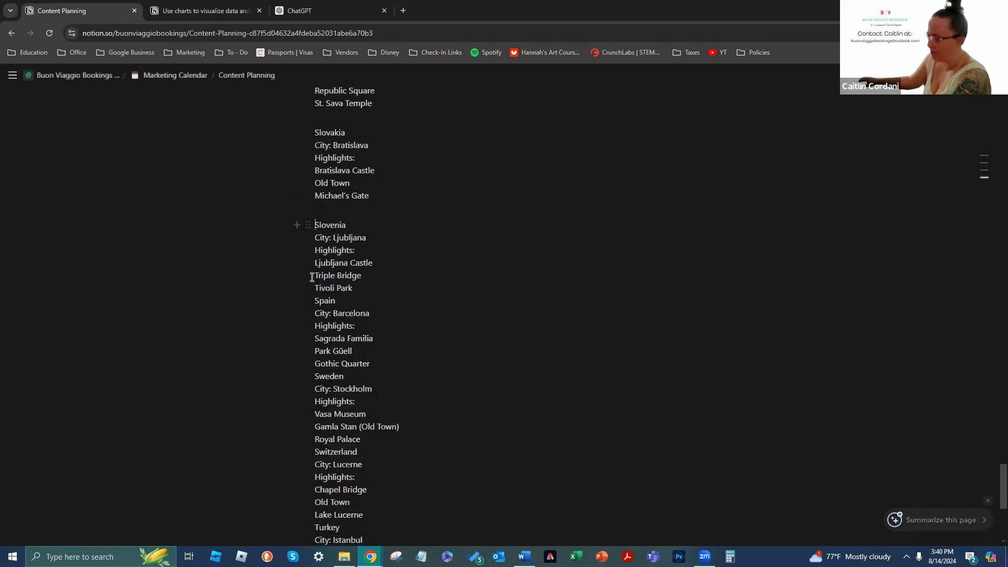
left_click(316, 300)
key("Return")
Add a blank line above the Sweden and Switzerland country names
scroll(318, 310, "down", 2)
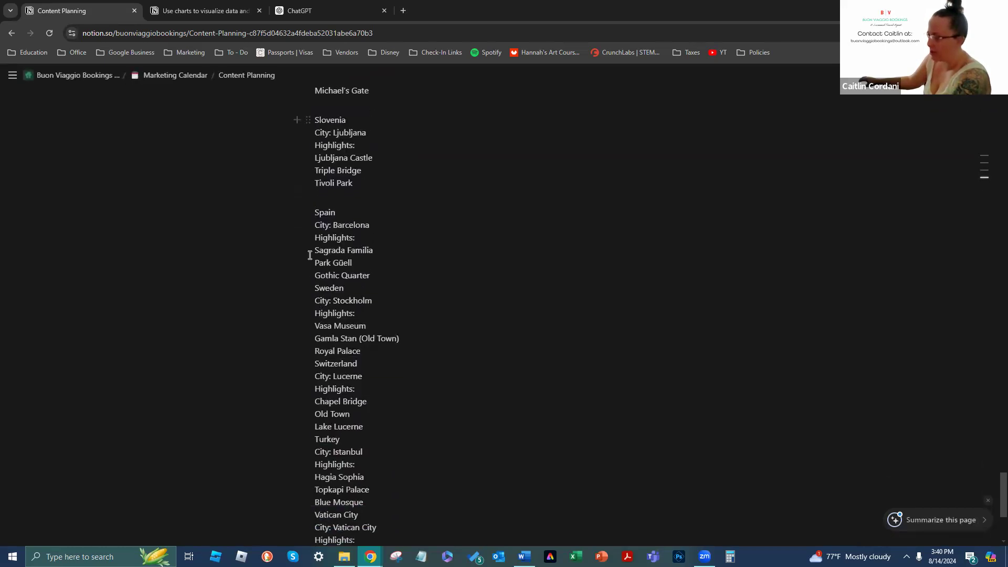
left_click(316, 288)
key("Return")
scroll(317, 302, "down", 2)
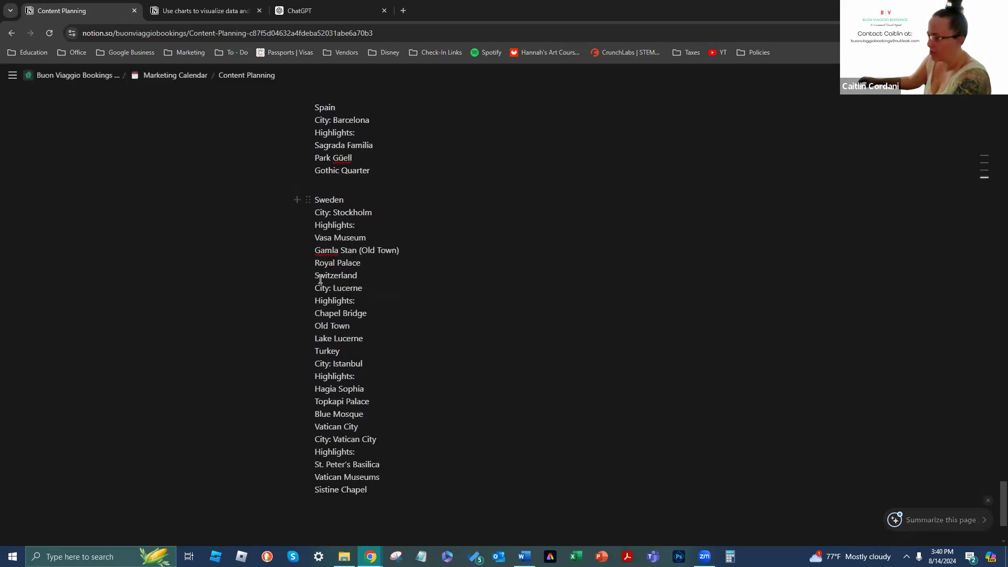
double_click(317, 276)
left_click(315, 275)
key("Return")
Insert a blank line before the Turkey entry and before the Vatican City country name
scroll(320, 290, "down", 2)
scroll(319, 291, "down", 1)
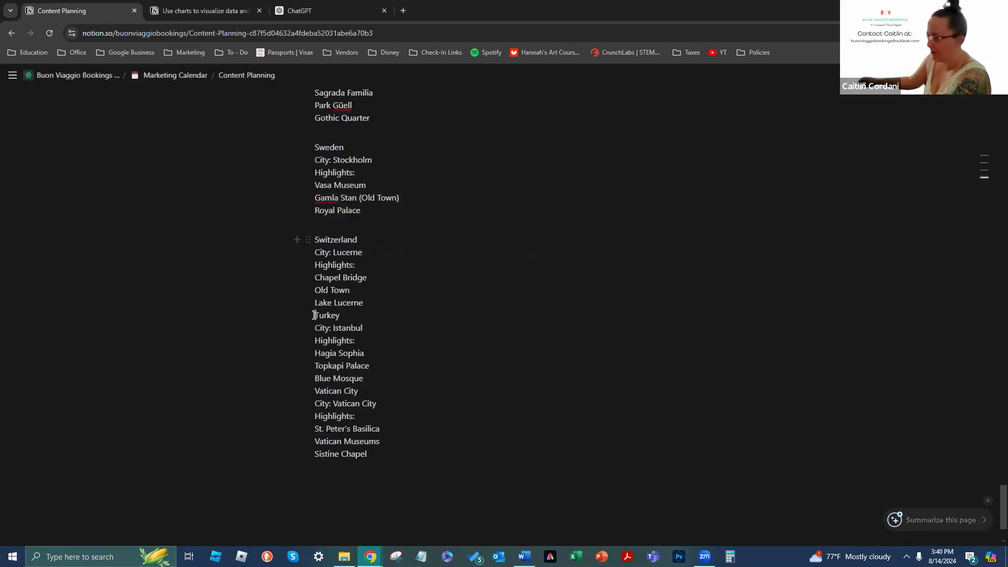
left_click(314, 315)
key("Return")
scroll(314, 310, "down", 2)
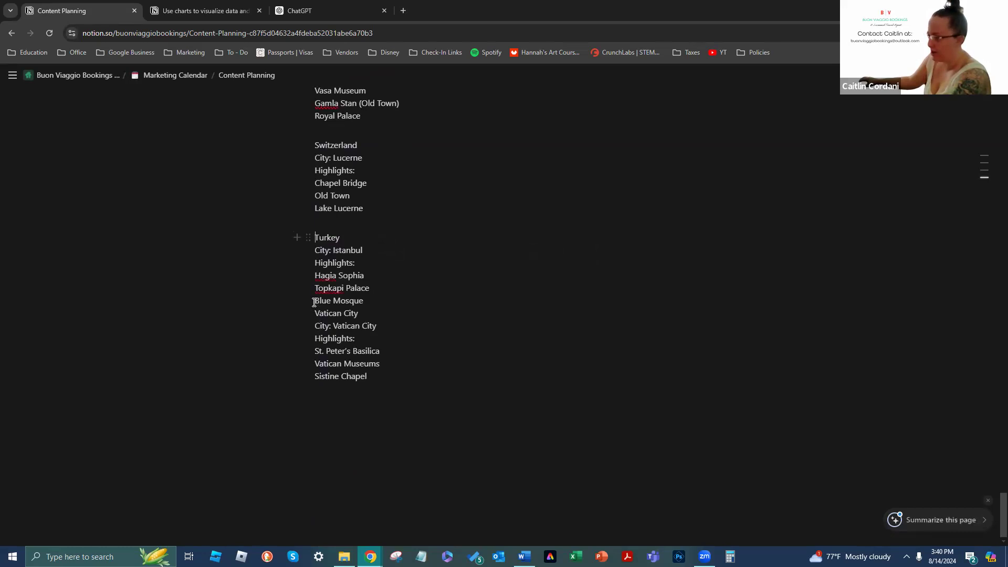
left_click_drag(315, 315, 318, 326)
left_click(315, 314)
key("Return")
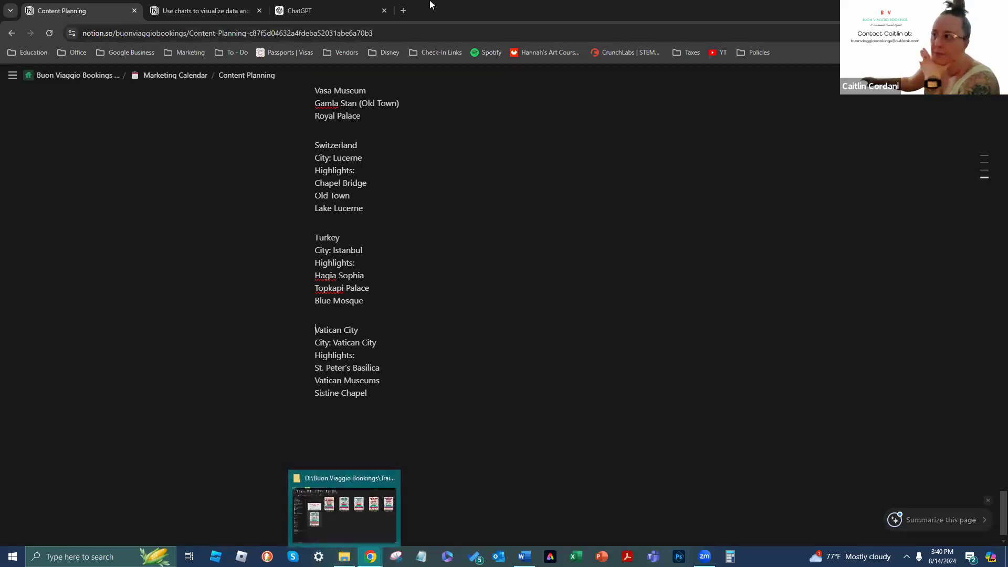
Switch to the European Tour document in Word and copy the Tirana, Albania entry with its three eateries from the Places to eat list
left_click(524, 557)
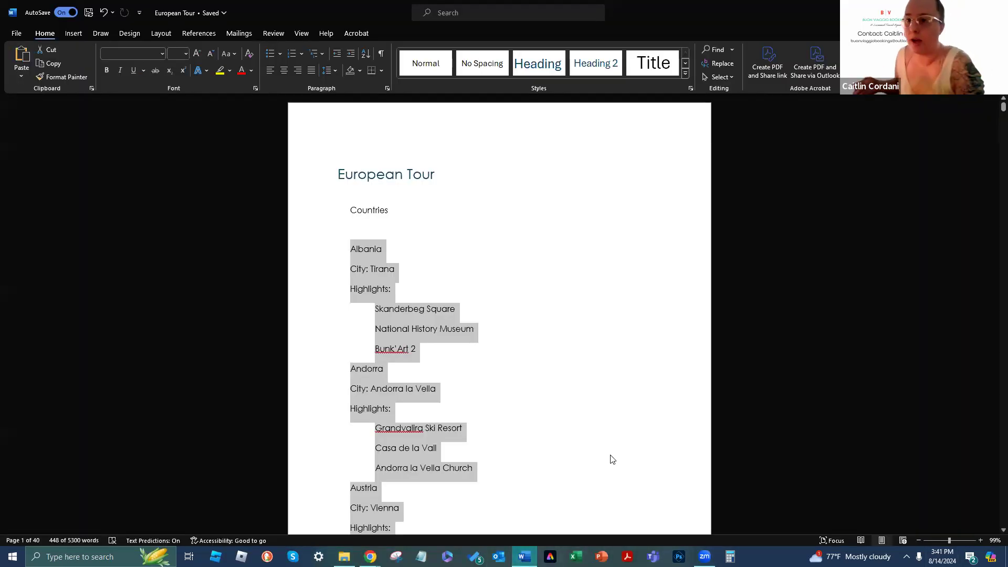
scroll(613, 459, "down", 15)
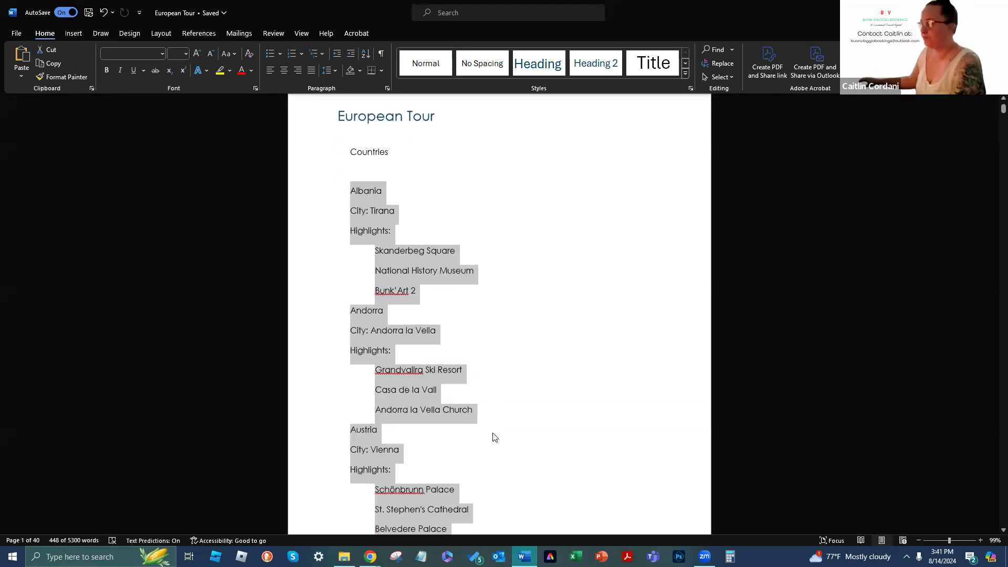
scroll(468, 369, "down", 18)
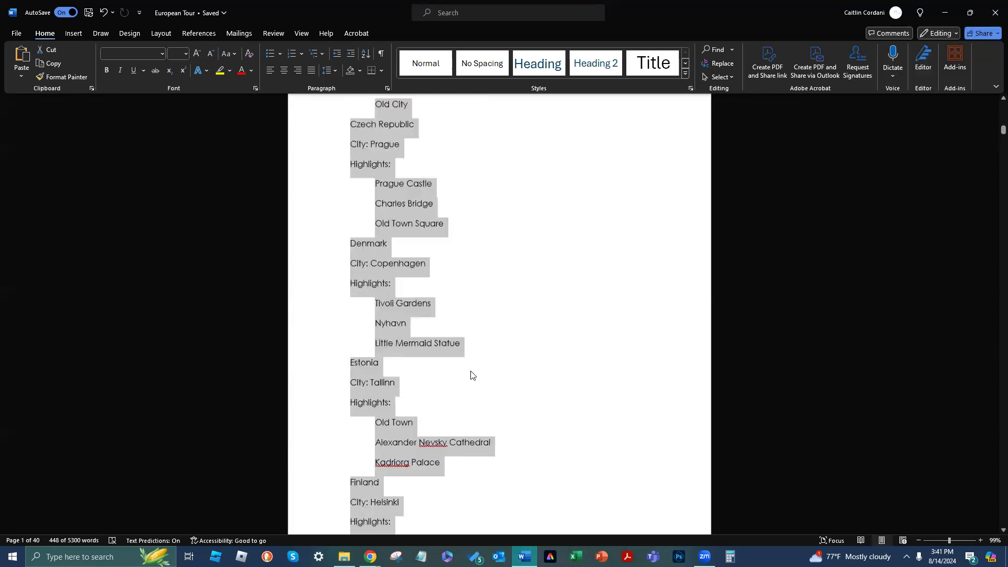
left_click(433, 305)
scroll(454, 313, "down", 18)
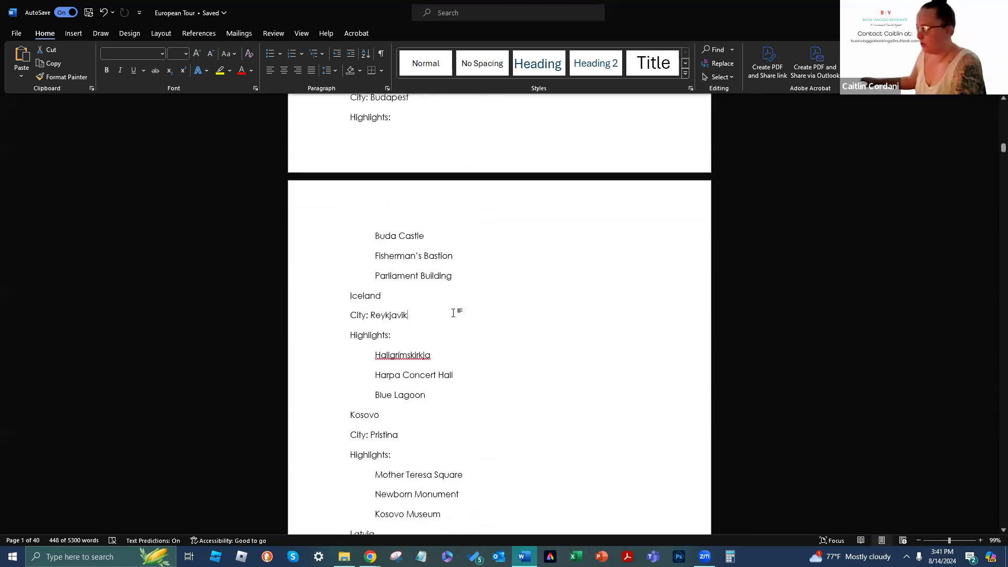
scroll(450, 361, "down", 18)
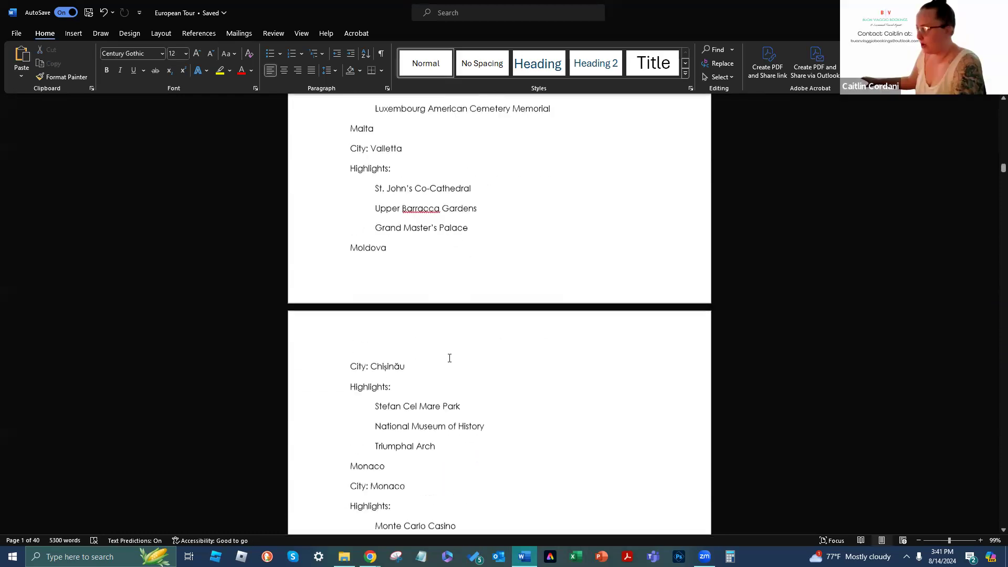
scroll(399, 347, "down", 10)
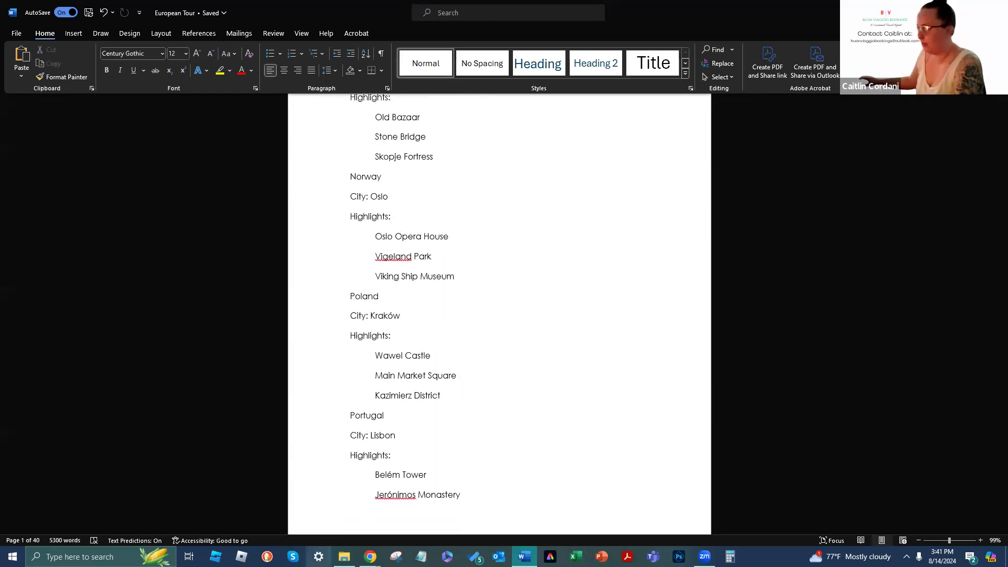
scroll(432, 341, "down", 6)
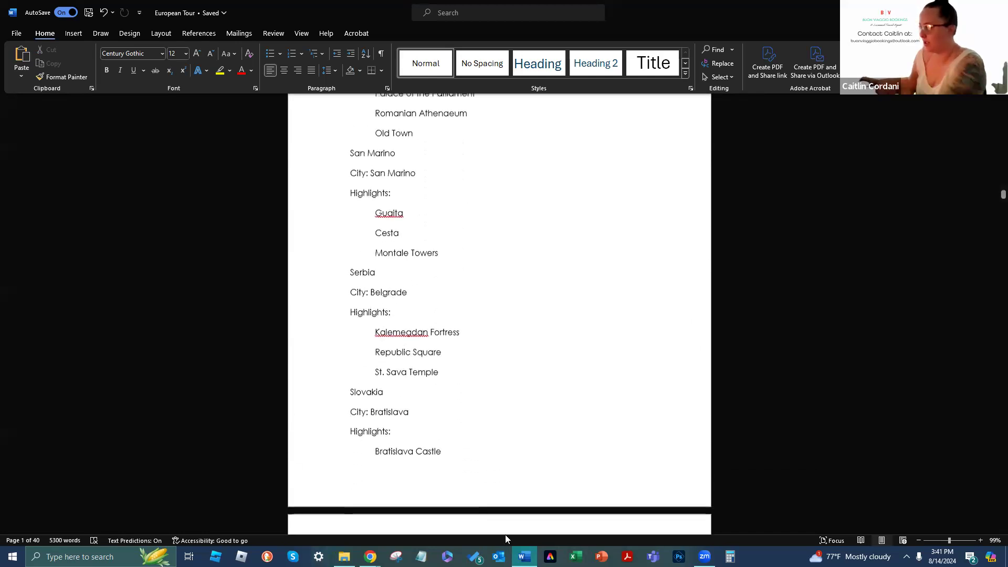
scroll(420, 299, "down", 12)
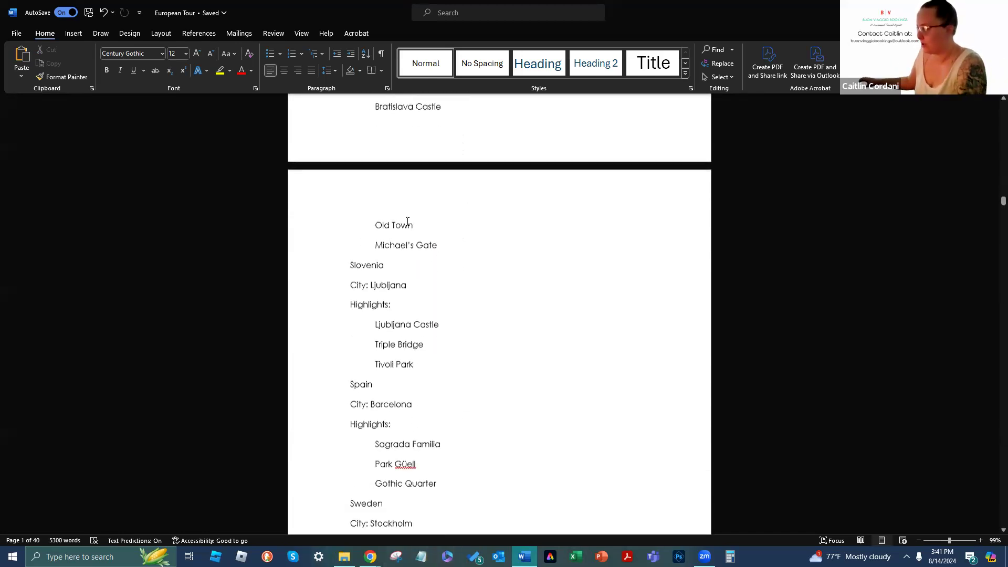
scroll(449, 220, "down", 11)
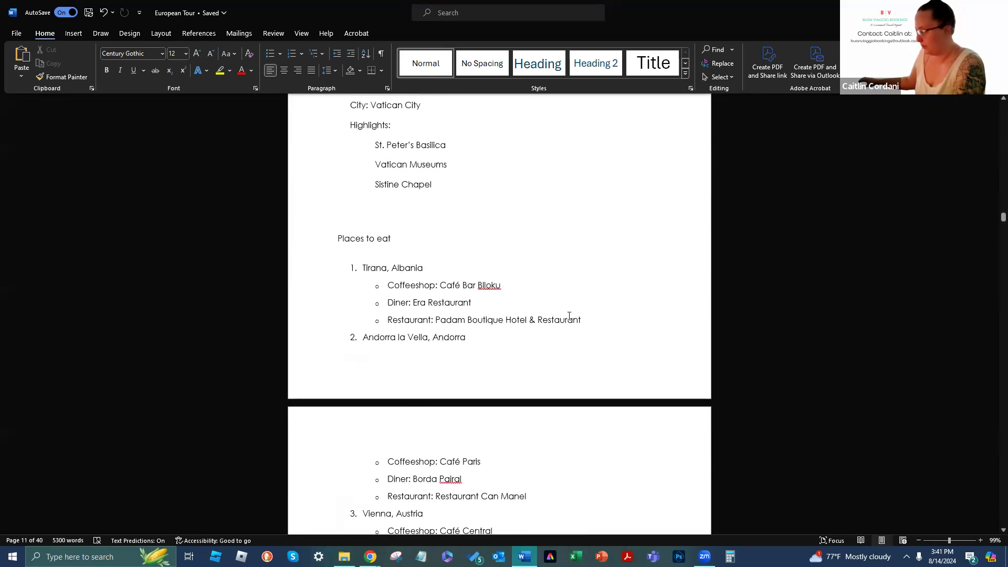
left_click_drag(590, 315, 370, 272)
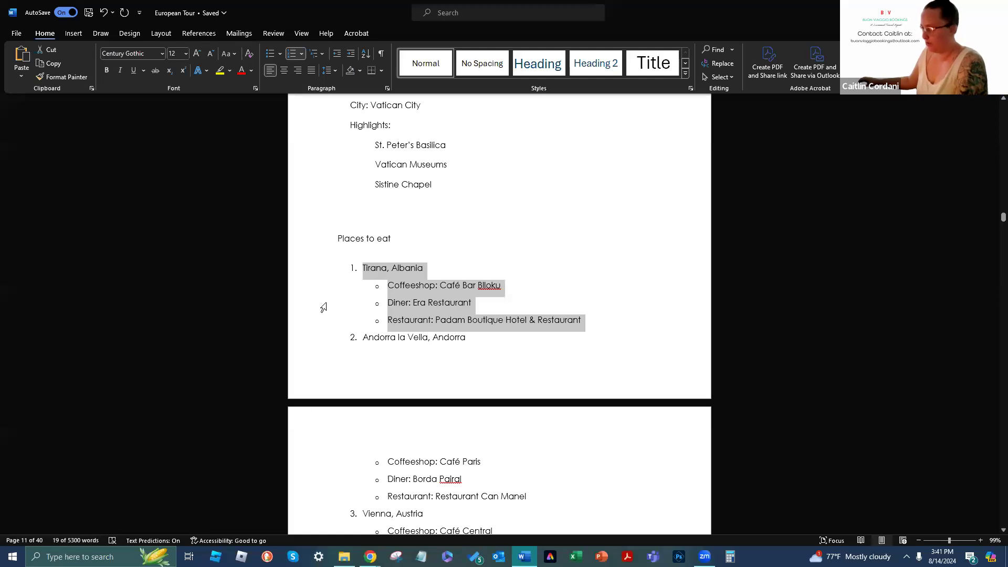
left_click(458, 261)
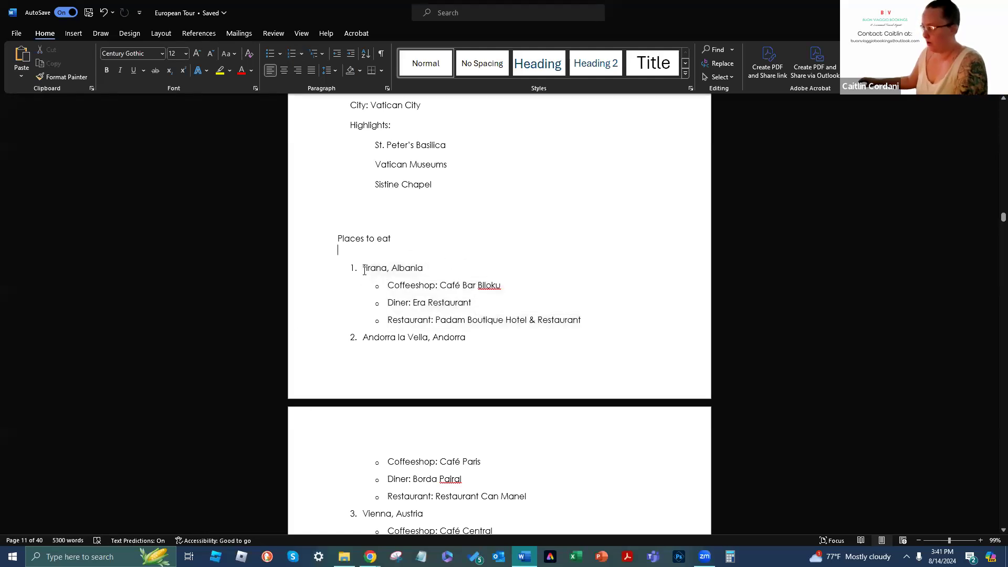
left_click_drag(364, 269, 583, 319)
key("ctrl+c")
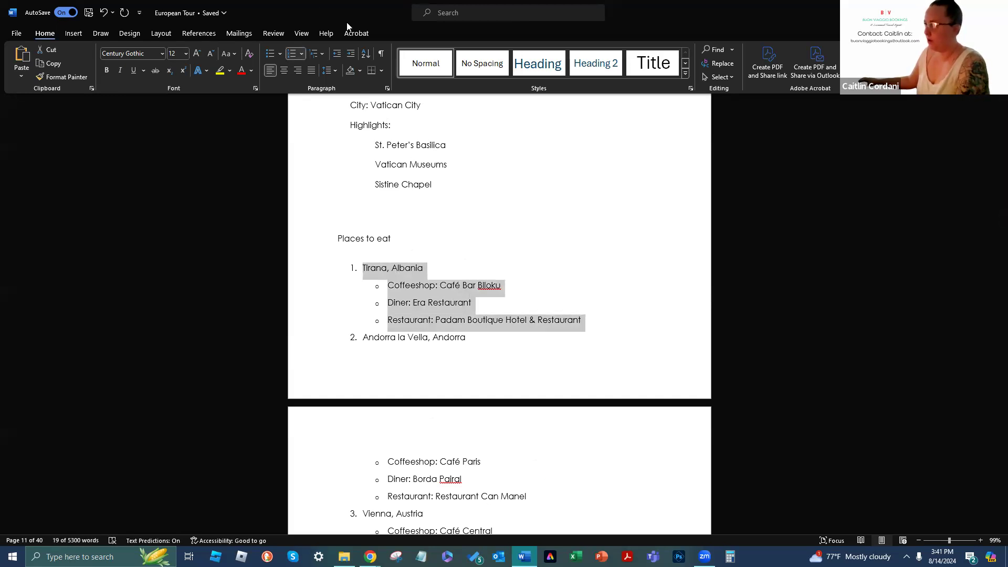
Place the Word document and the Content Planning browser window side by side, and go back to the Albania entry in Notion
key("super+Right")
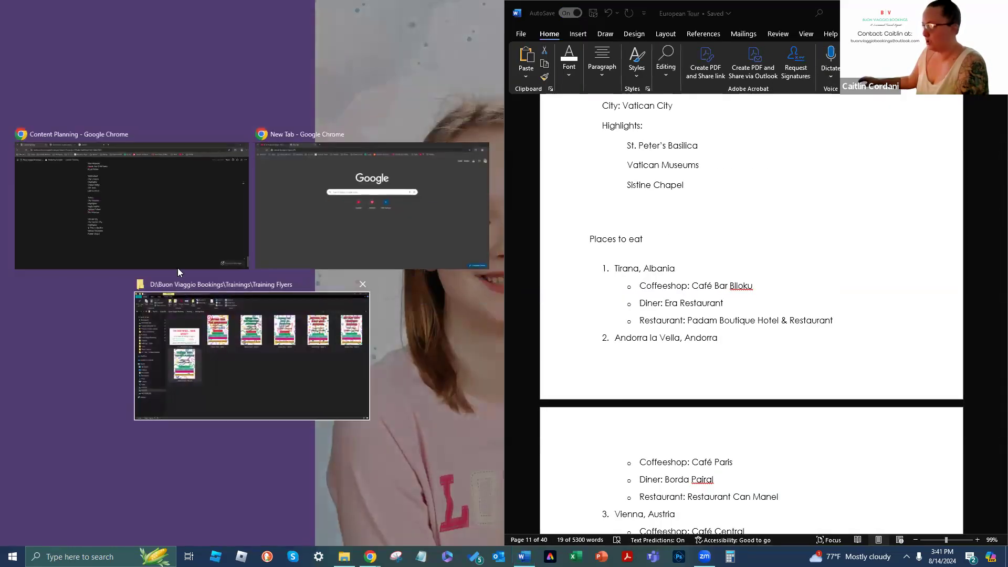
left_click(174, 257)
scroll(293, 326, "up", 2)
scroll(178, 294, "up", 20)
scroll(171, 290, "up", 20)
scroll(172, 289, "up", 12)
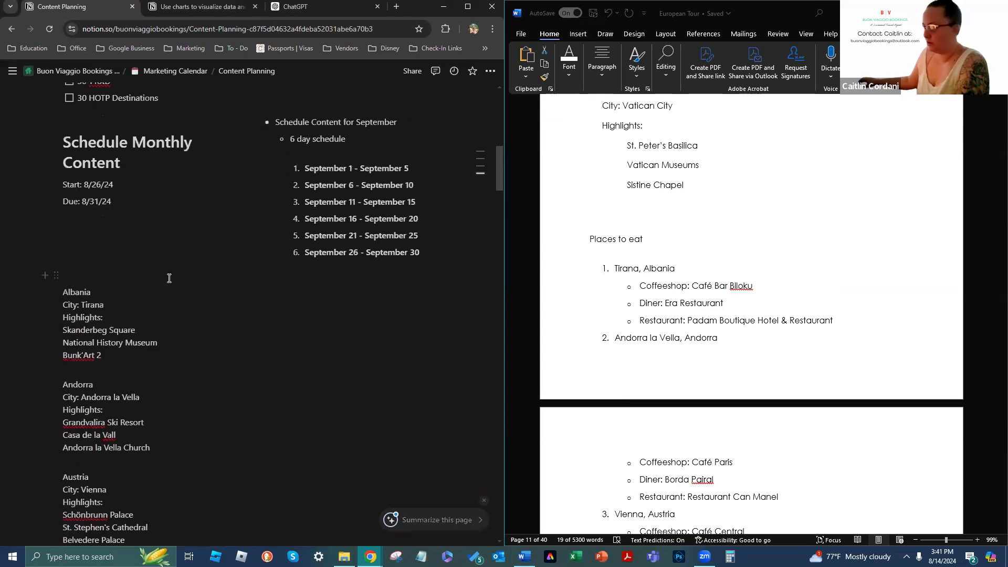
Add a "Places to Eat:" line below Bunk'Art 2 in the Albania entry and paste the copied Tirana eateries under it
scroll(169, 278, "down", 2)
left_click(111, 250)
key("Return")
type("Plave")
key("BackSpace")
key("BackSpace")
type("ces to Eat:")
key("ctrl+v")
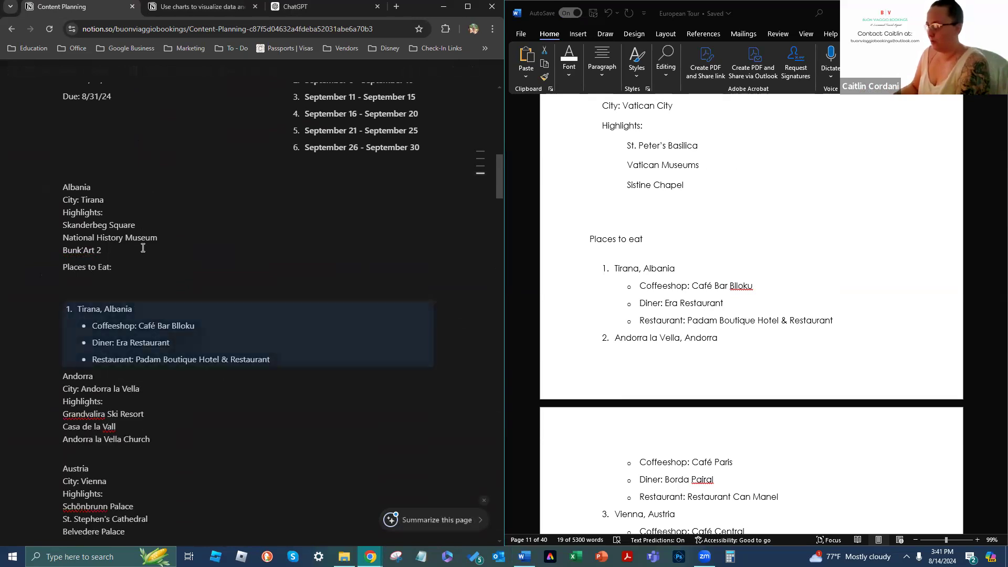
Turn the numbered Tirana, Albania item into plain text directly under Places to Eat, and add a blank line before Andorra
left_click(104, 295)
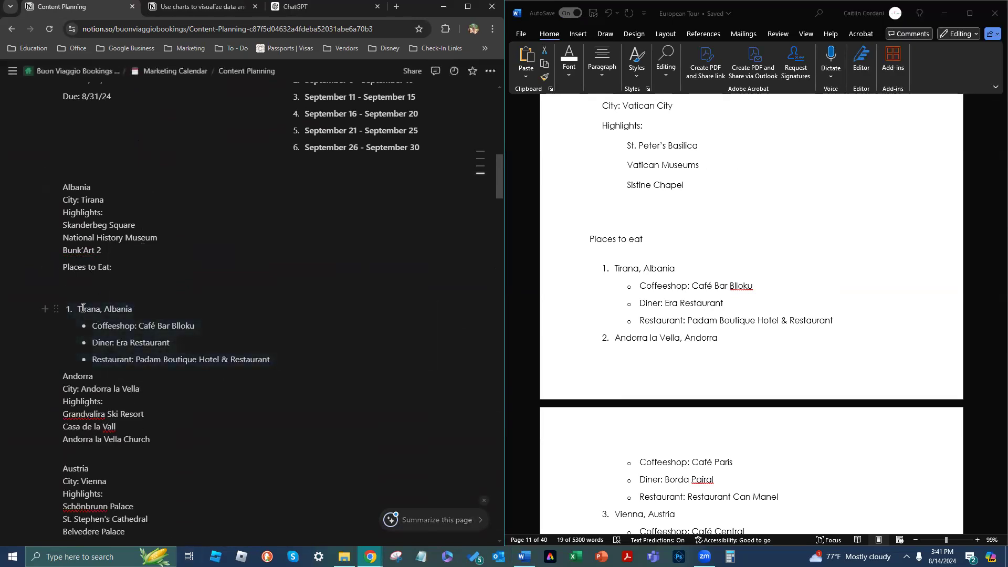
key("BackSpace")
key("BackSpace")
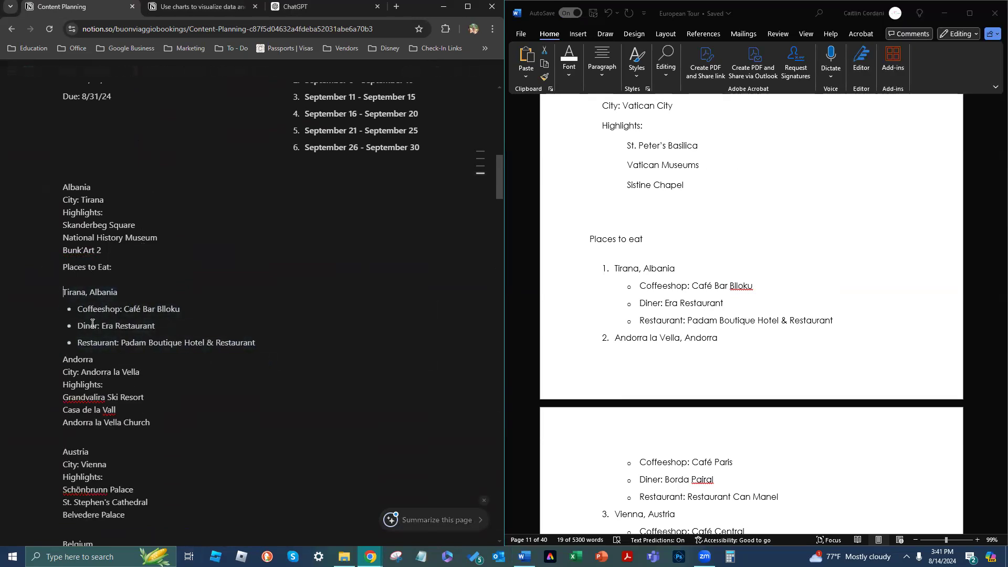
key("BackSpace")
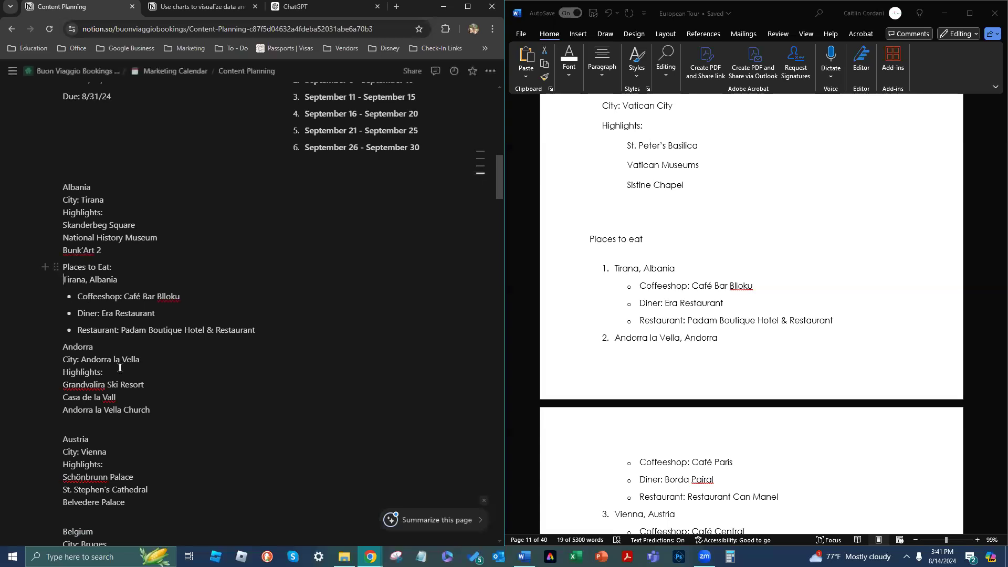
left_click(256, 326)
key("Return")
key("Return")
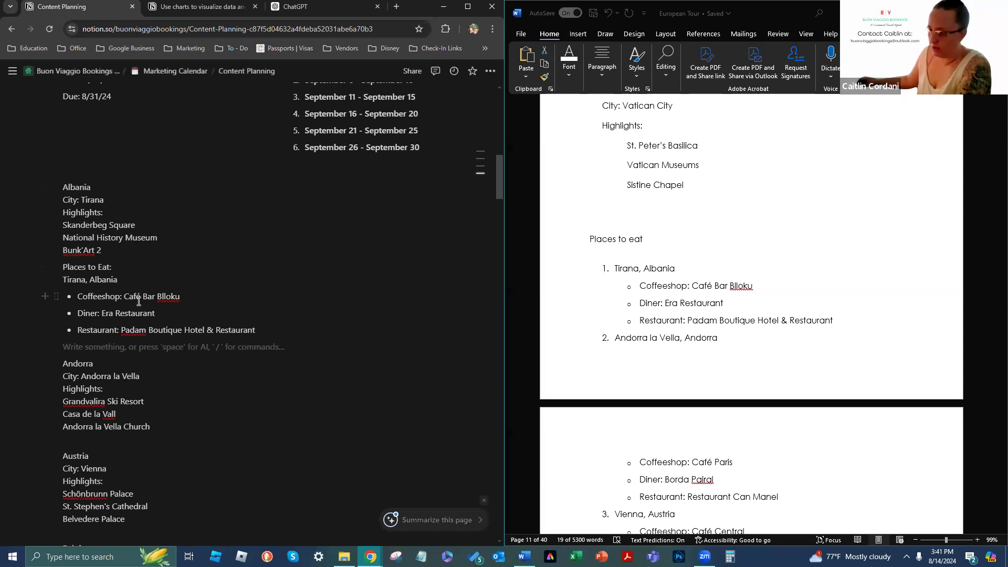
Bold the "Highlights:" and "Places to Eat:" labels in the Albania entry
left_click_drag(109, 218, 62, 213)
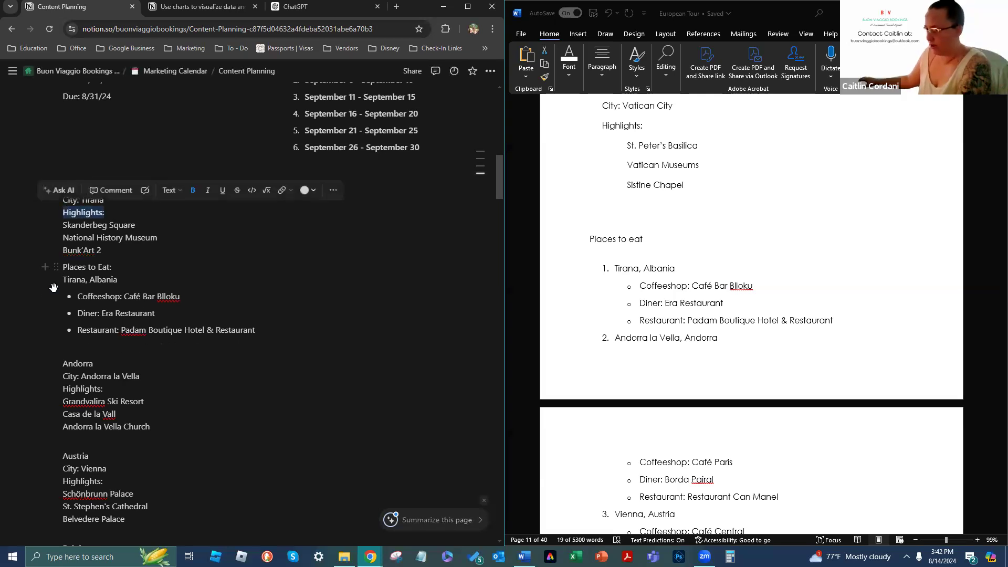
left_click_drag(126, 268, 65, 268)
key("ctrl+b")
left_click(133, 269)
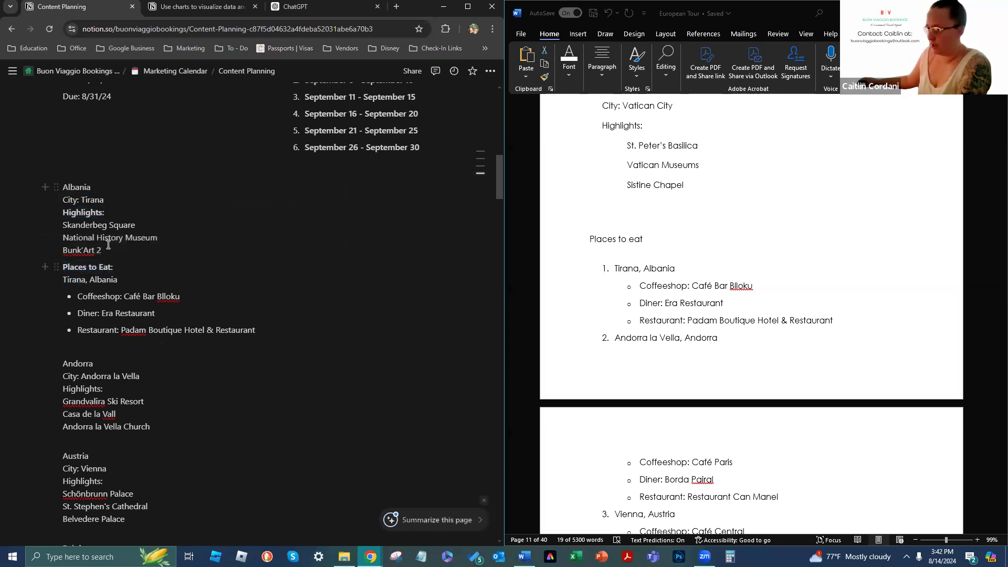
Bold the Albania country and city lines and insert a blank line between the city and the highlights
left_click_drag(111, 201, 59, 200)
left_click(112, 202)
key("Return")
mouse_move(97, 190)
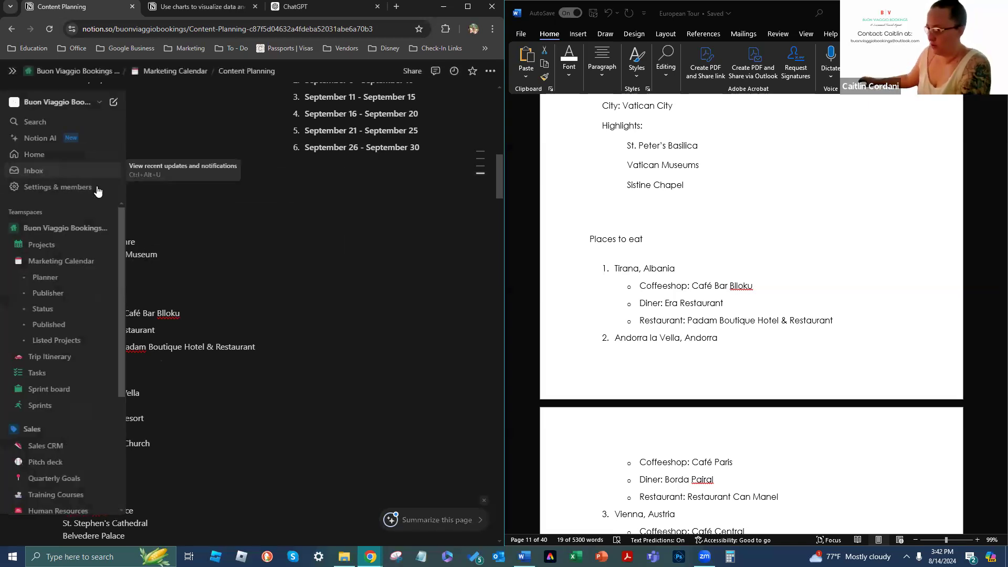
left_click_drag(119, 201, 65, 189)
Bold Andorra's country, city and "Highlights:" lines, and insert a blank line below the Andorra la Vella city line
scroll(170, 312, "down", 4)
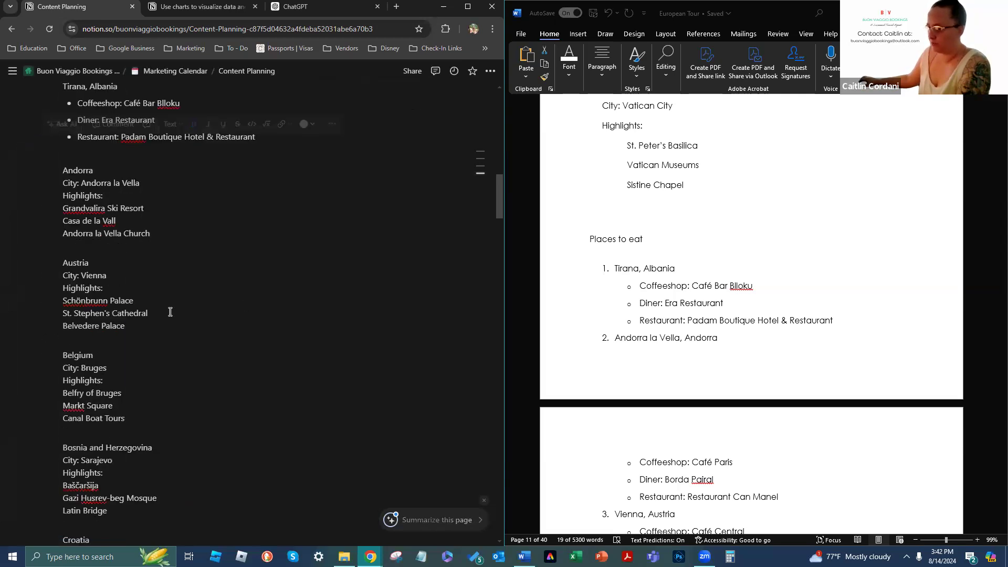
left_click_drag(154, 188, 64, 183)
left_click(102, 196)
key("ctrl+b")
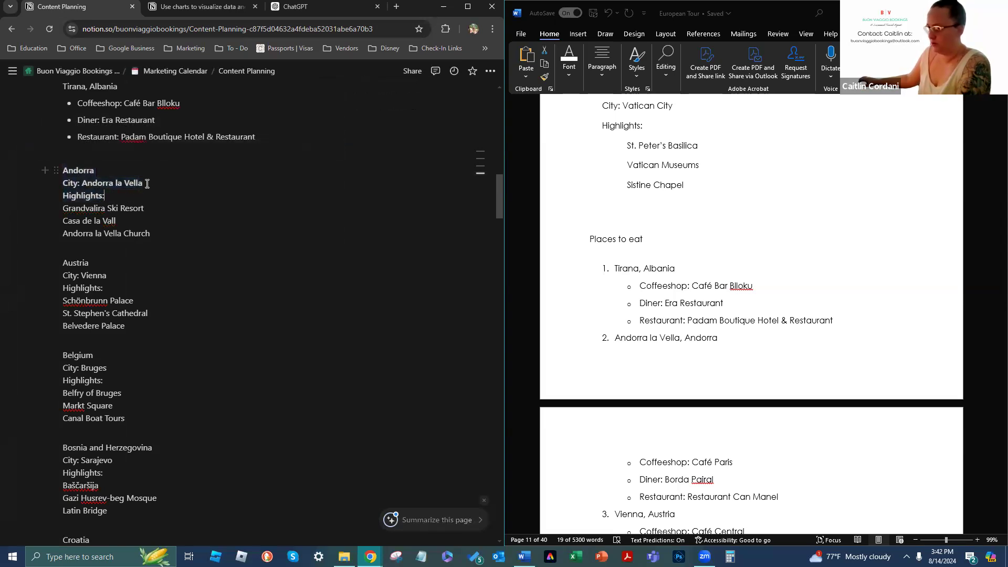
key("Return")
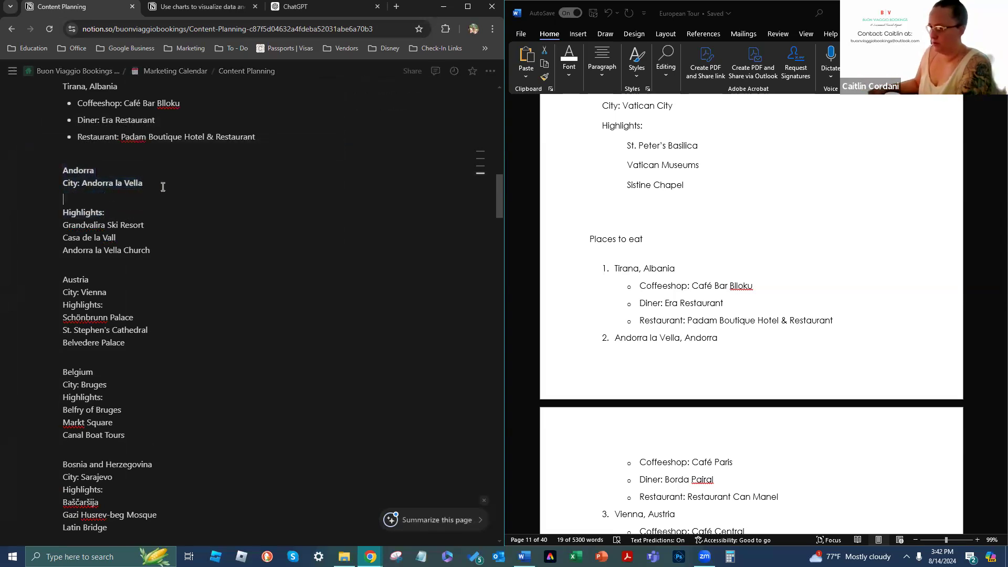
Add a bold "Places to Eat:" label below Andorra's highlights, followed by a new empty line
left_click(153, 251)
key("Return")
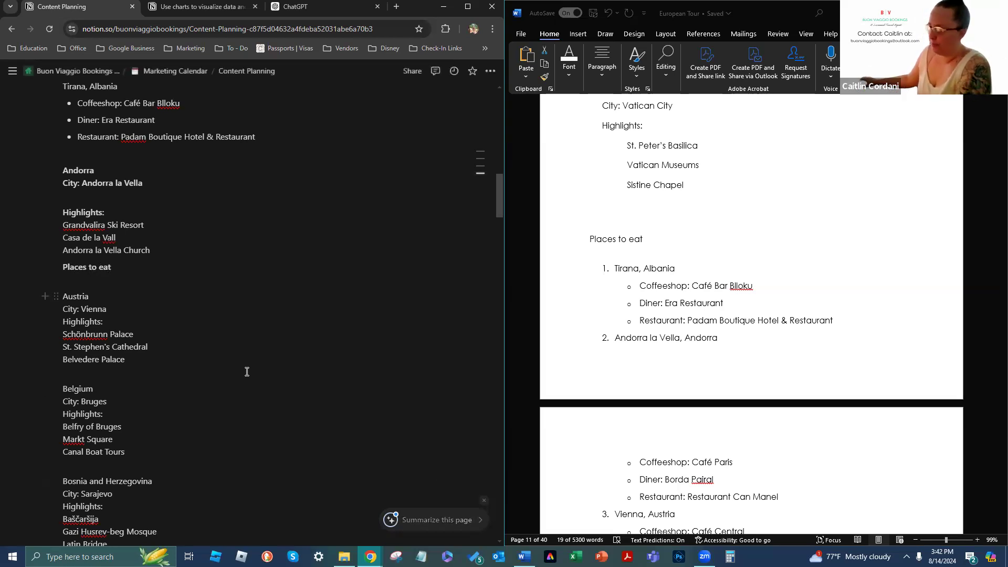
key("BackSpace")
key("BackSpace")
key("BackSpace")
type("Ea")
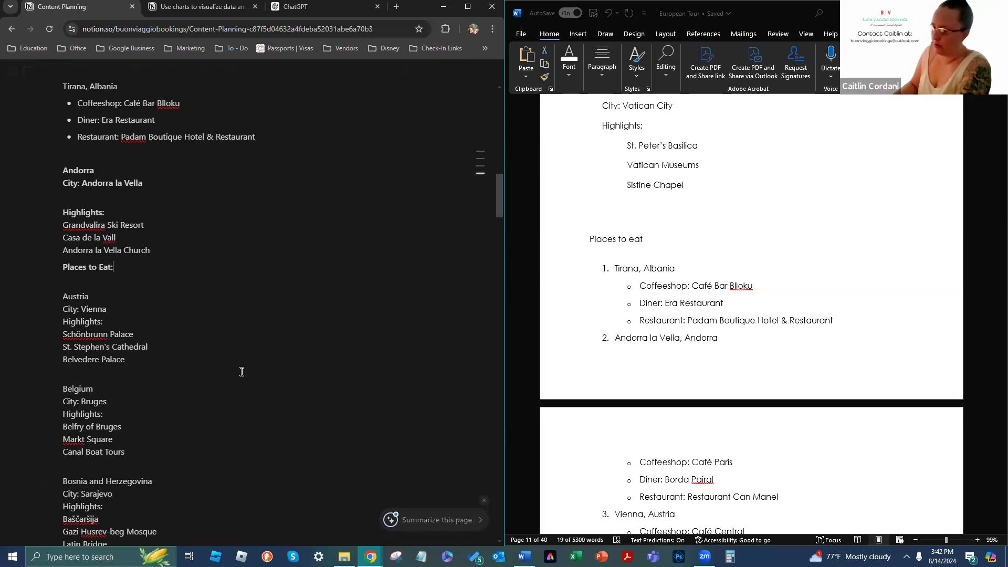
type("t:")
key("Return")
Copy the Andorra la Vella, Andorra item with its coffeeshop, diner and restaurant from the Word document into Andorra's Places to Eat section in Notion
scroll(693, 326, "down", 3)
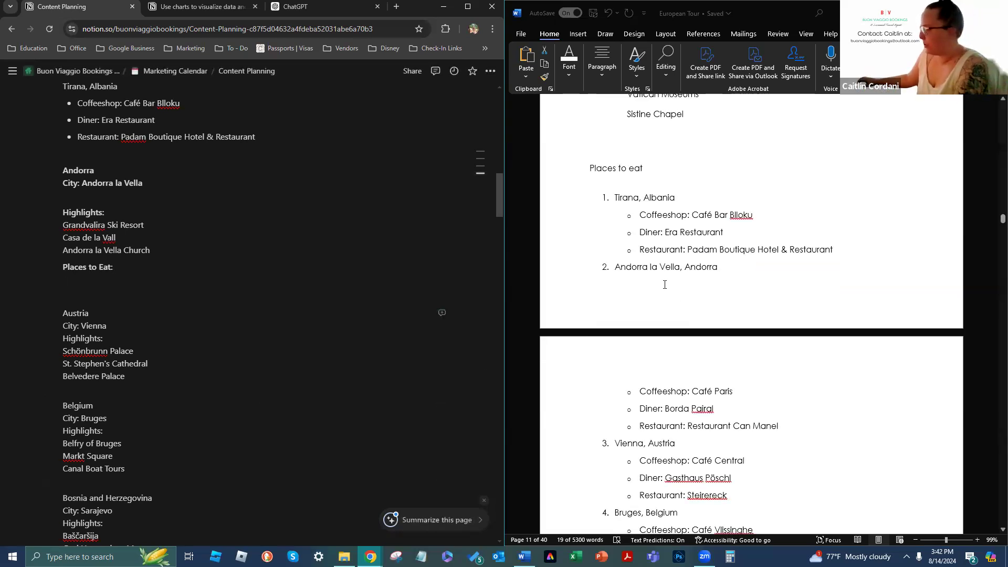
left_click_drag(618, 269, 785, 428)
key("ctrl+c")
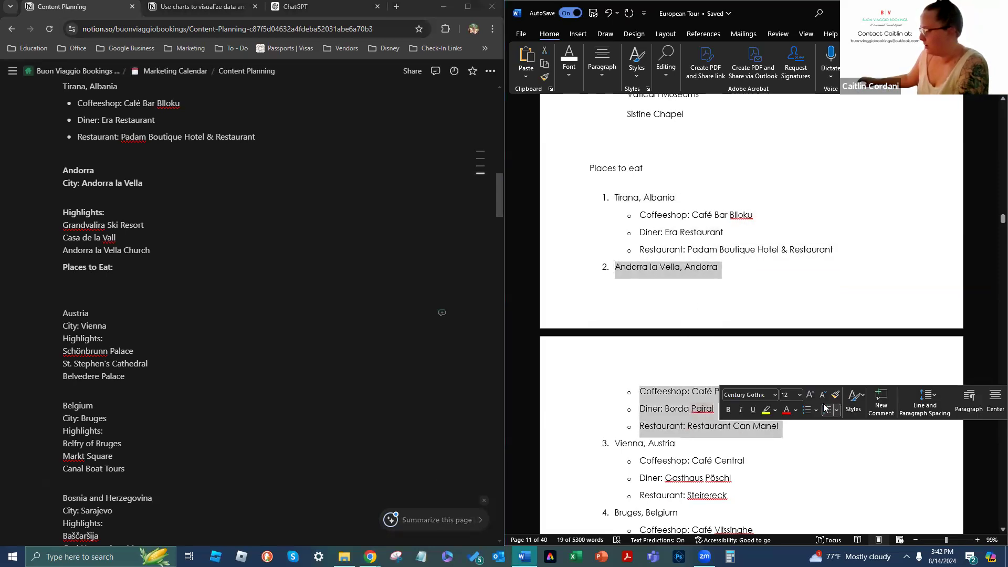
left_click(83, 269)
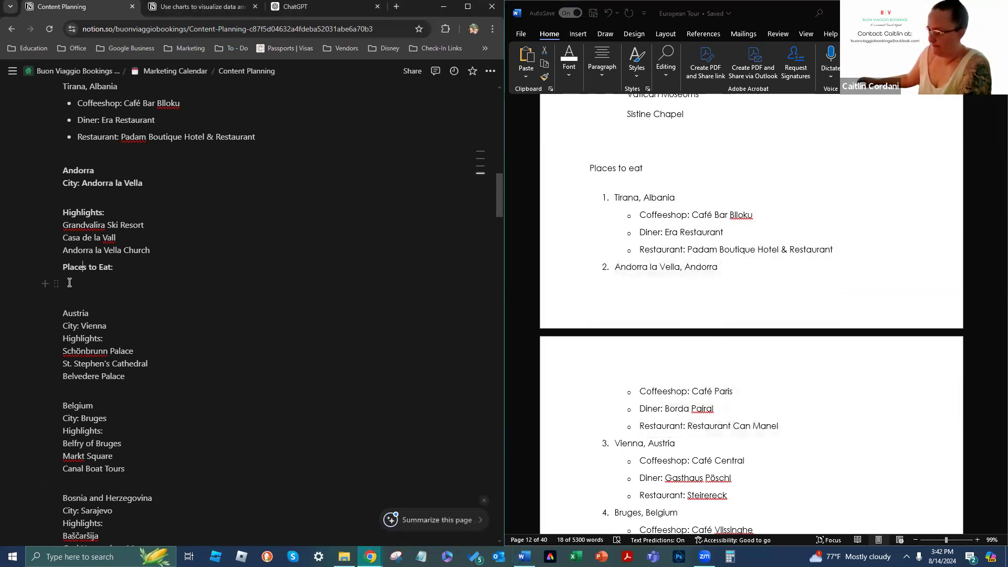
key("ctrl+v")
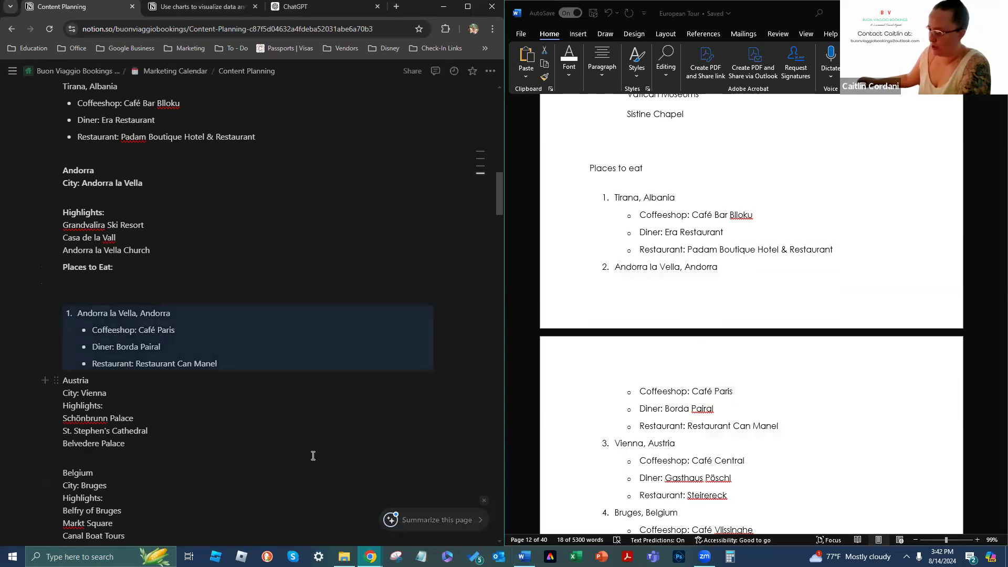
Turn the numbered Andorra la Vella, Andorra item into plain text directly under Places to Eat, and add a blank line before Austria
left_click(80, 312)
key("BackSpace")
key("BackSpace")
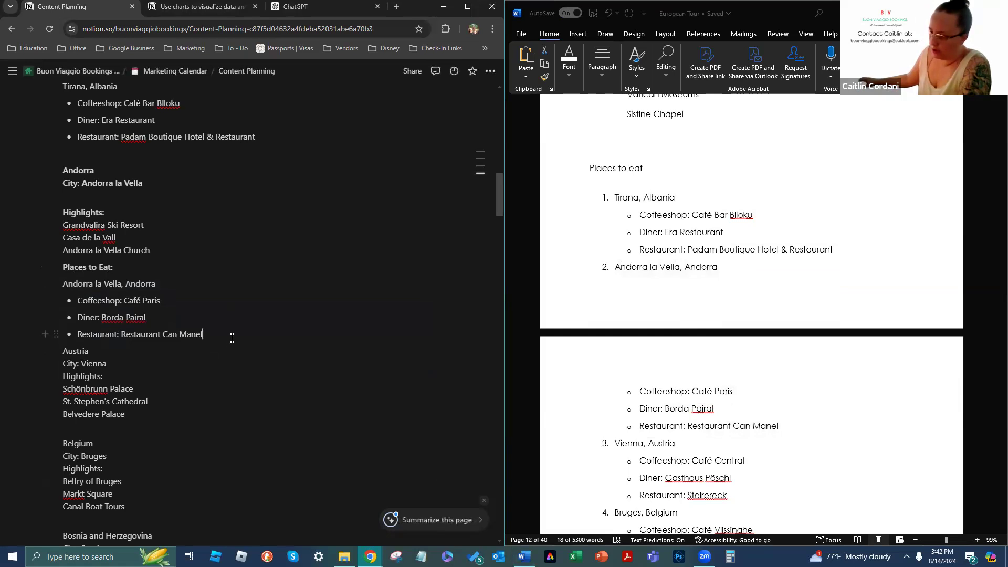
key("Return")
key("BackSpace")
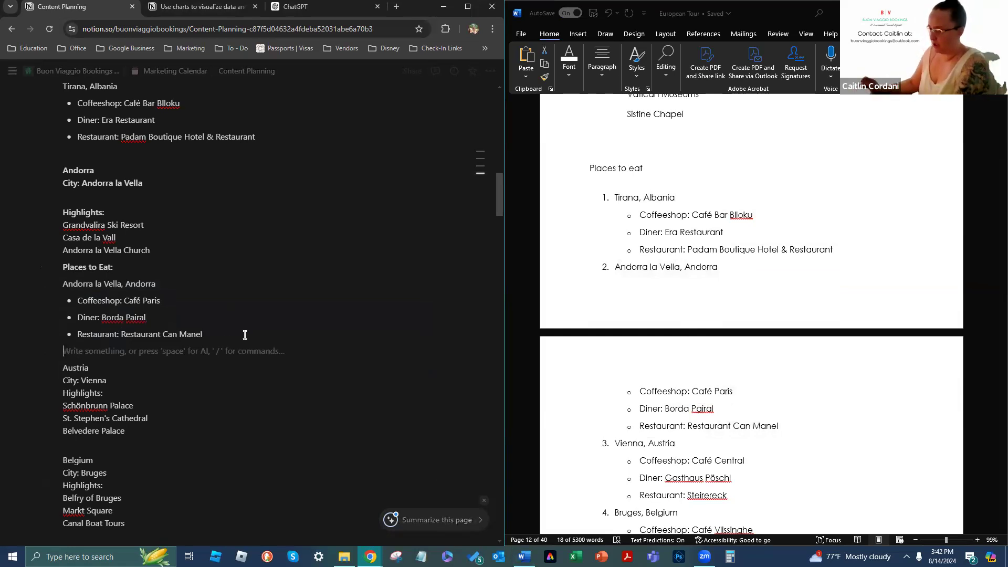
In the Word document, change the numbered city entries of the Places to eat list to checkmark bullets
scroll(649, 360, "down", 3)
scroll(650, 359, "down", 10)
scroll(767, 315, "up", 6)
scroll(762, 295, "up", 9)
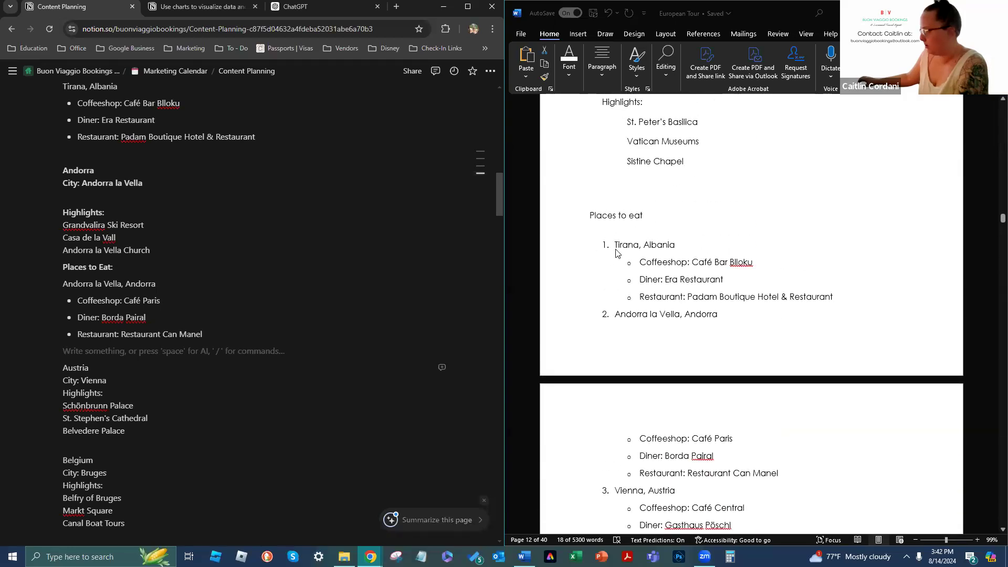
left_click(615, 247)
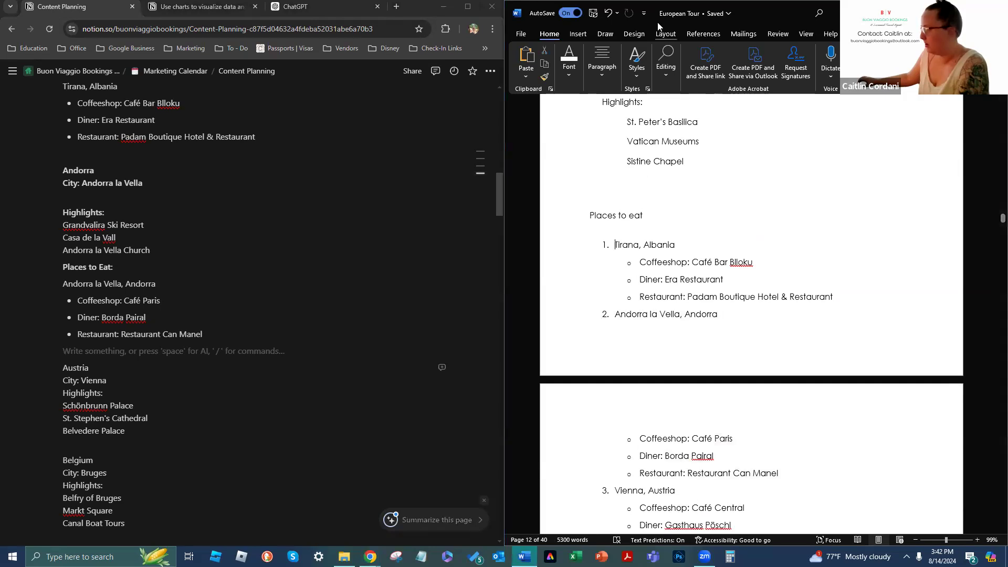
left_click(599, 78)
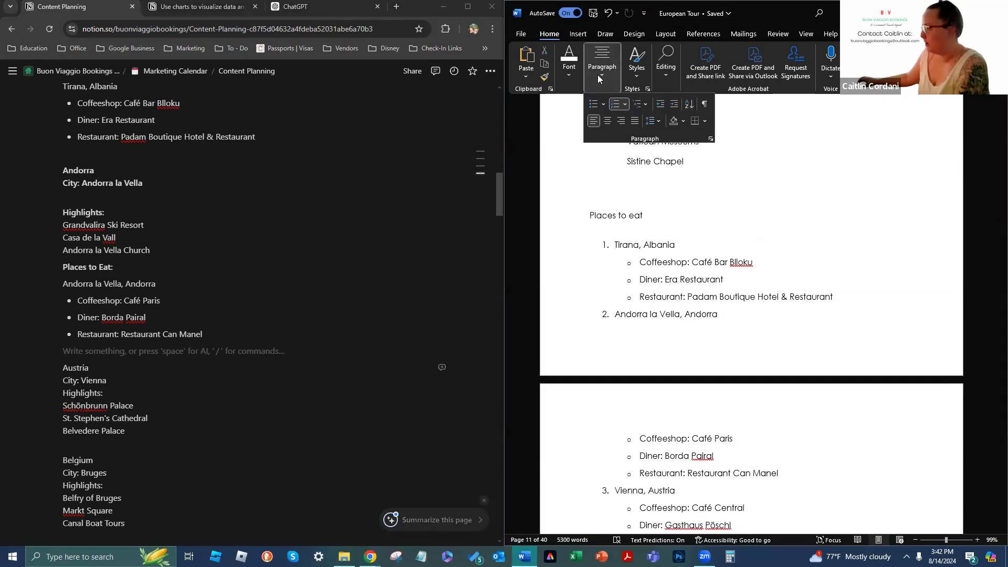
left_click(606, 107)
left_click(599, 141)
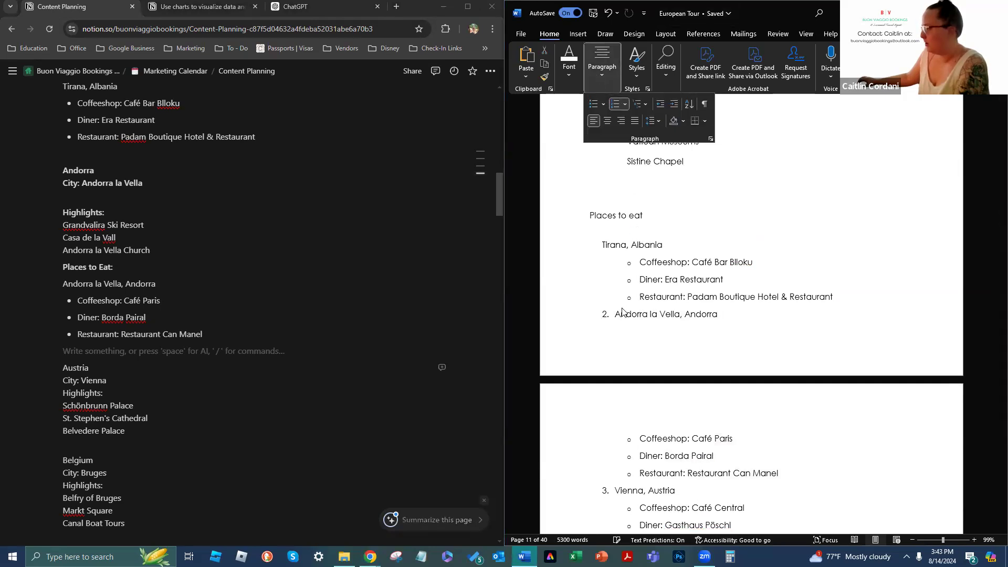
left_click(603, 104)
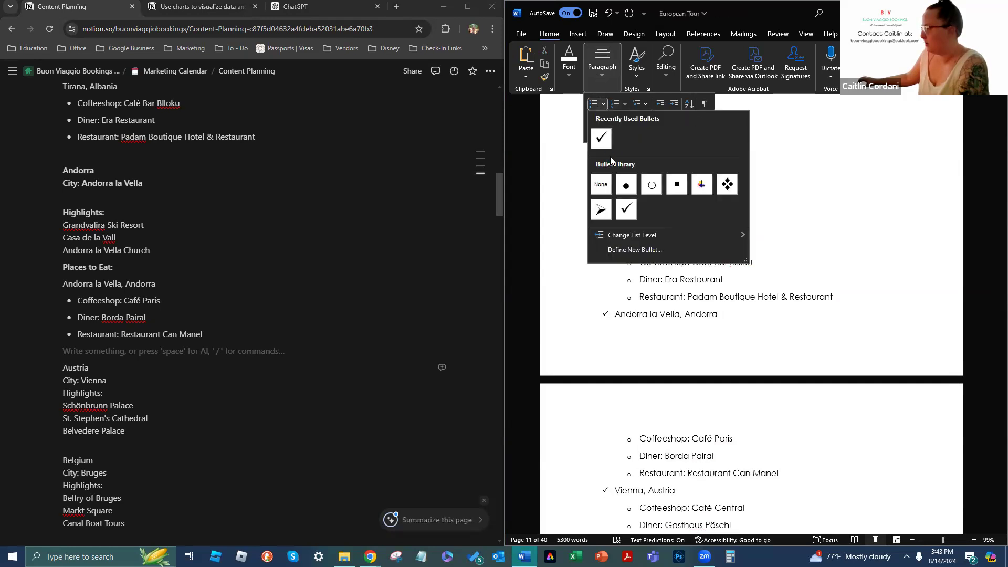
left_click(602, 140)
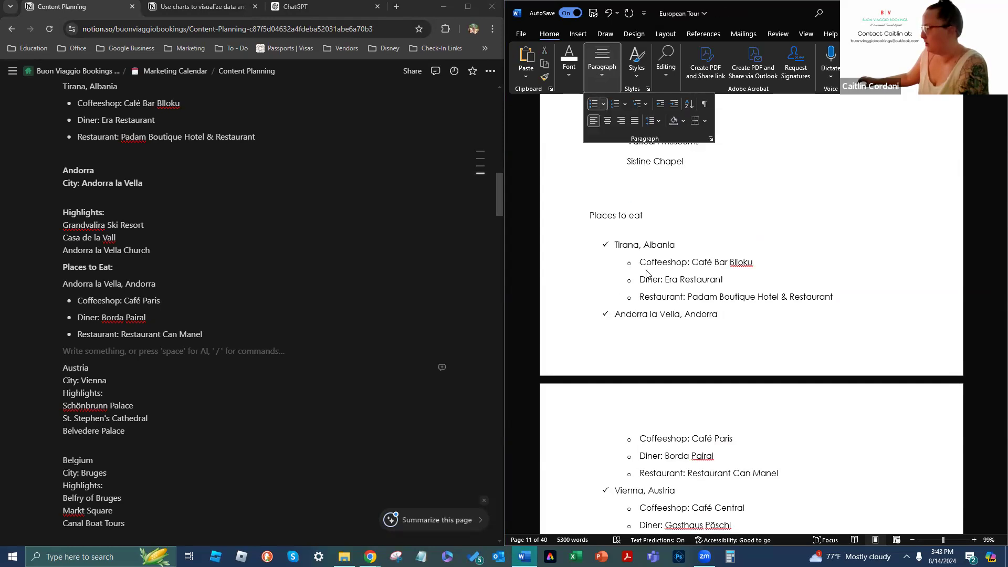
Remove the checkmark bullets from the Tirana, Albania and Andorra la Vella, Andorra lines in the Word document
left_click(624, 252)
scroll(630, 315, "down", 1)
scroll(630, 315, "up", 1)
left_click(606, 79)
left_click(598, 105)
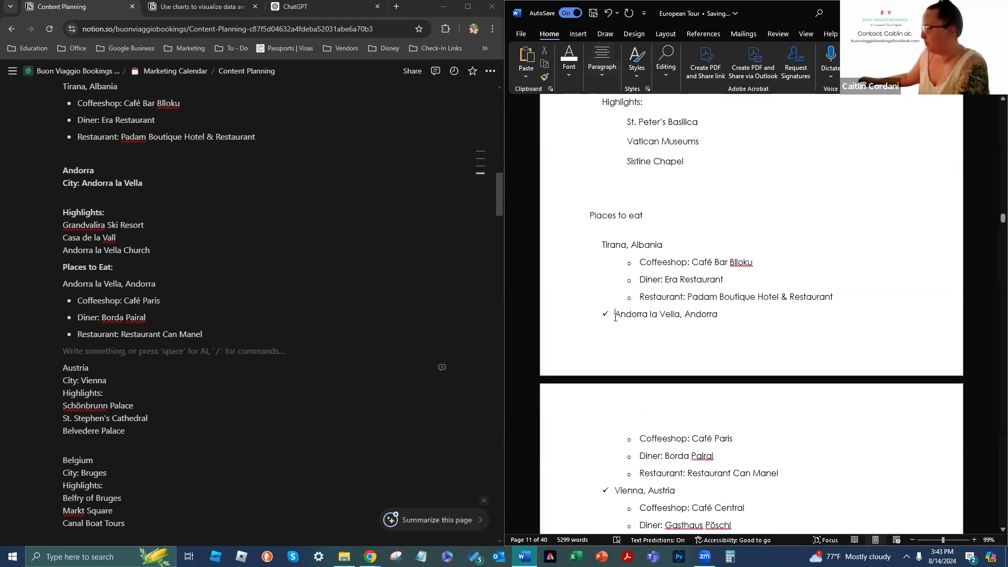
left_click(602, 67)
left_click(594, 104)
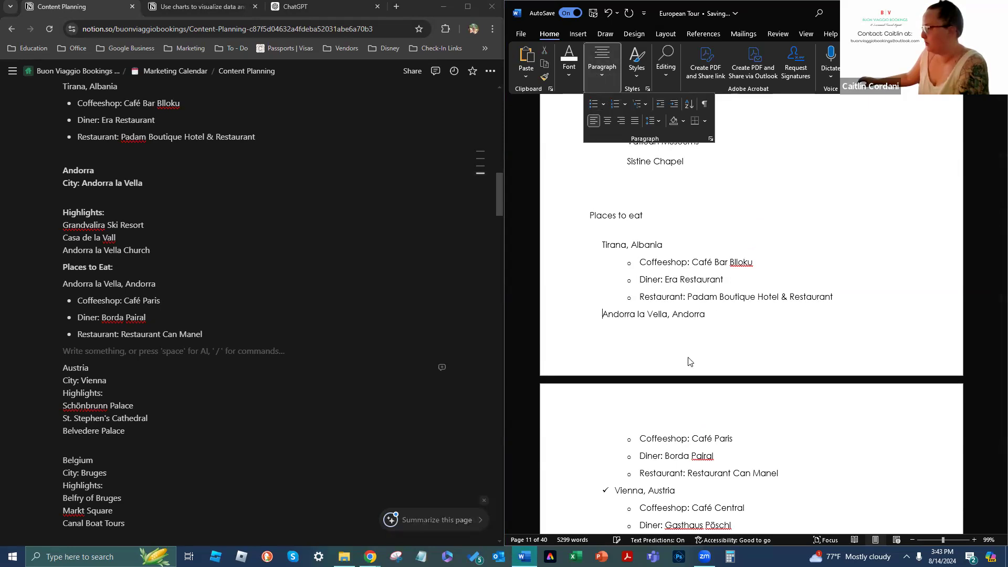
In Notion, add a bold "Traveler's Tip of the Day" heading below Albania's places to eat, separated by a blank line
scroll(690, 361, "down", 7)
scroll(657, 279, "down", 18)
scroll(630, 182, "down", 20)
scroll(595, 176, "down", 15)
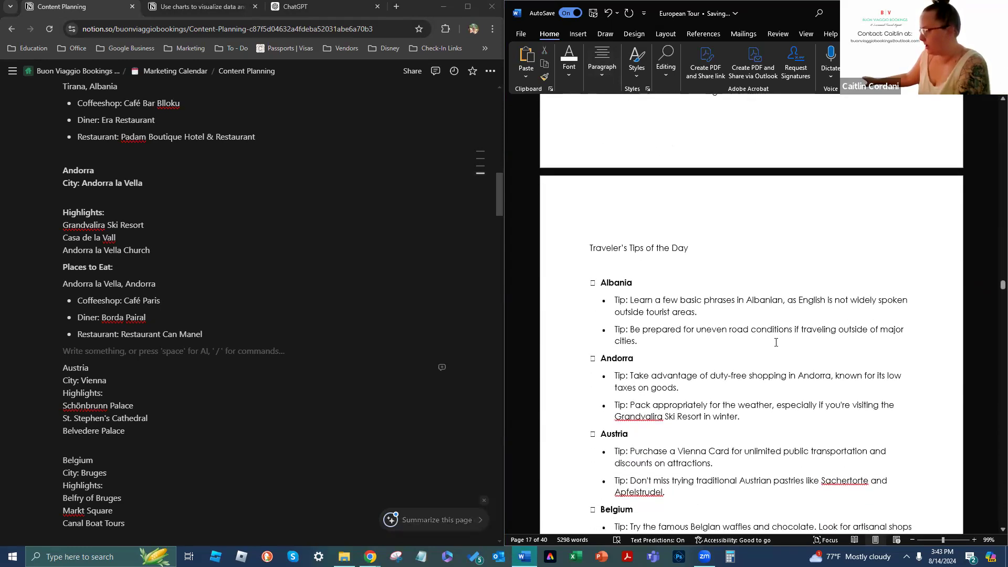
scroll(777, 343, "down", 1)
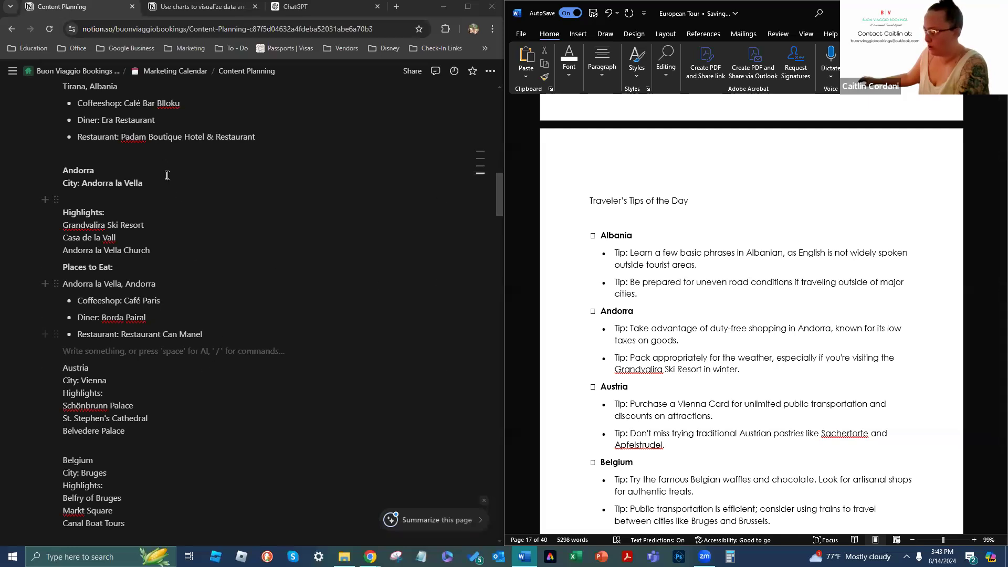
left_click(271, 137)
key("Return")
key("BackSpace")
key("Return")
type("Traveler's Tip of the Day")
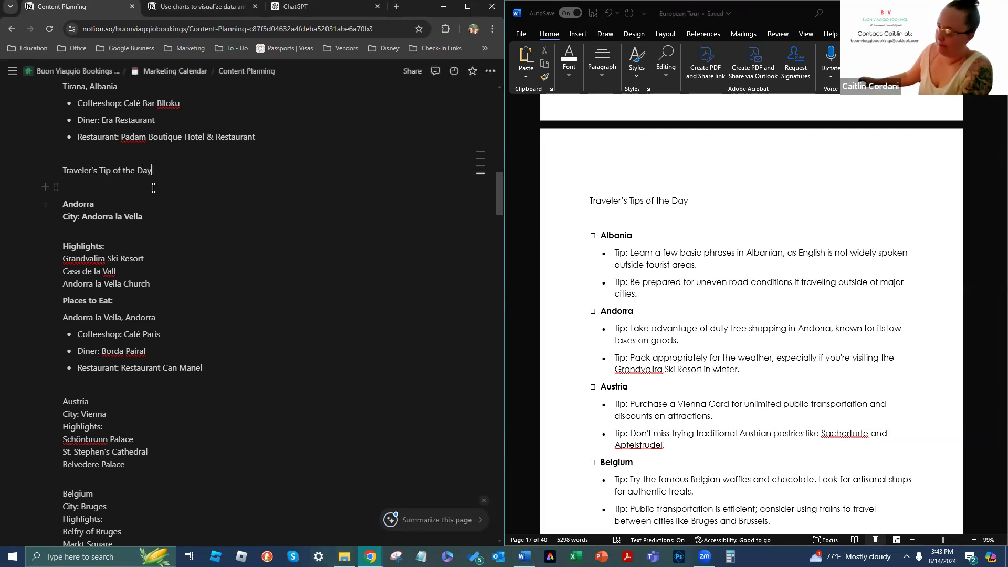
left_click_drag(158, 175, 57, 179)
key("ctrl+b")
left_click(168, 171)
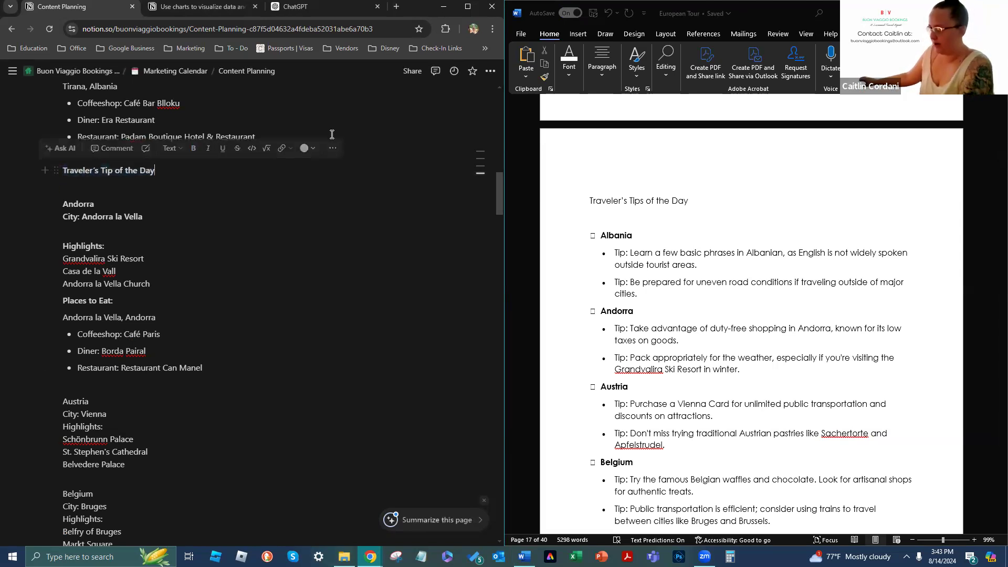
Copy Albania's two traveler's tips from the Word document and paste them under Traveler's Tip of the Day in Notion
key("Return")
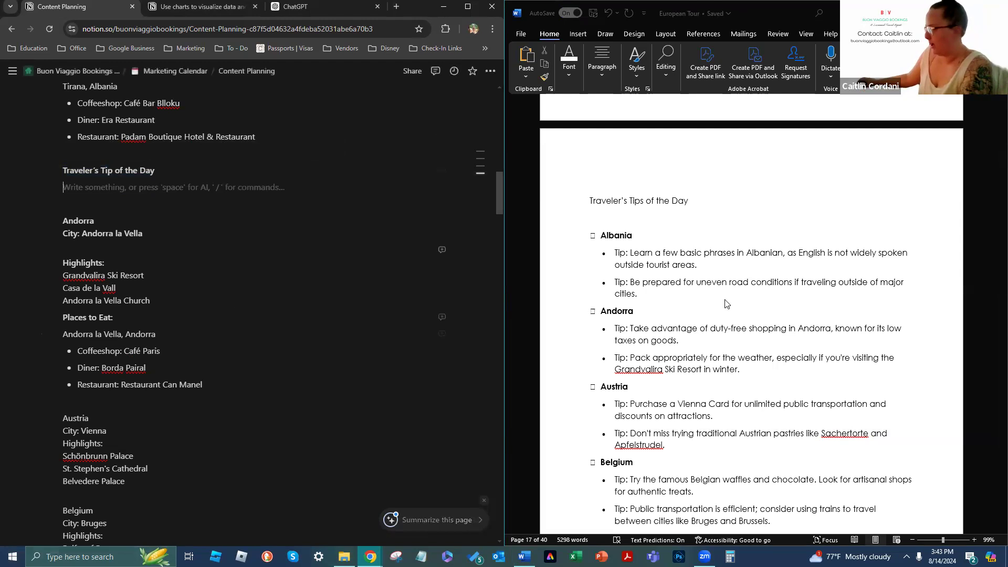
left_click(617, 257)
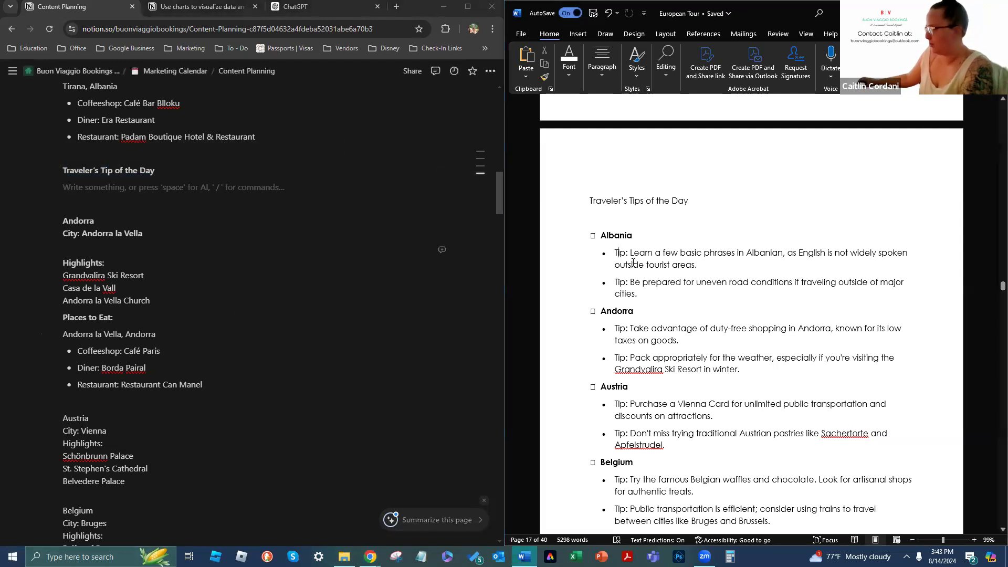
left_click_drag(633, 262, 644, 291)
key("ctrl+c")
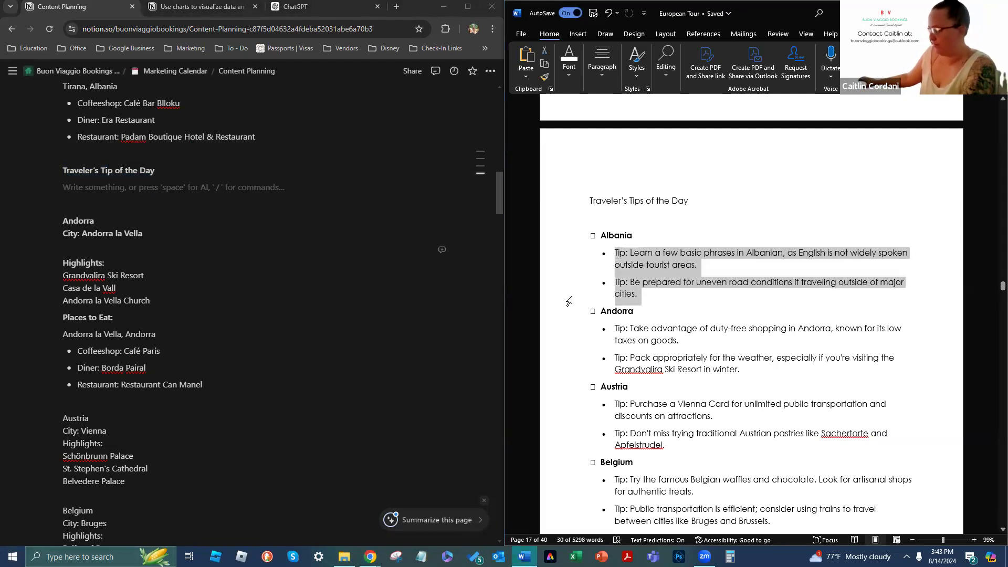
left_click(101, 177)
key("ctrl+v")
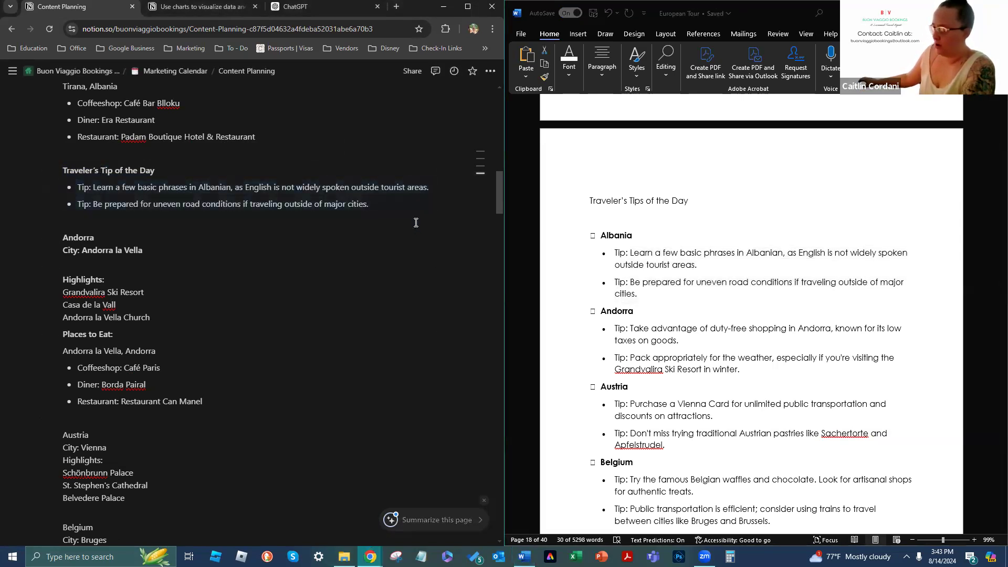
Add a bold "Places to Stay" heading below Albania's tips, separated by a blank line
key("Return")
key("Return")
key("Return")
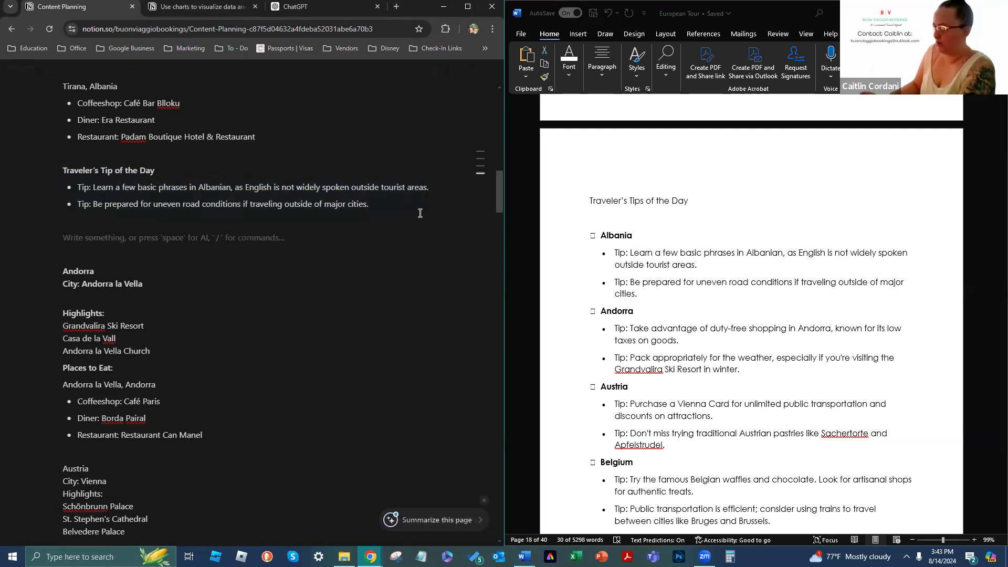
type("Places to Stay")
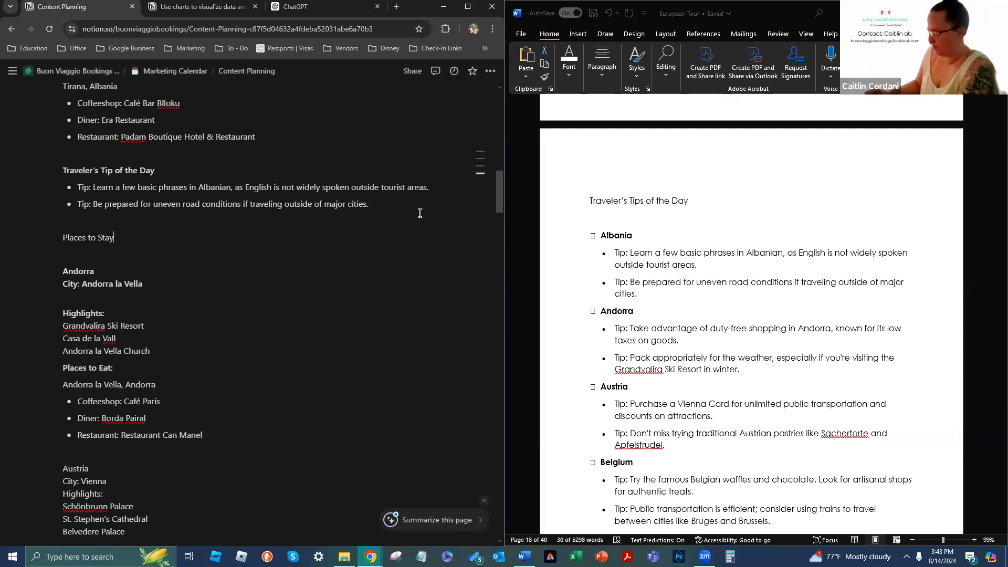
left_click_drag(151, 235, 54, 236)
key("ctrl+b")
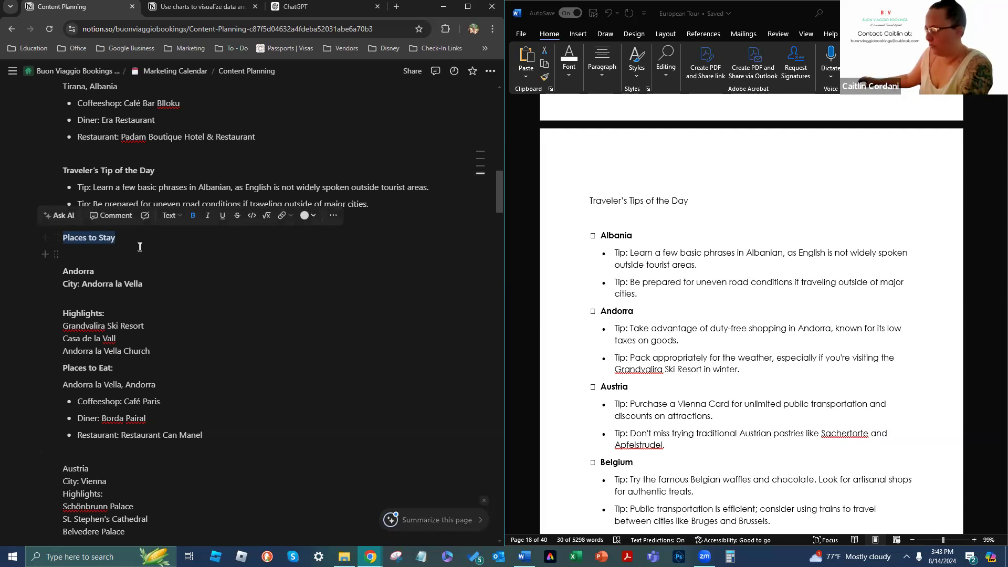
key("Right")
Insert a blank line above Albania's Places to Eat, and end the Traveler's Tip of the Day and Places to Stay headings with colons
scroll(329, 236, "up", 2)
left_click(119, 164)
key("Return")
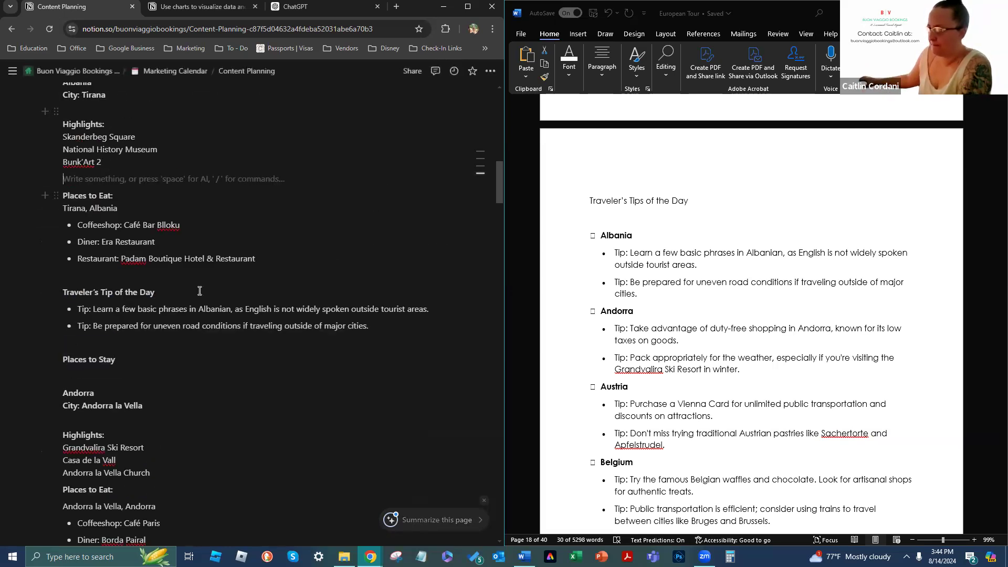
left_click(165, 291)
type(":")
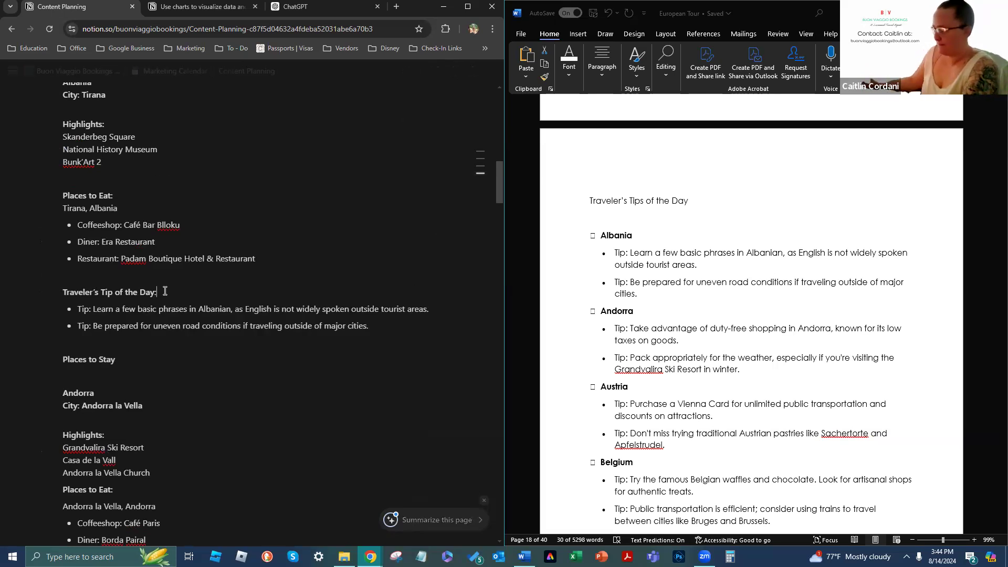
type(":")
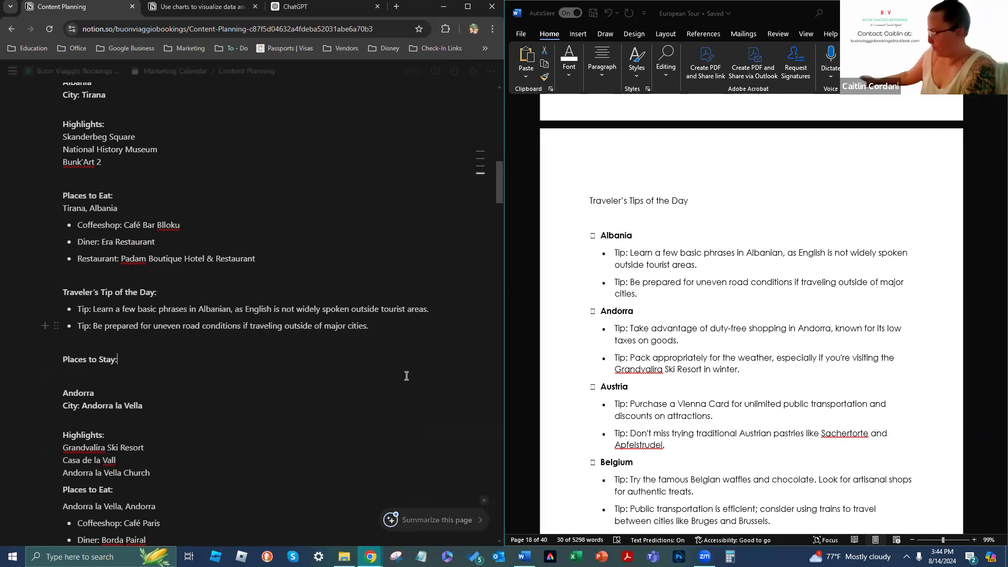
Copy Albania's three hotels from the Places to Stay section of the Word document and paste them under Places to Stay in Notion
scroll(912, 259, "down", 6)
scroll(905, 257, "down", 20)
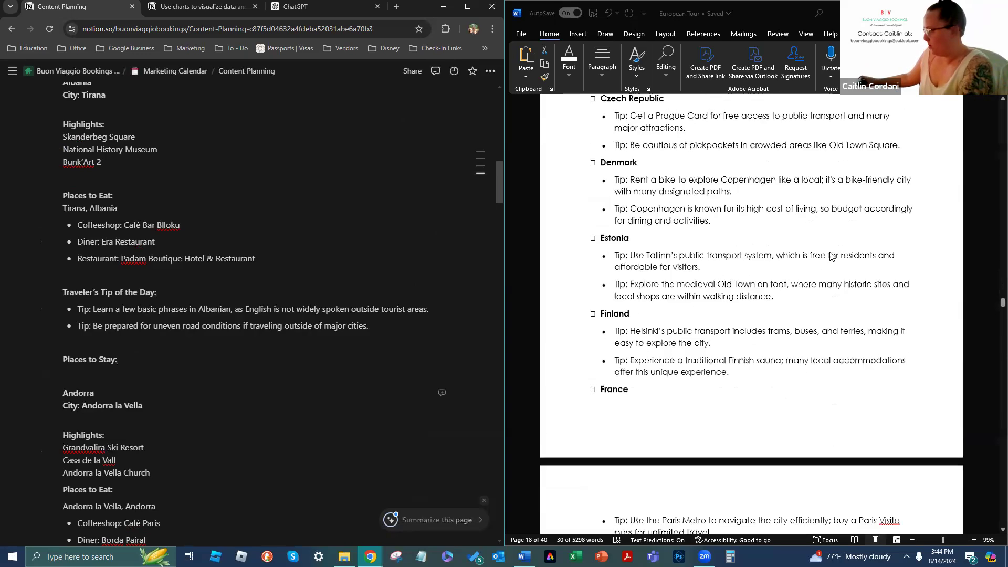
scroll(789, 232, "down", 15)
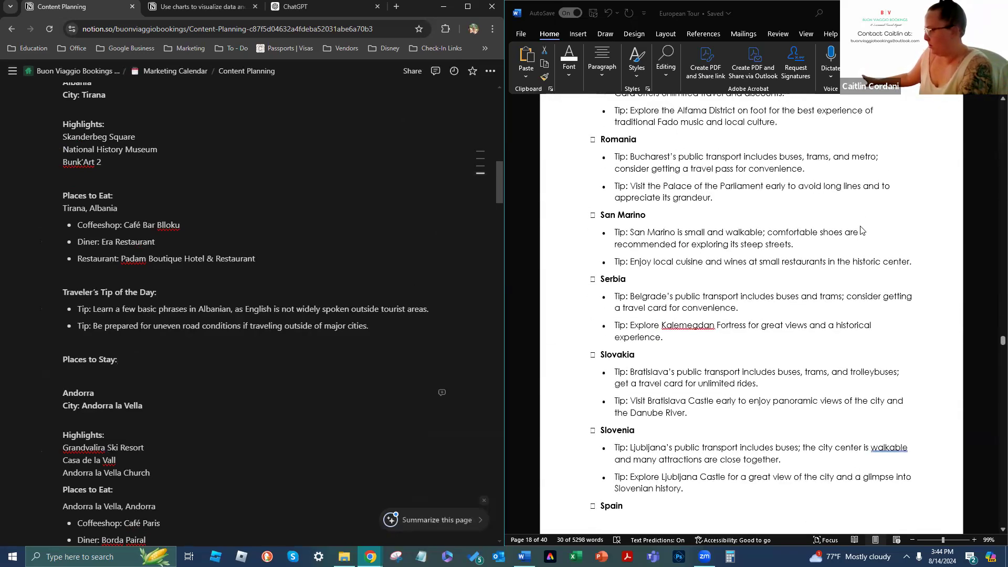
scroll(862, 230, "down", 10)
scroll(849, 251, "down", 8)
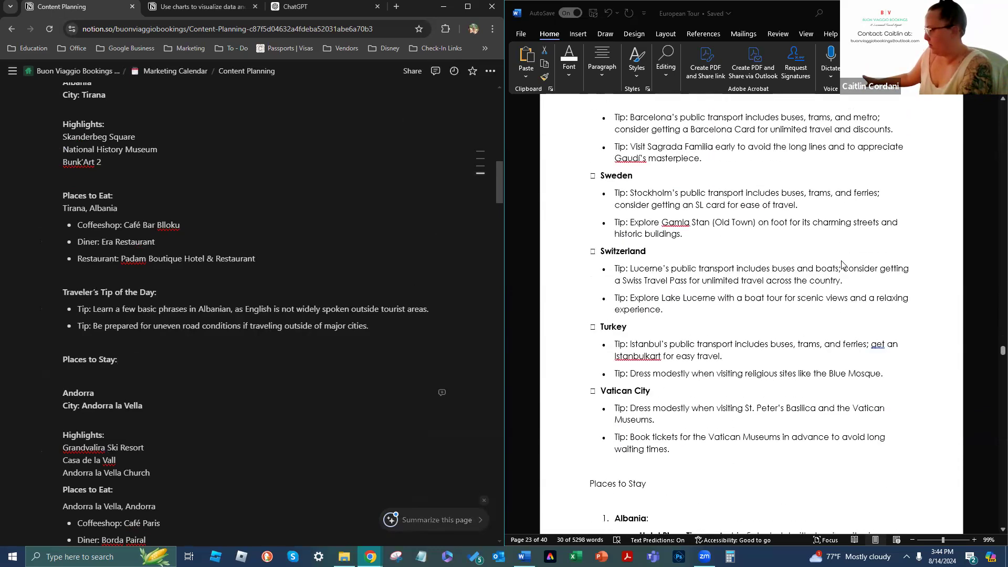
scroll(604, 325, "down", 1)
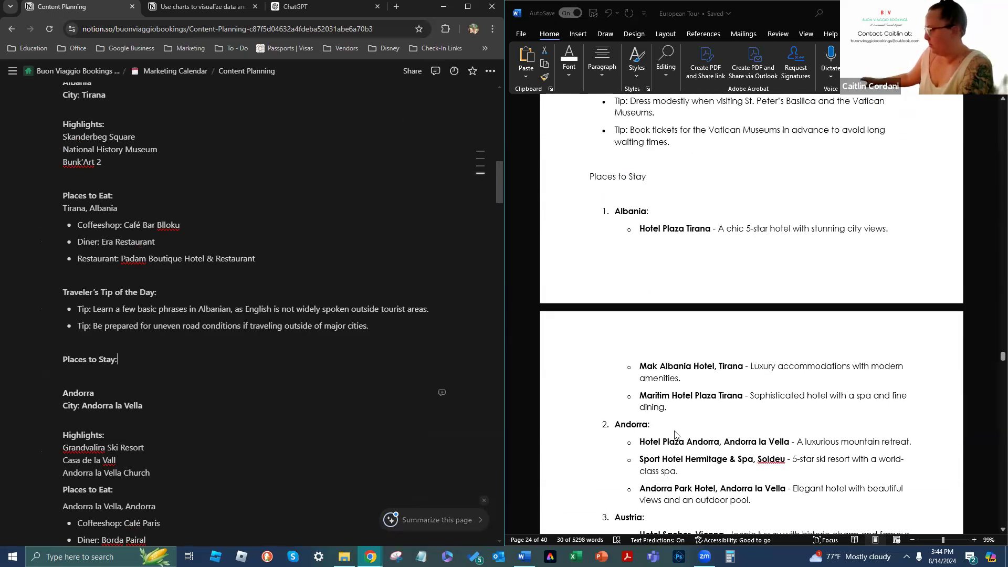
left_click(683, 400)
left_click_drag(641, 386, 633, 227)
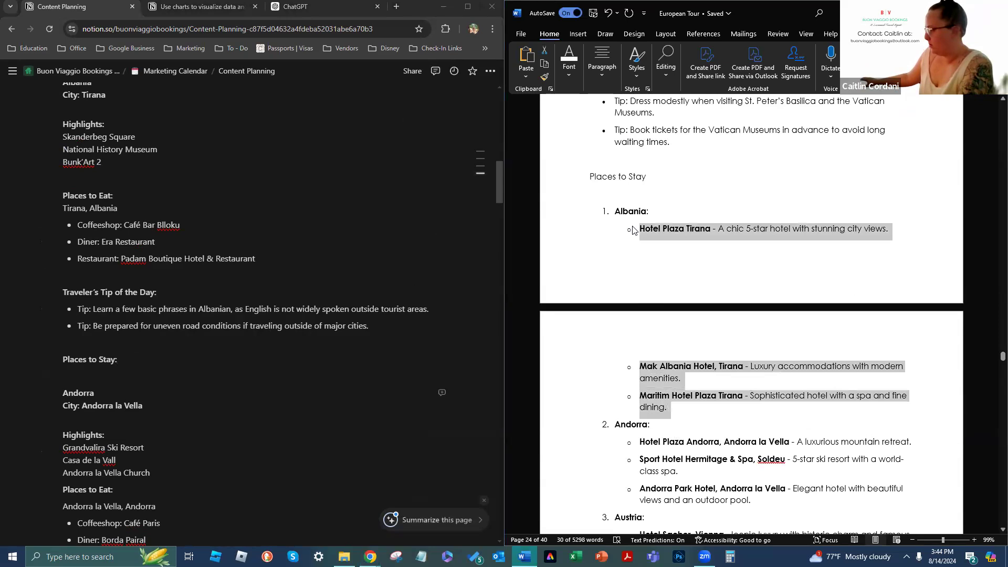
key("ctrl+c")
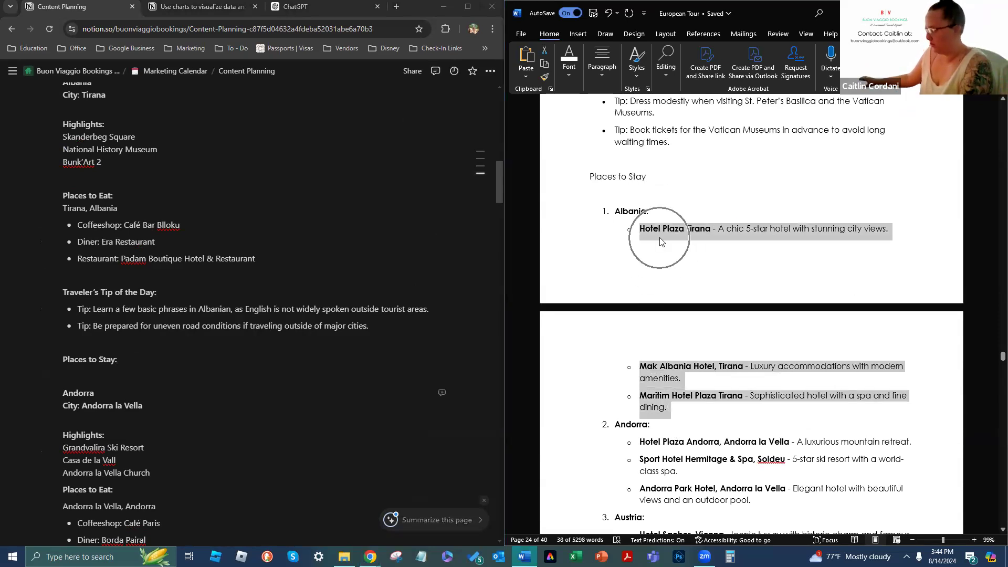
left_click(121, 363)
key("ctrl+v")
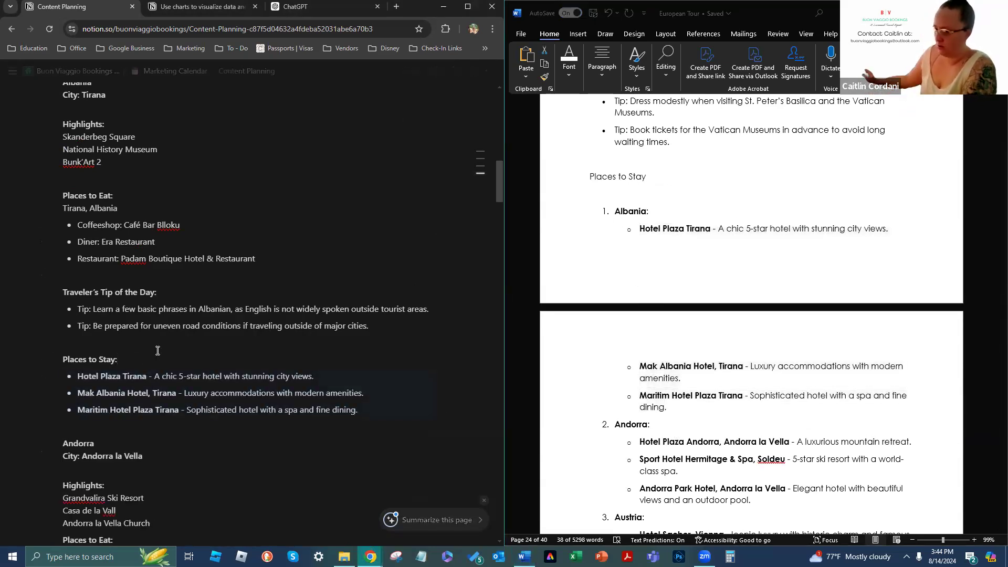
Split Albania's three highlights off the Highlights heading into their own text block directly below it
scroll(210, 299, "up", 2)
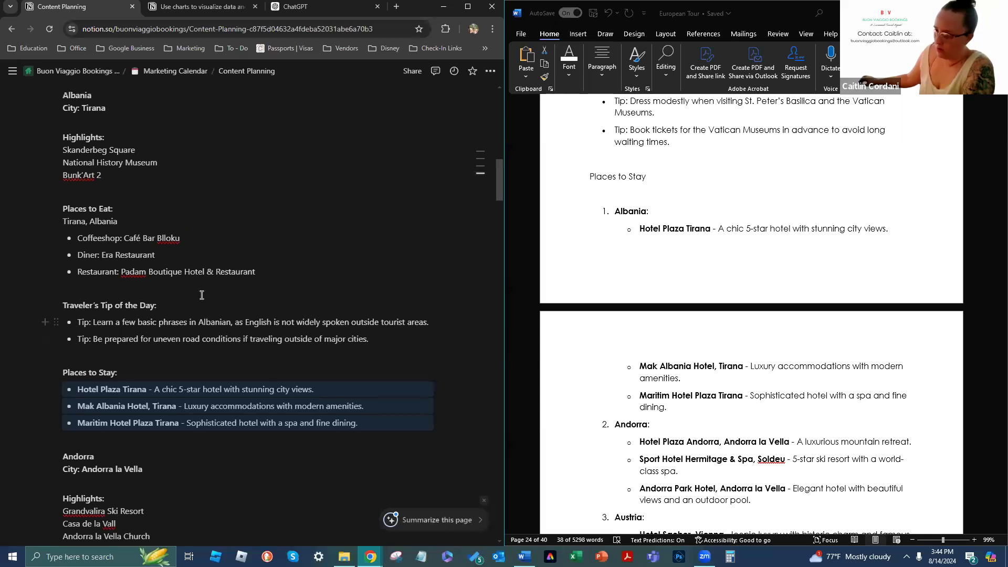
left_click_drag(120, 266, 60, 240)
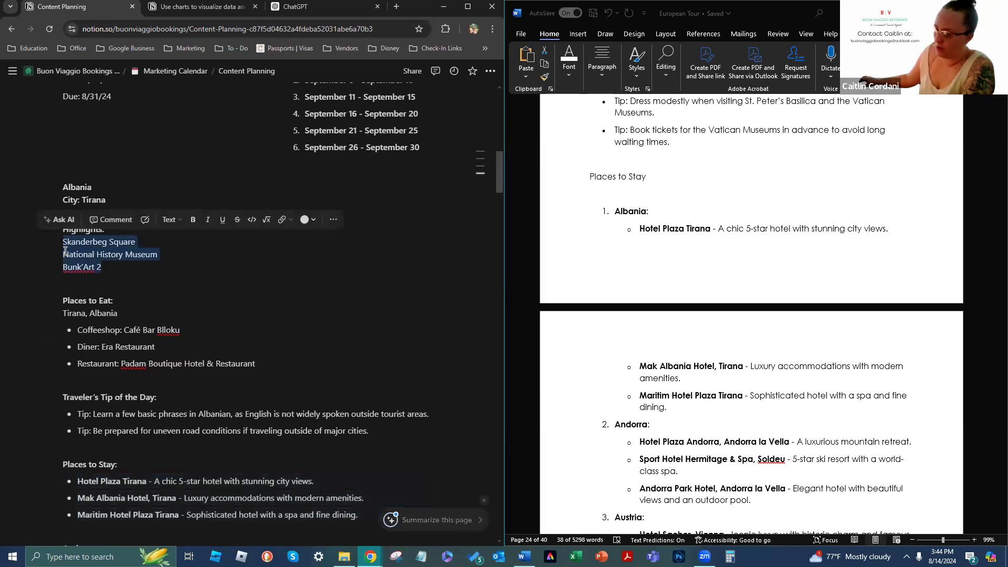
left_click(120, 230)
type("\\")
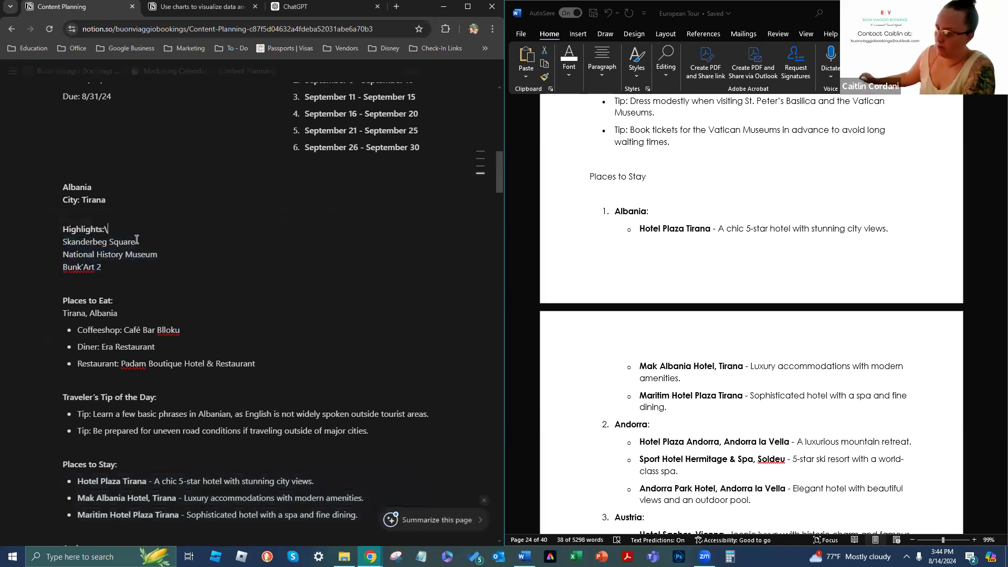
key("F11")
key("F11")
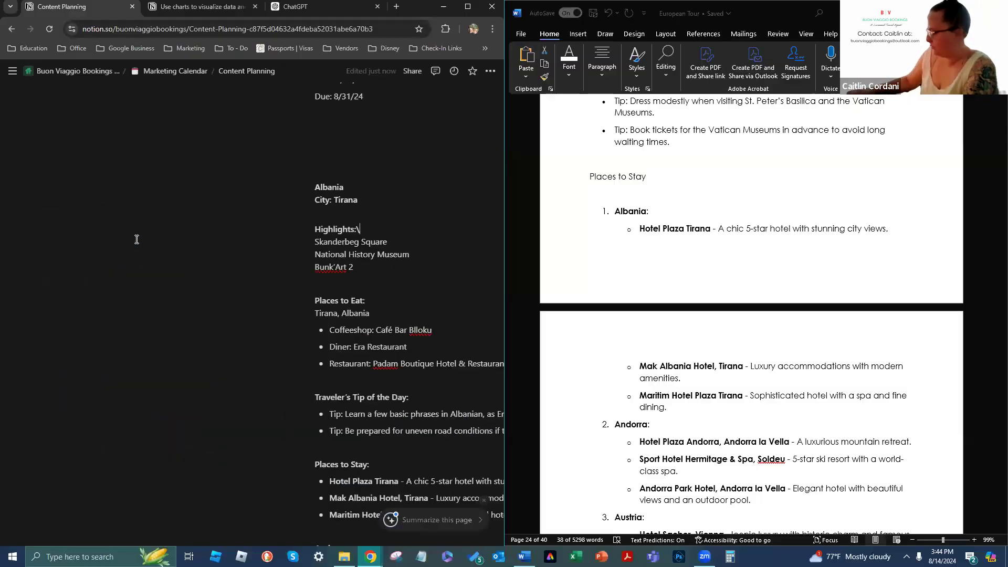
key("BackSpace")
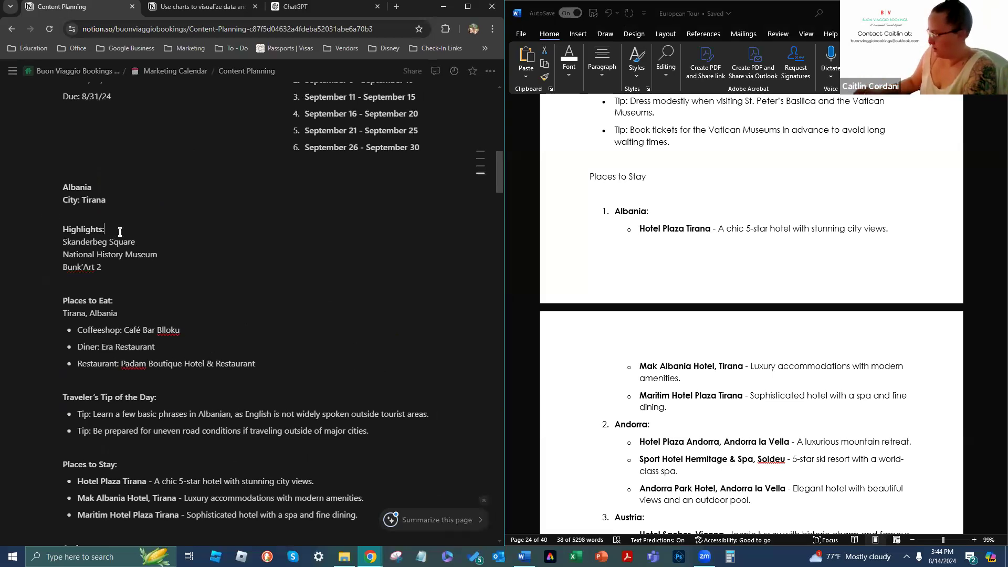
key("Return")
left_click_drag(106, 281, 53, 259)
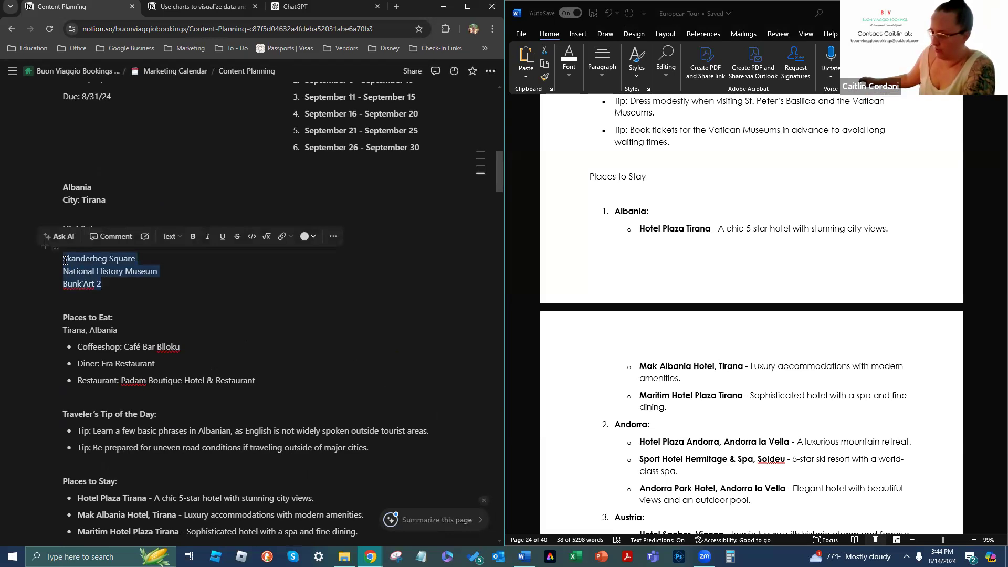
left_click(64, 260)
key("BackSpace")
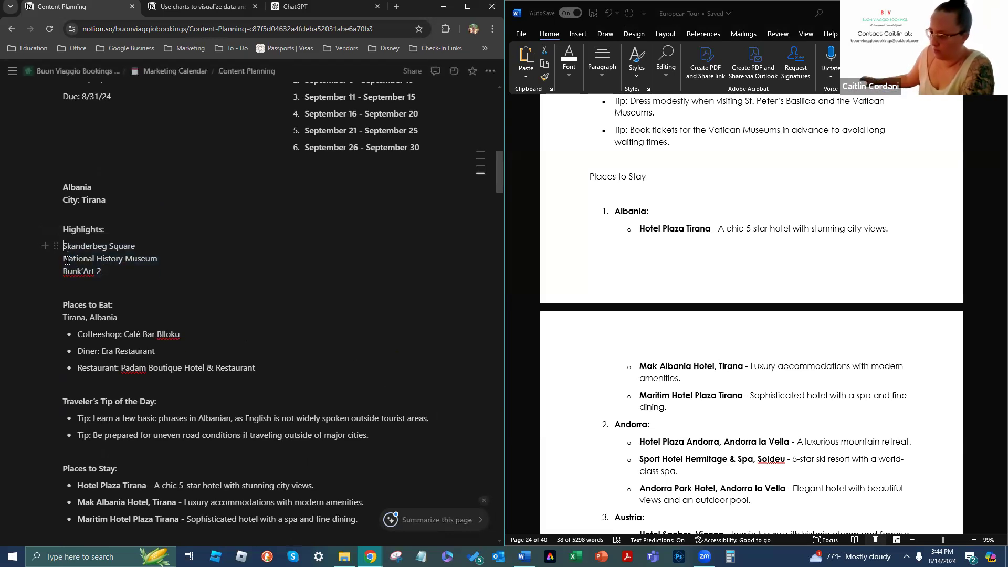
Turn Albania's highlights into a bulleted list, with Skanderbeg Square, National History Museum and Bunk'Art 2 as separate bullets
left_click(55, 246)
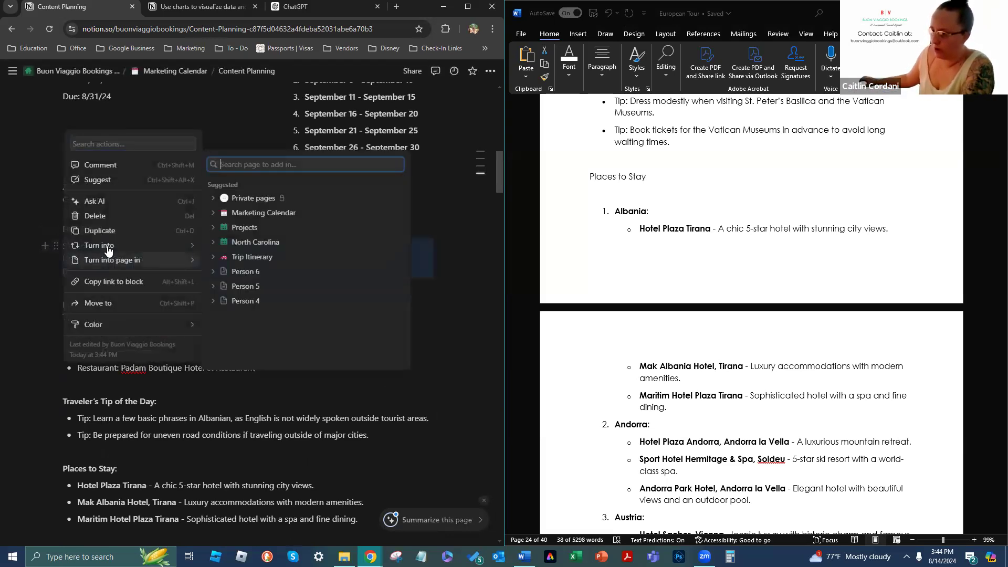
mouse_move(109, 249)
left_click(278, 187)
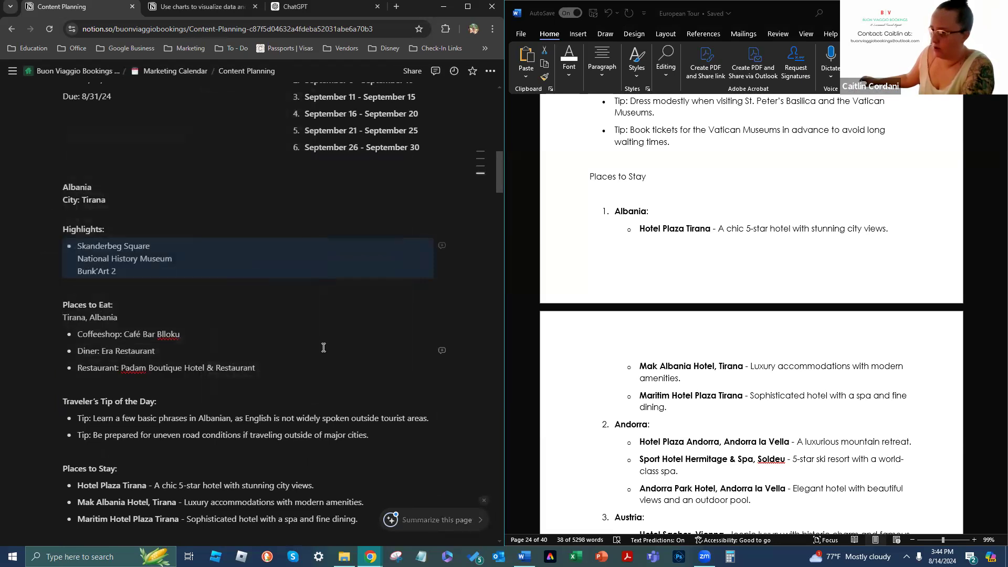
left_click(78, 256)
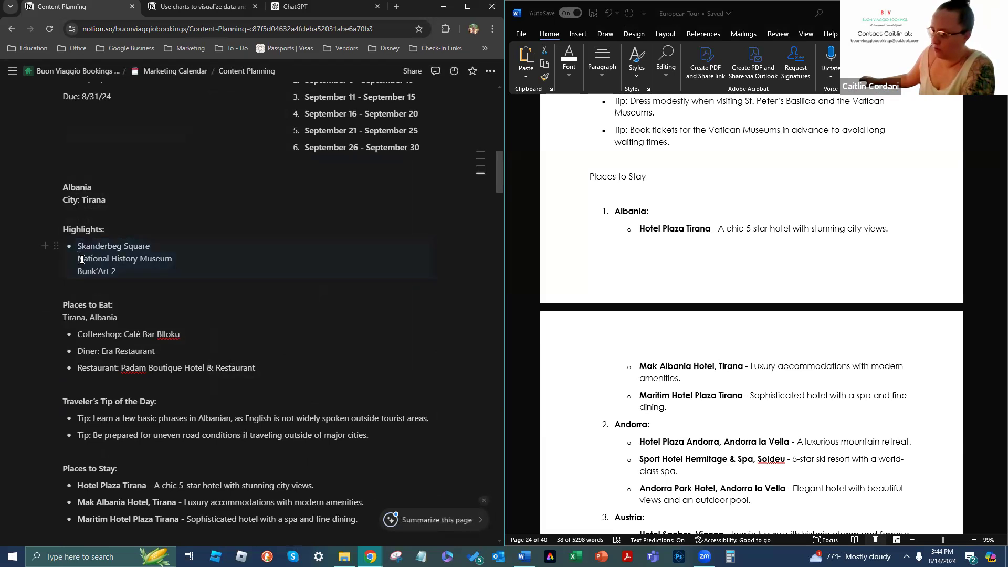
key("BackSpace")
key("Return")
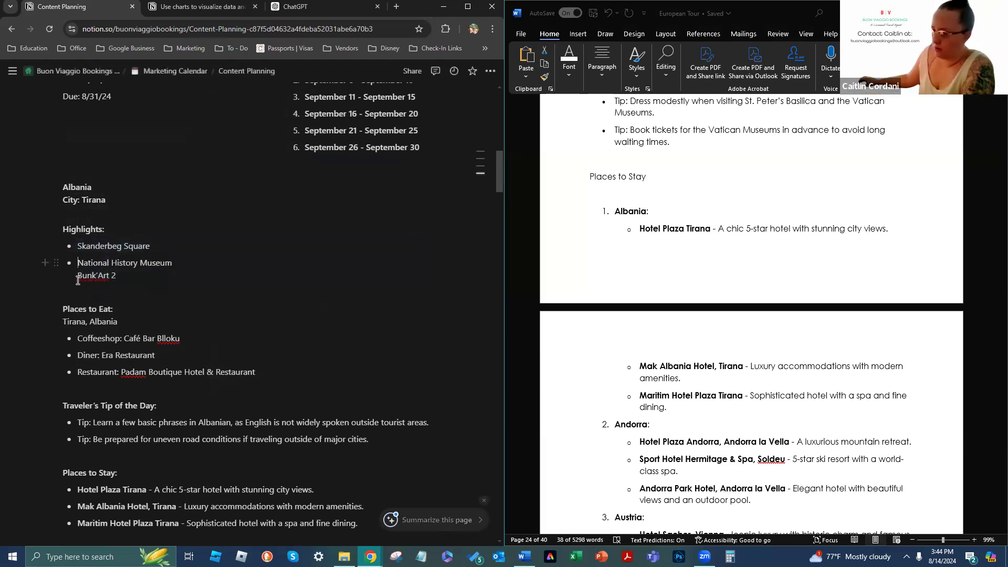
left_click(67, 274)
key("BackSpace")
key("Return")
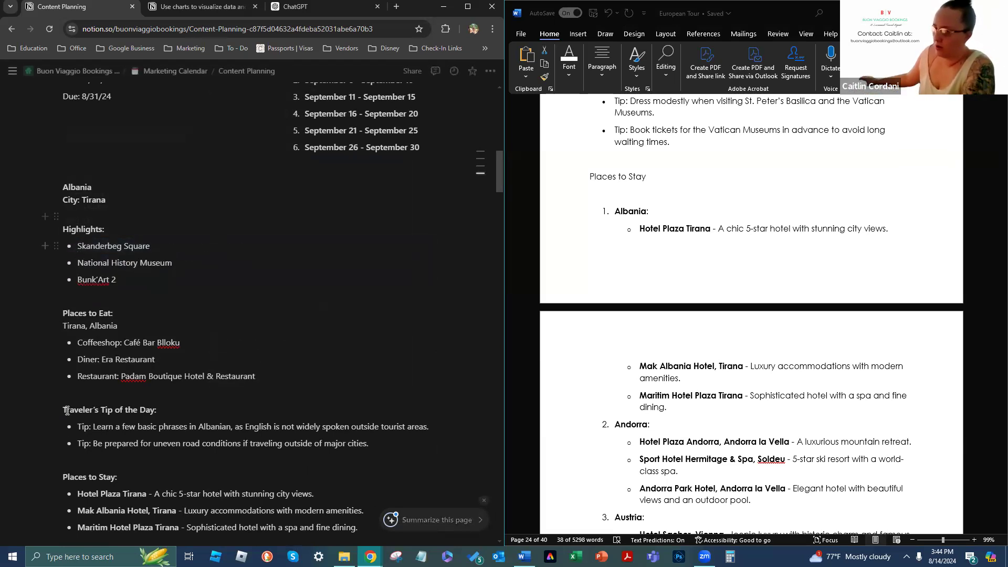
Review the completed Albania entry, from country and city through highlights, places to eat, tips and places to stay
scroll(199, 296, "down", 3)
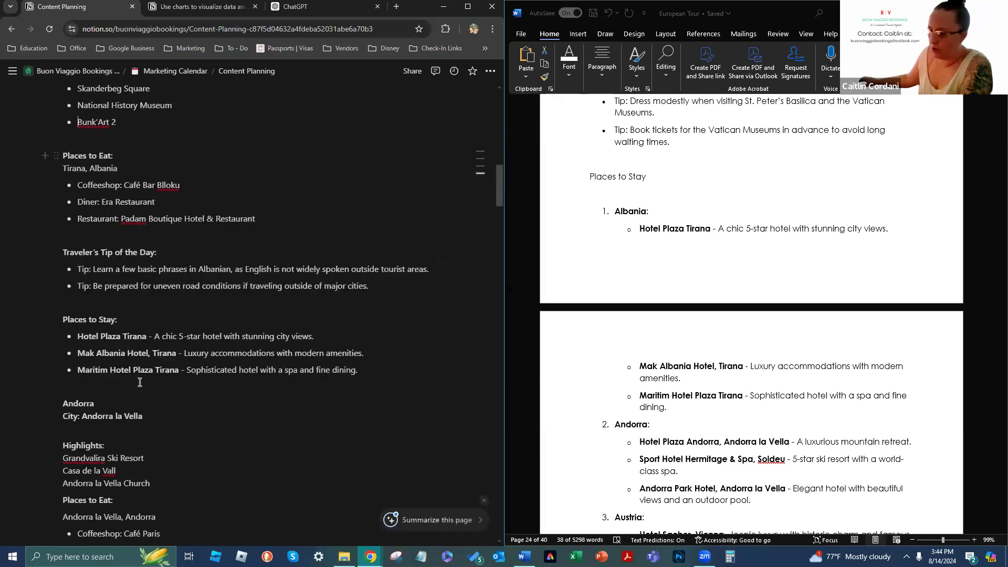
scroll(145, 333, "up", 2)
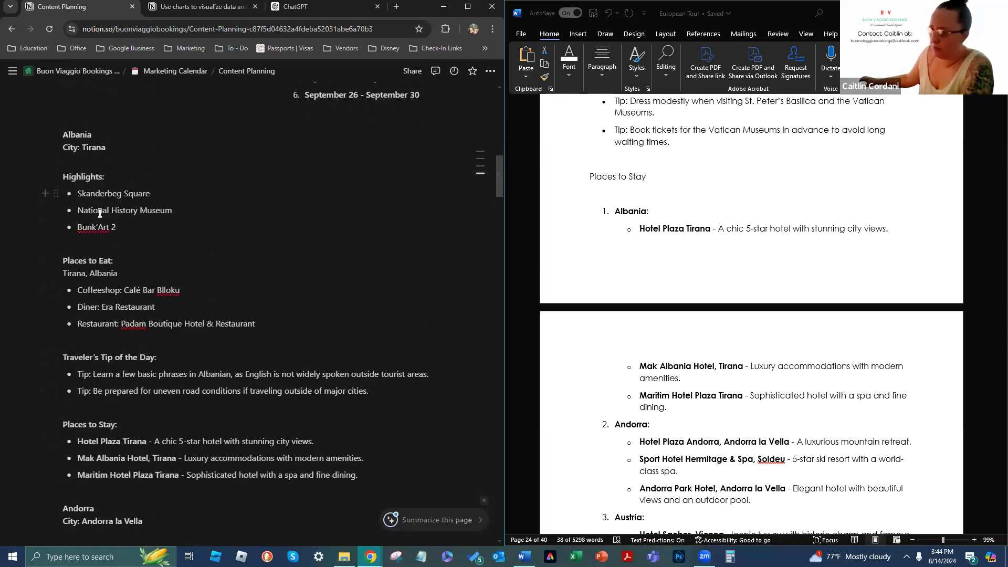
scroll(97, 369, "down", 1)
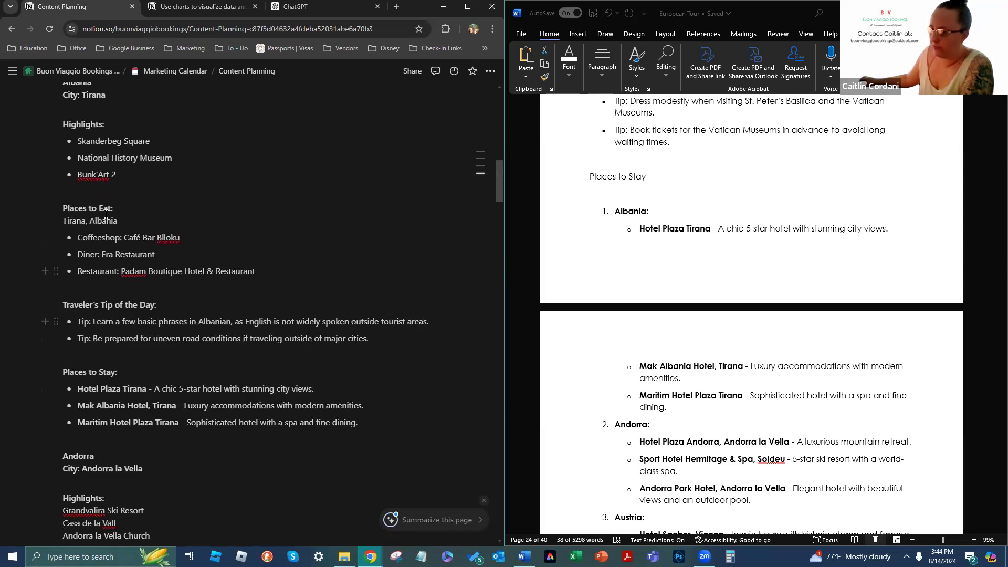
scroll(118, 328, "down", 1)
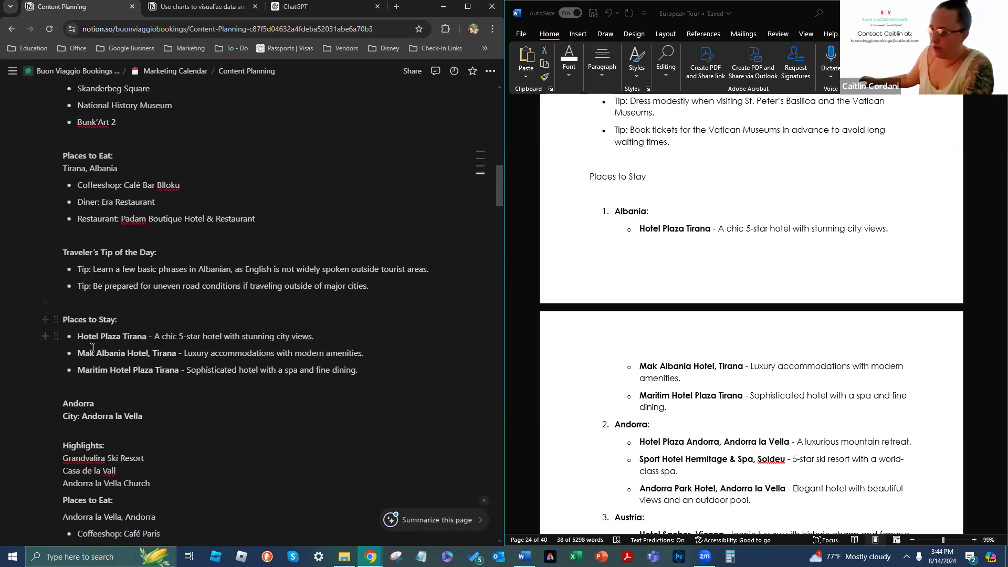
scroll(92, 376, "up", 2)
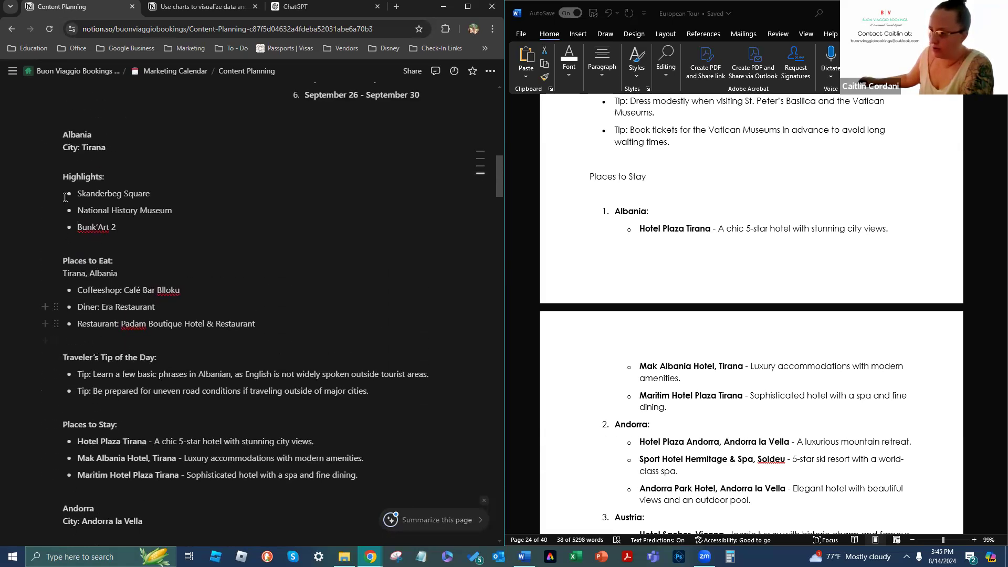
left_click_drag(110, 149, 60, 131)
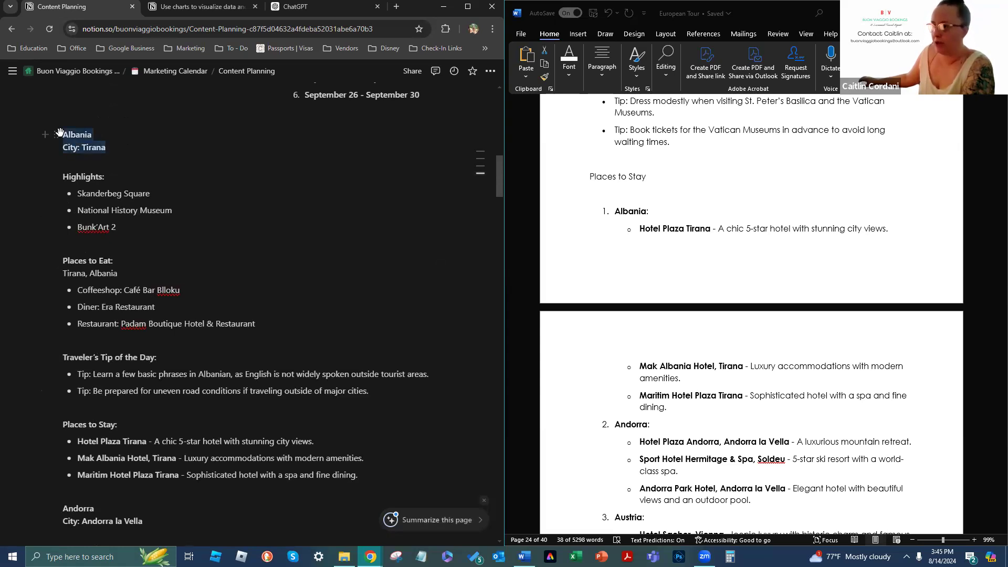
left_click(105, 136)
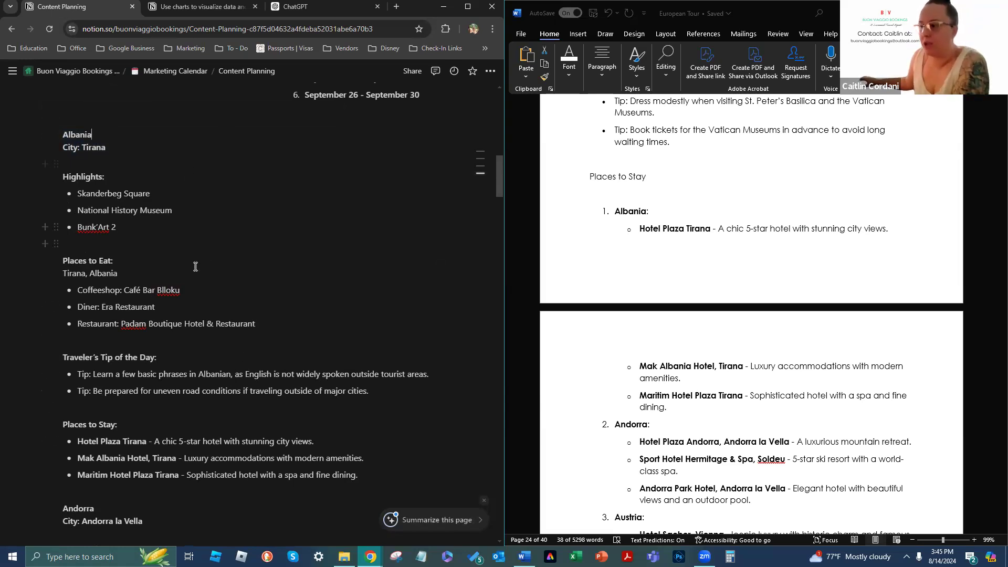
scroll(141, 360, "down", 2)
scroll(141, 360, "up", 3)
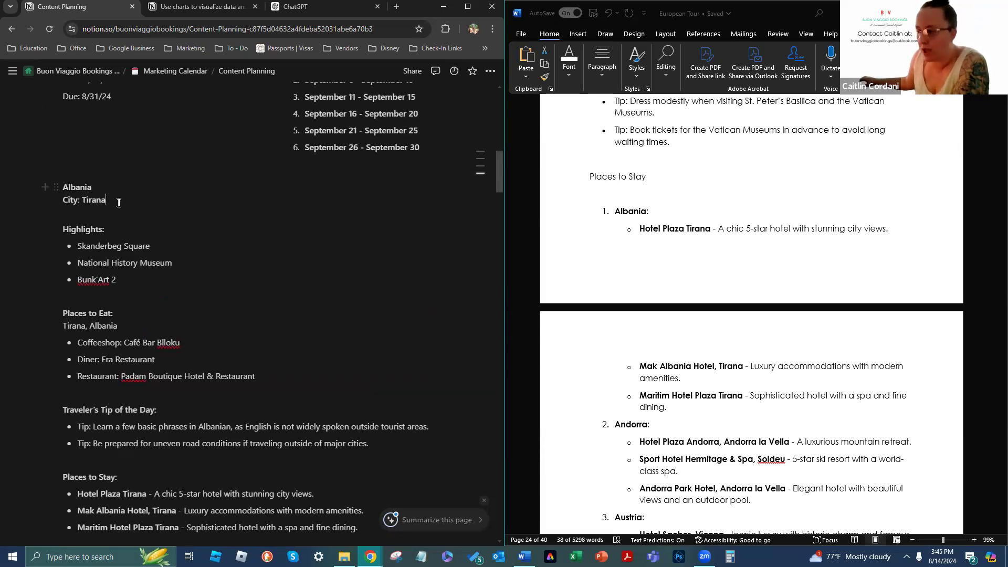
scroll(97, 274, "down", 3)
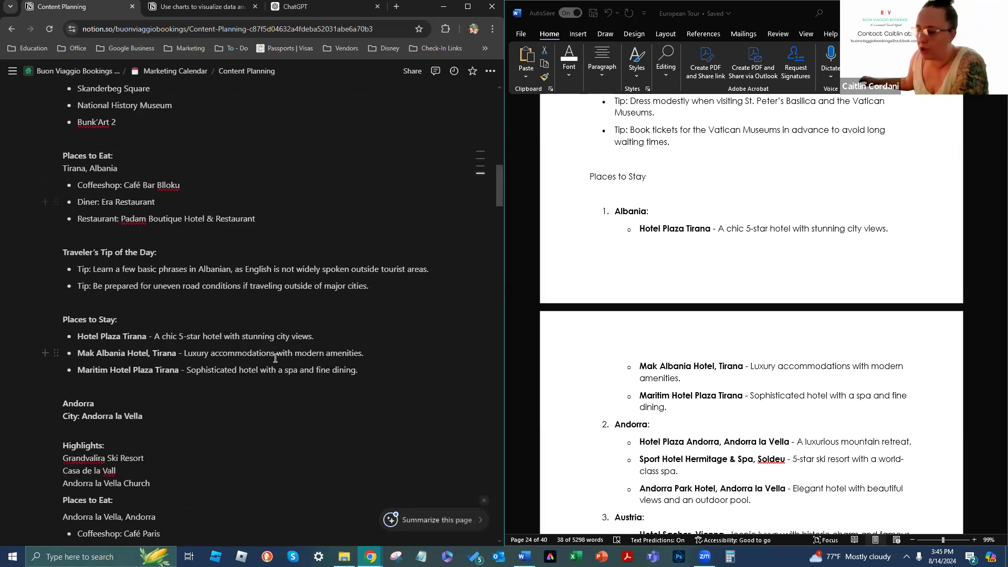
scroll(222, 308, "up", 3)
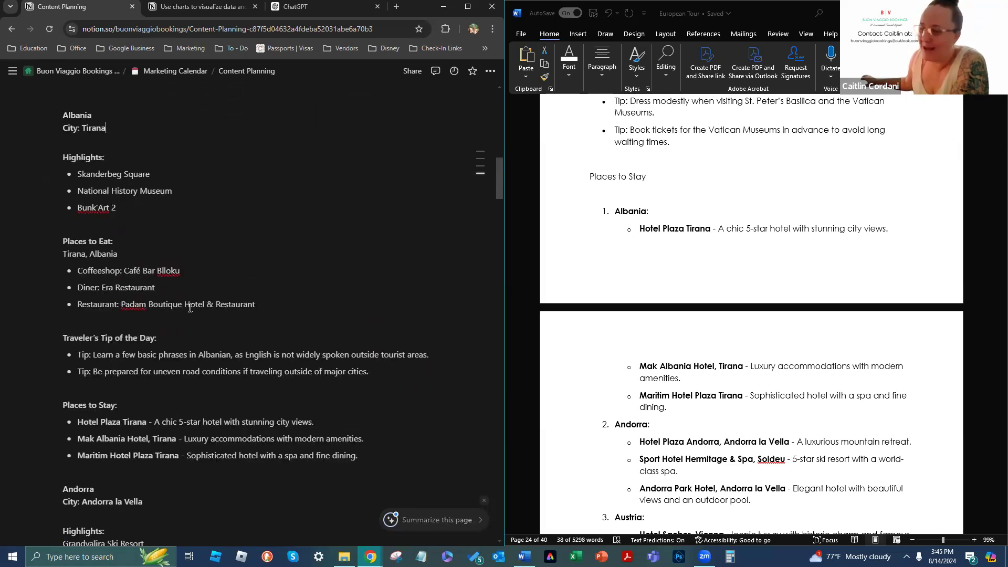
scroll(191, 306, "down", 1)
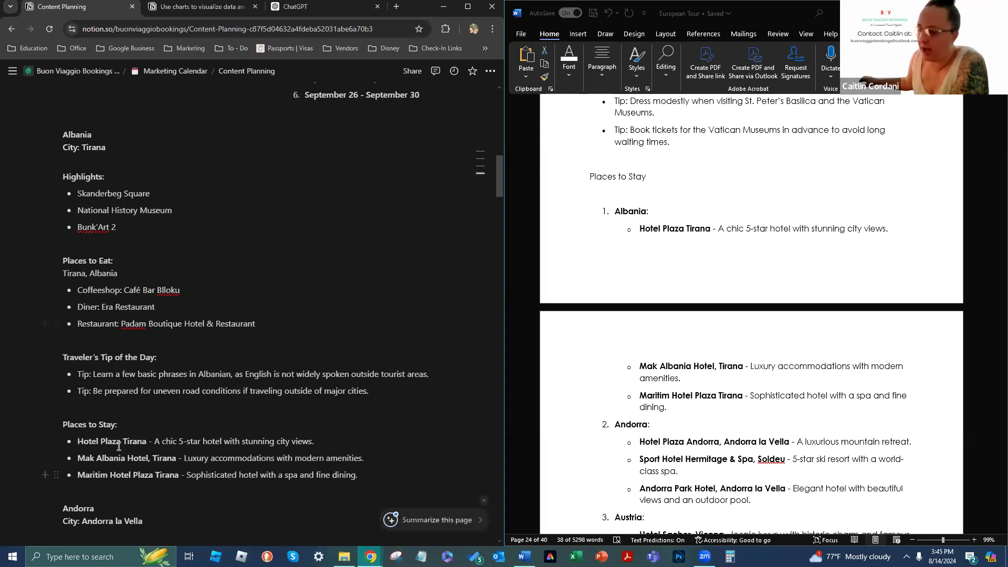
scroll(118, 462, "down", 1)
scroll(129, 389, "up", 1)
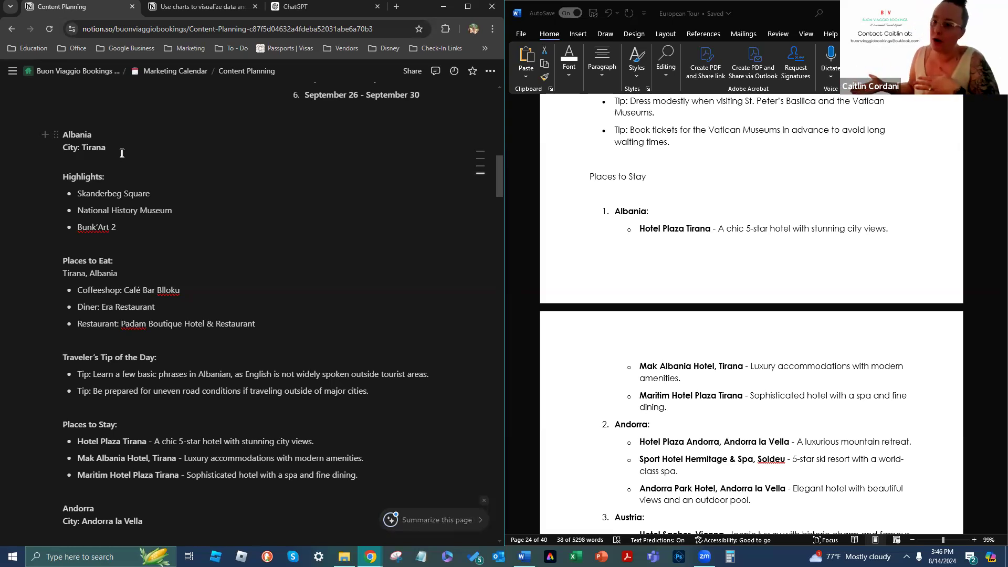
left_click(122, 153)
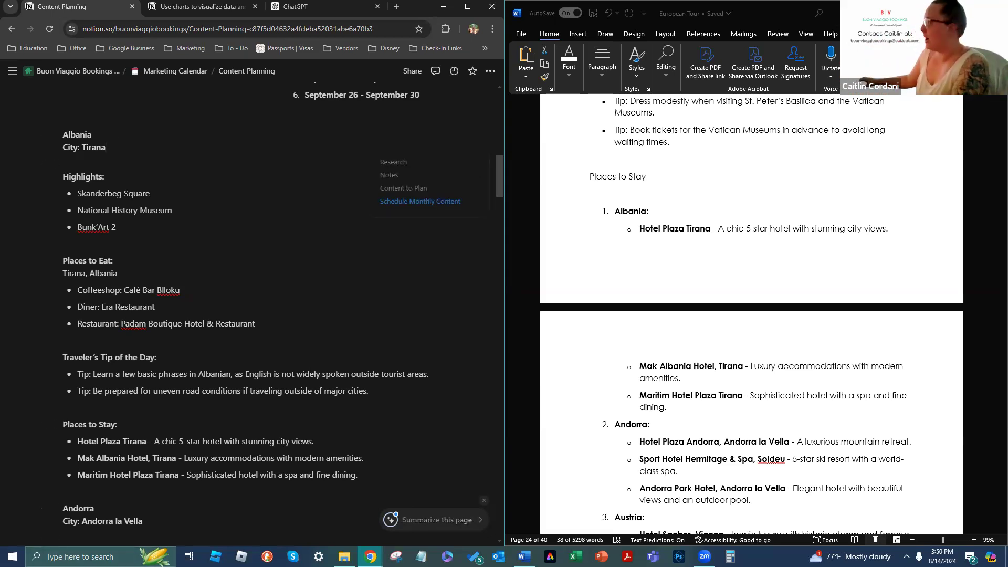
Switch to the European Tour document in Word and maximize its window
left_click(789, 7)
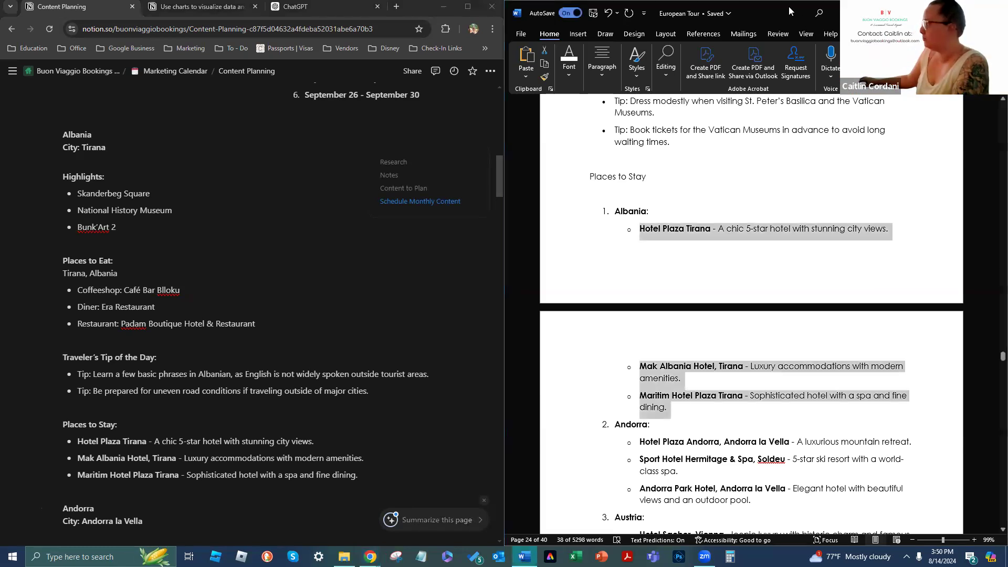
left_click_drag(789, 6, 1007, 8)
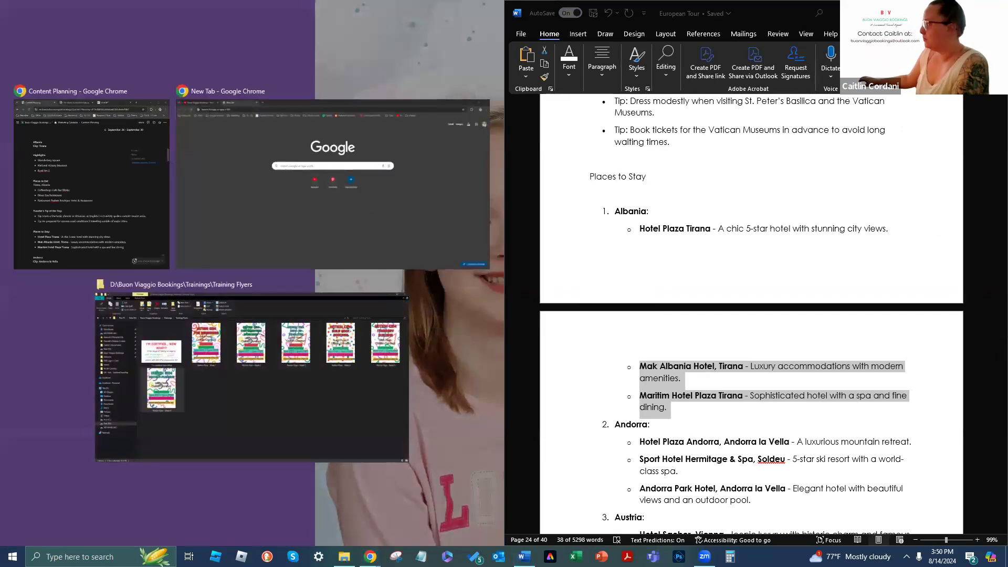
left_click(972, 7)
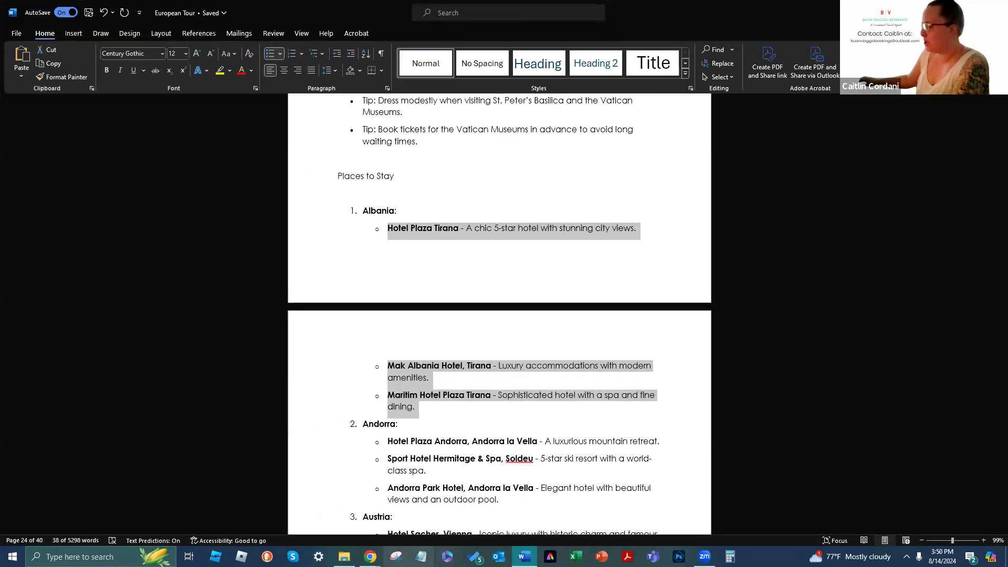
Switch to the Notion Content Planning page in Chrome and maximize its window
left_click(371, 558)
left_click(412, 512)
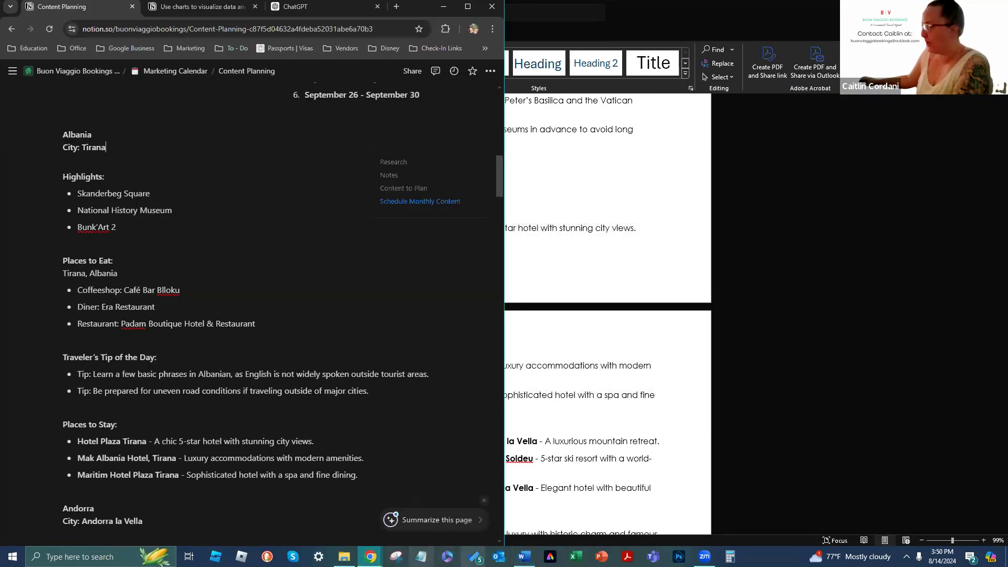
left_click(462, 5)
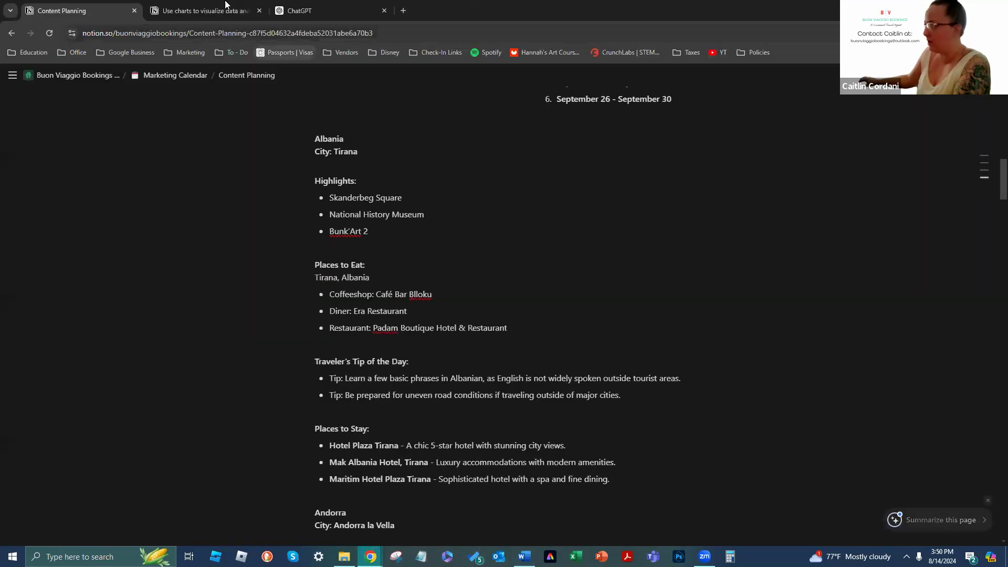
Go up to the Marketing Calendar and show its Publisher view
left_click(150, 76)
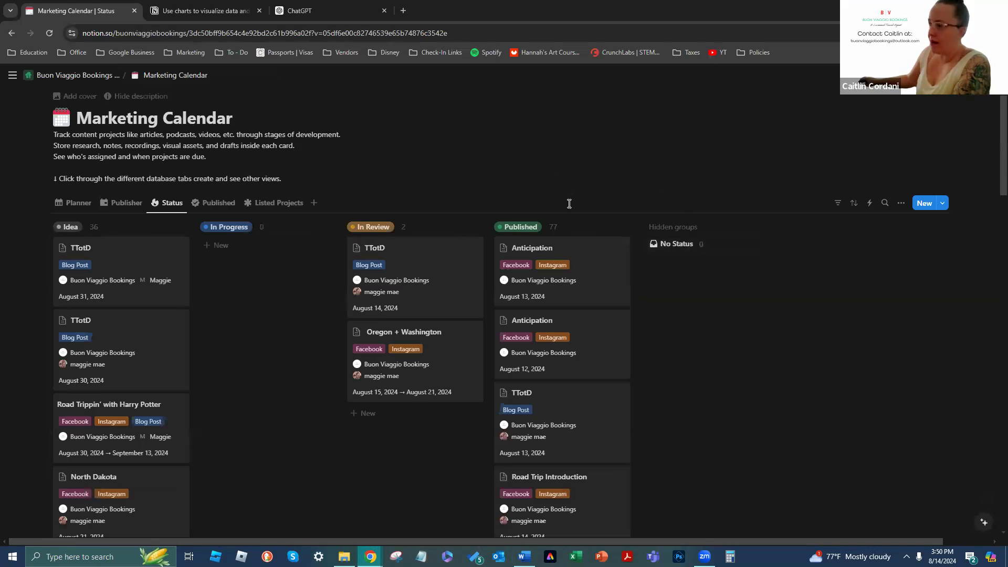
left_click(78, 203)
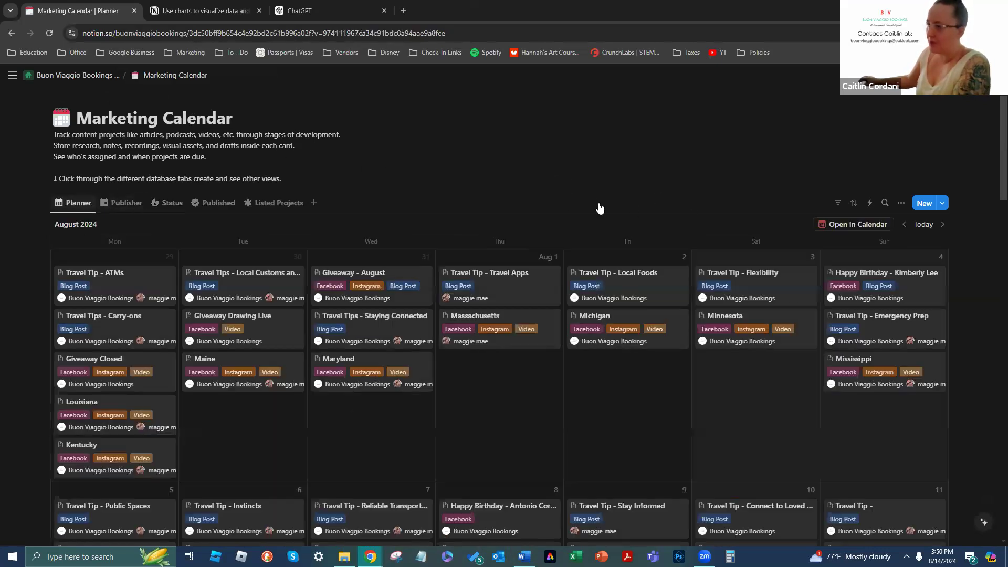
scroll(368, 168, "down", 1)
left_click(125, 157)
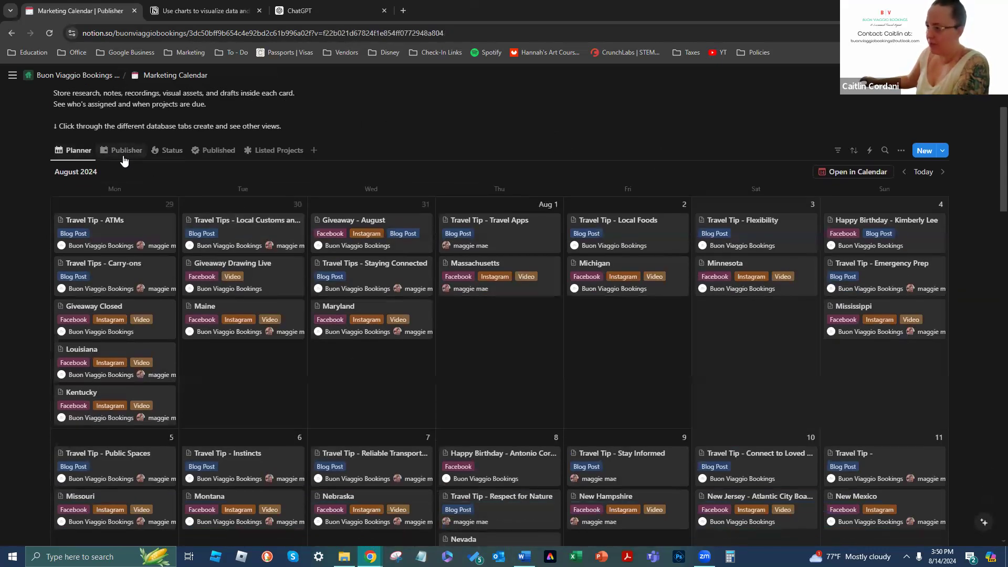
Look through the Publisher calendar's scheduled posts for August and September 2024, ending back at the week of August 12
scroll(680, 304, "down", 2)
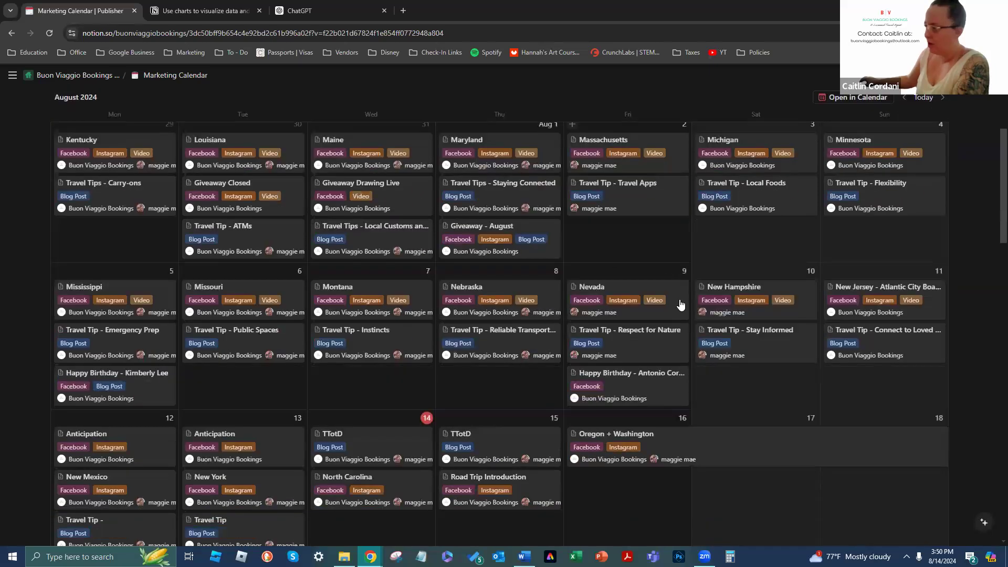
scroll(708, 369, "down", 6)
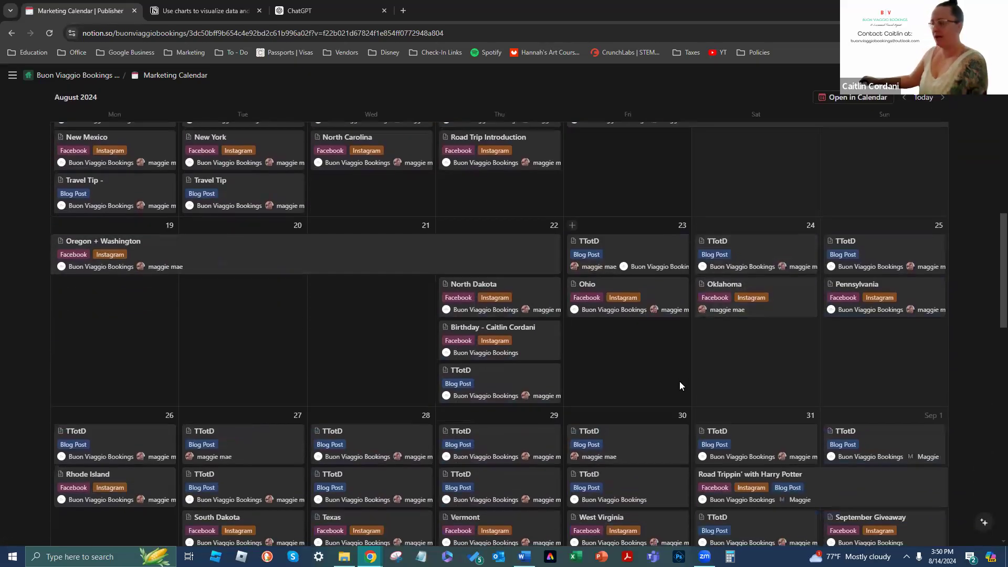
scroll(675, 382, "down", 2)
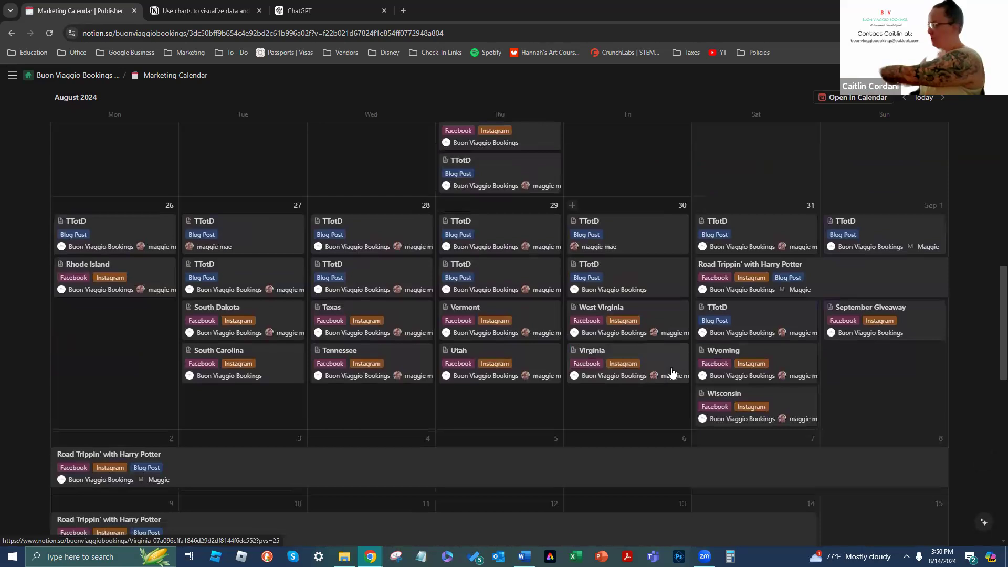
scroll(884, 280, "down", 2)
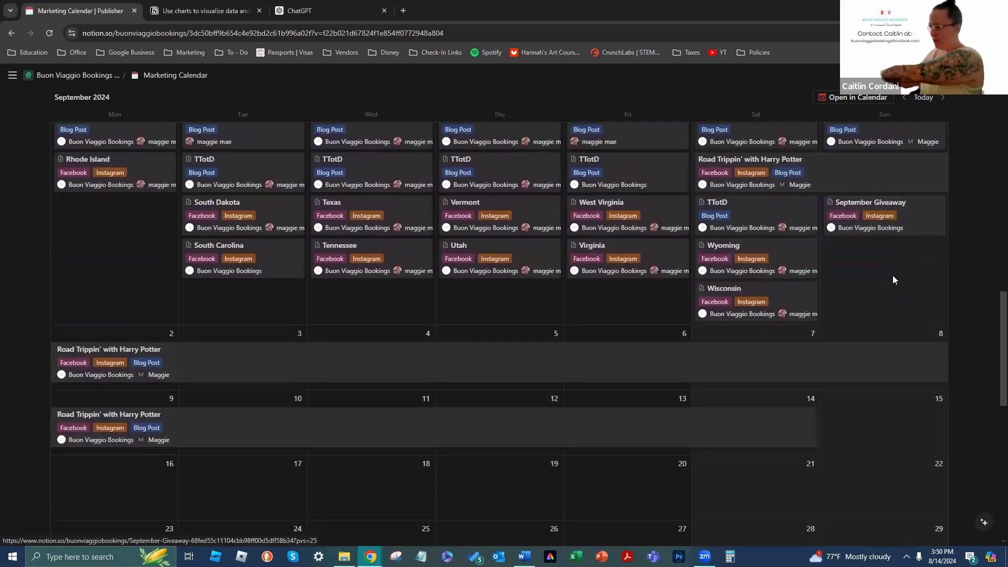
scroll(884, 299, "down", 1)
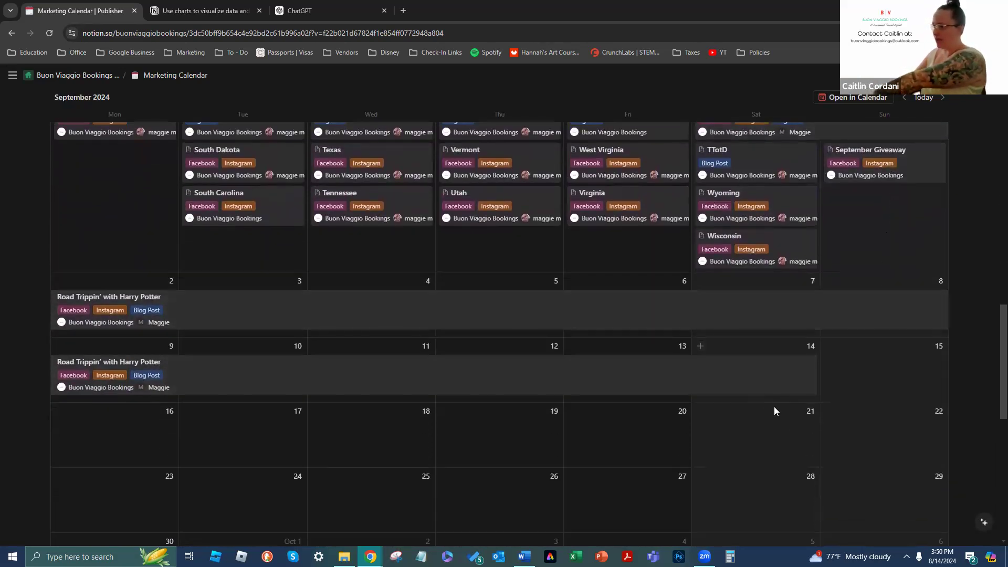
scroll(777, 415, "down", 2)
scroll(781, 425, "up", 10)
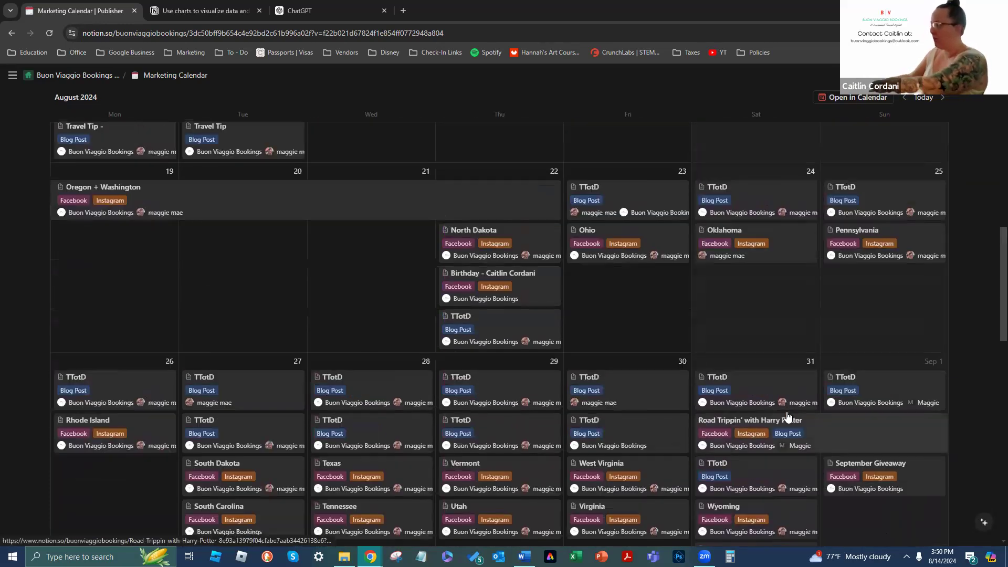
scroll(787, 417, "up", 2)
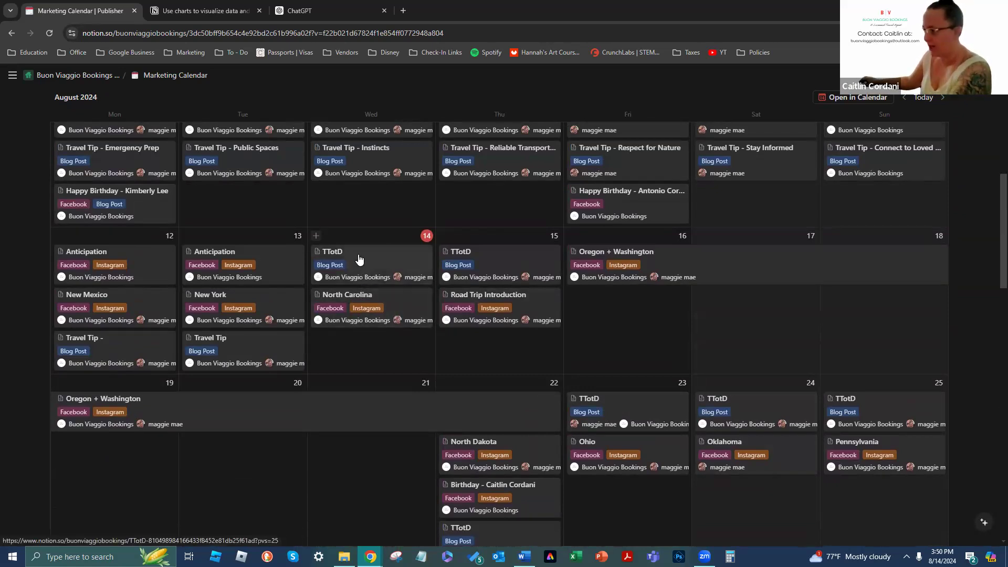
Open the North Carolina post scheduled for August 14 and read its research, notes, key attractions, culture and interesting facts
left_click(404, 297)
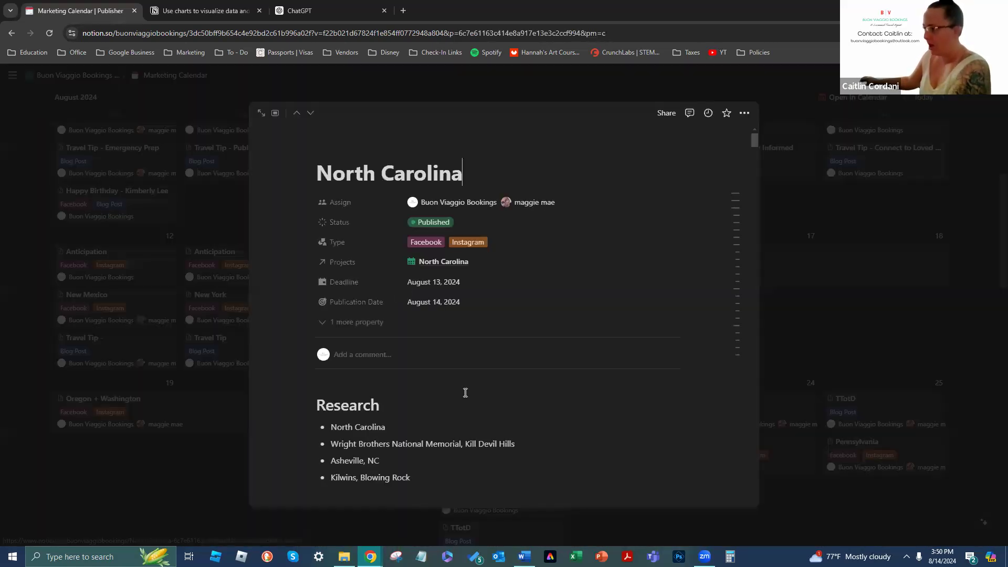
scroll(434, 348, "down", 7)
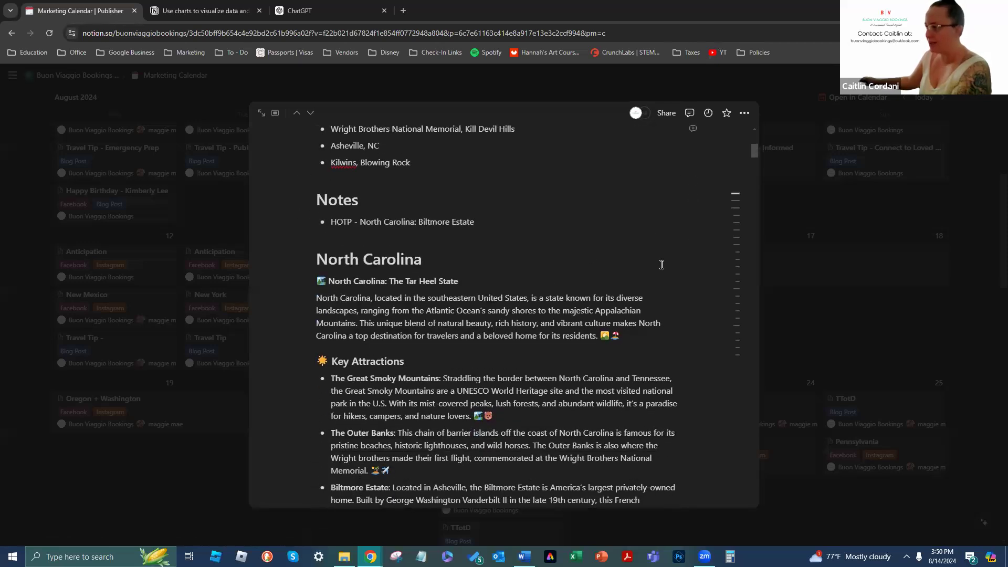
scroll(661, 264, "down", 1)
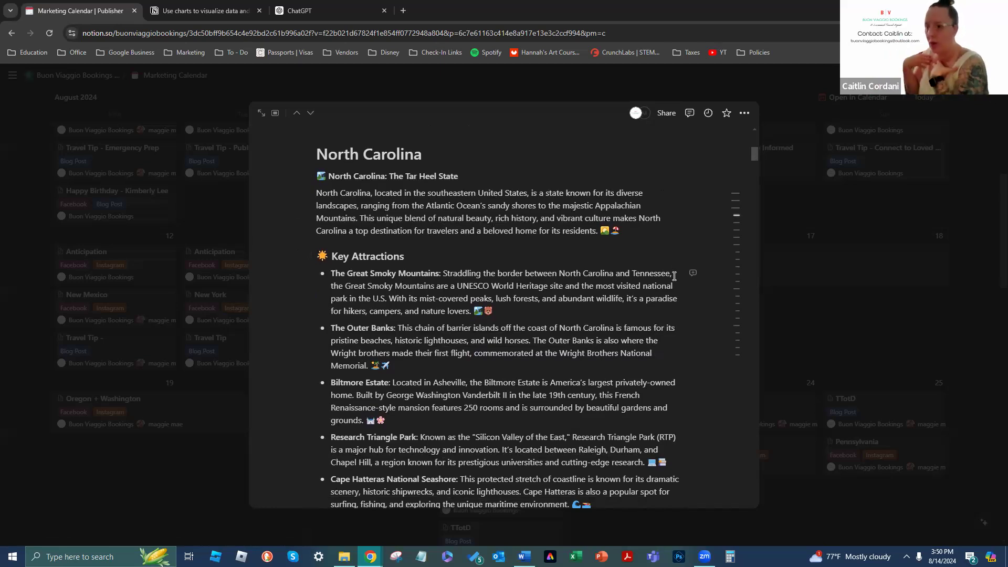
scroll(674, 275, "down", 5)
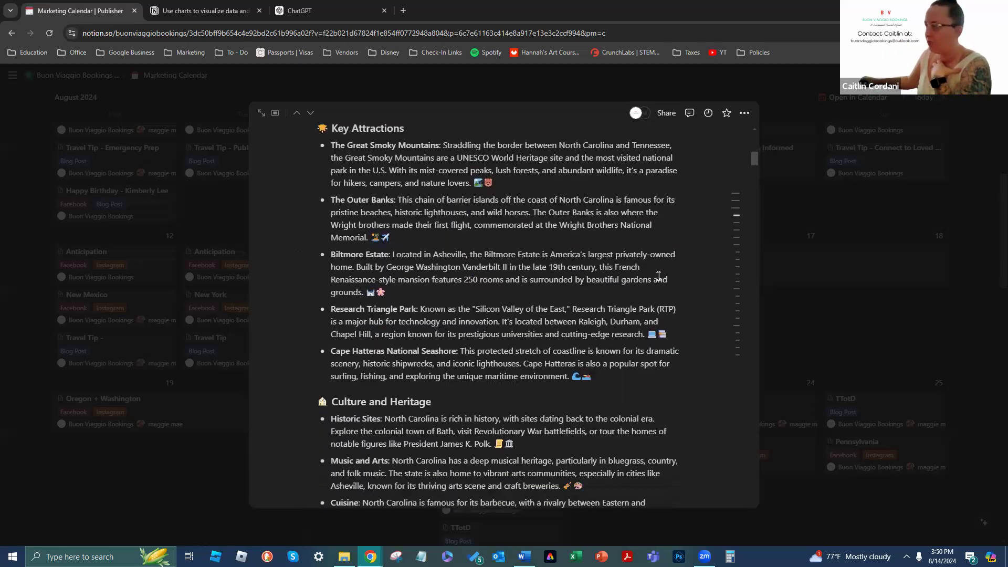
scroll(658, 277, "down", 4)
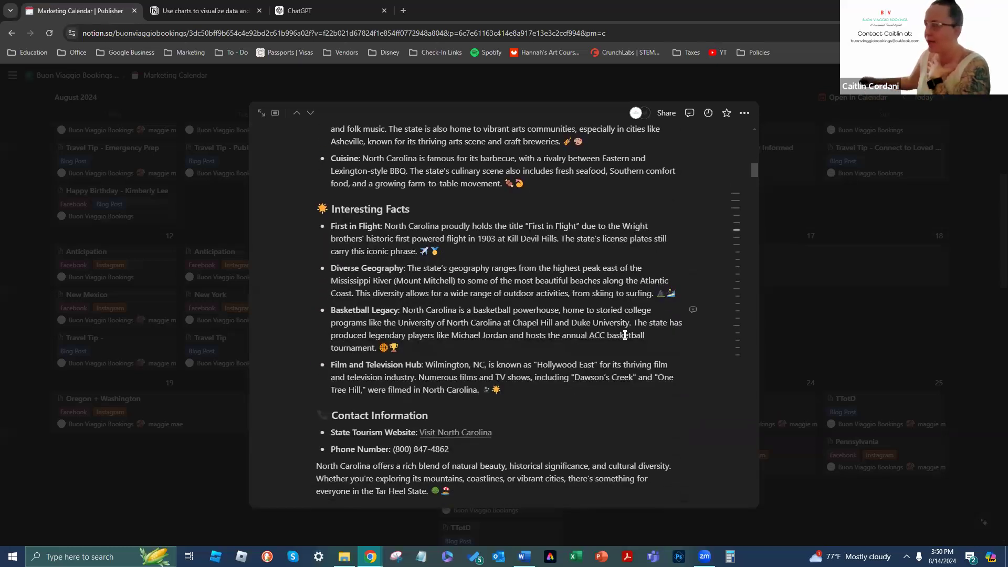
scroll(624, 336, "down", 1)
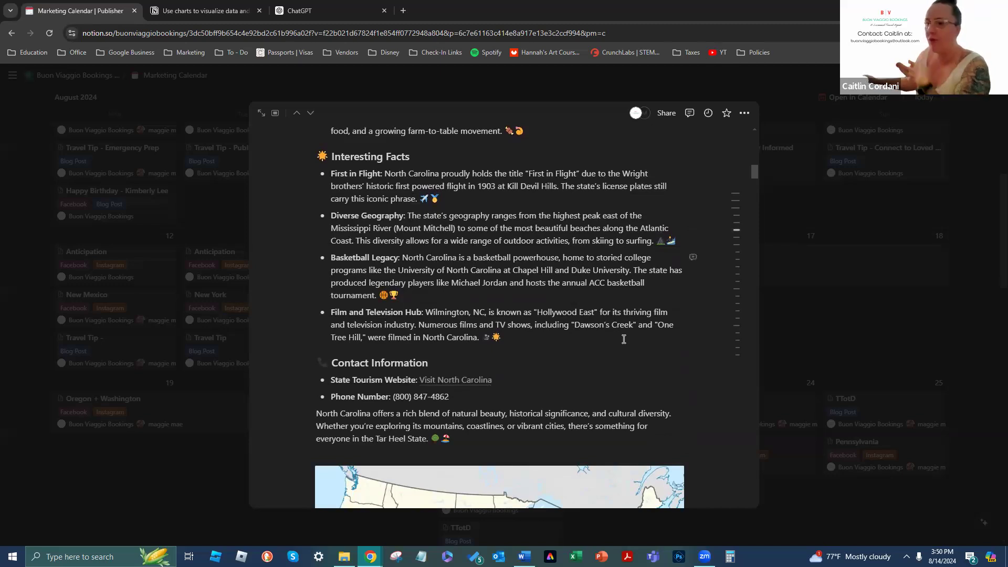
Delete the Contact Information heading with the state tourism website and phone number from the North Carolina section
scroll(624, 338, "down", 3)
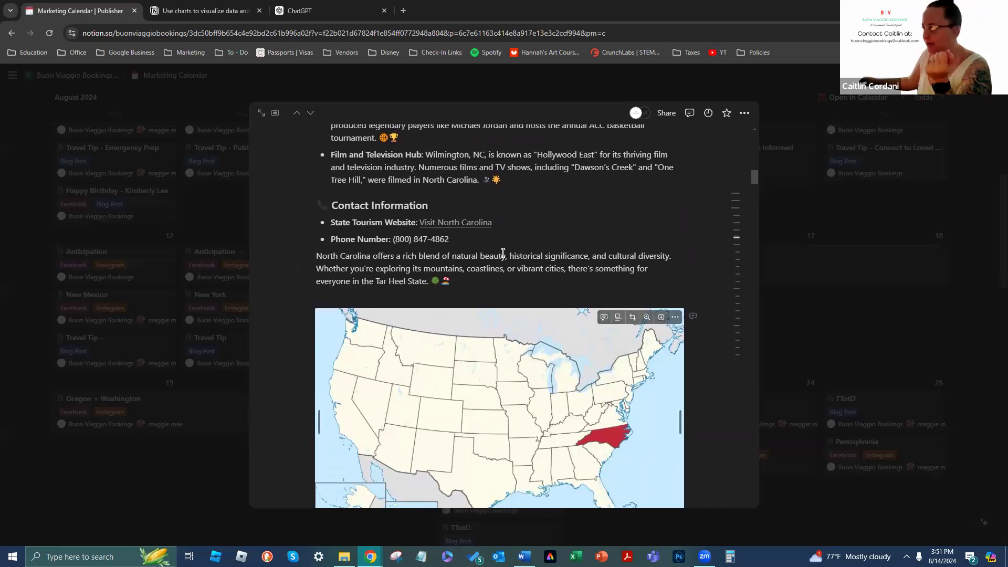
left_click_drag(465, 242, 317, 204)
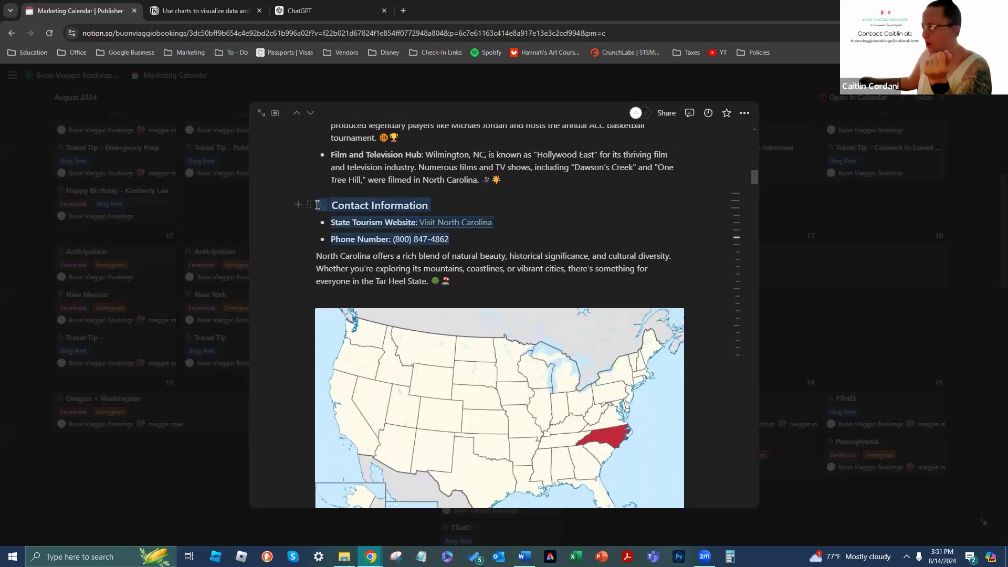
key("BackSpace")
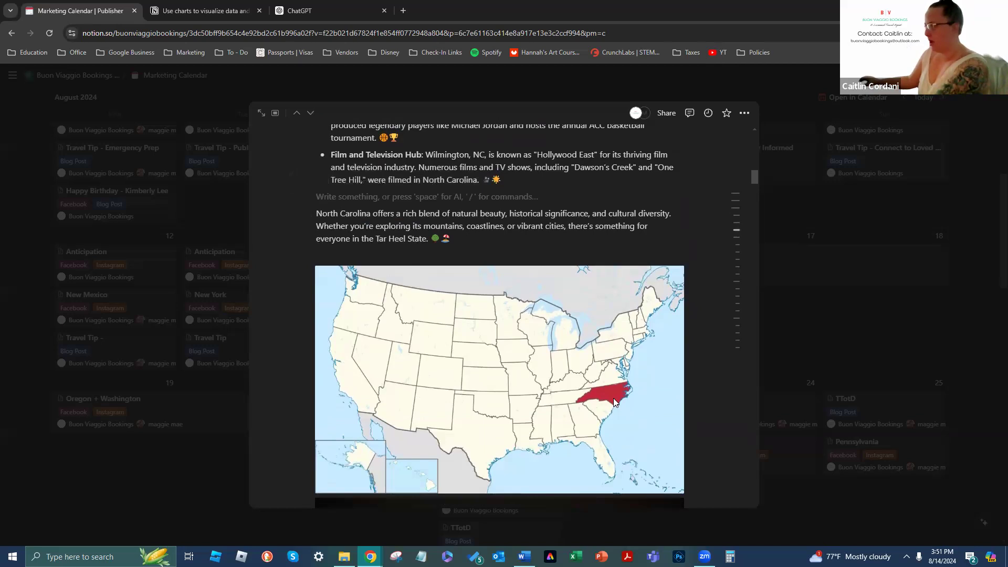
Examine the map and photos placed between the North Carolina text and the Wright Brothers National Memorial section
scroll(672, 249, "down", 5)
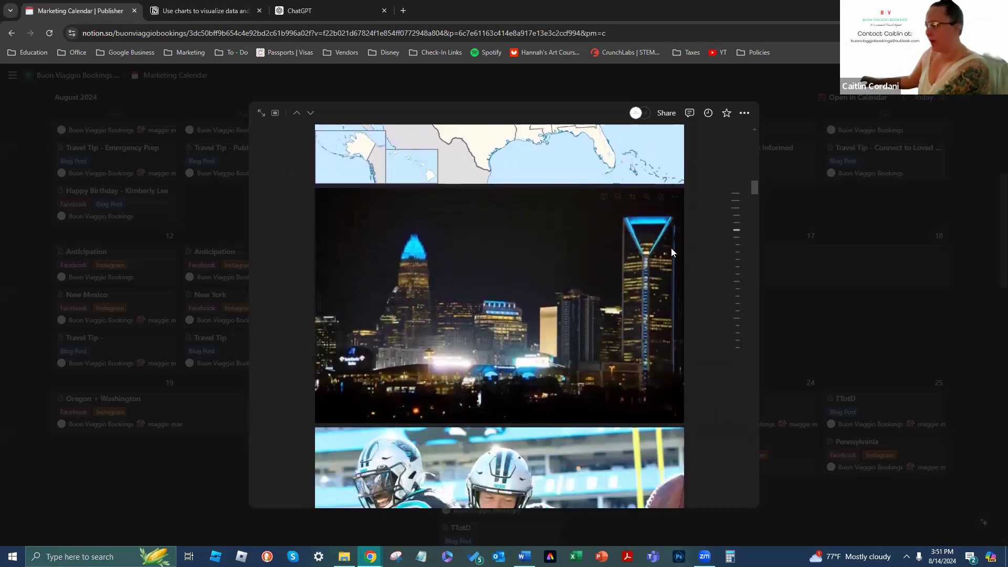
scroll(672, 251, "down", 12)
scroll(673, 258, "down", 6)
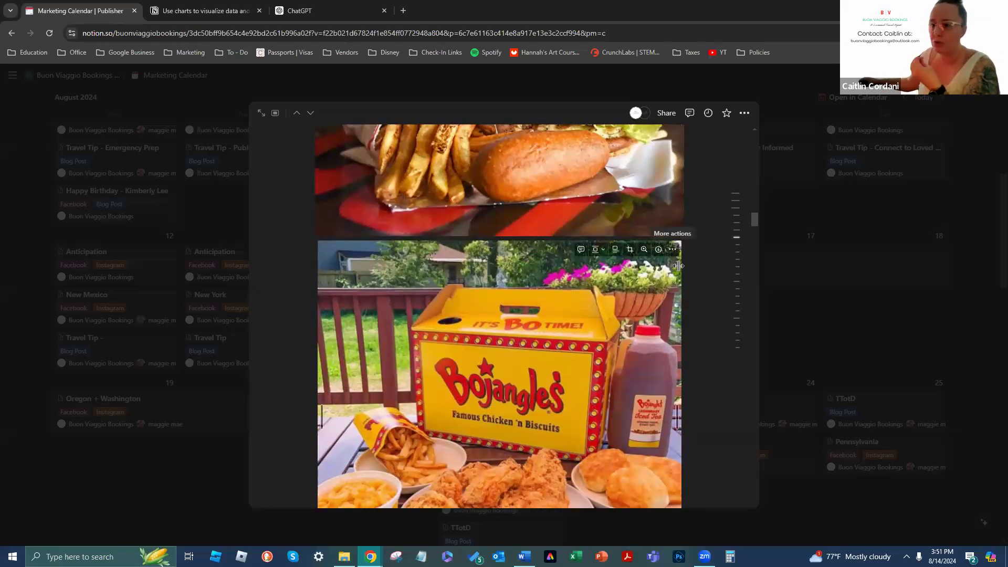
scroll(679, 266, "down", 8)
scroll(678, 266, "down", 4)
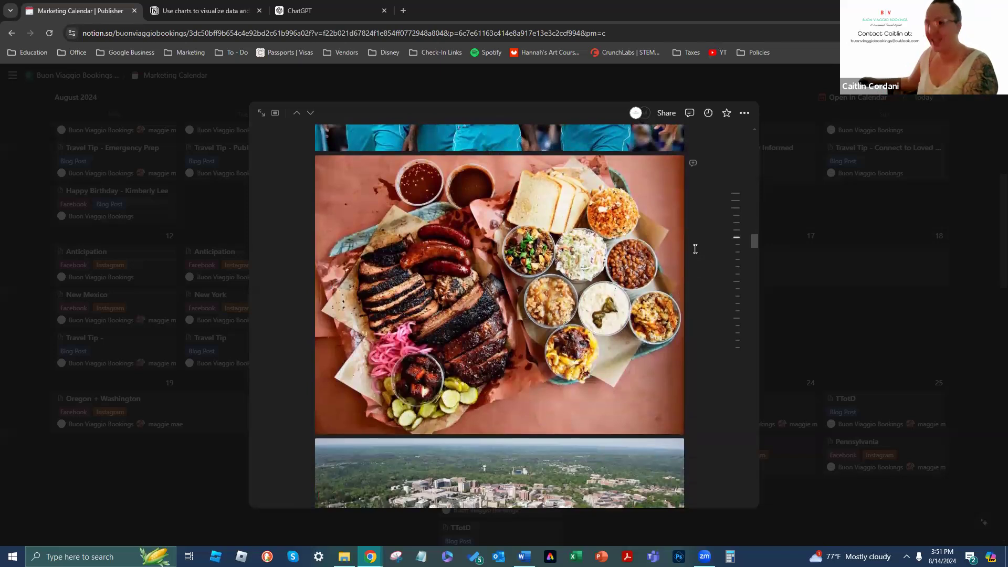
scroll(696, 248, "down", 5)
scroll(599, 293, "down", 3)
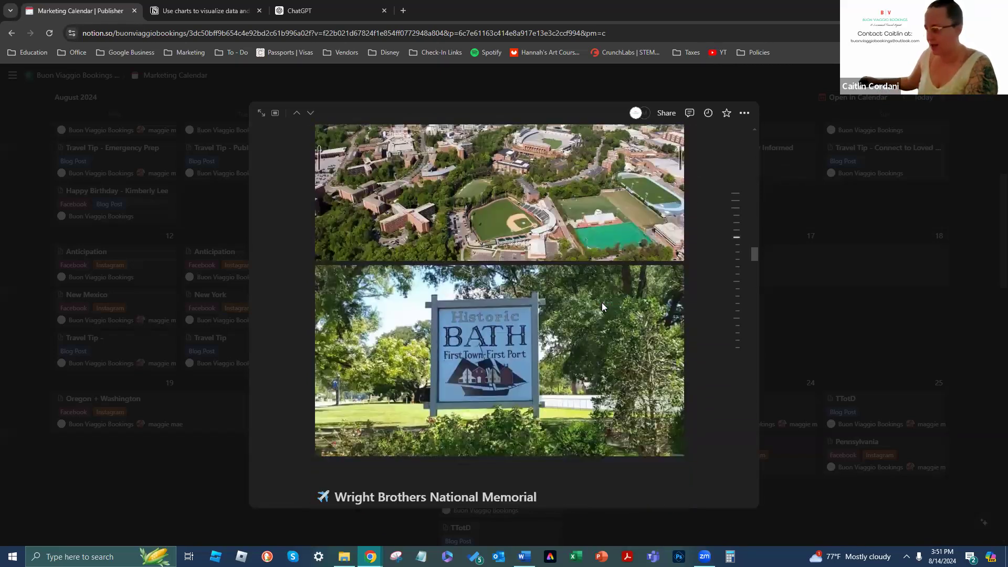
scroll(602, 307, "down", 1)
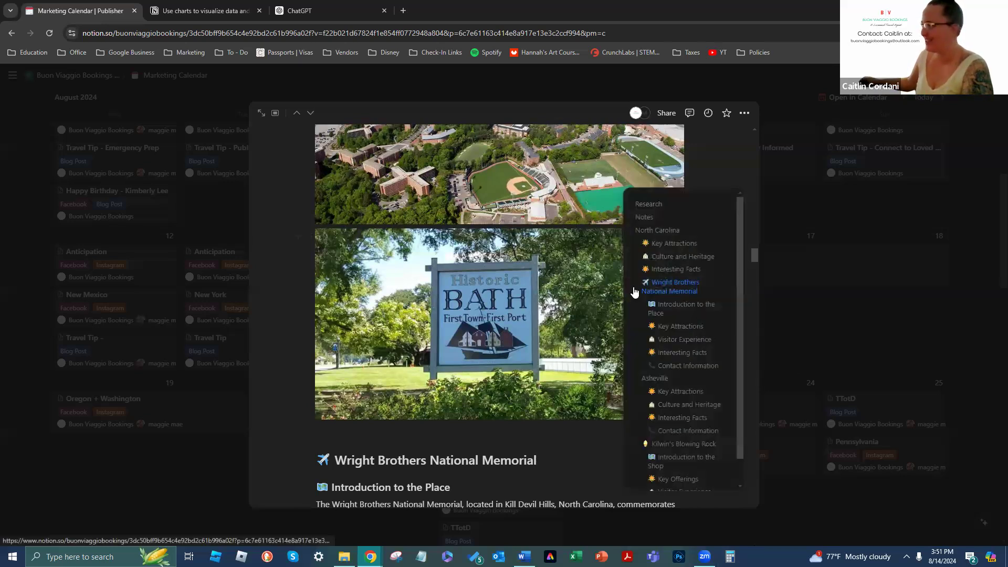
scroll(494, 304, "up", 3)
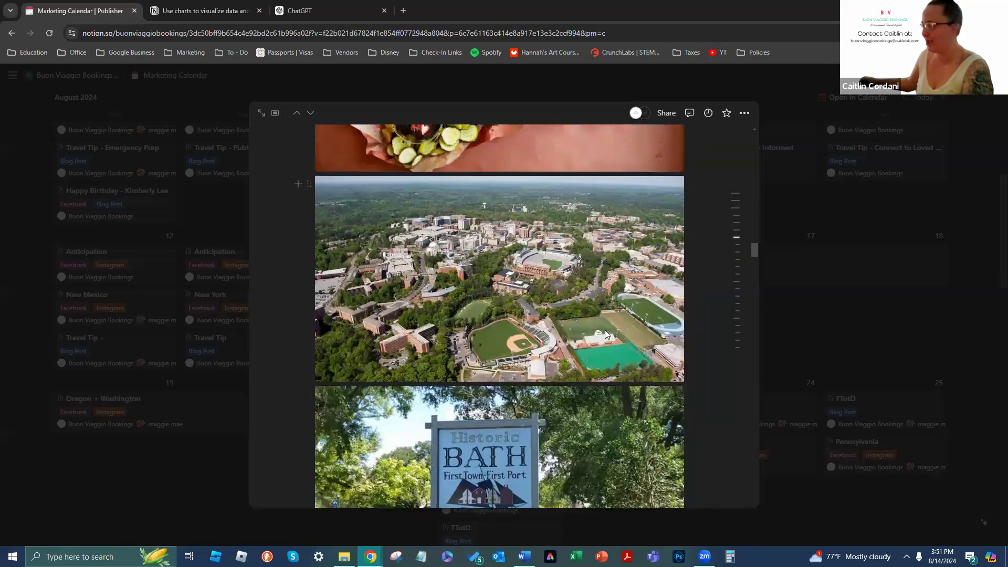
mouse_move(608, 342)
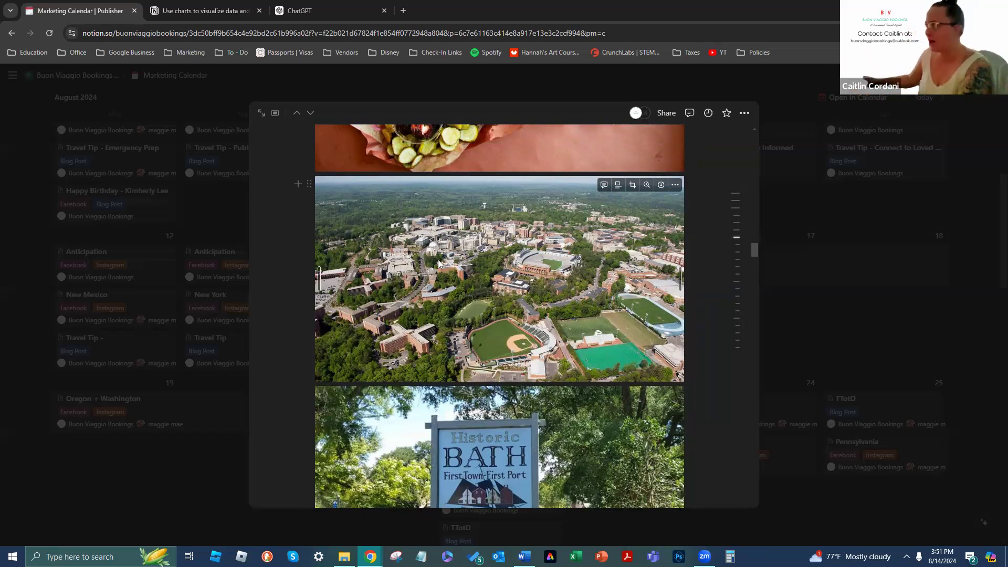
scroll(440, 242, "up", 5)
scroll(563, 315, "down", 2)
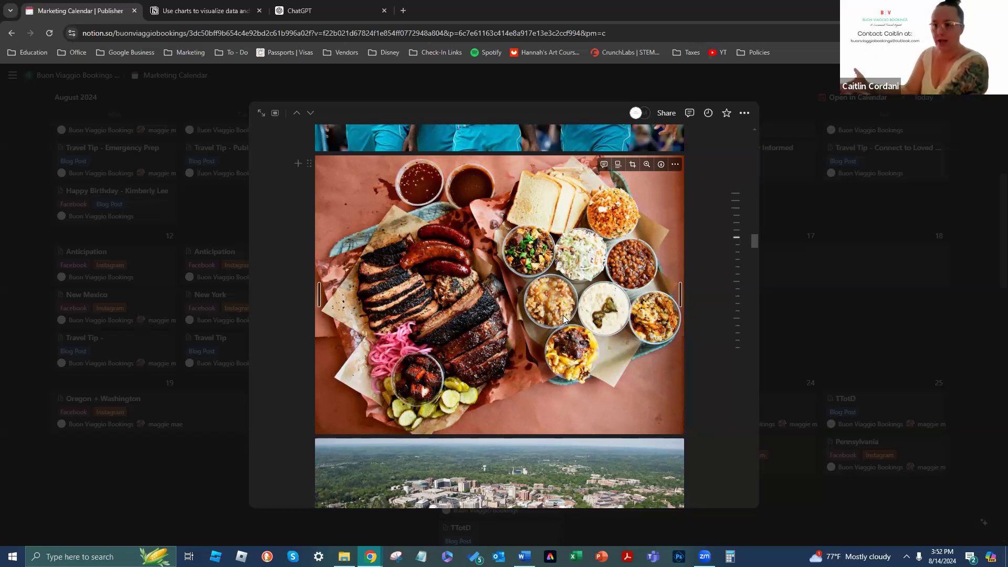
scroll(562, 315, "down", 3)
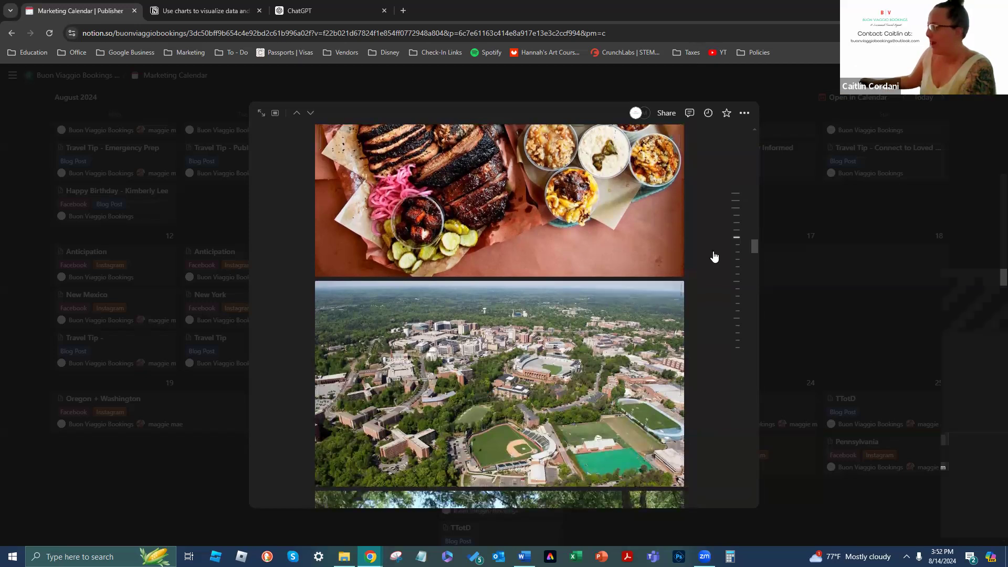
Go to the Asheville section of the North Carolina post and read its attractions, culture, and interesting facts
mouse_move(730, 261)
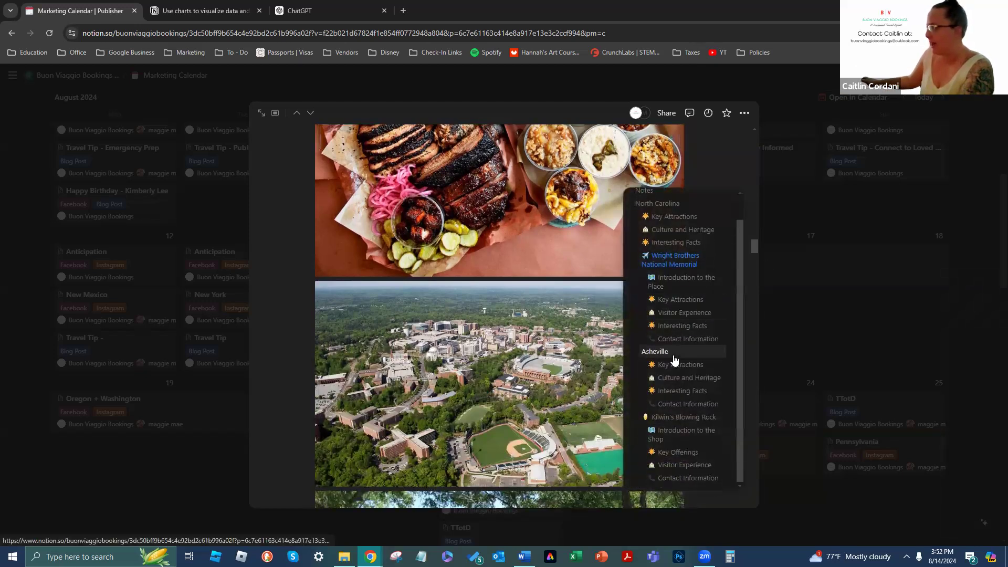
left_click(675, 359)
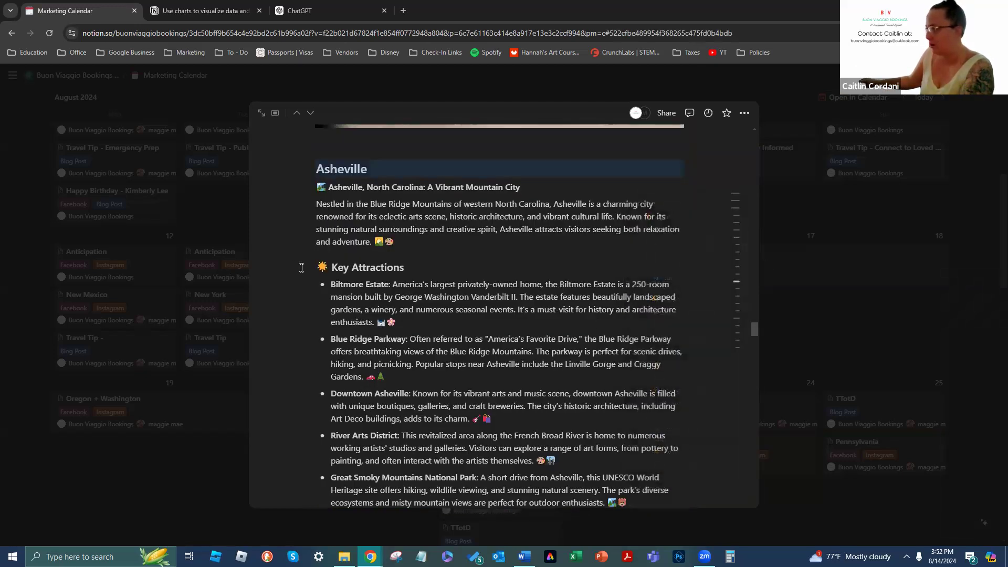
scroll(552, 304, "down", 1)
scroll(554, 305, "down", 1)
scroll(557, 308, "down", 5)
scroll(523, 370, "down", 10)
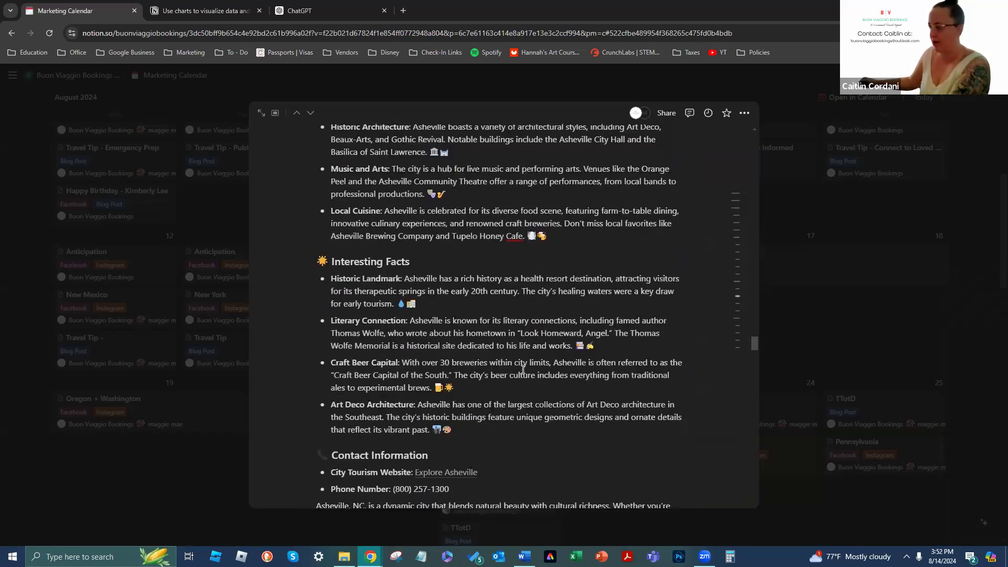
Look through the Asheville photos, from the city skyline and mountain views to the River Arts District
scroll(524, 373, "down", 5)
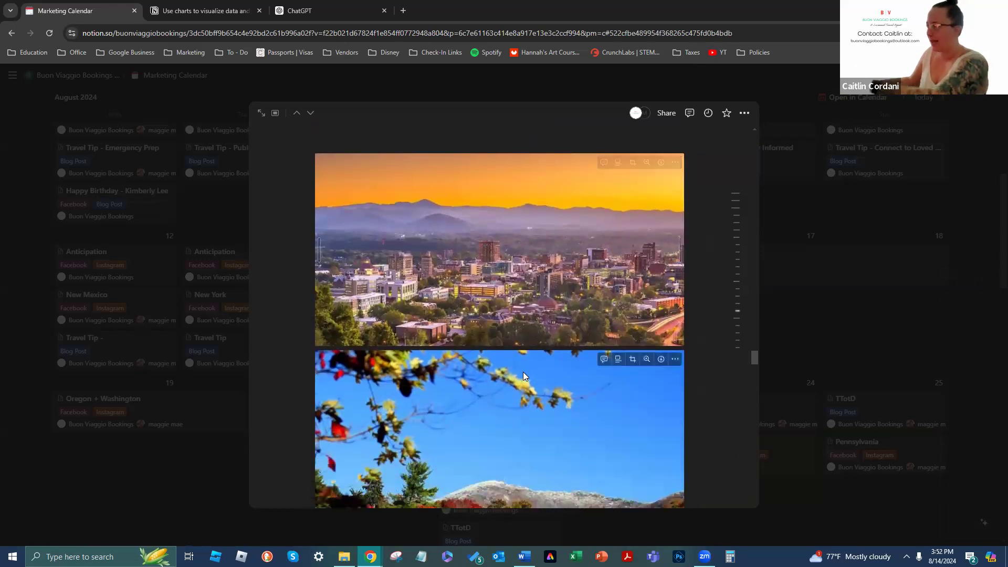
scroll(531, 374, "down", 5)
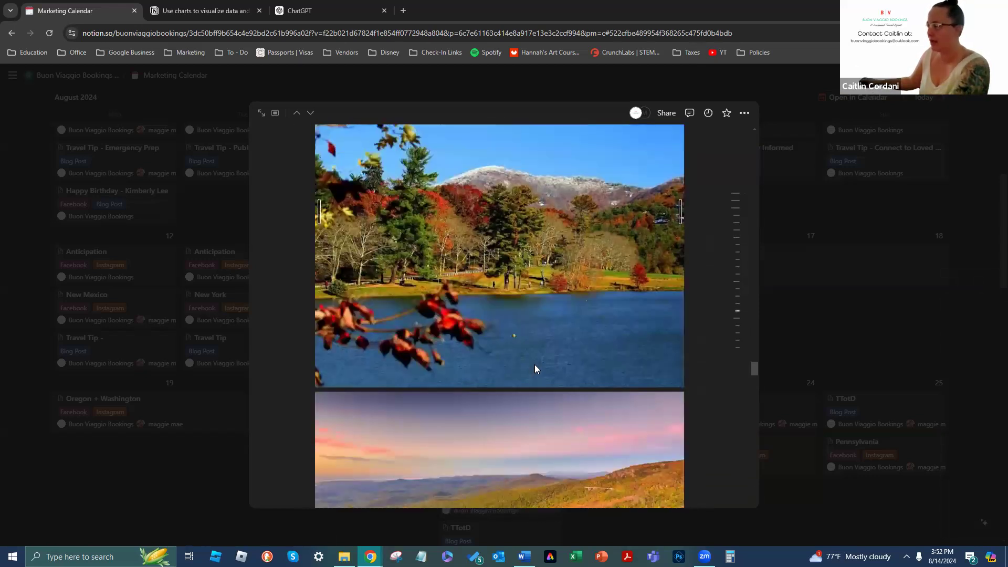
scroll(542, 380, "down", 3)
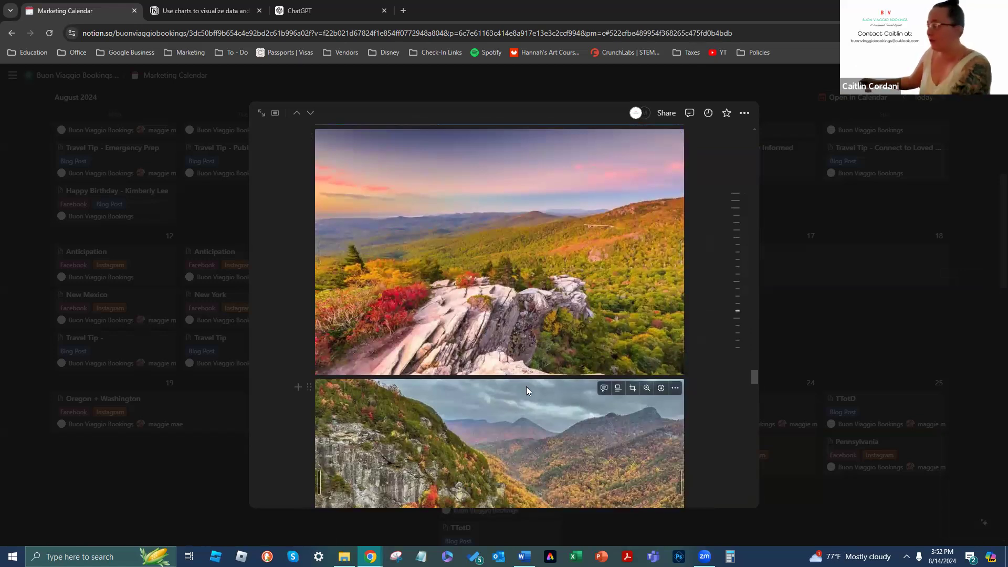
scroll(526, 386, "down", 4)
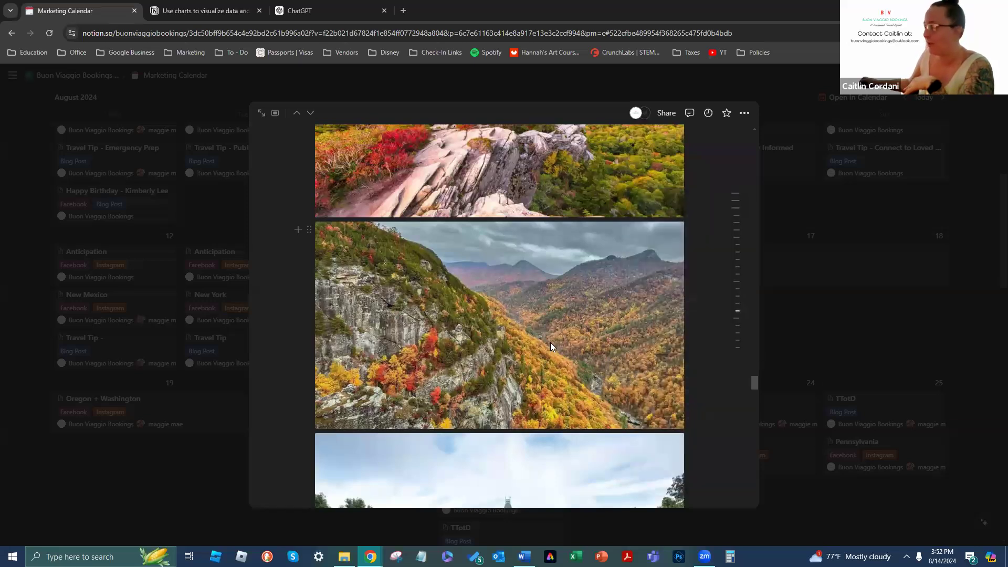
scroll(550, 343, "down", 4)
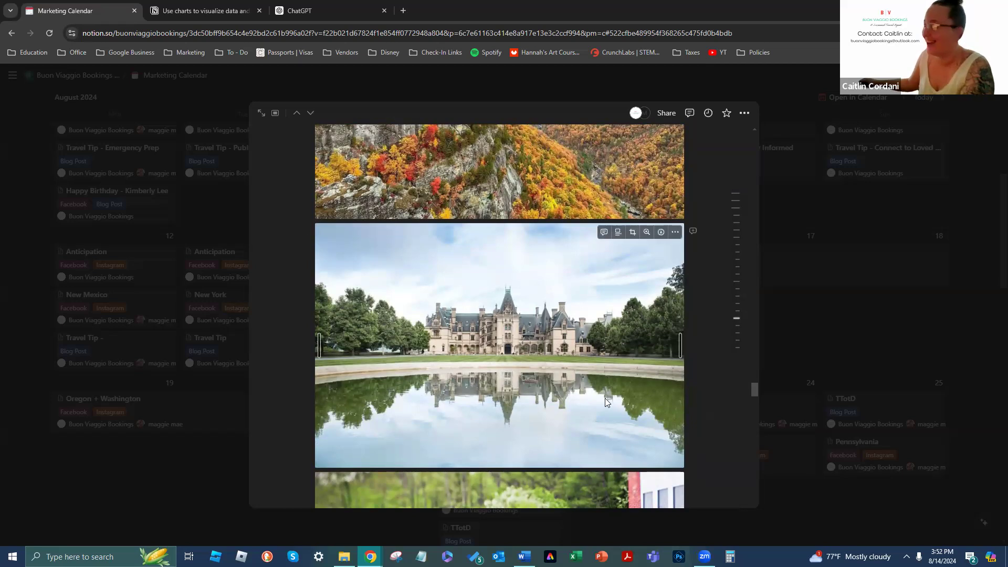
scroll(608, 380, "down", 6)
scroll(613, 400, "down", 10)
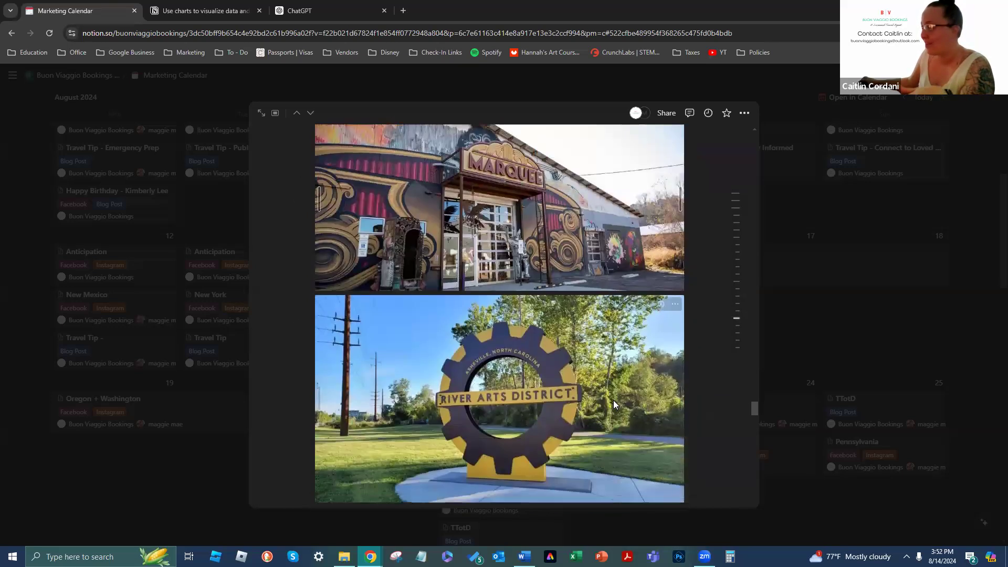
Review the Kilwin's Blowing Rock section with its offerings and shop photos, and close the North Carolina post
scroll(604, 397, "down", 2)
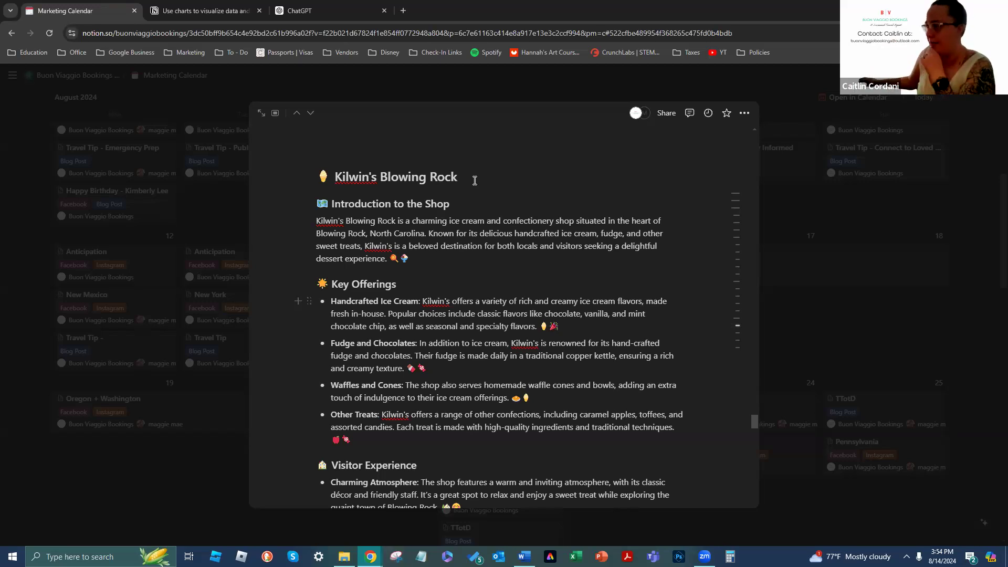
scroll(617, 387, "down", 10)
scroll(618, 387, "down", 10)
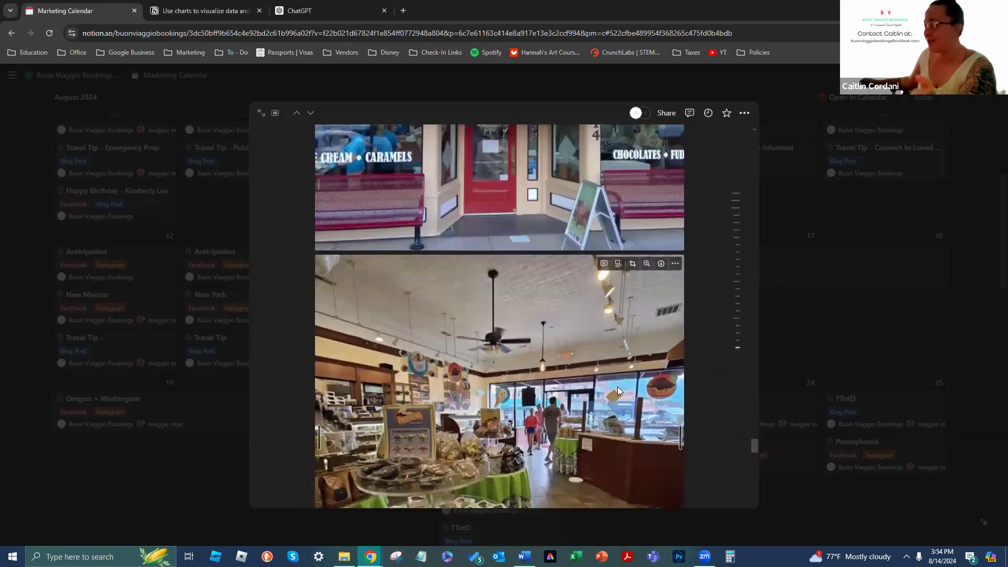
scroll(612, 378, "down", 10)
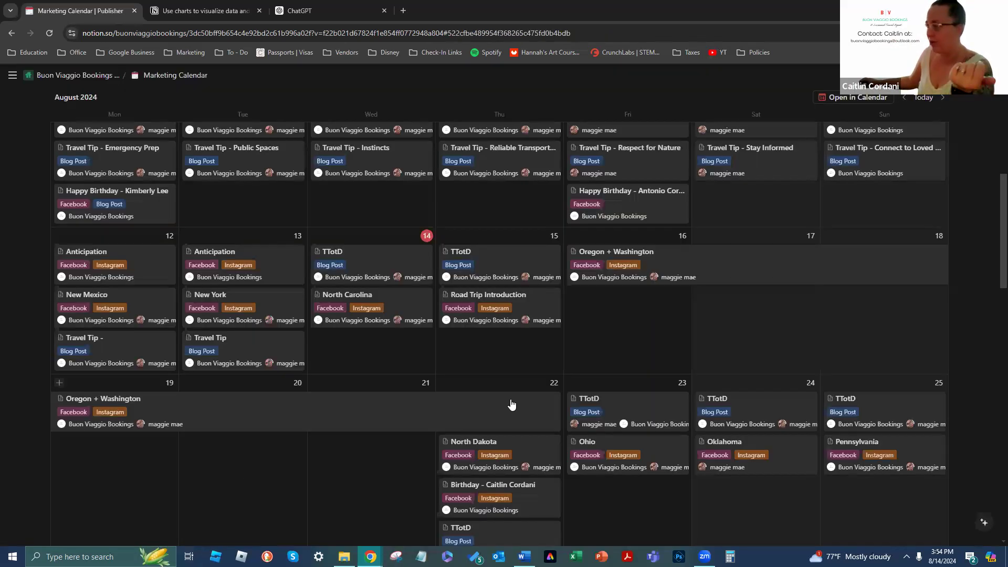
Open the August 14 TTotD blog post, check its notes and Daily Travel Tip graphic, and close it
left_click(379, 262)
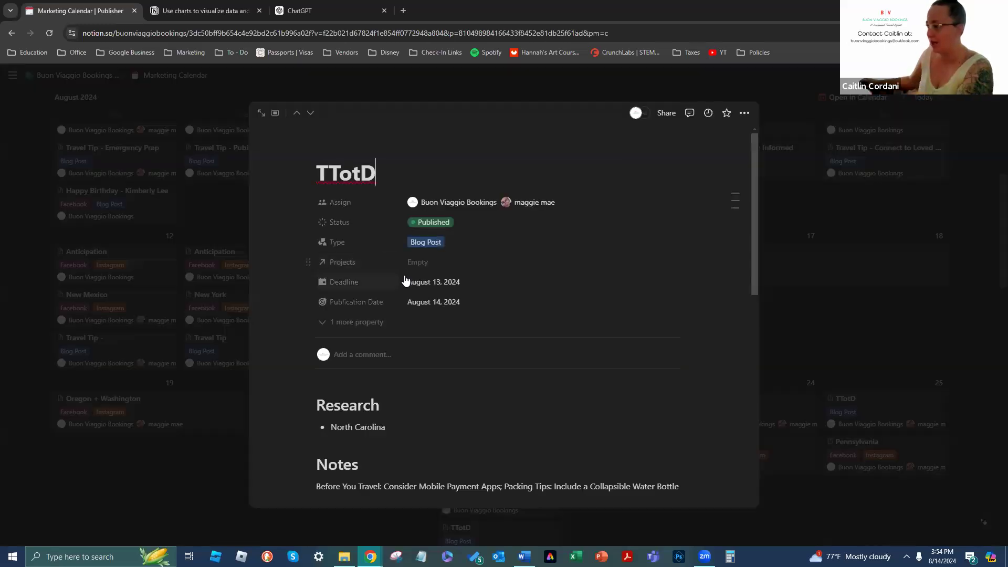
scroll(520, 315, "down", 5)
scroll(515, 325, "down", 6)
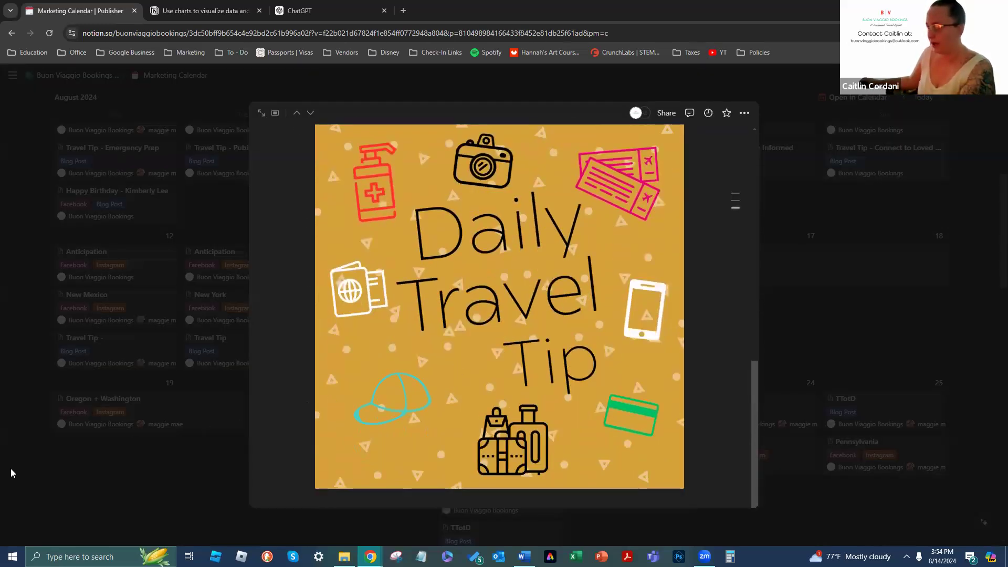
left_click(2, 486)
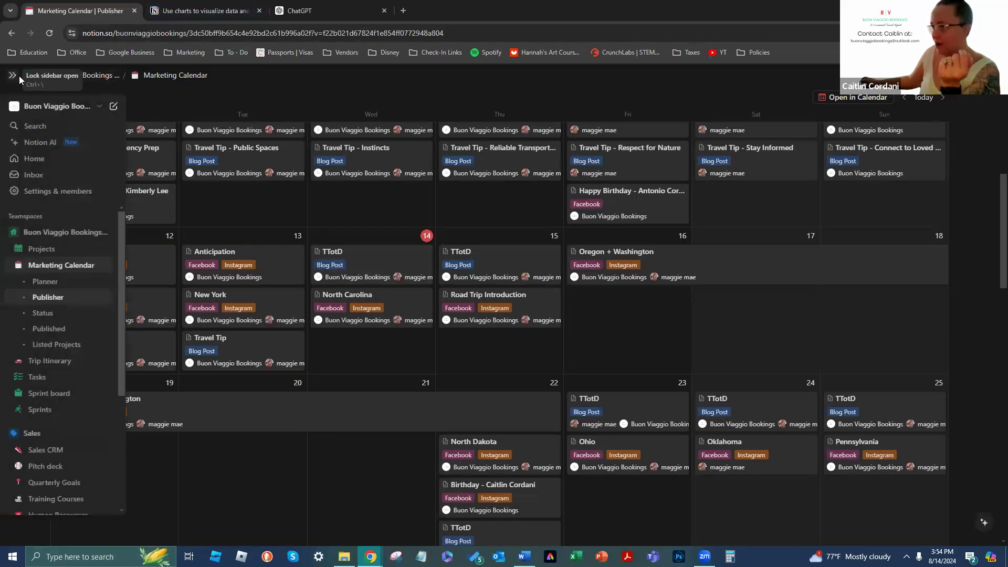
Open the Projects database and load more entries in the Done group of the Active view
mouse_move(12, 75)
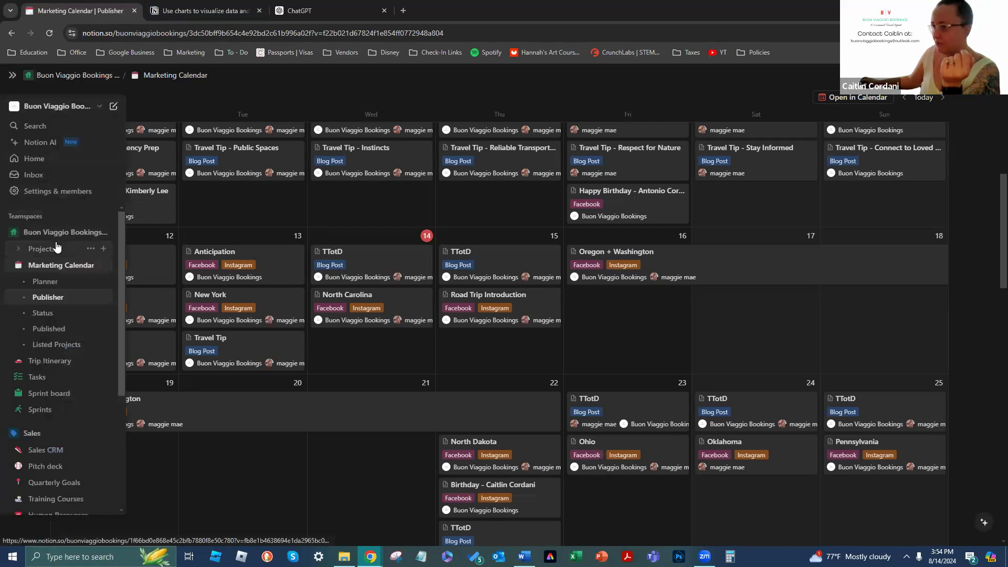
left_click(58, 248)
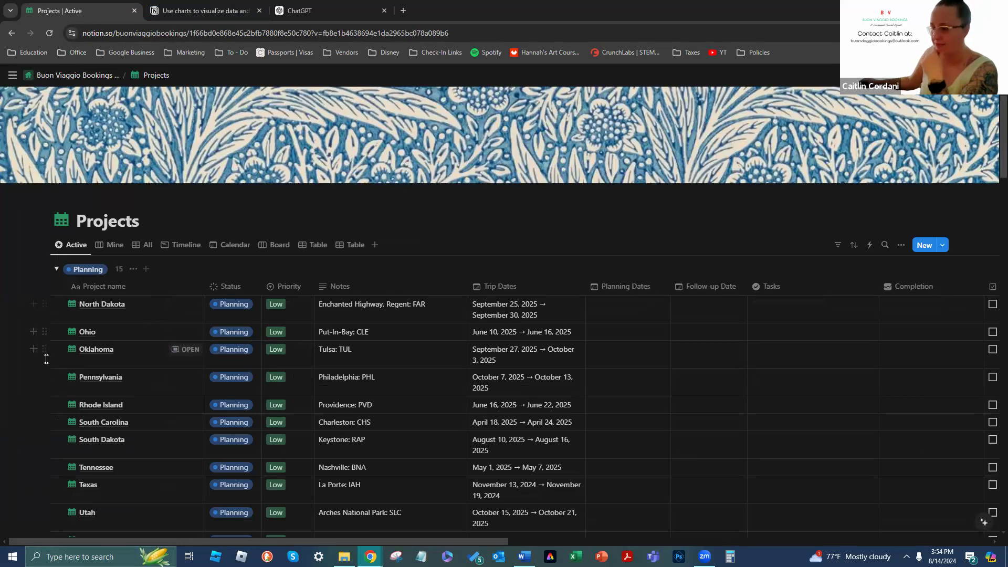
scroll(43, 357, "down", 6)
scroll(43, 358, "down", 18)
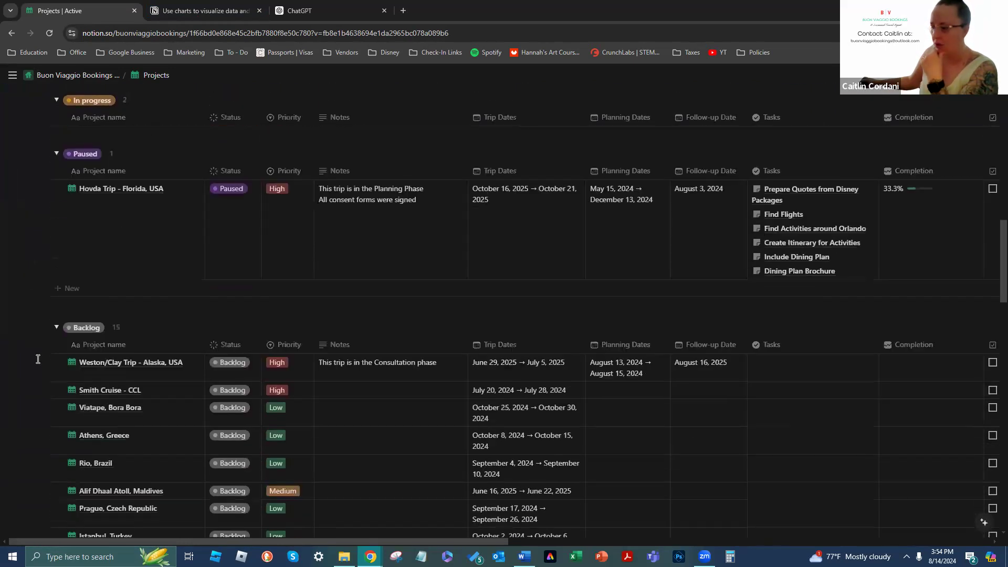
scroll(34, 361, "down", 10)
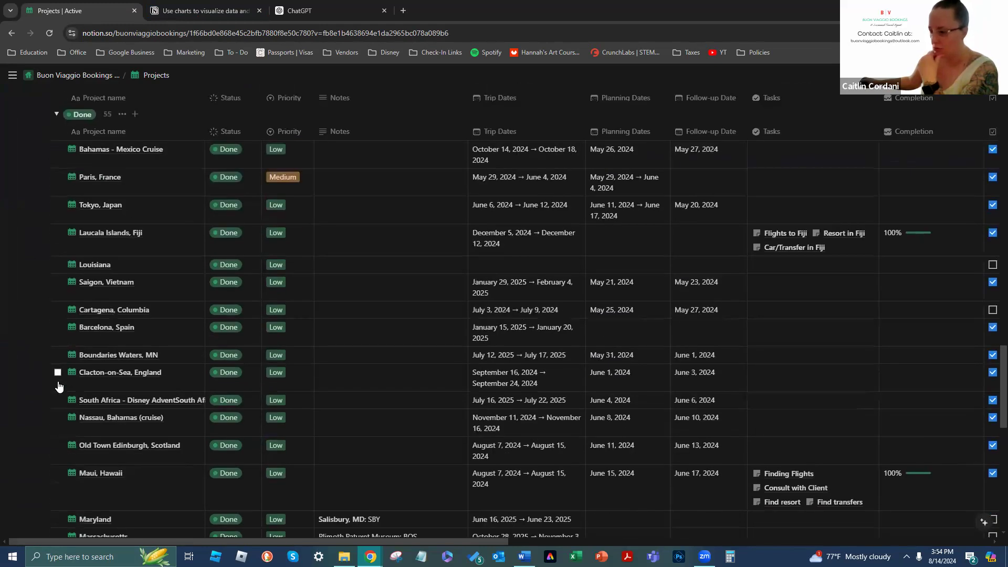
scroll(52, 385, "down", 4)
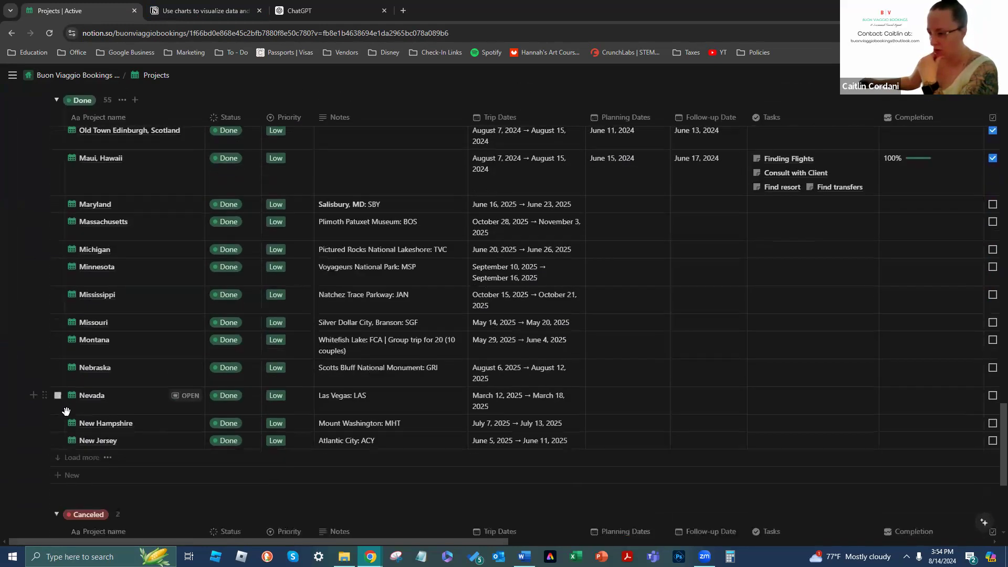
left_click(74, 460)
scroll(67, 338, "down", 1)
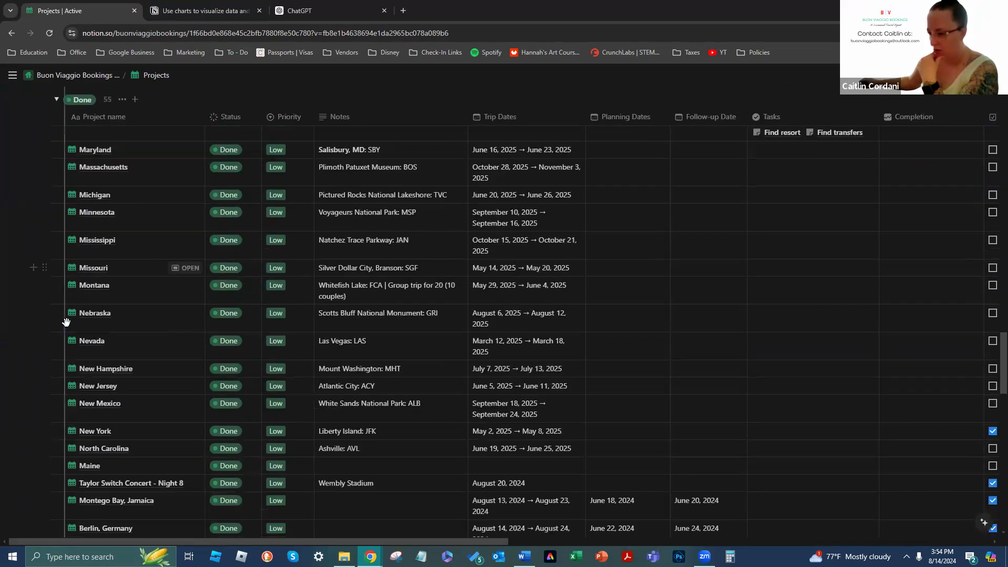
Open the North Carolina project and read its Hot Off the Press group trip offer
left_click(189, 451)
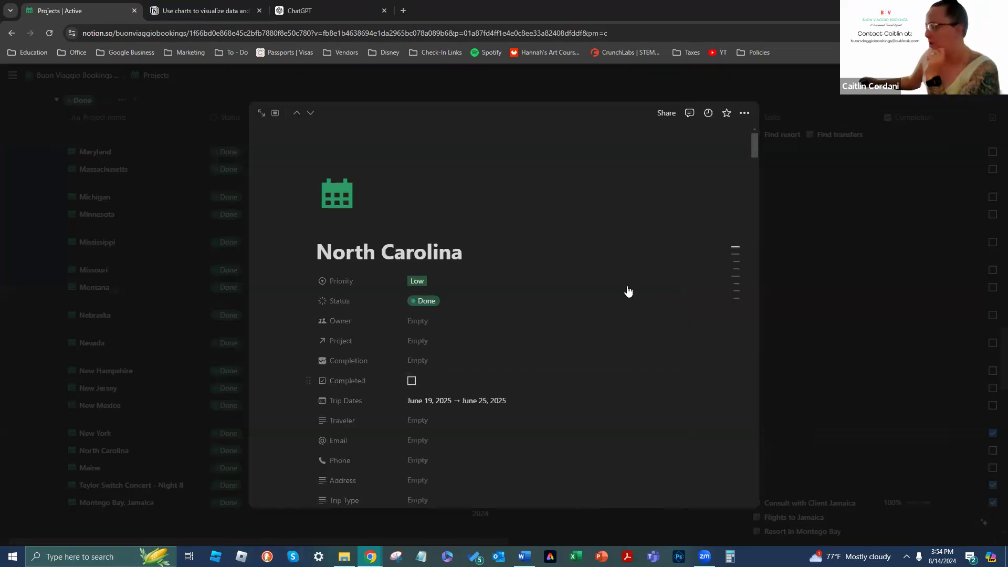
scroll(625, 292, "down", 3)
scroll(623, 291, "down", 9)
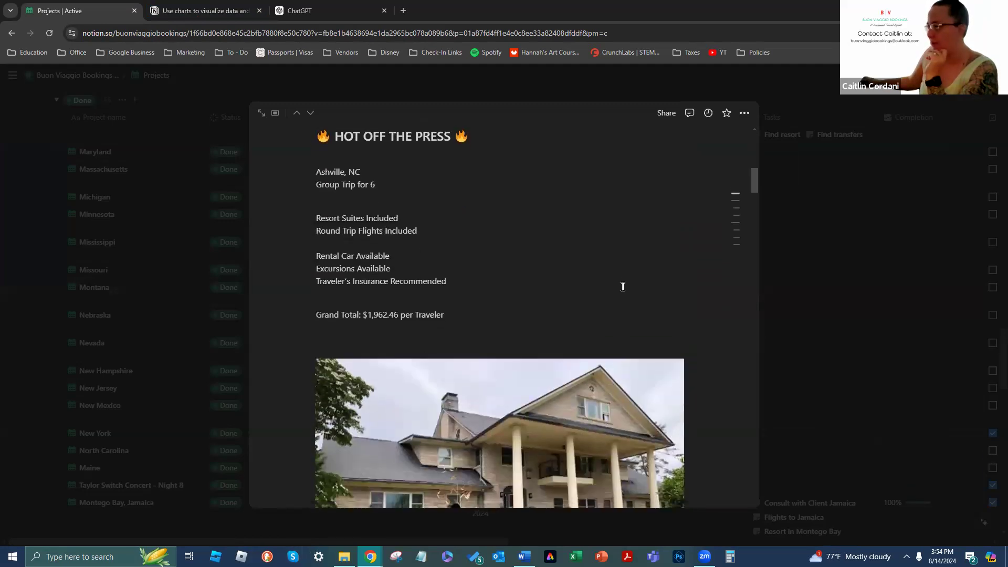
scroll(617, 282, "up", 2)
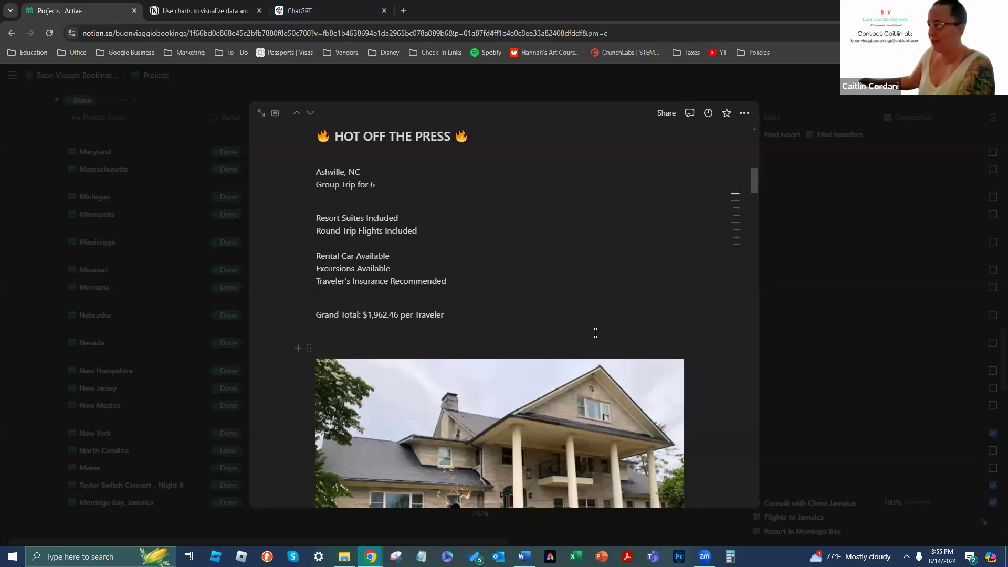
Look through the North Carolina project's resort photos of the building, rooms, pool, and dining
scroll(722, 300, "down", 4)
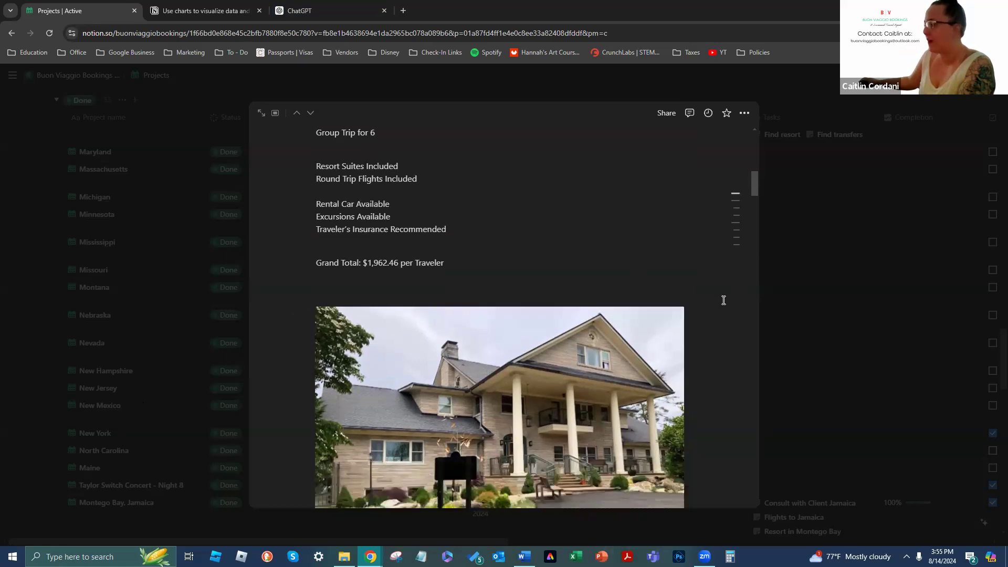
scroll(715, 310, "down", 10)
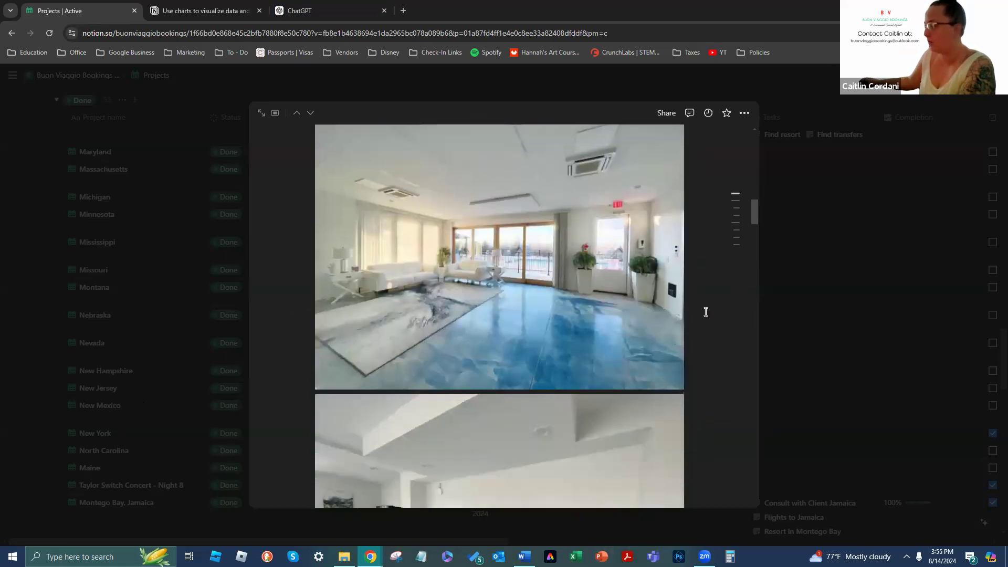
scroll(705, 321, "down", 12)
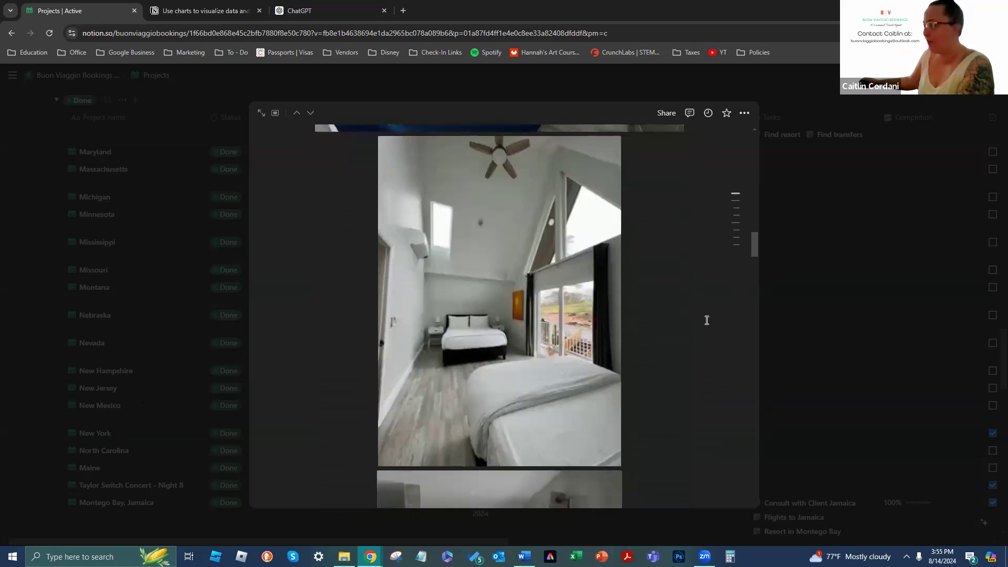
scroll(701, 321, "down", 12)
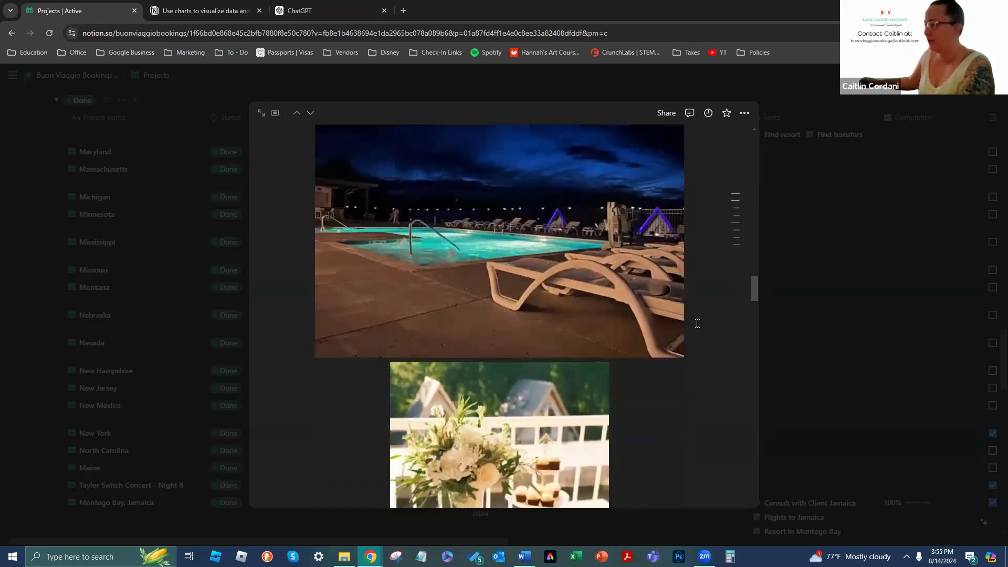
scroll(697, 324, "down", 10)
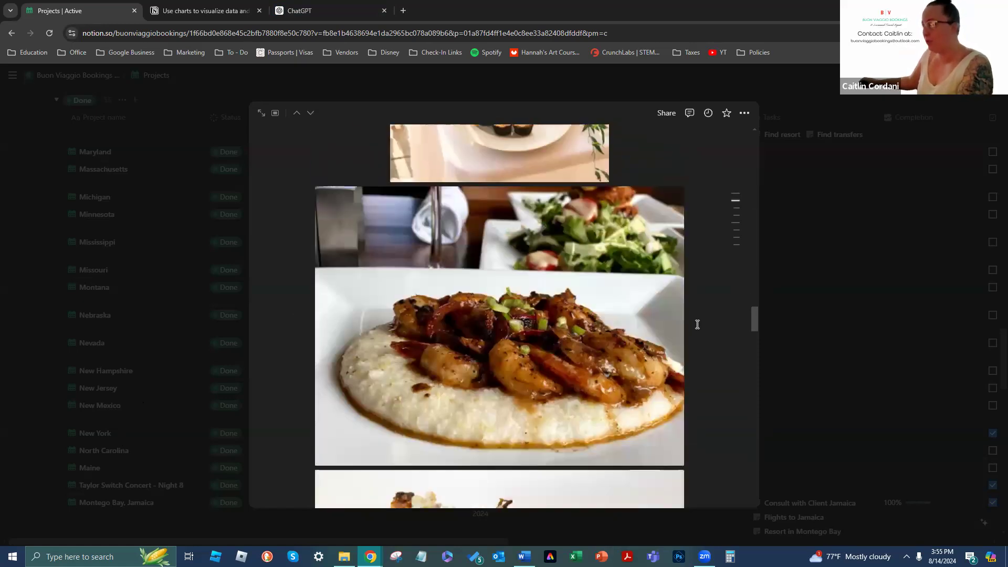
scroll(697, 324, "down", 10)
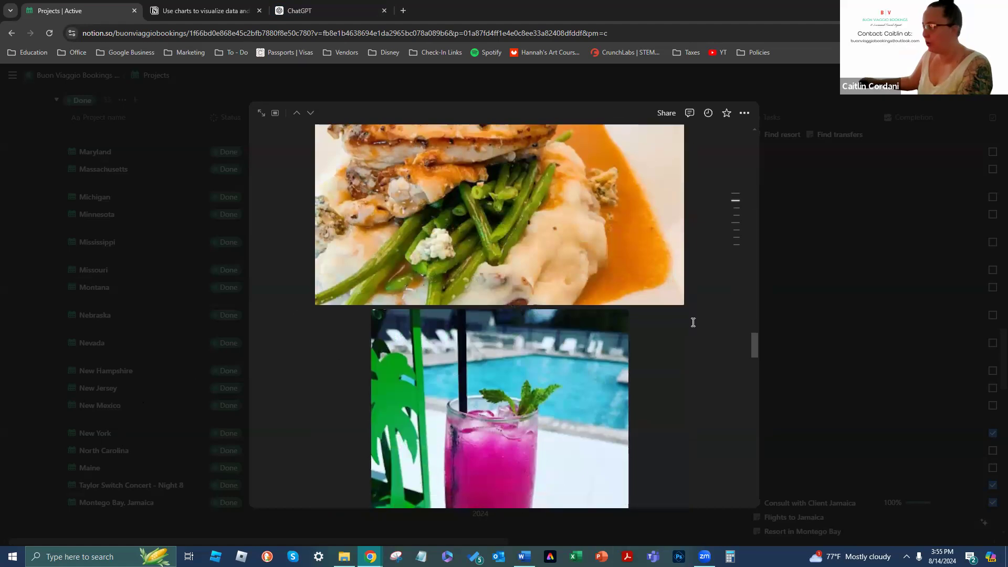
Read the SKYLARANNA Resort & Spa description, policies, and room amenities, plus the departure and return flight details
scroll(688, 323, "down", 10)
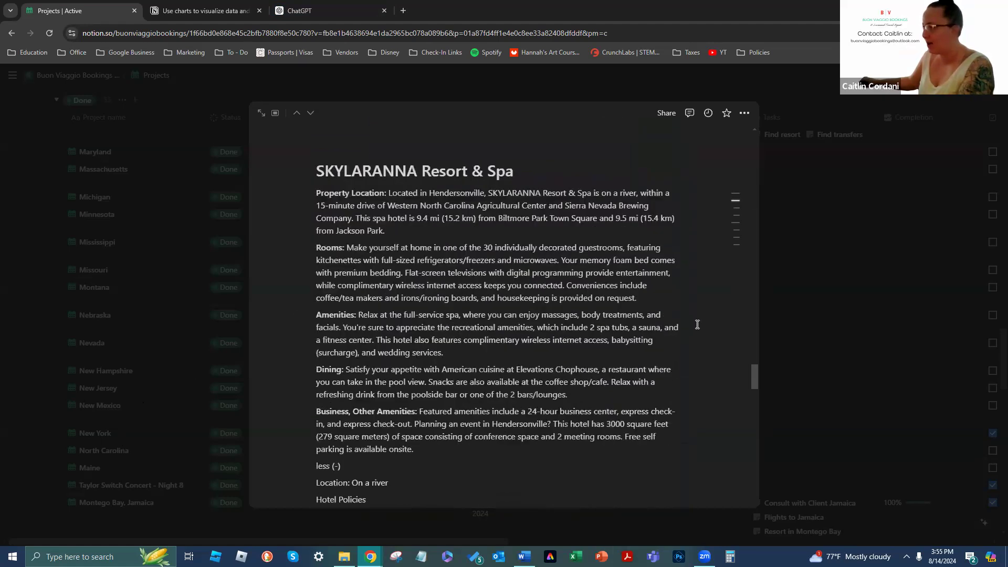
scroll(696, 323, "down", 2)
scroll(690, 324, "down", 10)
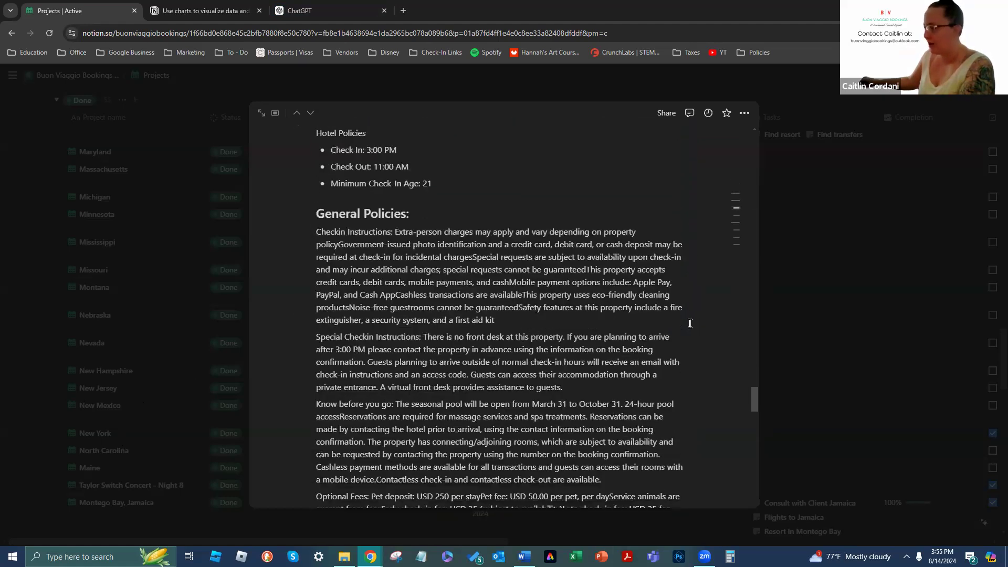
scroll(685, 322, "down", 10)
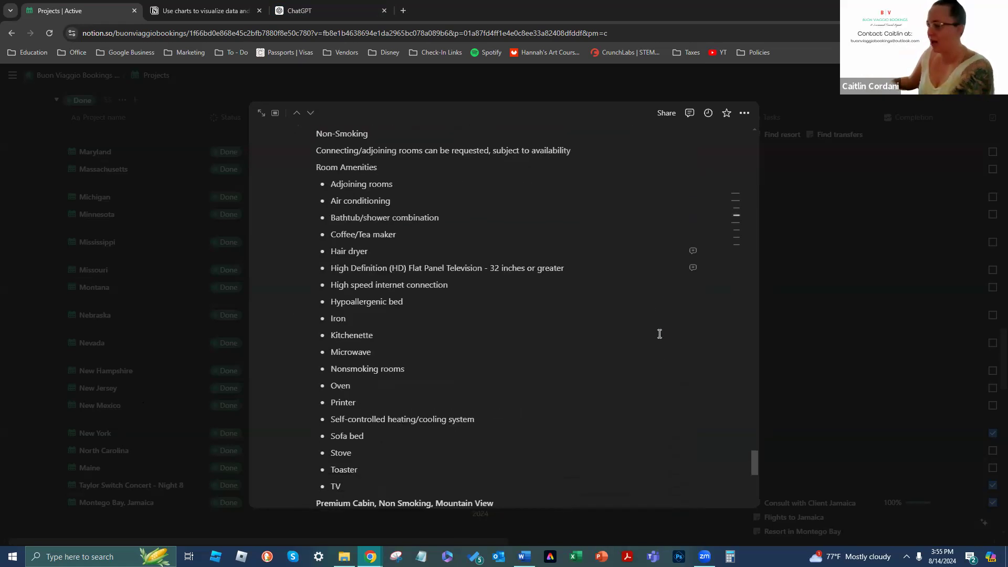
scroll(660, 333, "down", 5)
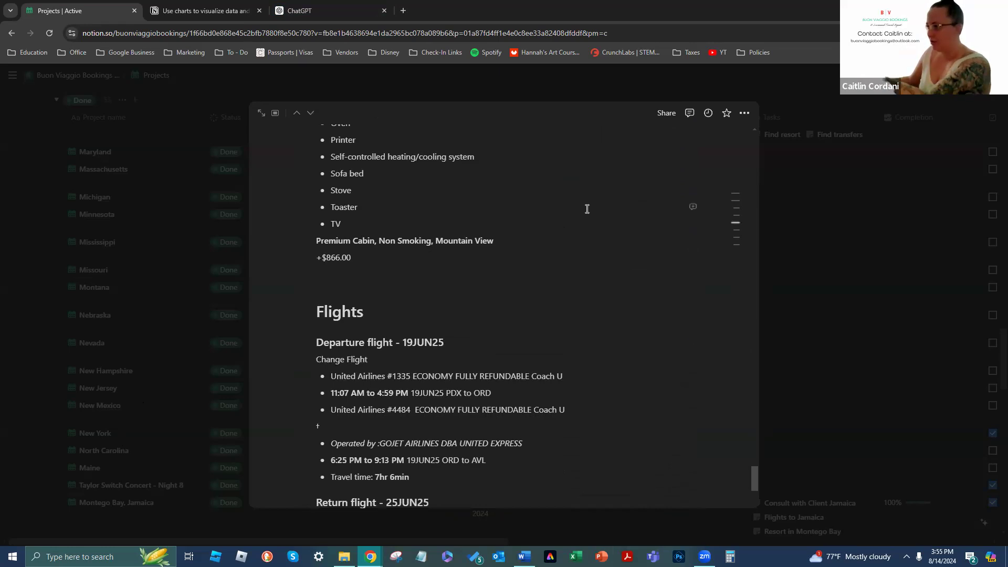
scroll(586, 216, "up", 3)
scroll(596, 266, "down", 5)
scroll(600, 271, "down", 4)
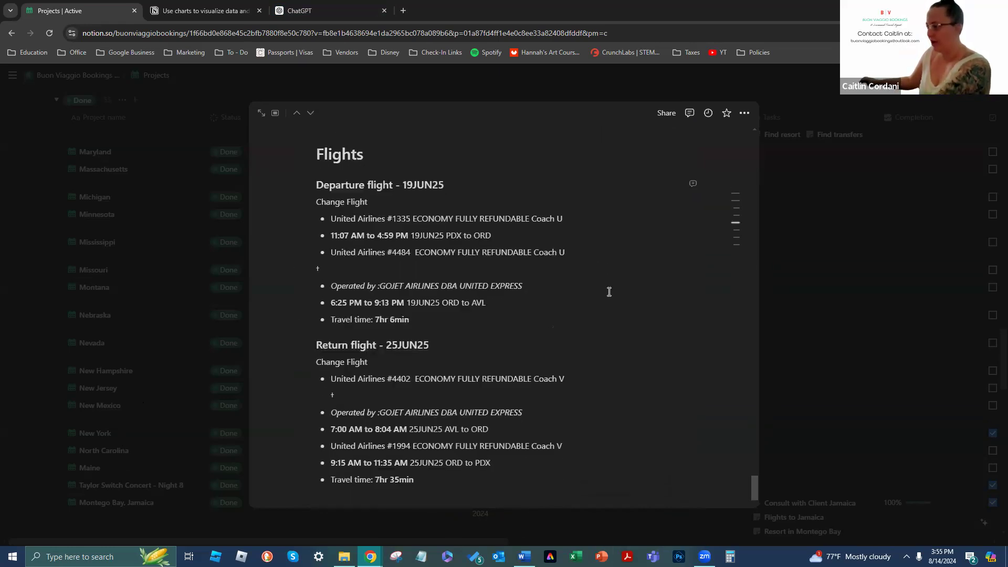
Review the North Carolina project's departure and return flights and the package pricing table below them
scroll(612, 344, "up", 2)
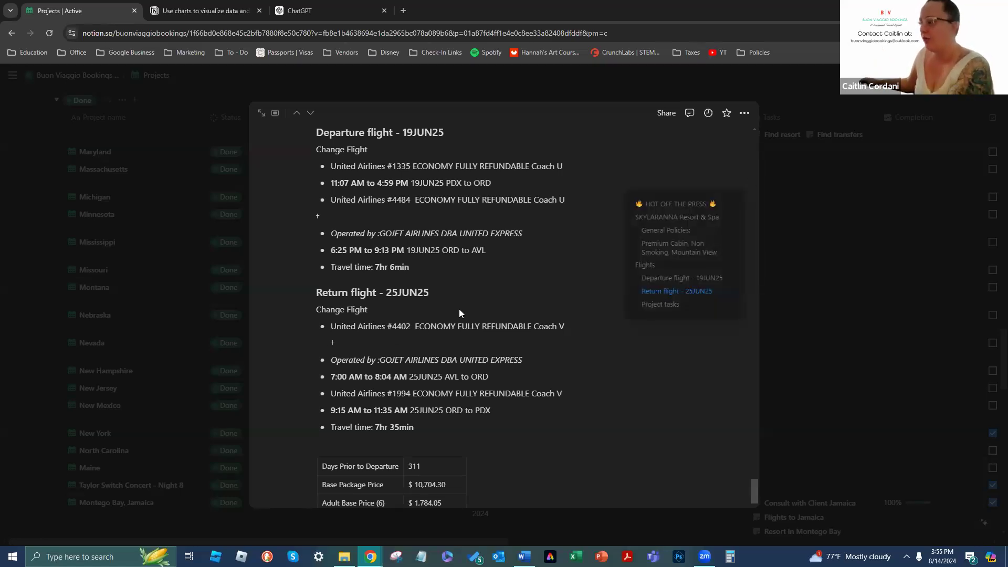
scroll(617, 266, "down", 2)
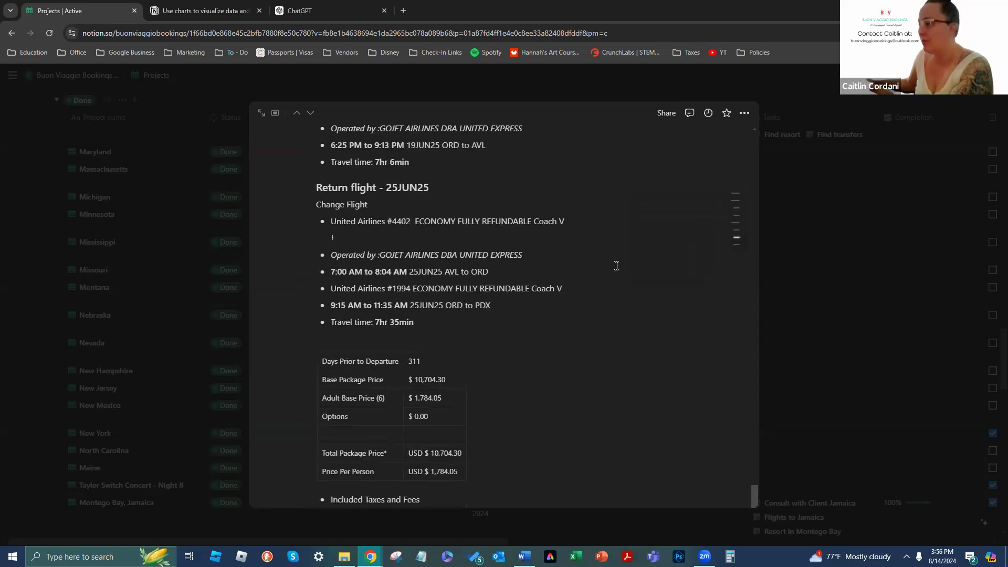
scroll(616, 266, "up", 2)
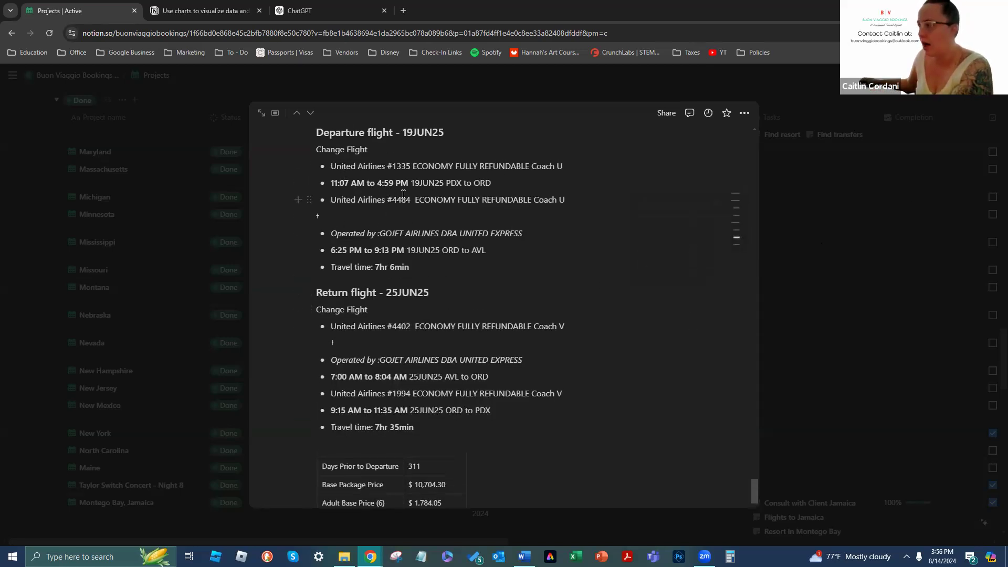
scroll(467, 365, "down", 3)
scroll(467, 364, "down", 1)
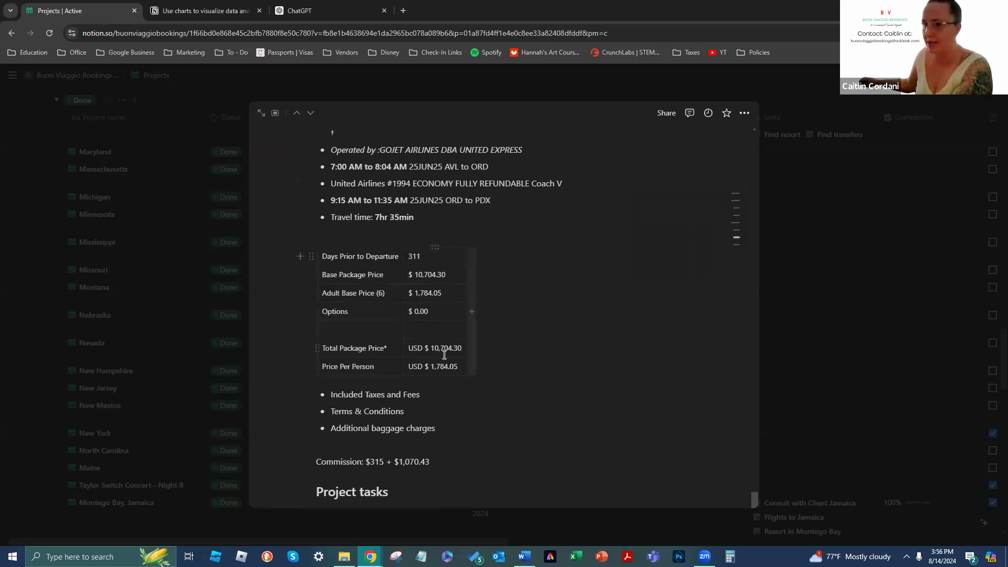
scroll(461, 243, "down", 1)
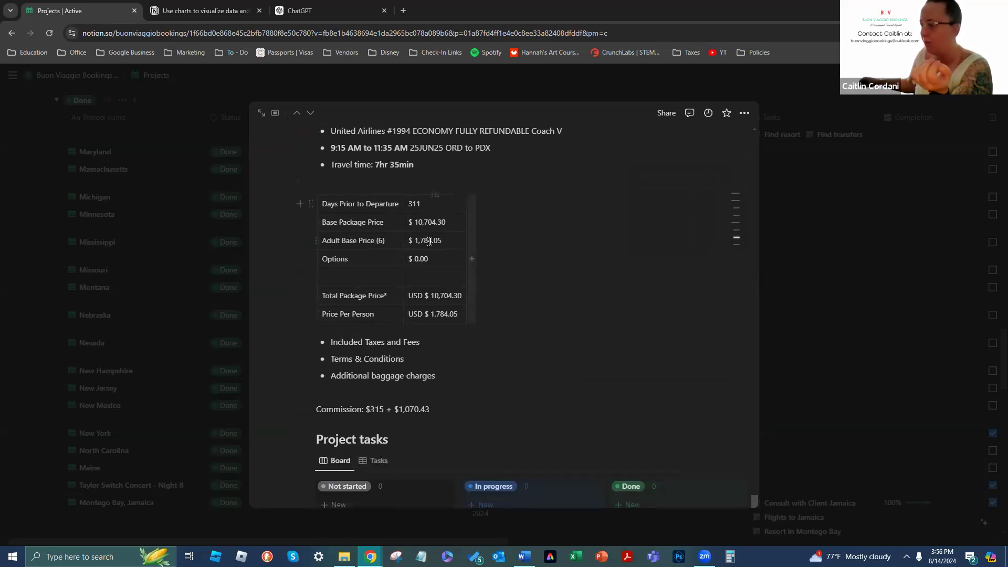
scroll(432, 242, "down", 1)
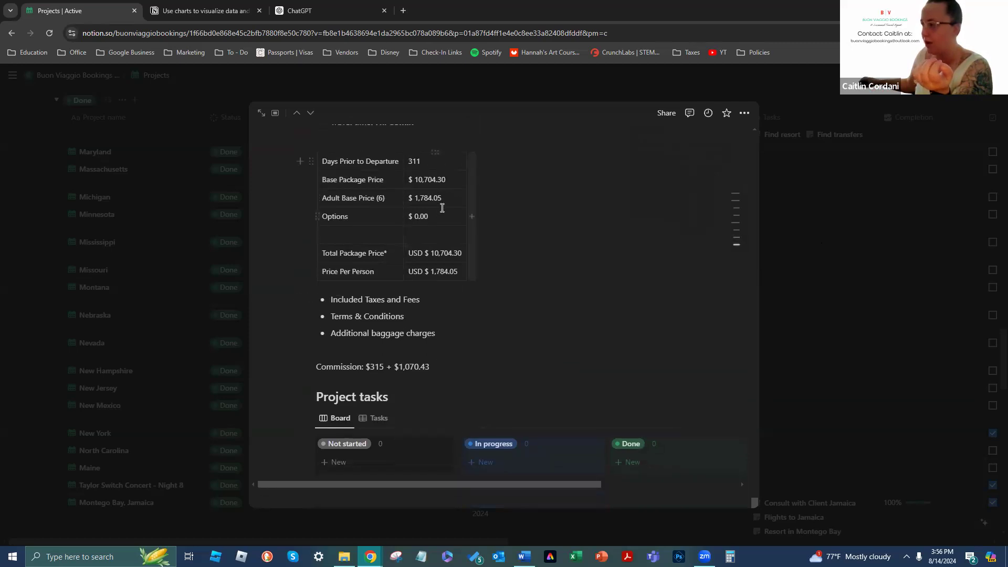
Check the adult base price and the commission line in the North Carolina offer, and close the project page
left_click(419, 200)
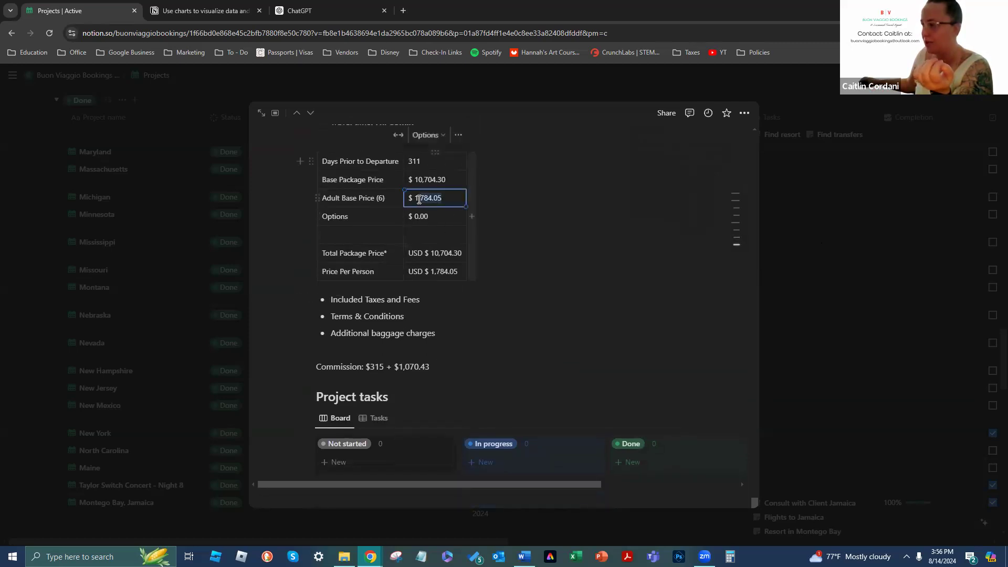
double_click(418, 199)
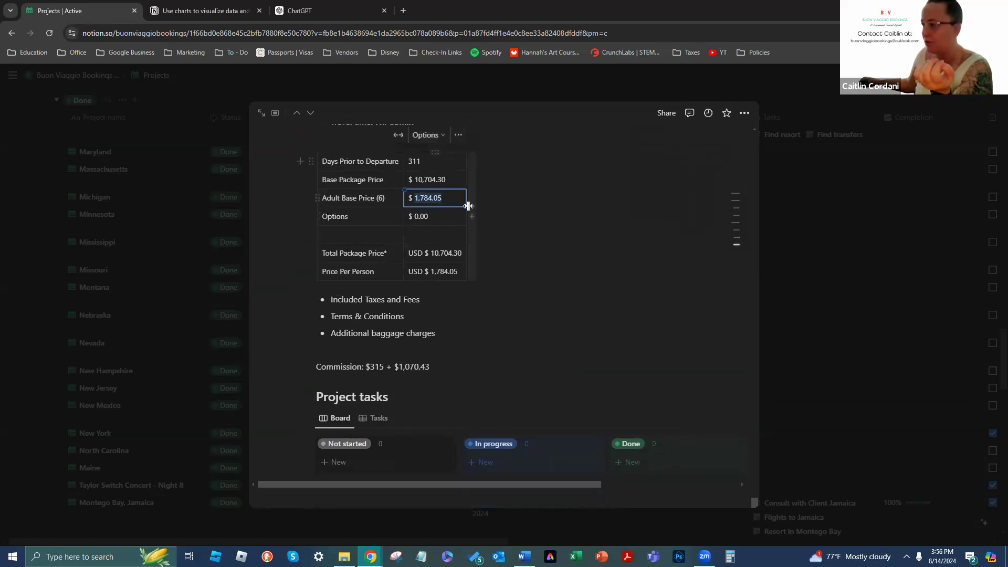
left_click(544, 262)
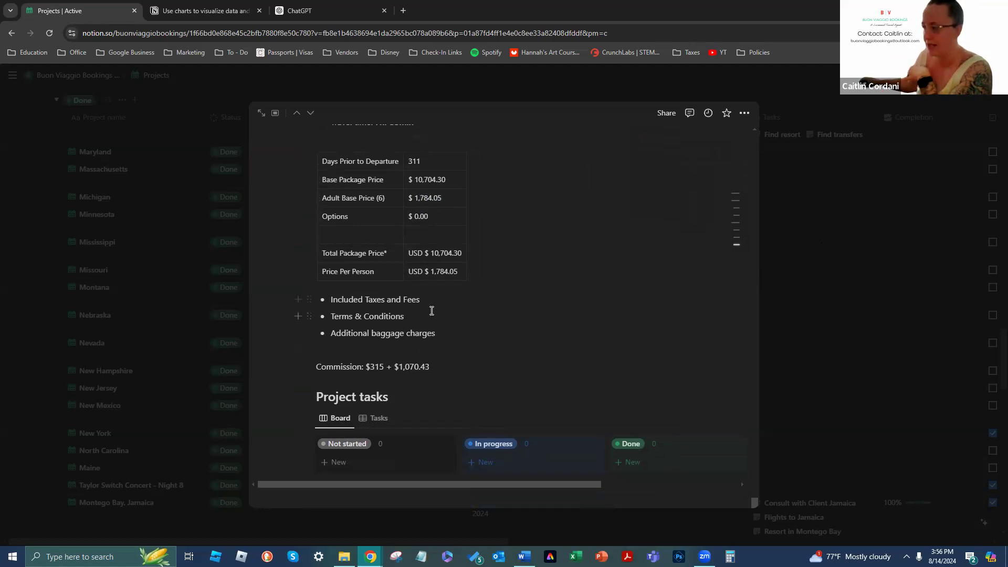
left_click_drag(430, 364, 398, 364)
left_click(456, 401)
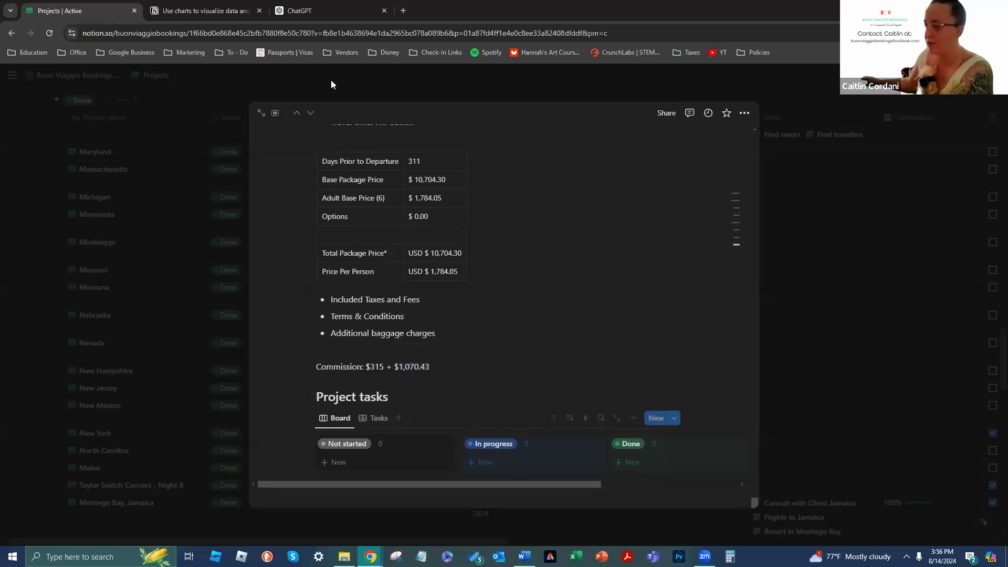
left_click(53, 179)
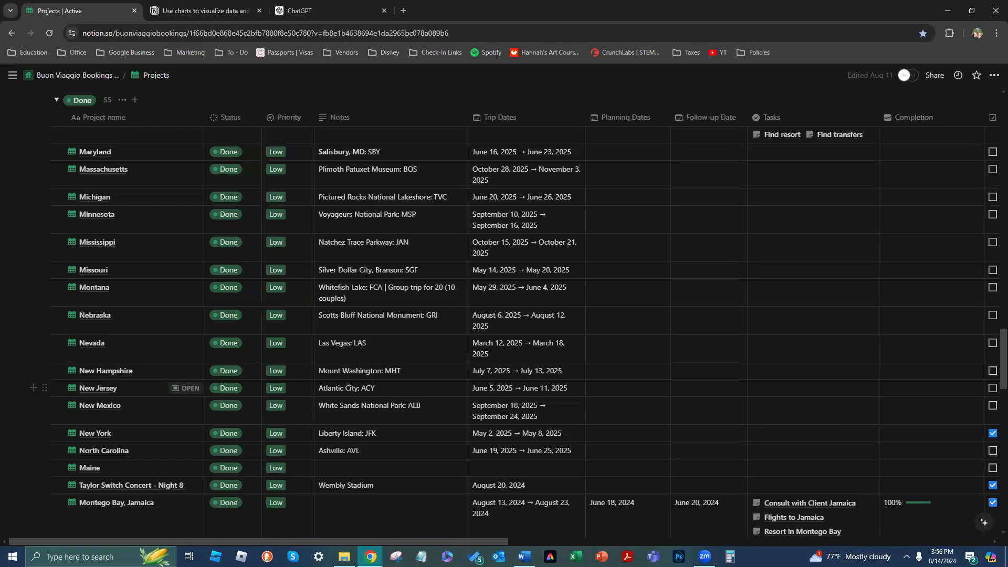
key("alt+Tab")
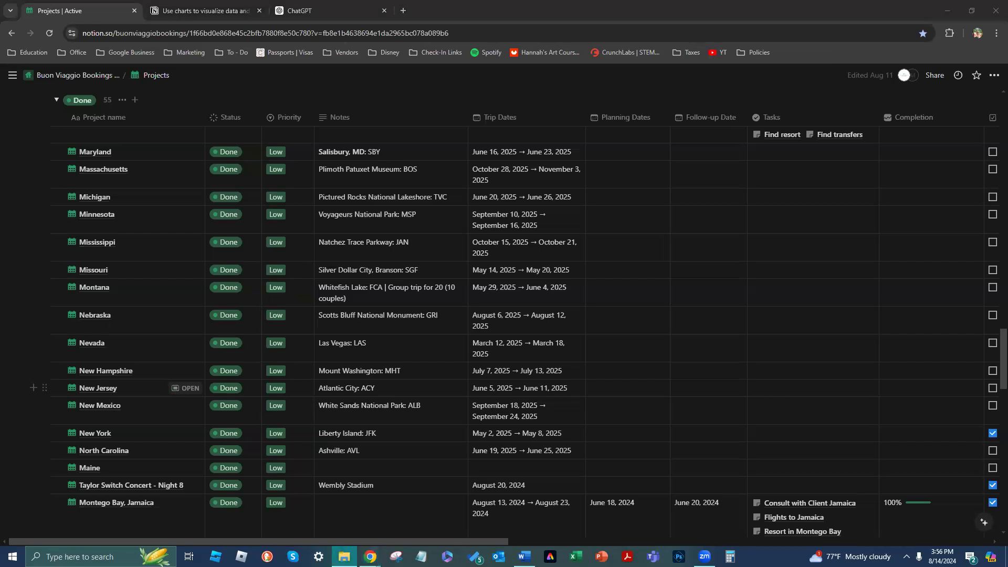